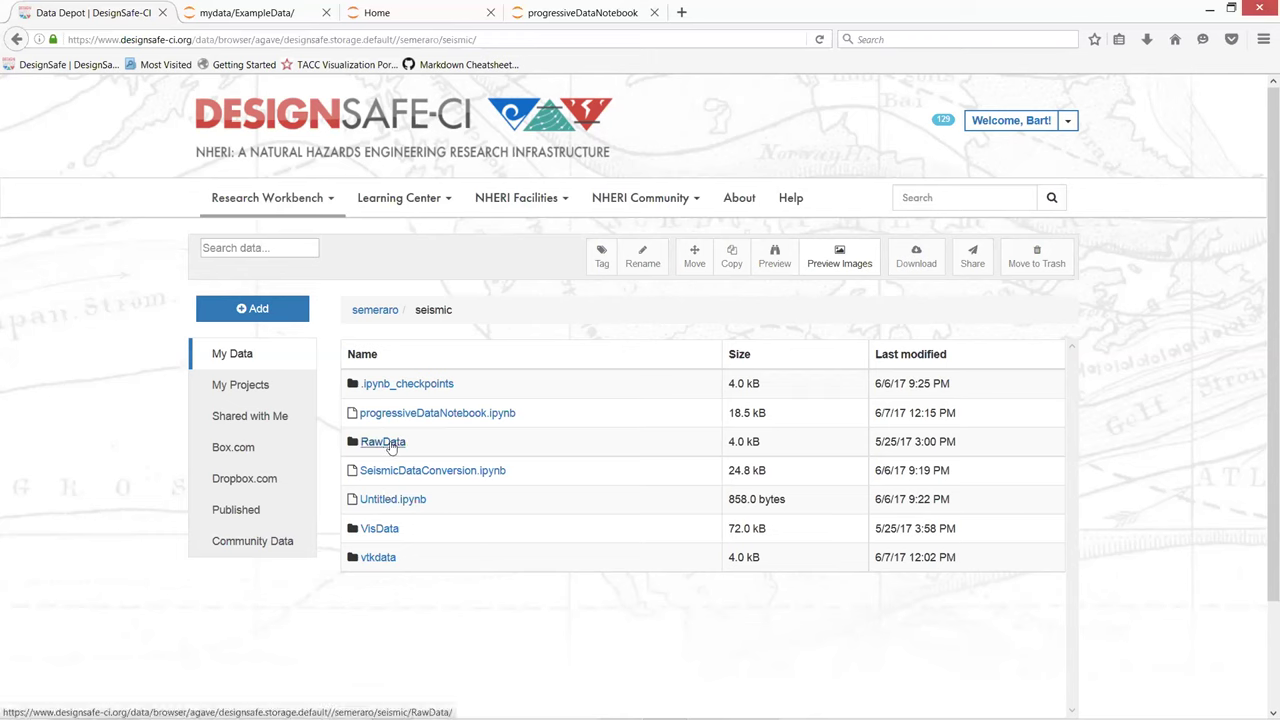
Open the RawData folder inside the seismic folder and preview the file Axsv00130.txt
{"action": "left_click", "coordinate": [391, 447]}
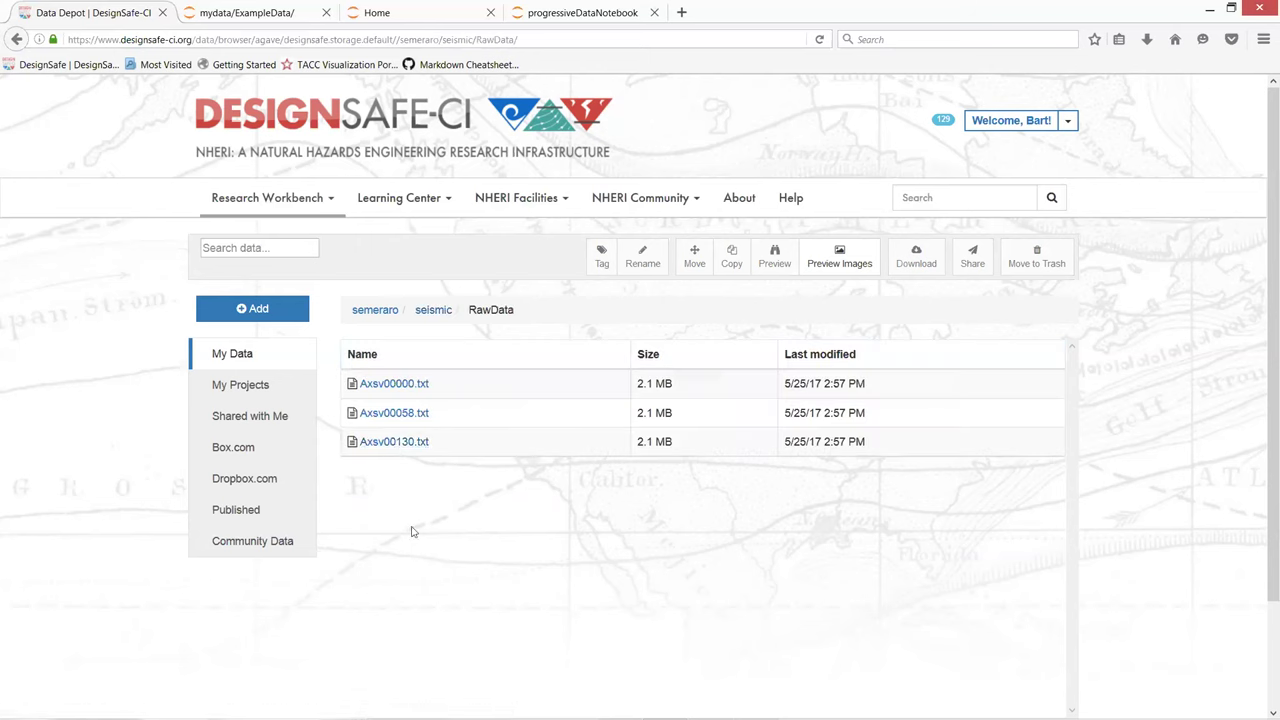
{"action": "left_click", "coordinate": [392, 443]}
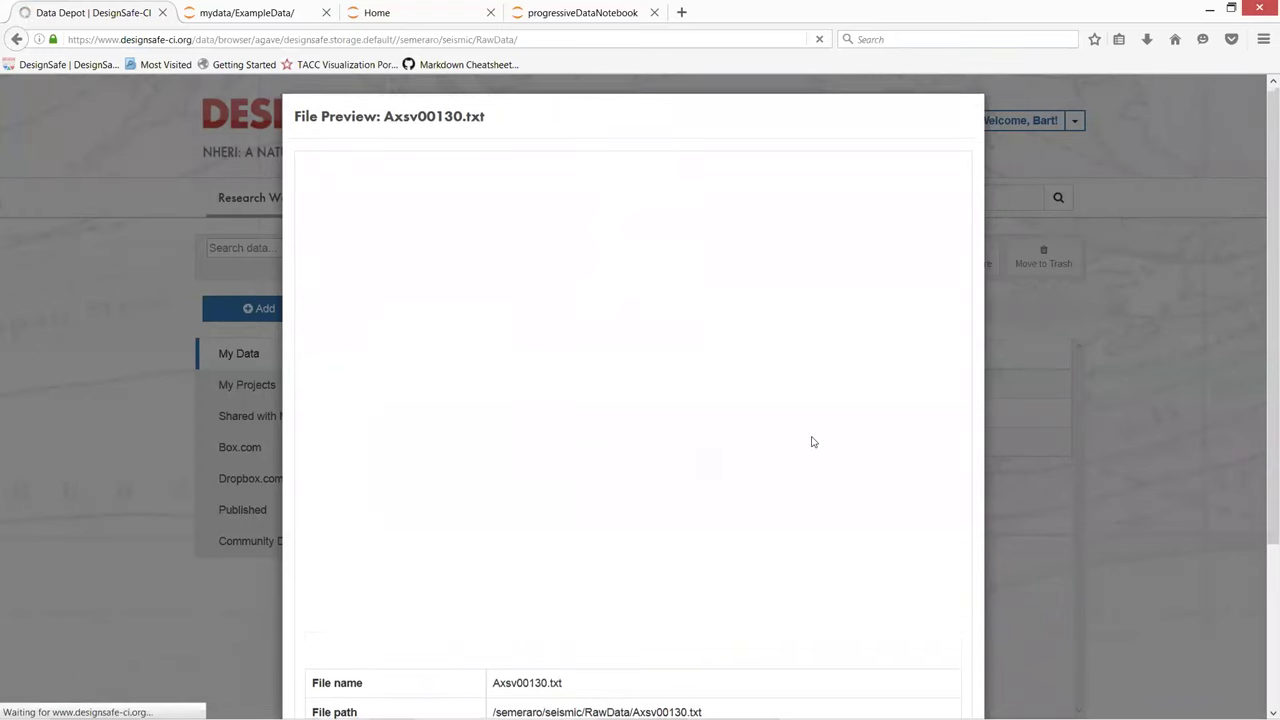
{"action": "scroll", "coordinate": [812, 442], "scroll_direction": "down", "scroll_amount": 3}
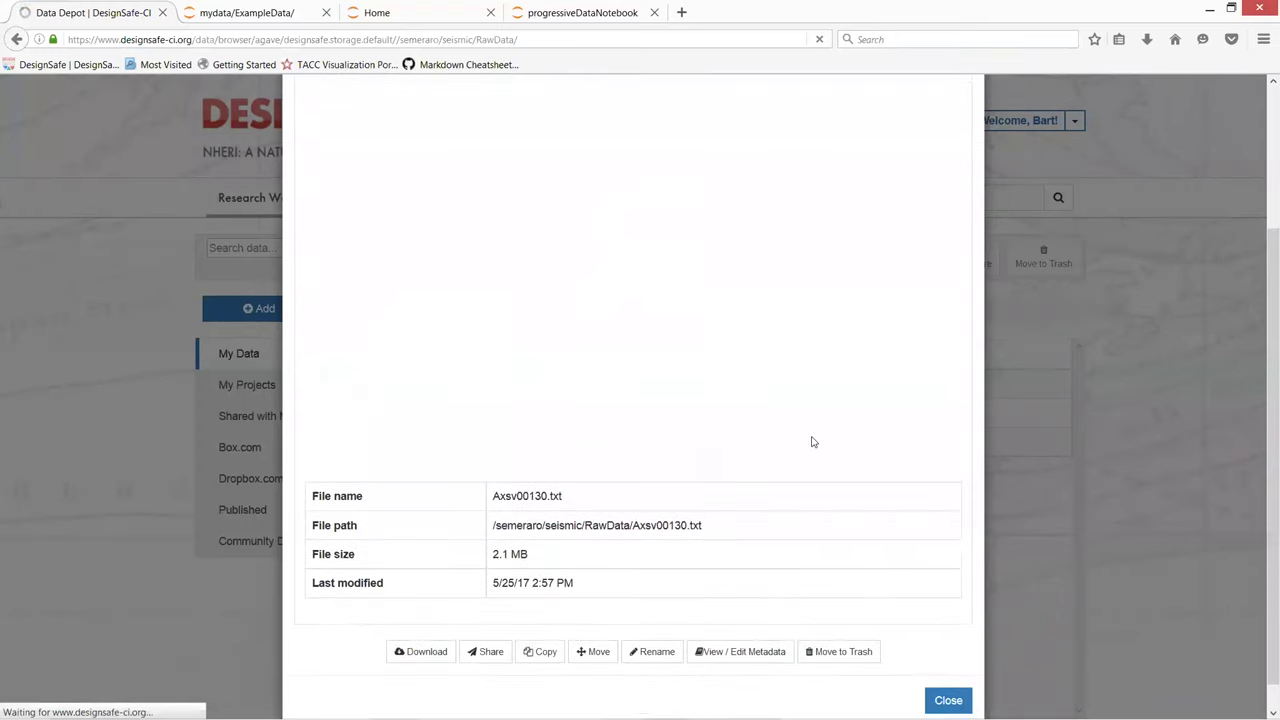
{"action": "scroll", "coordinate": [812, 442], "scroll_direction": "up", "scroll_amount": 3}
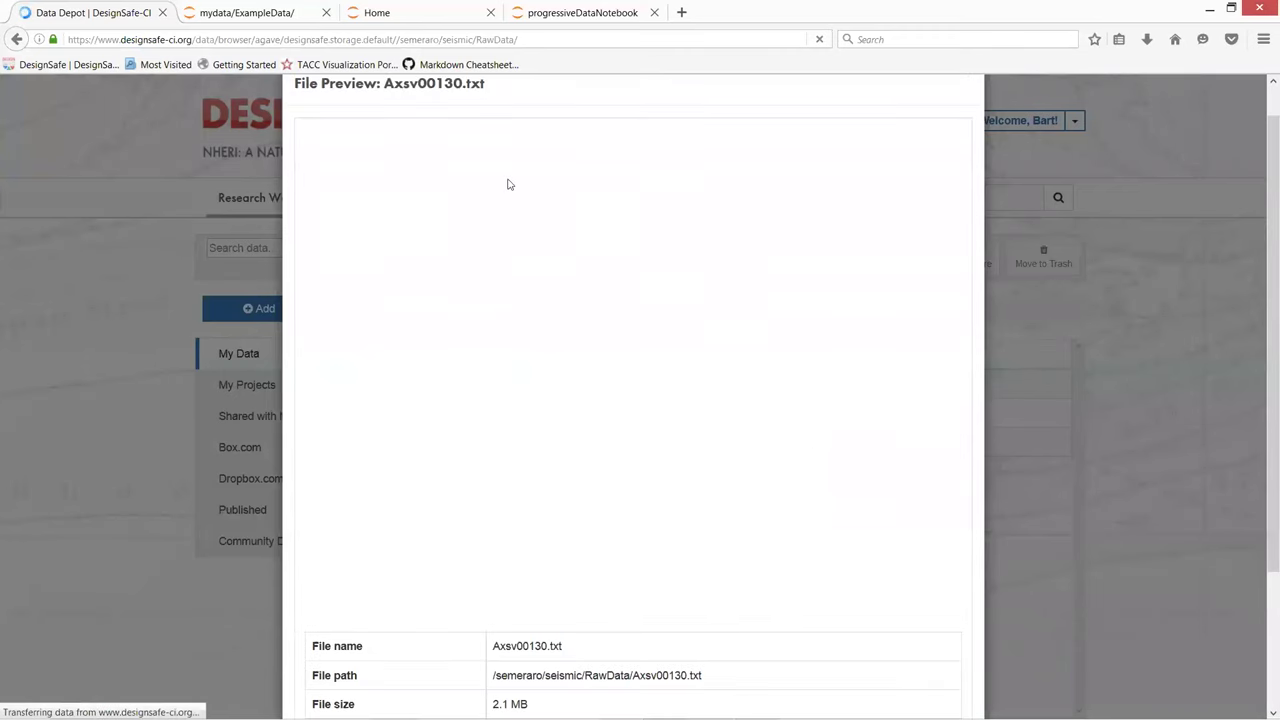
{"action": "scroll", "coordinate": [507, 184], "scroll_direction": "up", "scroll_amount": 1}
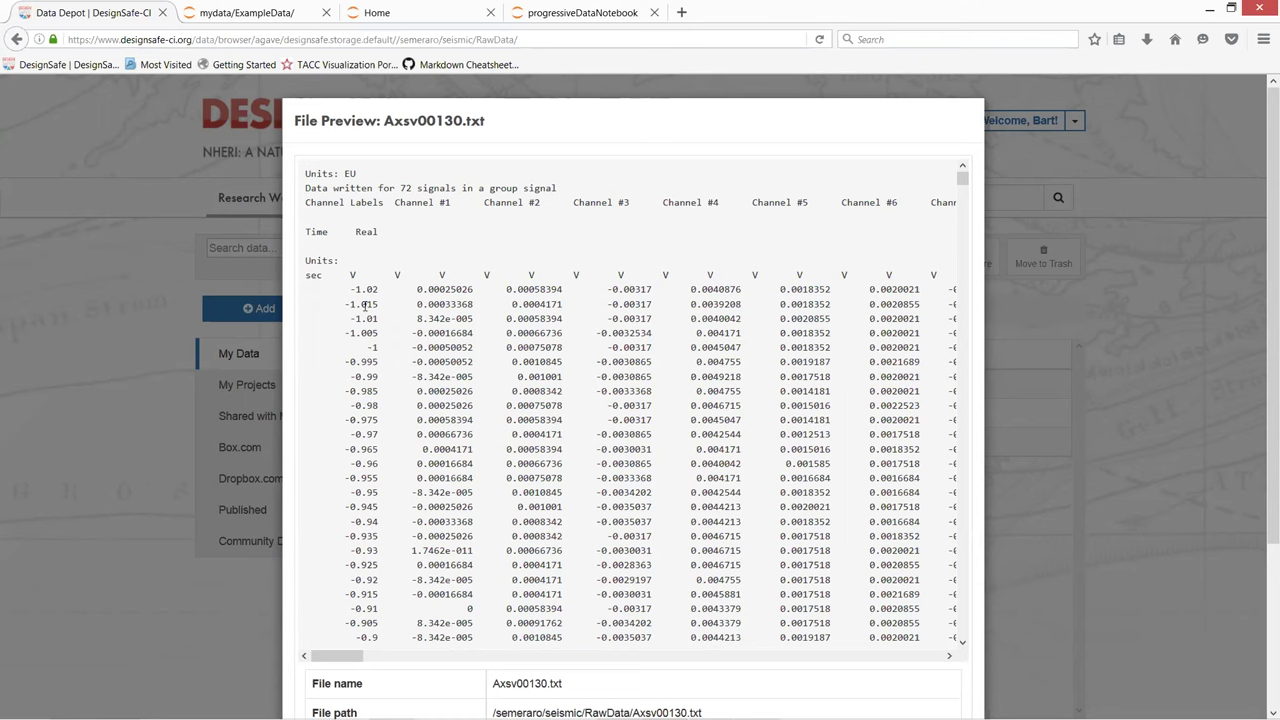
Examine the time column and channel readings in the Axsv00130.txt preview, then return to its header lines
{"action": "scroll", "coordinate": [367, 304], "scroll_direction": "down", "scroll_amount": 7}
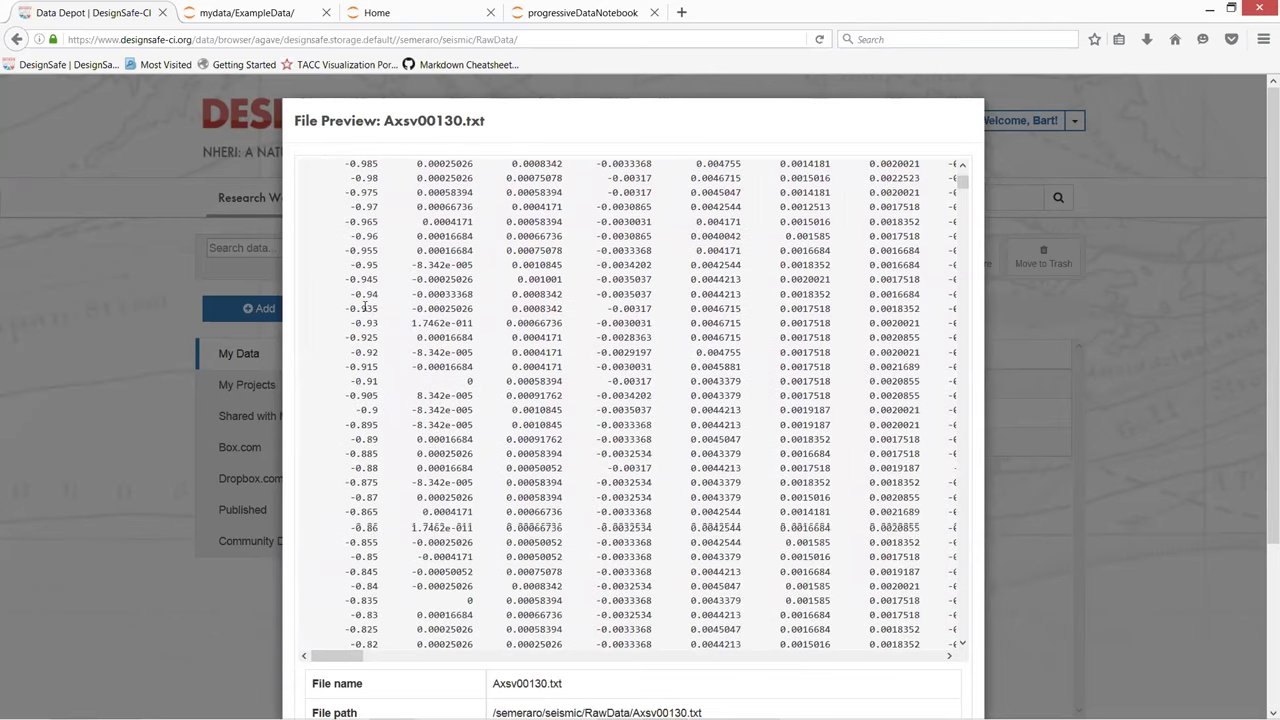
{"action": "scroll", "coordinate": [367, 304], "scroll_direction": "down", "scroll_amount": 10}
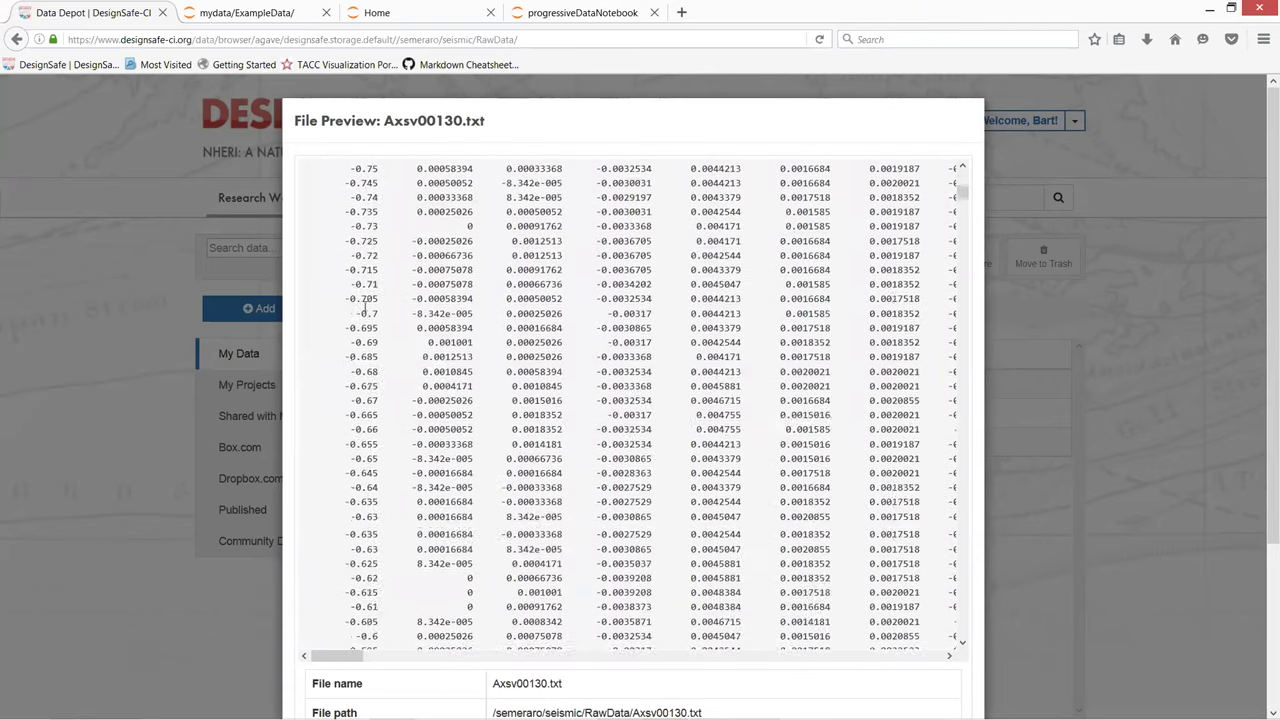
{"action": "scroll", "coordinate": [366, 305], "scroll_direction": "down", "scroll_amount": 8}
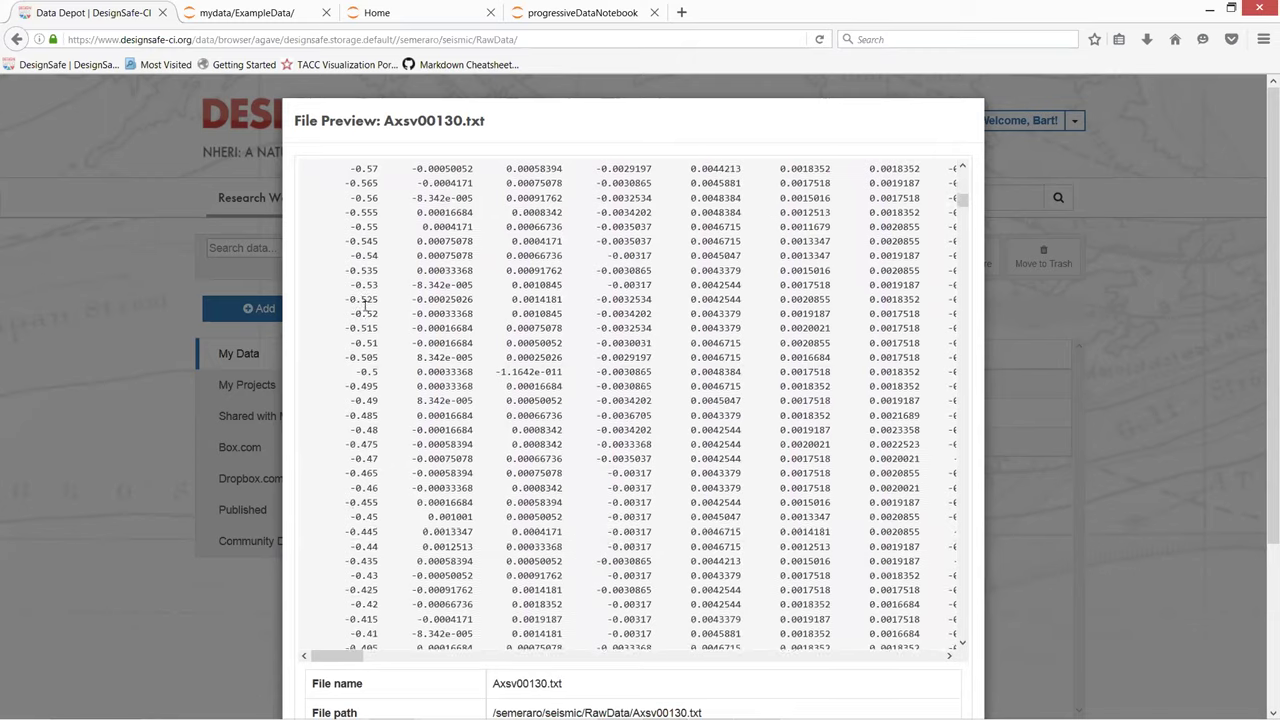
{"action": "scroll", "coordinate": [365, 308], "scroll_direction": "down", "scroll_amount": 1}
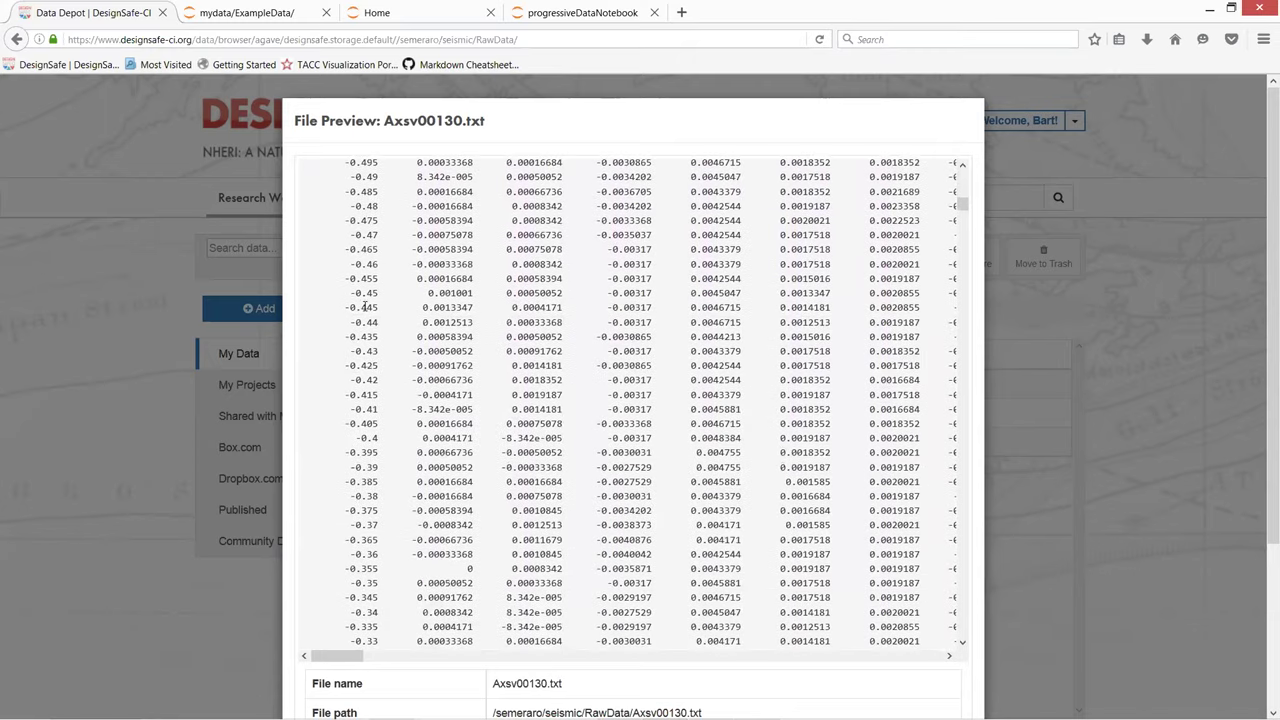
{"action": "scroll", "coordinate": [391, 455], "scroll_direction": "up", "scroll_amount": 7}
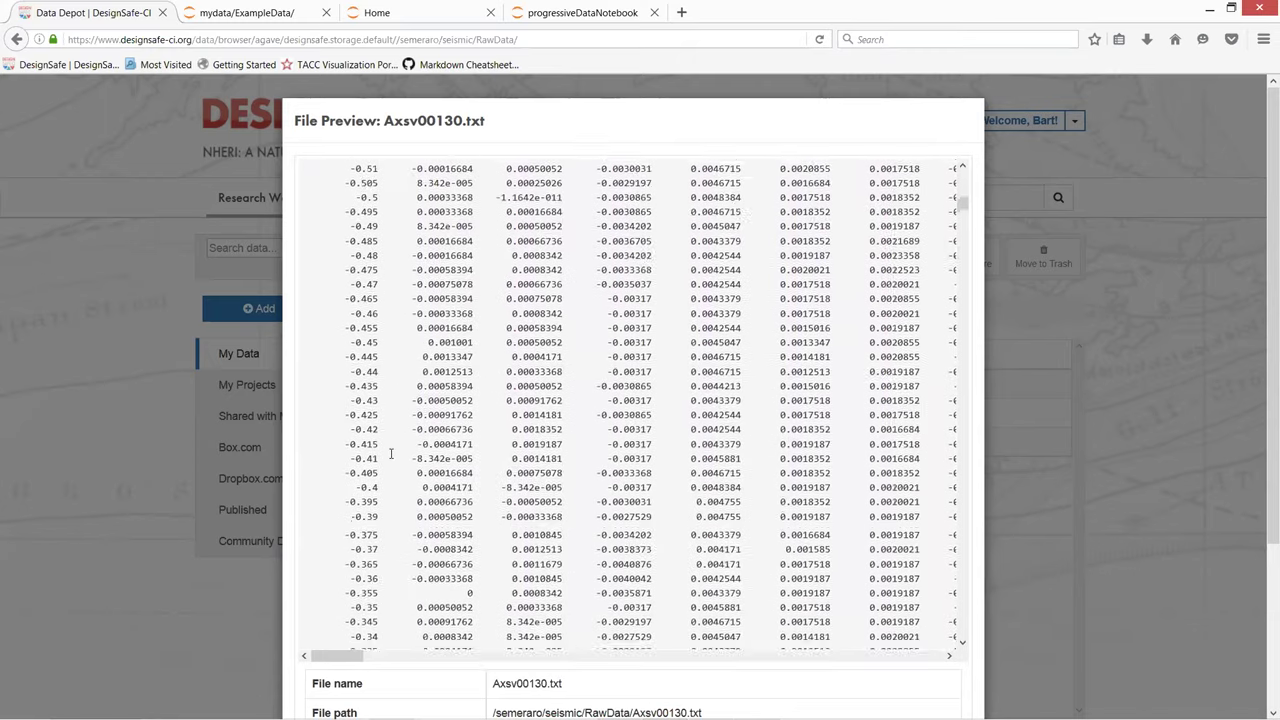
{"action": "scroll", "coordinate": [391, 458], "scroll_direction": "up", "scroll_amount": 11}
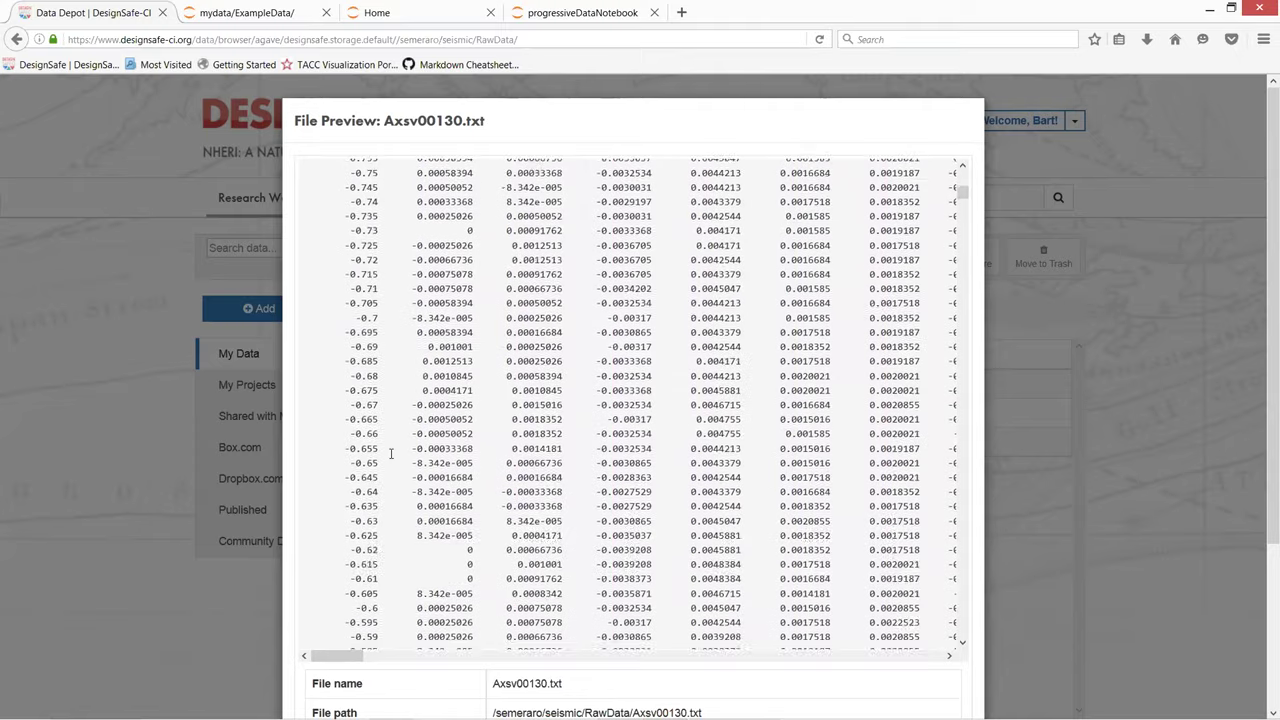
{"action": "scroll", "coordinate": [391, 455], "scroll_direction": "up", "scroll_amount": 5}
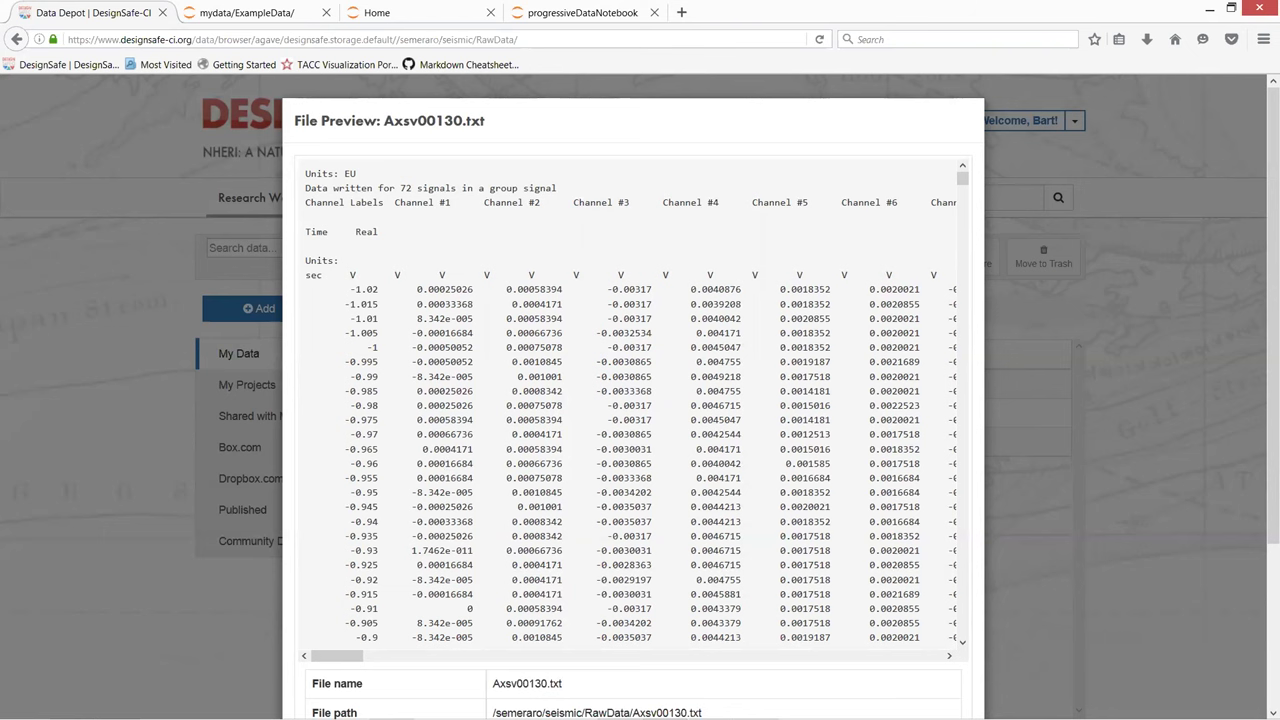
Close the Axsv00130.txt preview and go back up to the seismic folder
{"action": "scroll", "coordinate": [633, 400], "scroll_direction": "down", "scroll_amount": 5}
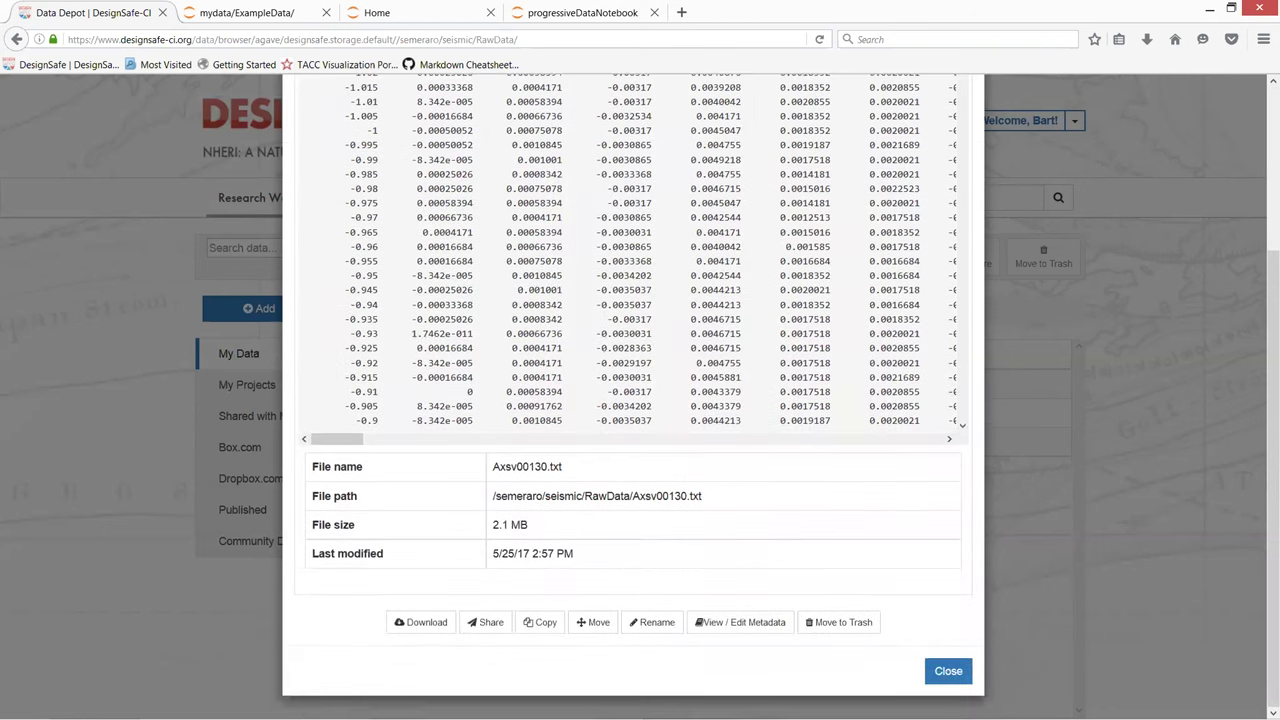
{"action": "left_click", "coordinate": [948, 671]}
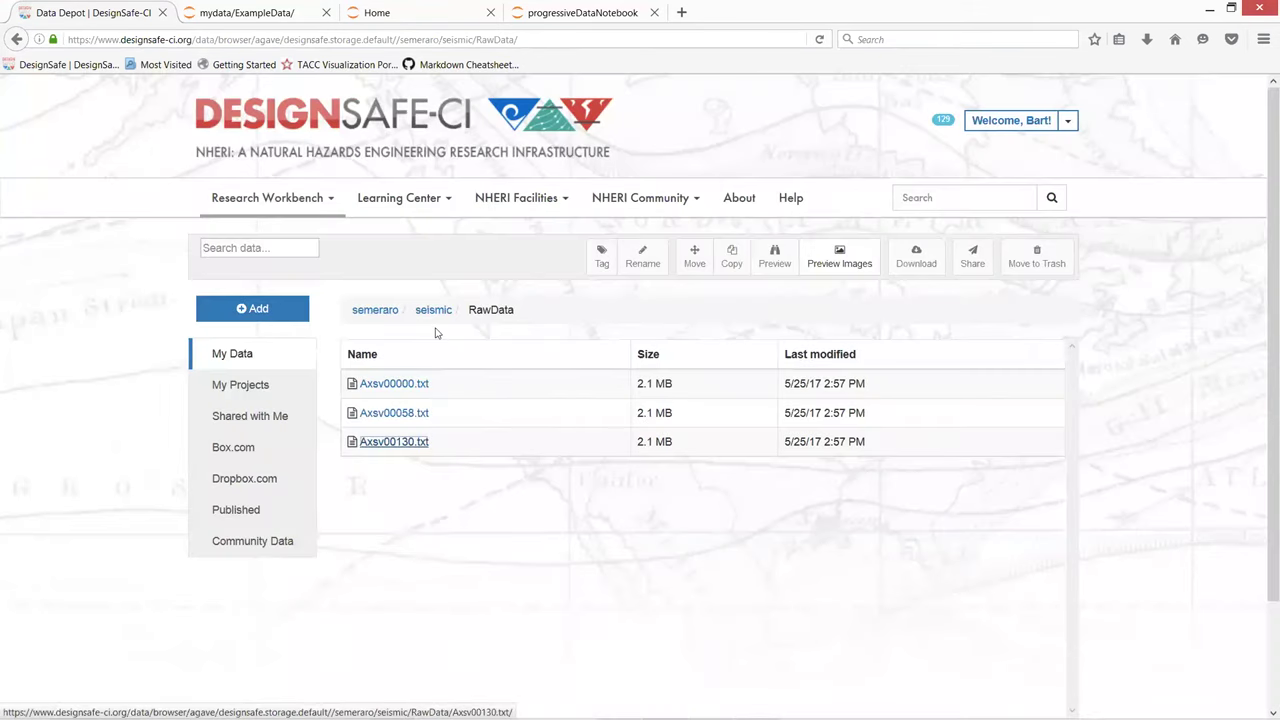
{"action": "left_click", "coordinate": [435, 322]}
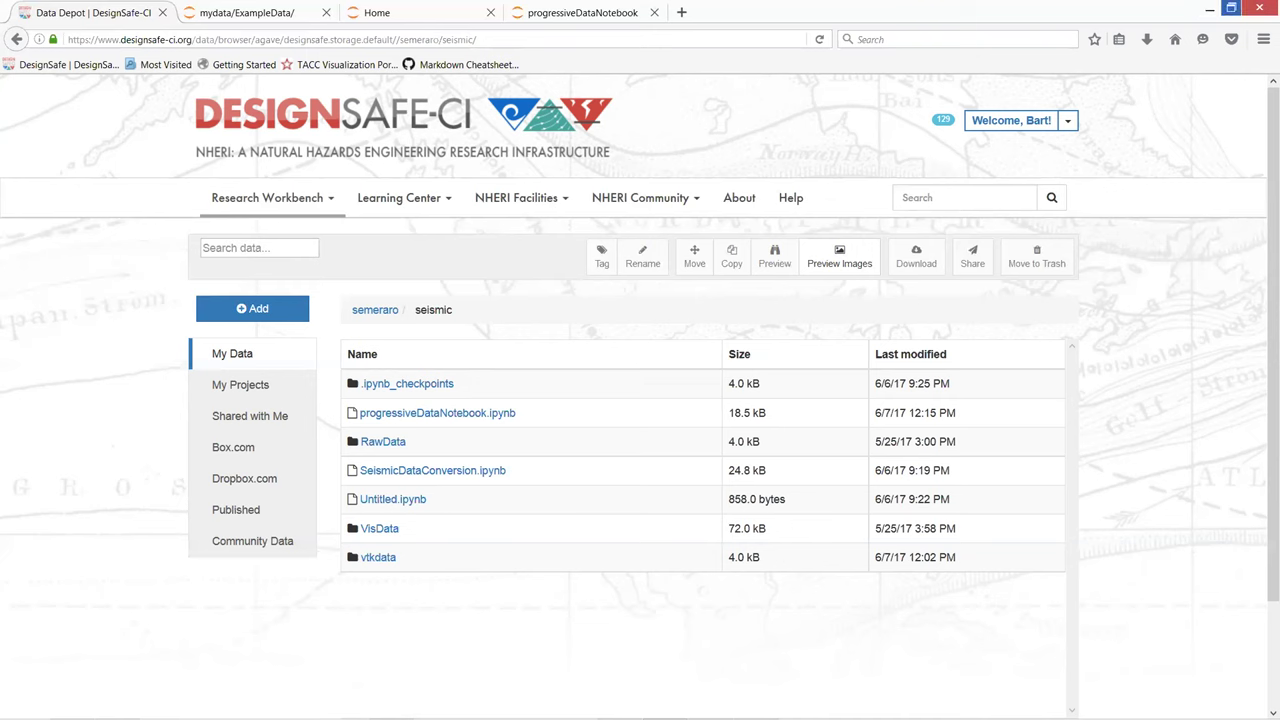
Switch to the Jupyter file browser and go back from ExampleData to the mydata/seismic folder
{"action": "left_click", "coordinate": [1231, 8]}
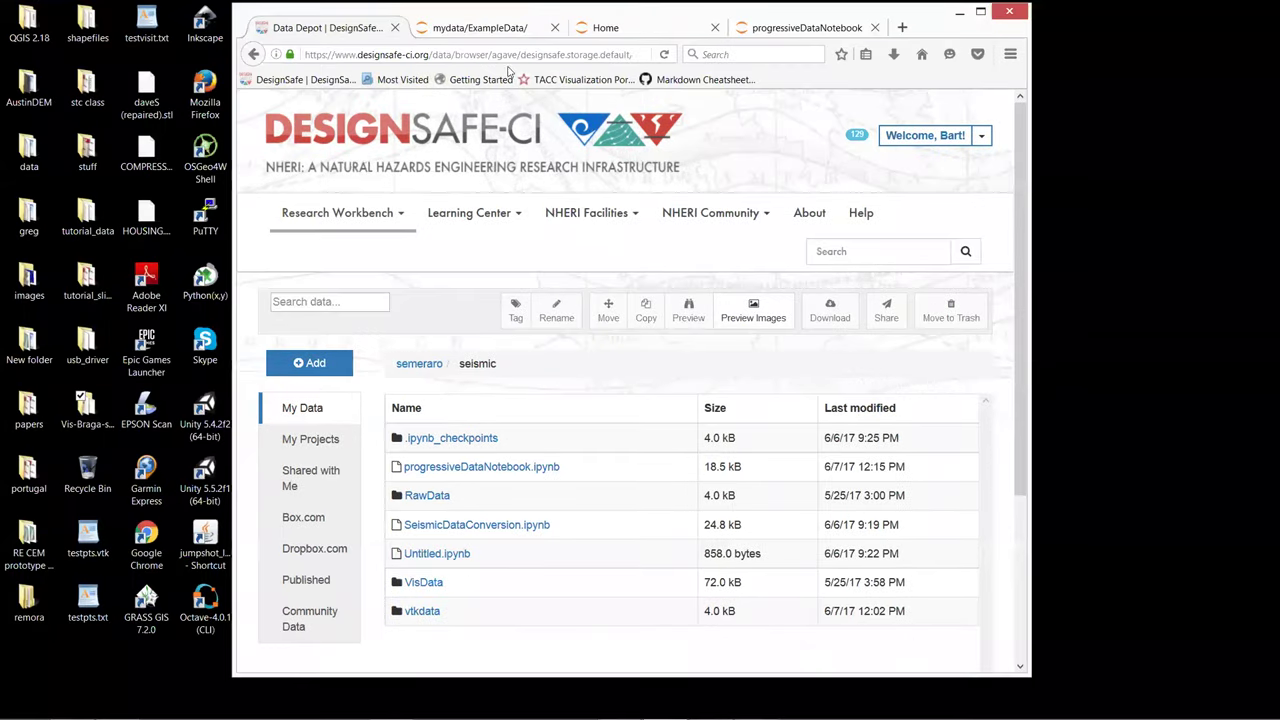
{"action": "left_click", "coordinate": [477, 28]}
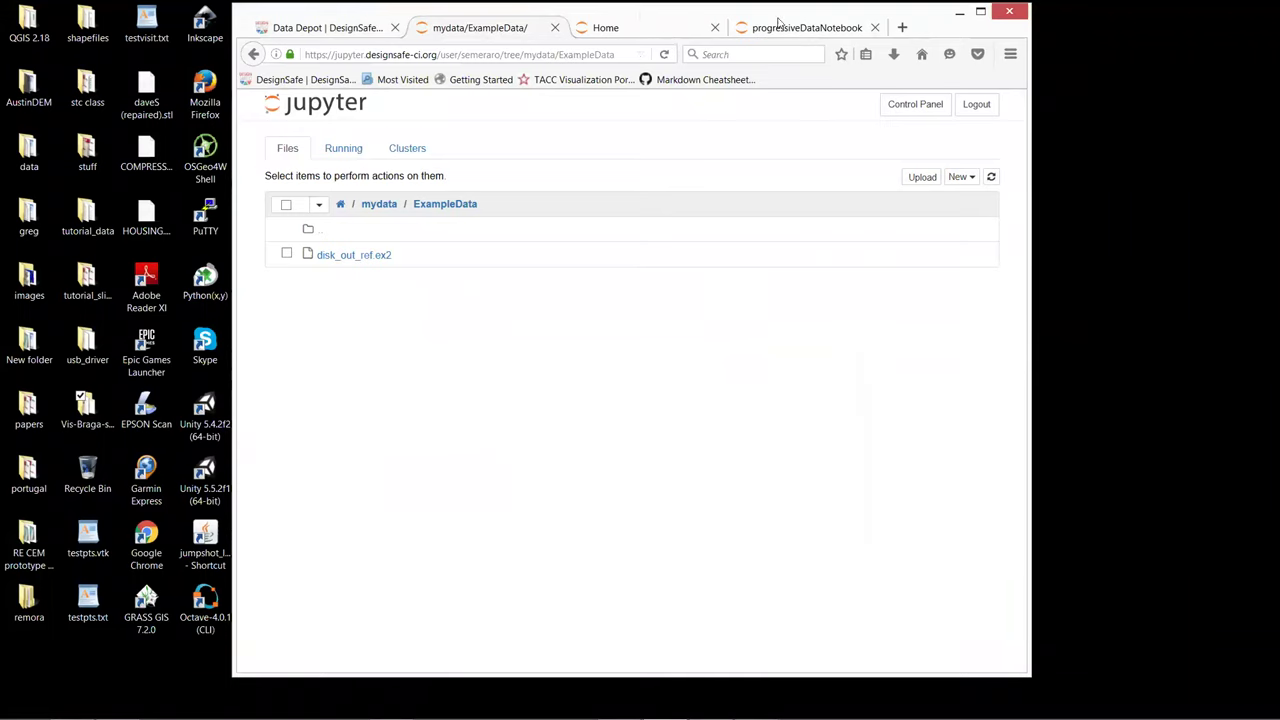
{"action": "left_click", "coordinate": [981, 11]}
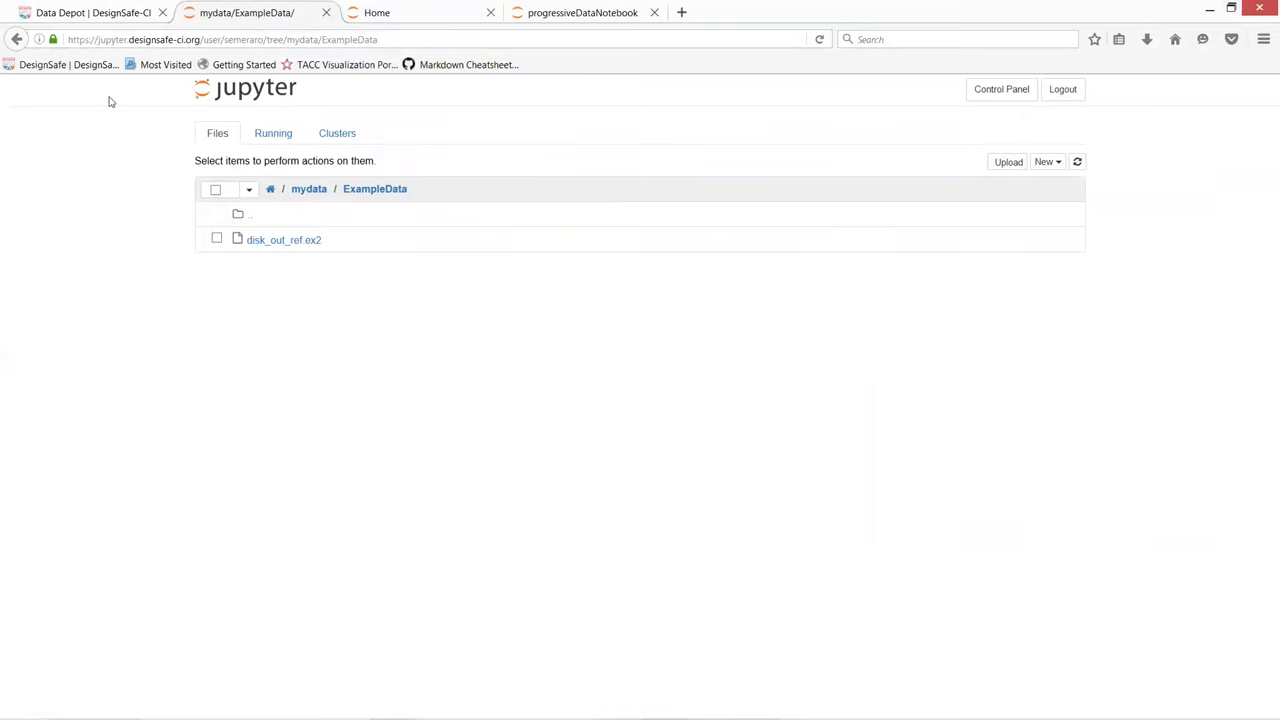
{"action": "left_click", "coordinate": [17, 40]}
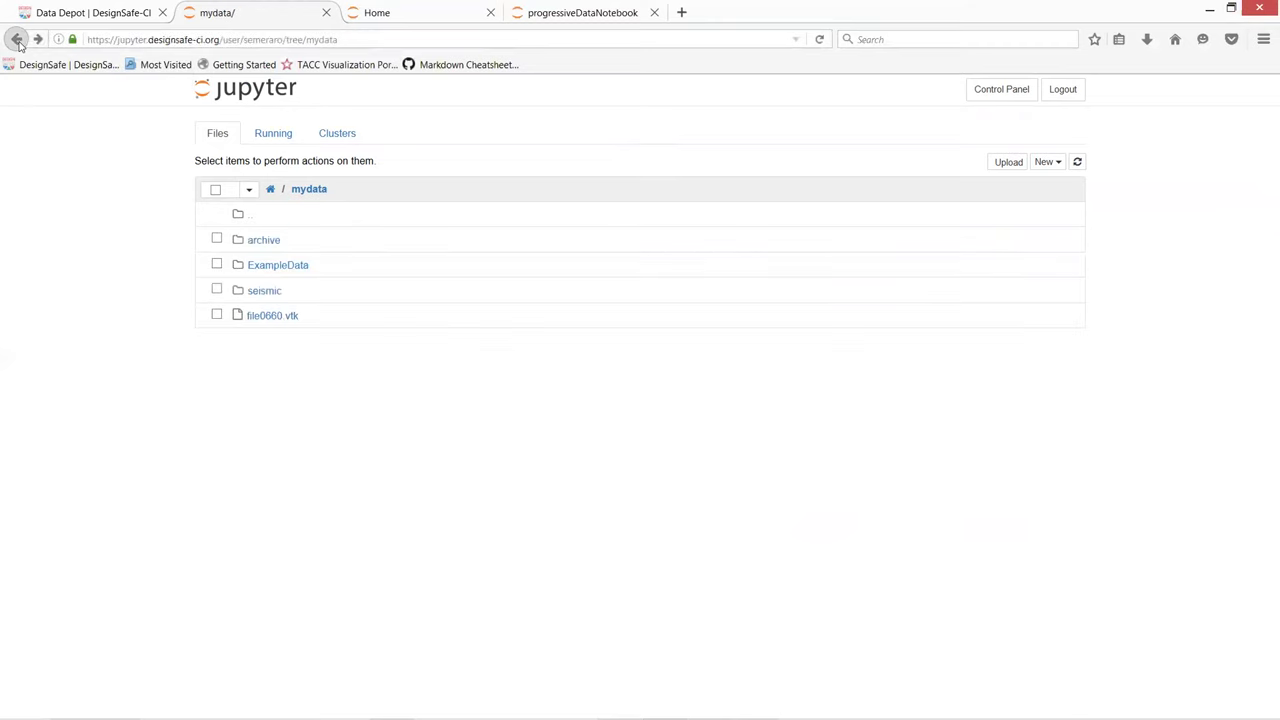
{"action": "left_click", "coordinate": [17, 40]}
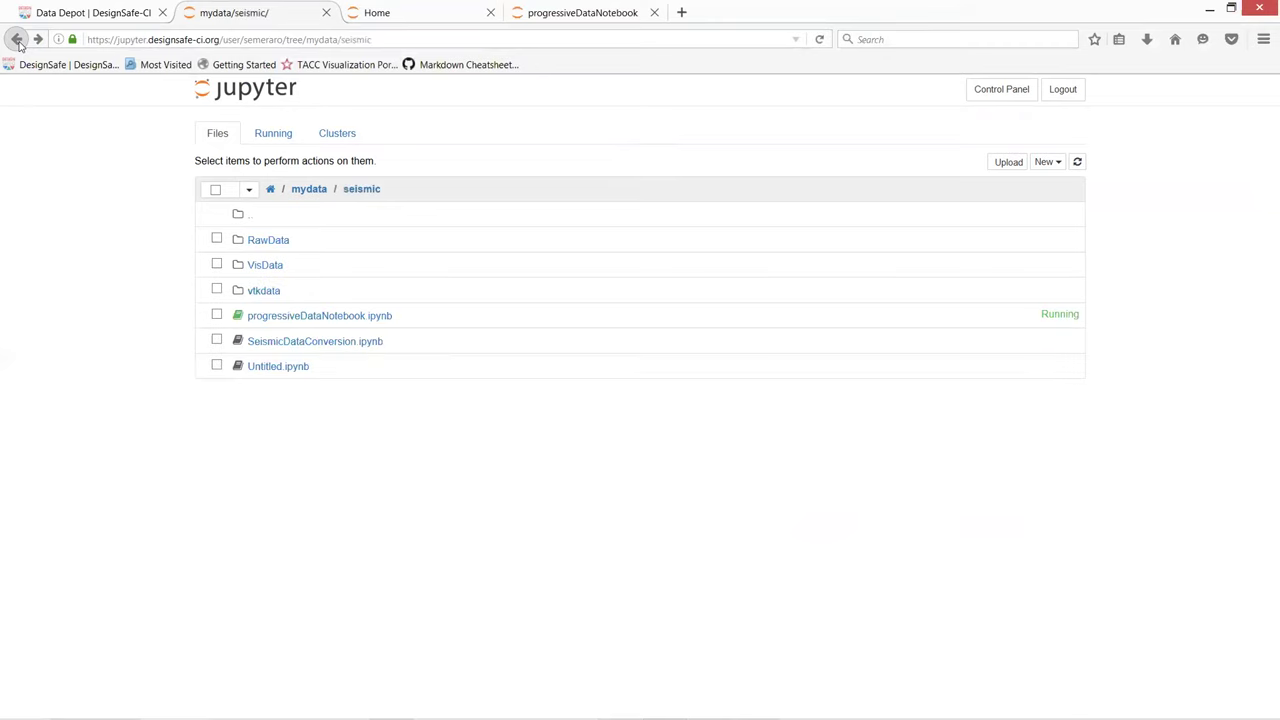
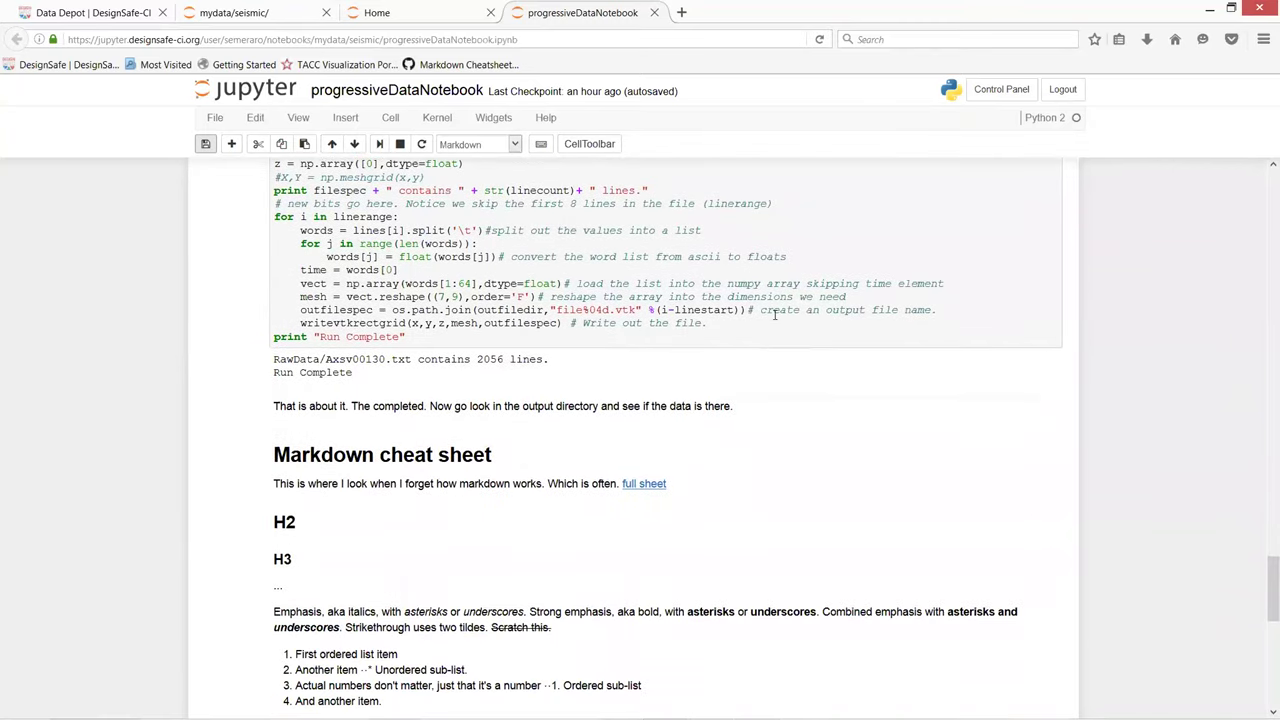
Review the progressiveDataNotebook code that reads the raw seismic file and writes the VTK rectilinear grid files
{"action": "scroll", "coordinate": [775, 315], "scroll_direction": "up", "scroll_amount": 3}
{"action": "scroll", "coordinate": [774, 315], "scroll_direction": "up", "scroll_amount": 5}
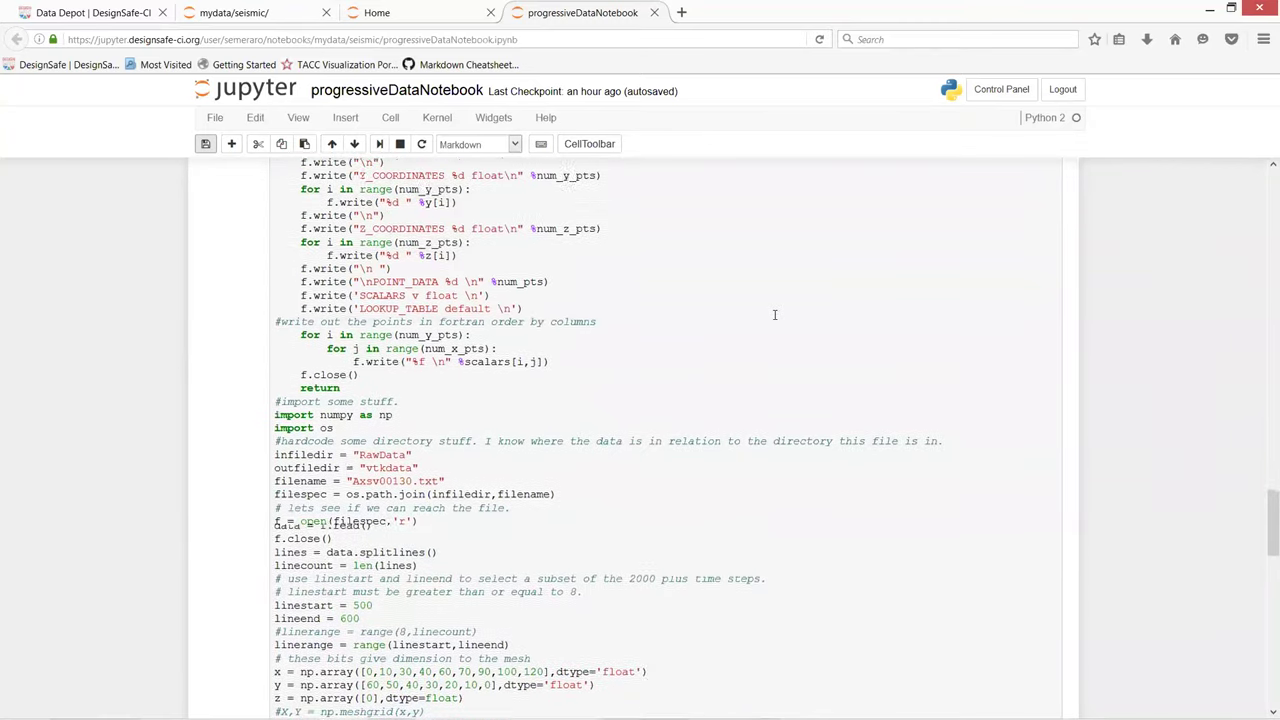
{"action": "scroll", "coordinate": [774, 315], "scroll_direction": "up", "scroll_amount": 3}
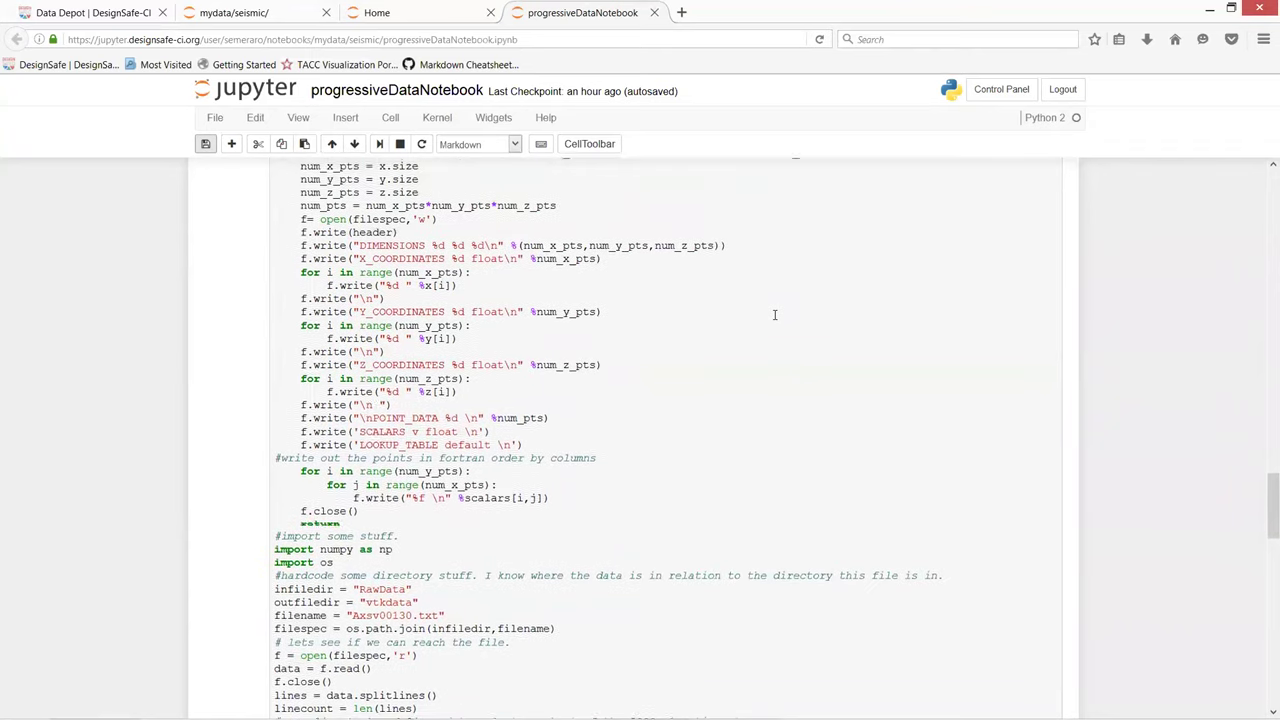
{"action": "scroll", "coordinate": [772, 315], "scroll_direction": "down", "scroll_amount": 2}
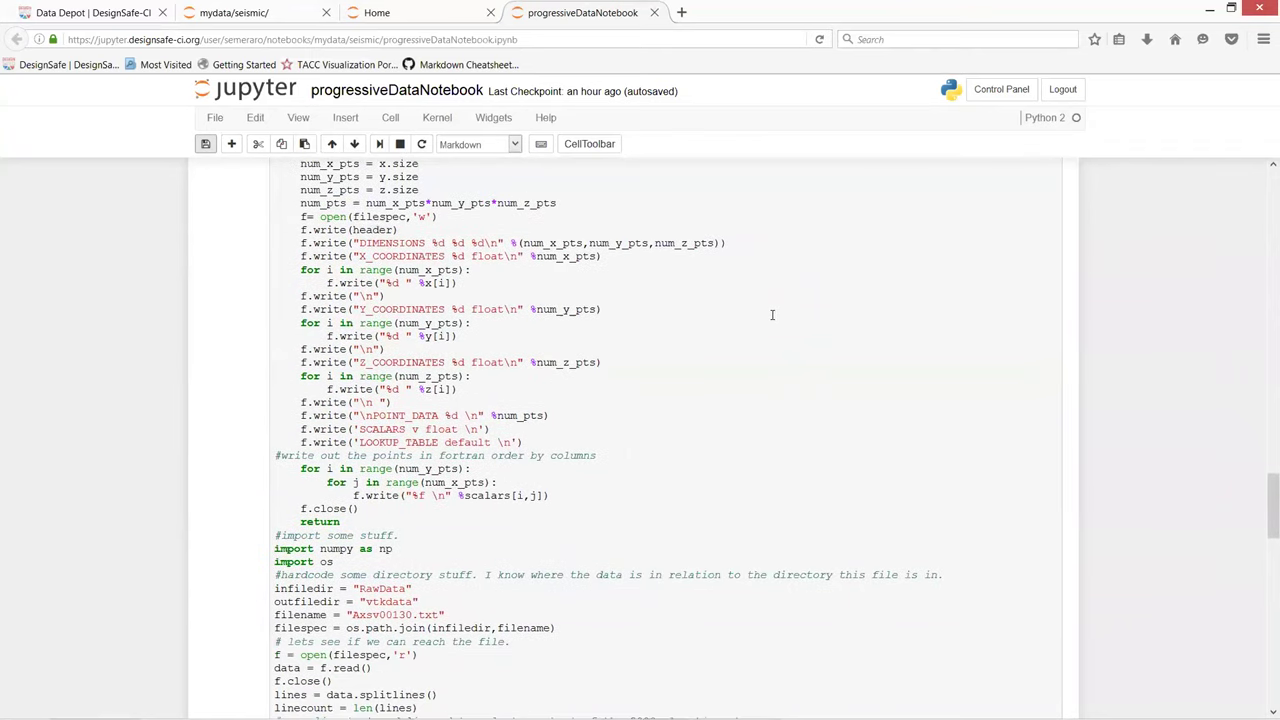
{"action": "scroll", "coordinate": [772, 315], "scroll_direction": "down", "scroll_amount": 3}
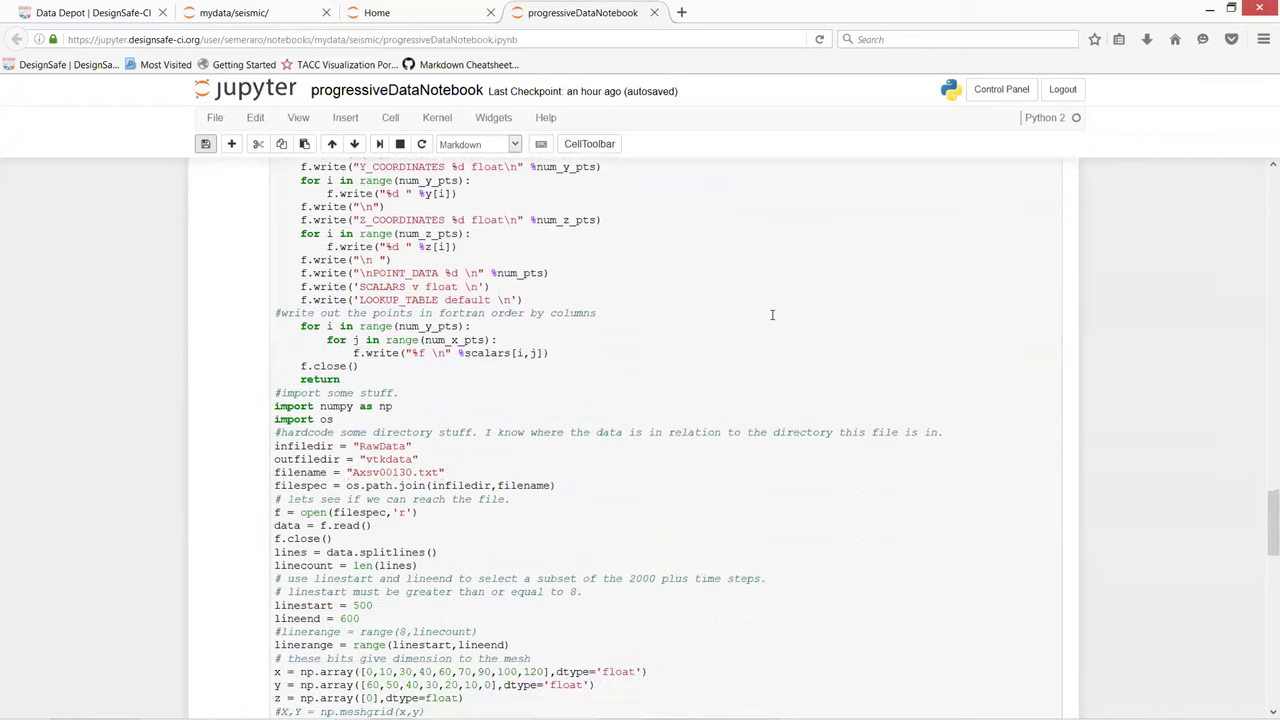
{"action": "scroll", "coordinate": [772, 315], "scroll_direction": "down", "scroll_amount": 8}
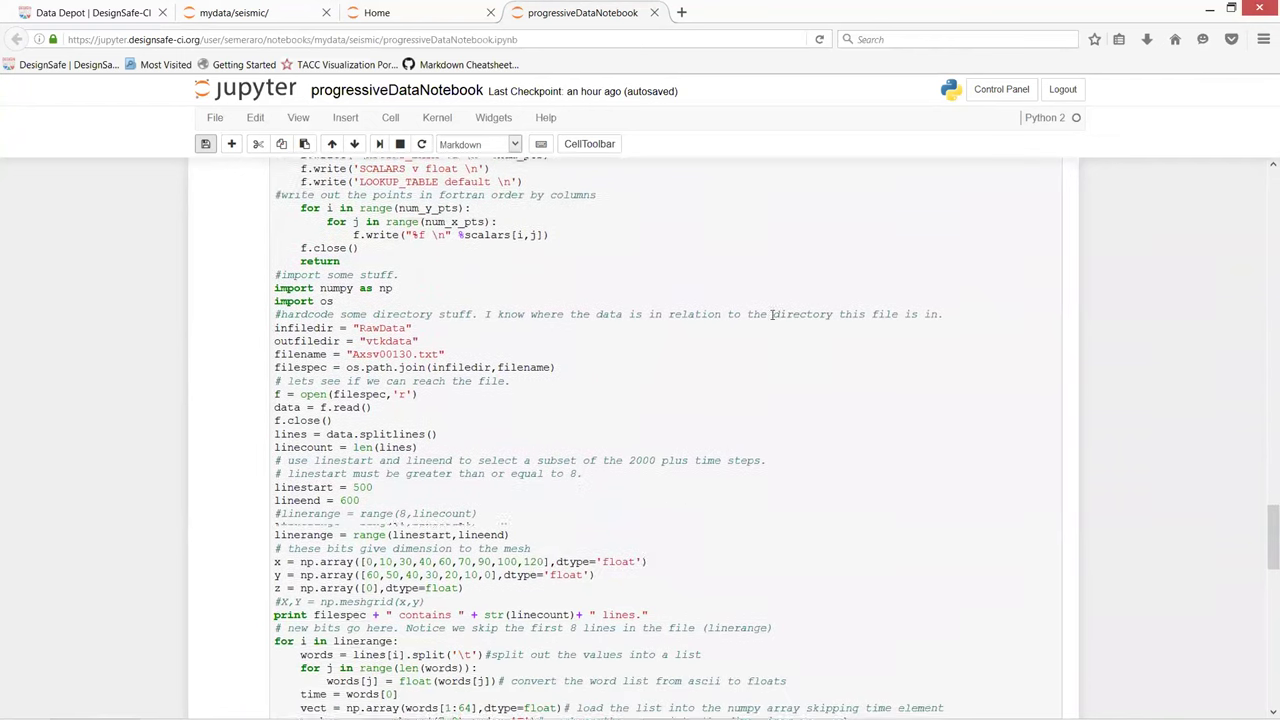
{"action": "scroll", "coordinate": [772, 315], "scroll_direction": "down", "scroll_amount": 5}
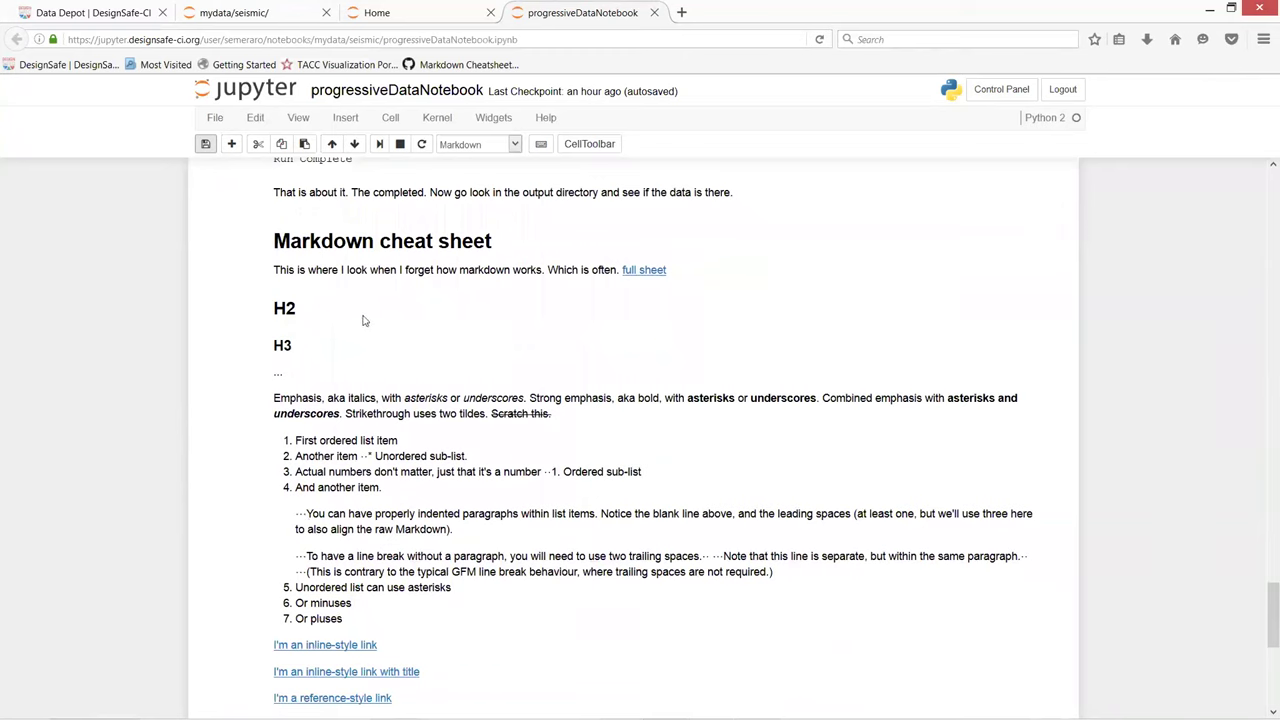
Select the Markdown cheat sheet cell and look over its rendered headings, emphasis, lists, links and table
{"action": "left_click", "coordinate": [742, 401]}
{"action": "scroll", "coordinate": [742, 401], "scroll_direction": "down", "scroll_amount": 4}
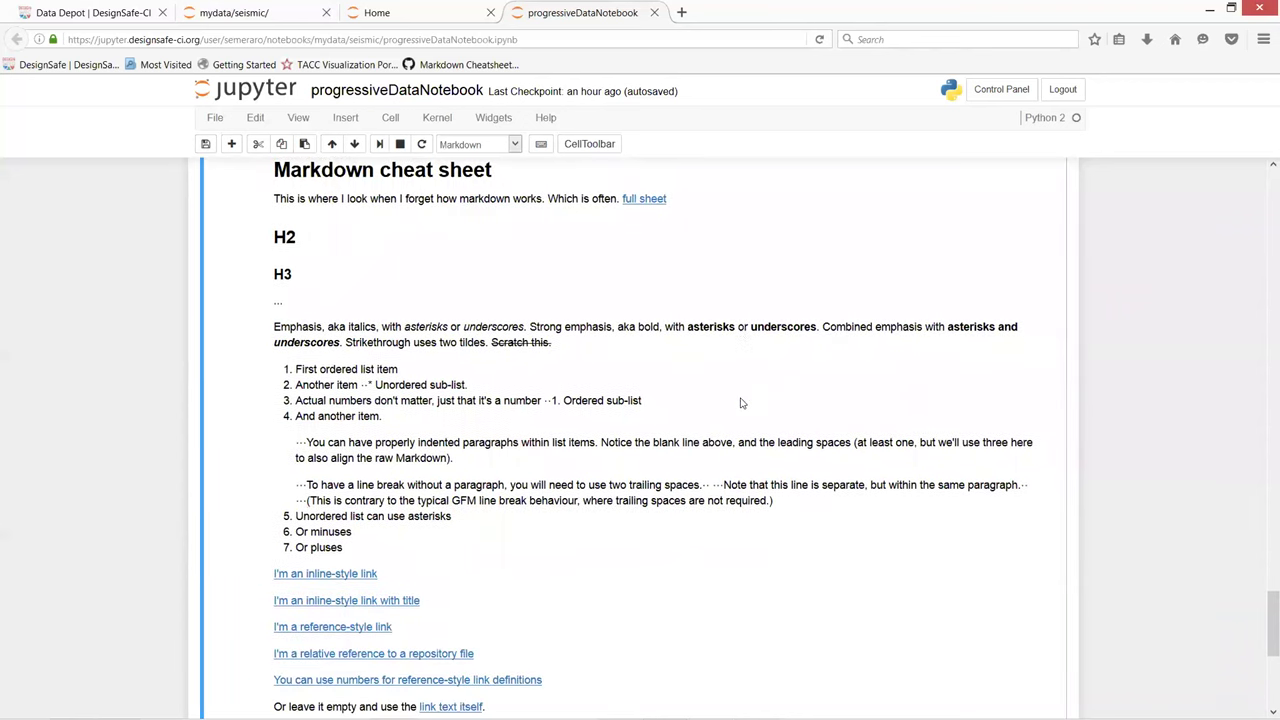
{"action": "scroll", "coordinate": [742, 403], "scroll_direction": "down", "scroll_amount": 1}
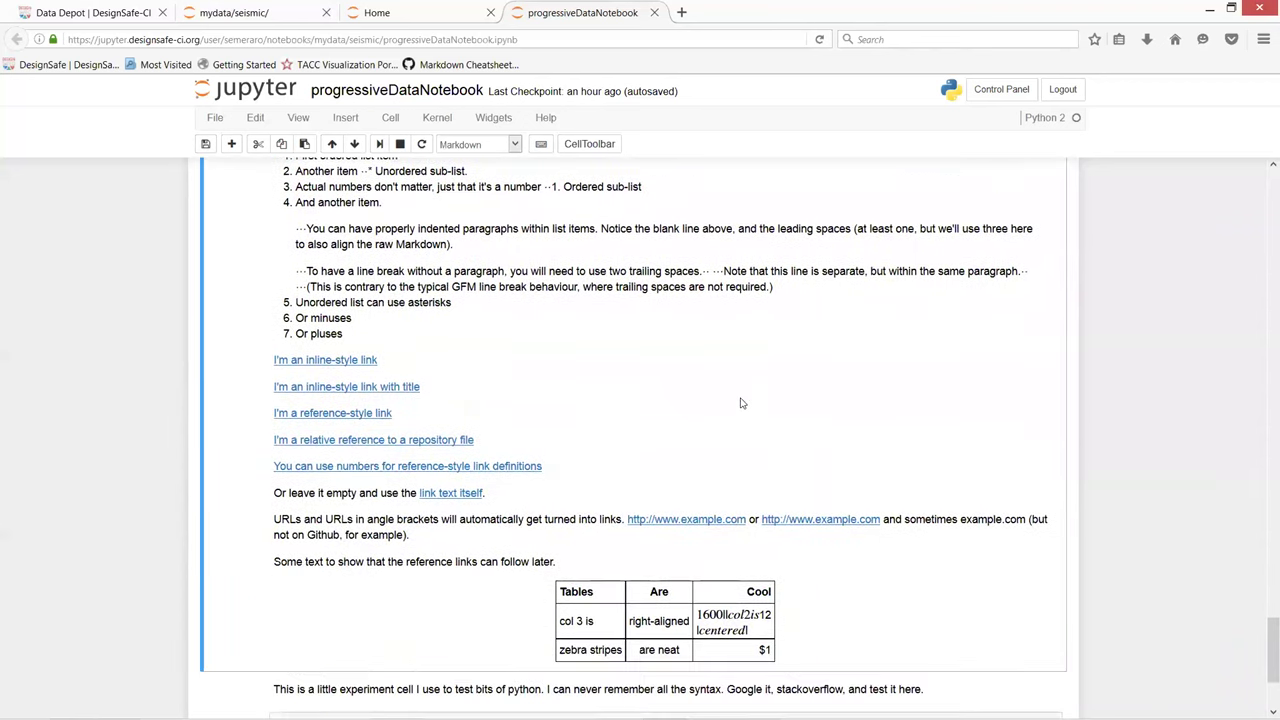
{"action": "scroll", "coordinate": [742, 403], "scroll_direction": "down", "scroll_amount": 1}
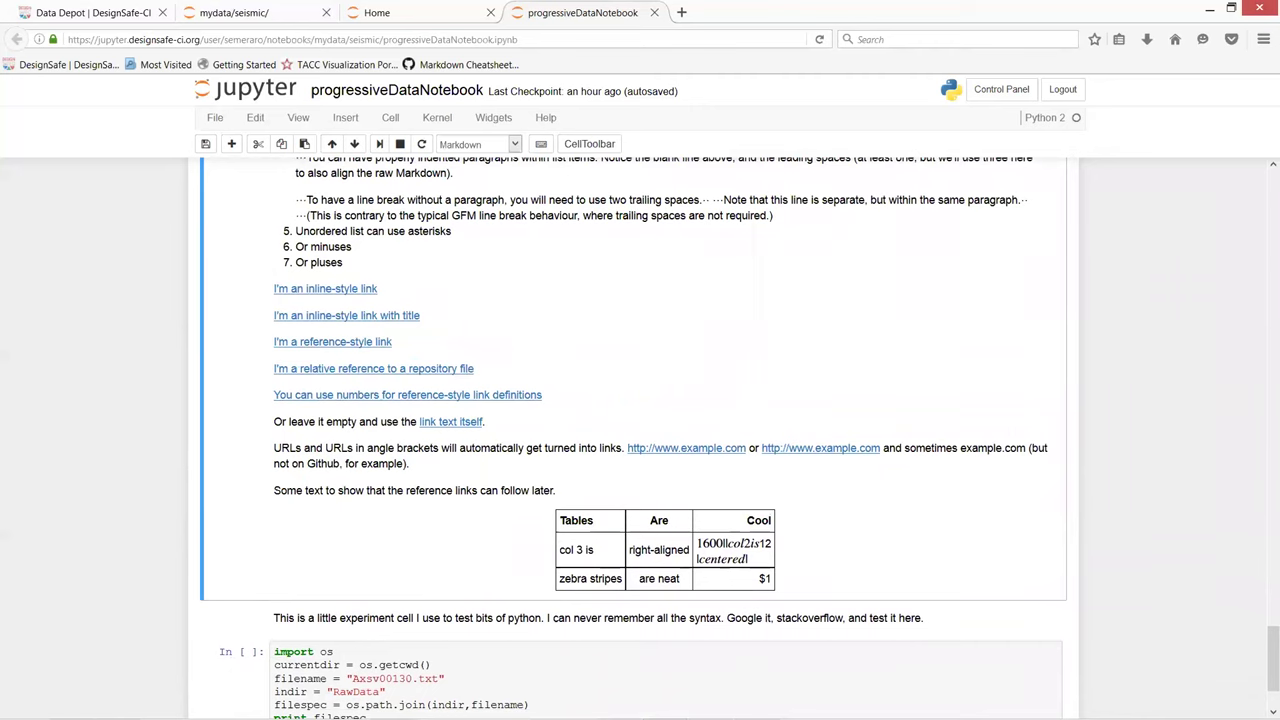
{"action": "scroll", "coordinate": [855, 455], "scroll_direction": "up", "scroll_amount": 4}
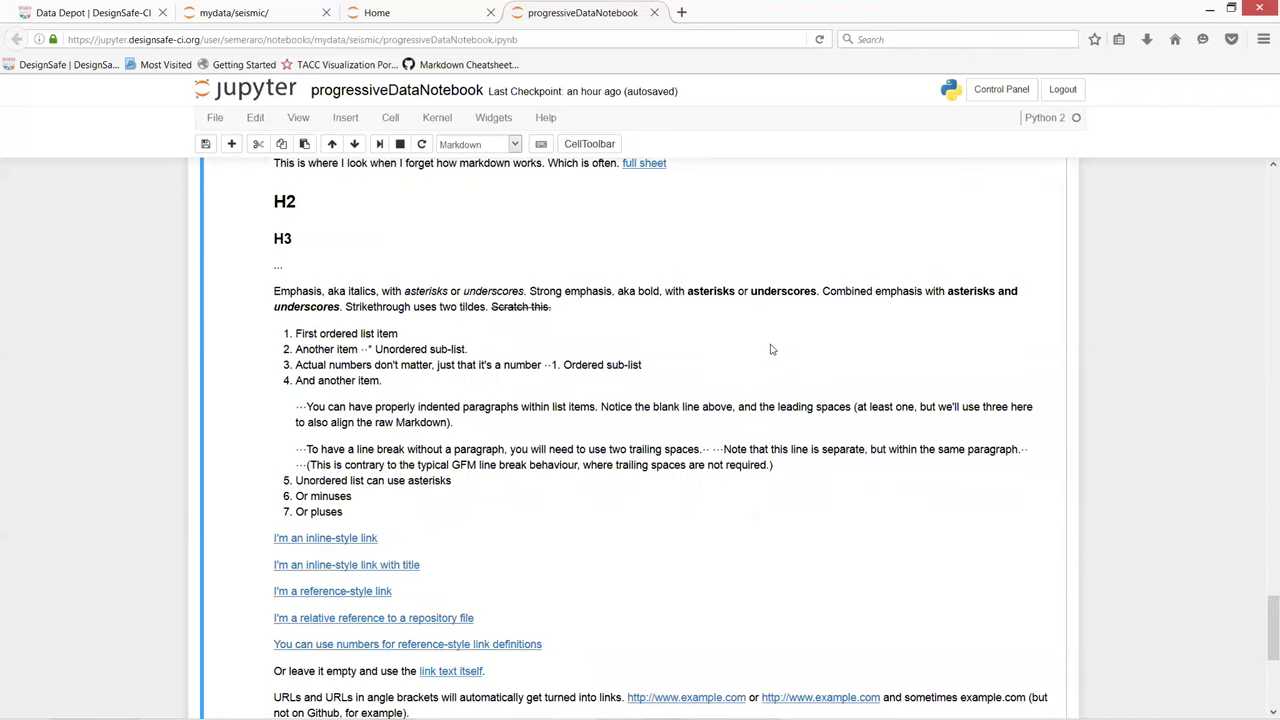
{"action": "scroll", "coordinate": [821, 497], "scroll_direction": "up", "scroll_amount": 3}
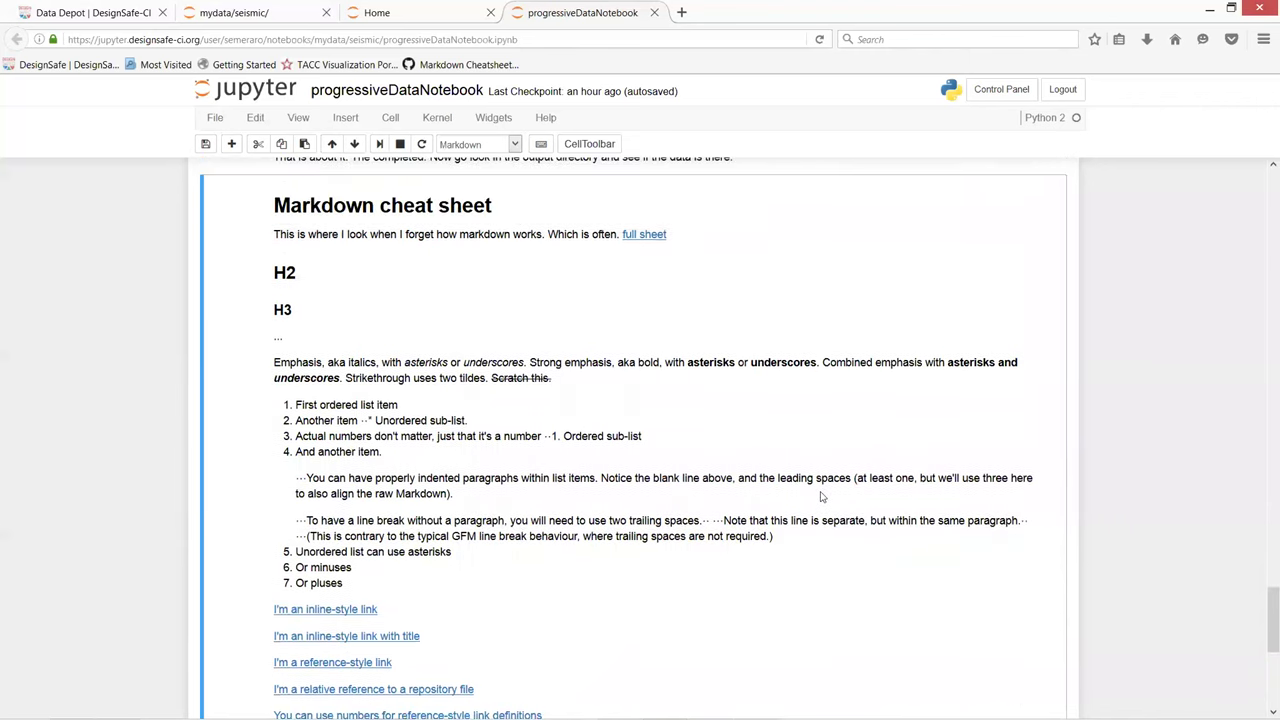
Open the Markdown cheat sheet cell for editing and examine its source syntax down to the table
{"action": "double_click", "coordinate": [821, 497]}
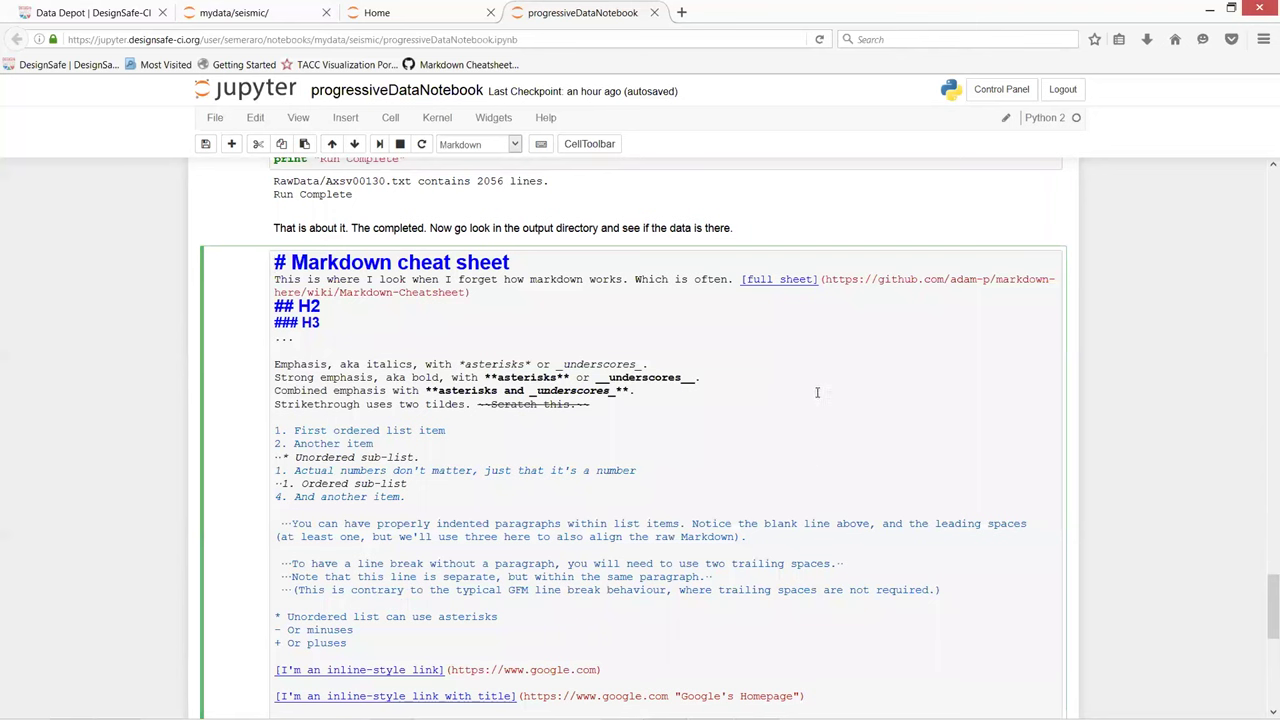
{"action": "scroll", "coordinate": [829, 360], "scroll_direction": "down", "scroll_amount": 5}
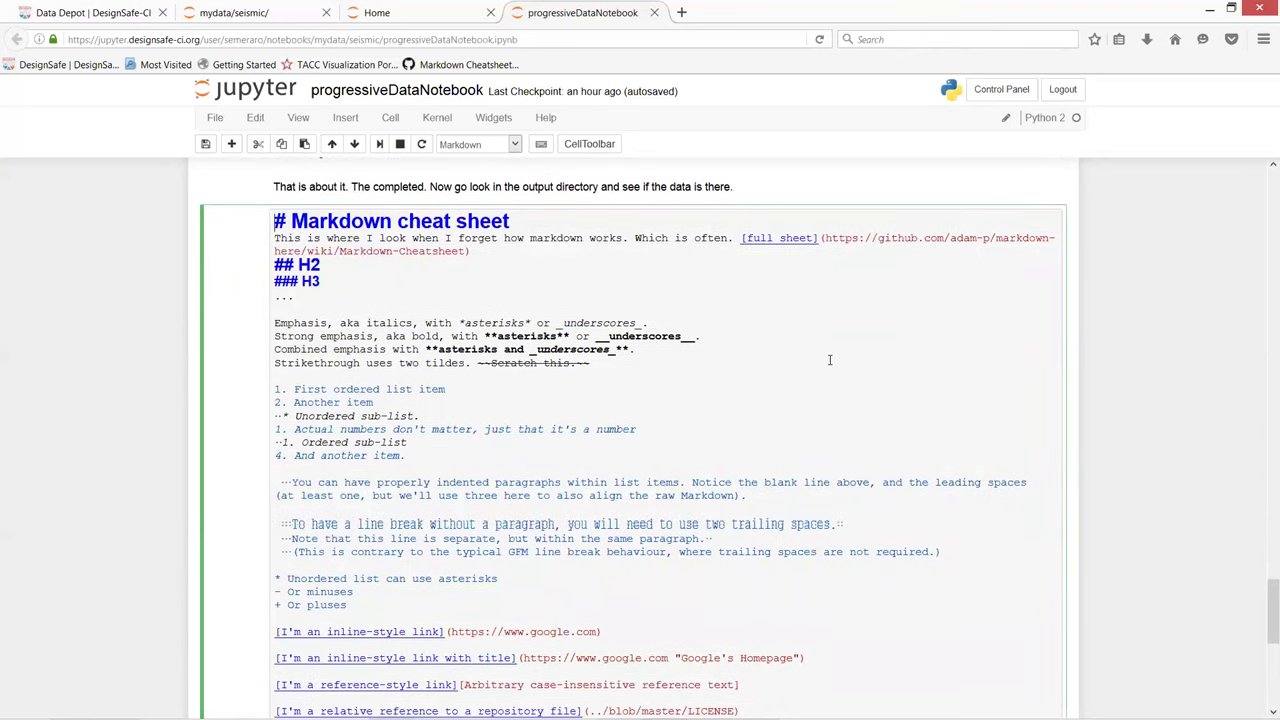
{"action": "scroll", "coordinate": [829, 360], "scroll_direction": "down", "scroll_amount": 4}
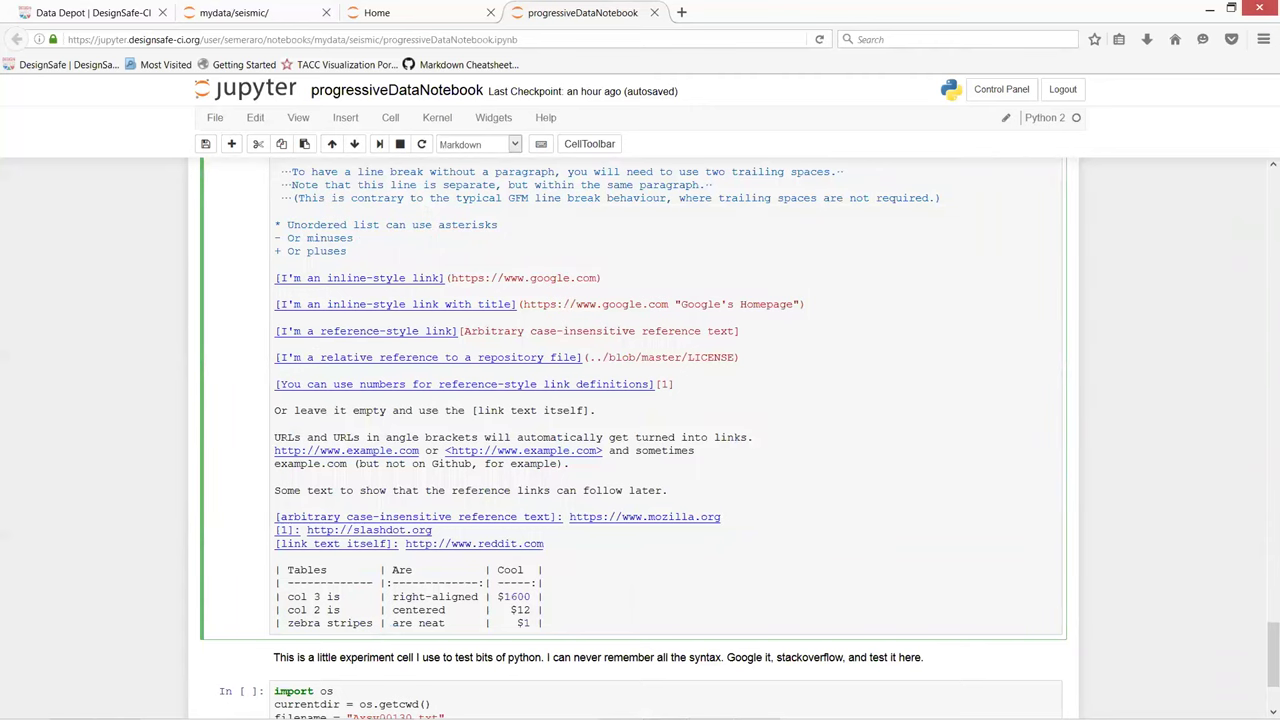
Go back to the start of the Markdown cheat sheet source and run the cell to render it again
{"action": "scroll", "coordinate": [640, 439], "scroll_direction": "up", "scroll_amount": 5}
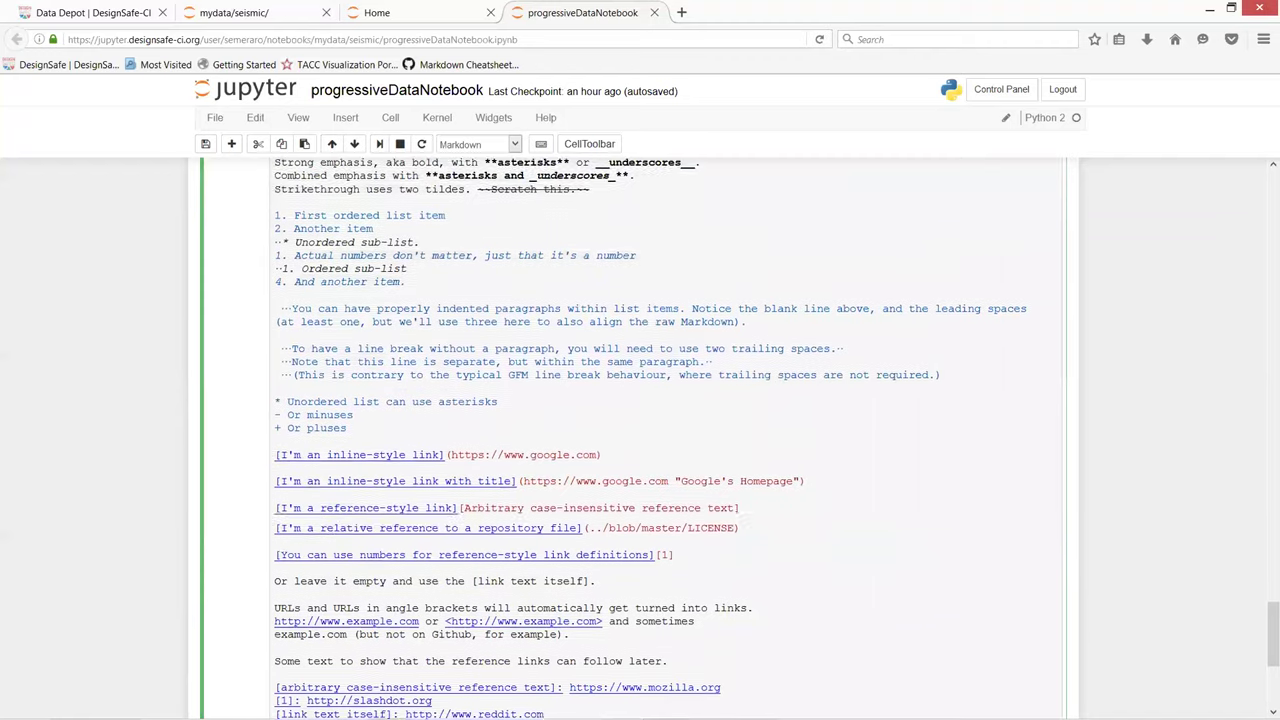
{"action": "scroll", "coordinate": [640, 439], "scroll_direction": "up", "scroll_amount": 3}
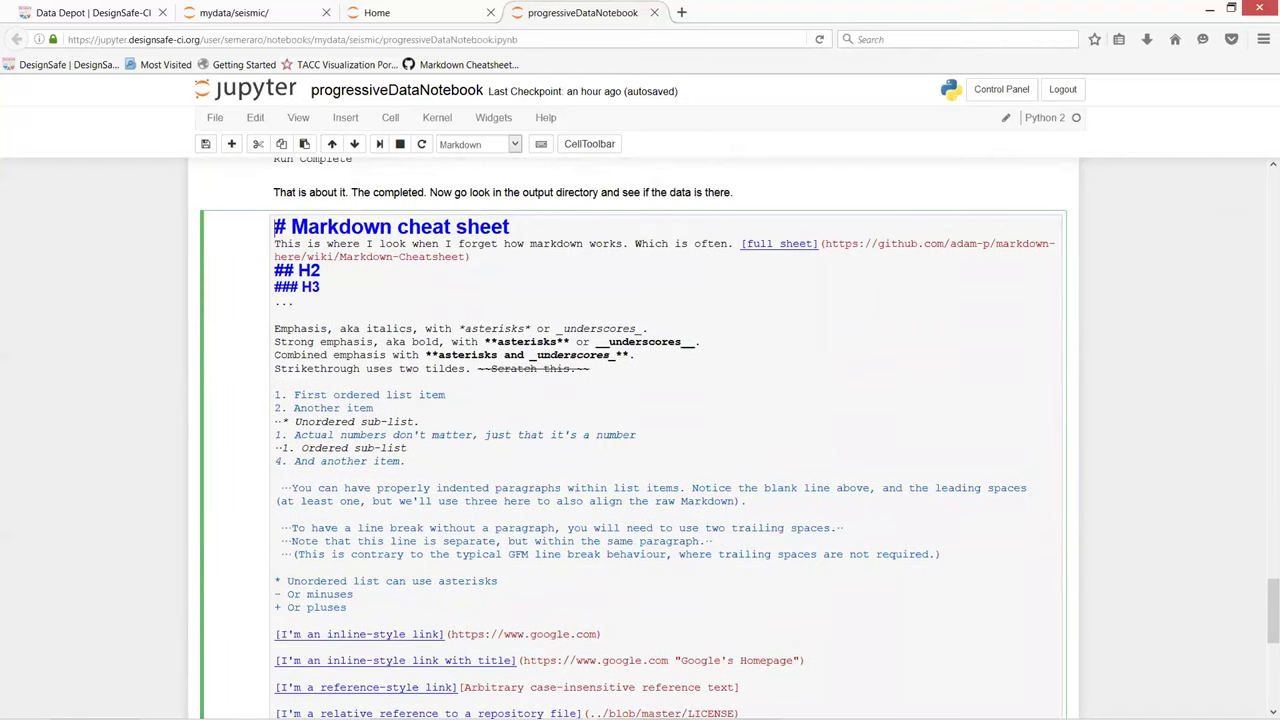
{"action": "scroll", "coordinate": [784, 417], "scroll_direction": "up", "scroll_amount": 2}
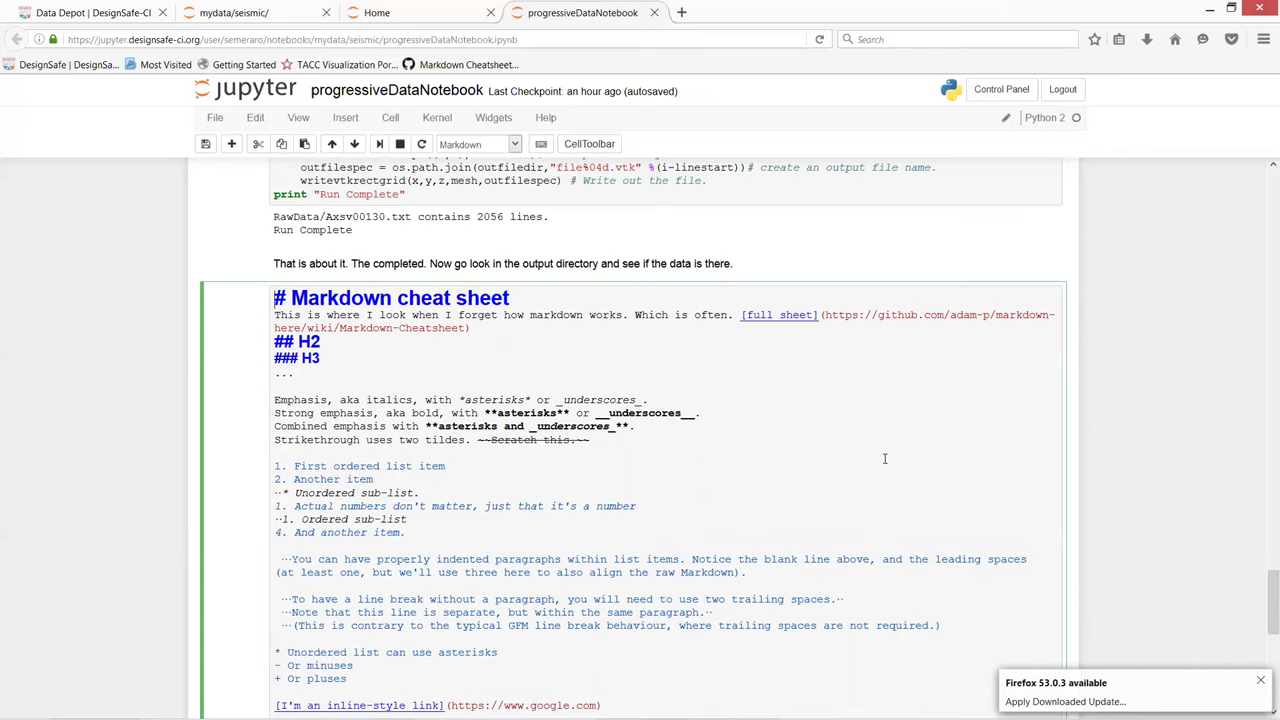
{"action": "key", "text": "shift+Return"}
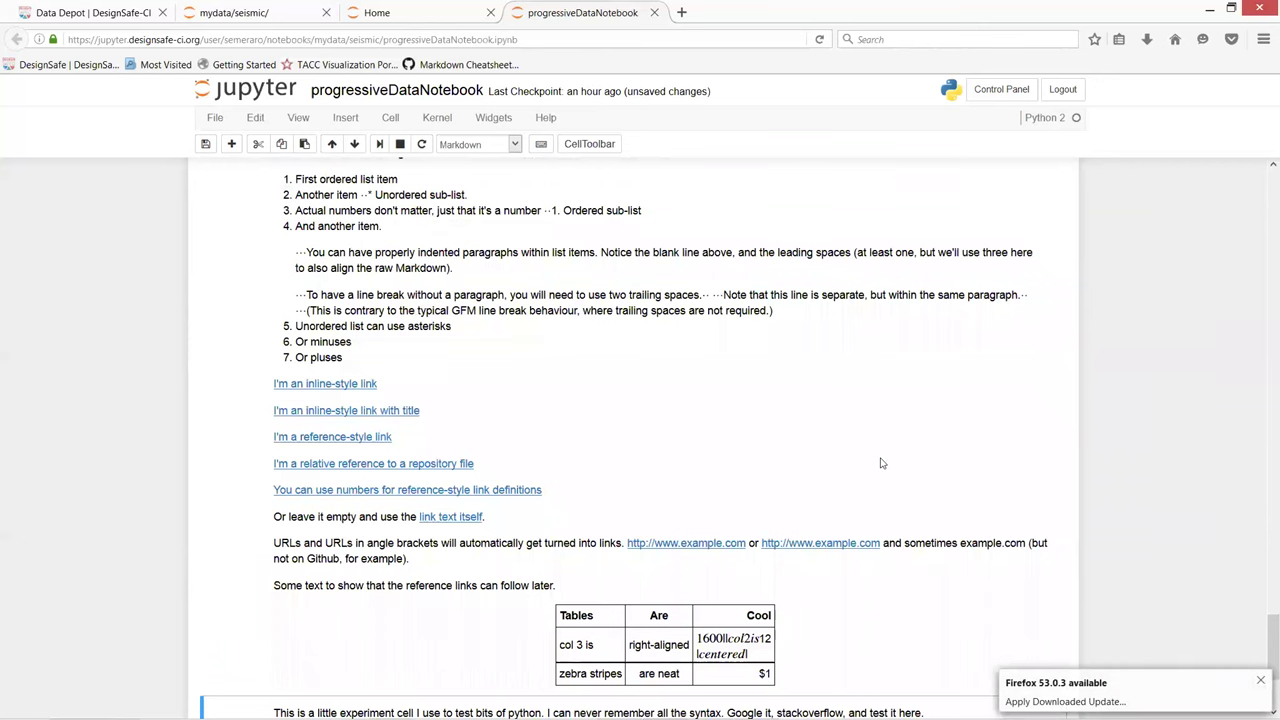
Return to the beginning of the notebook and read the Convert Seismic Data introduction
{"action": "scroll", "coordinate": [583, 383], "scroll_direction": "up", "scroll_amount": 2}
{"action": "scroll", "coordinate": [581, 383], "scroll_direction": "up", "scroll_amount": 5}
{"action": "scroll", "coordinate": [581, 383], "scroll_direction": "up", "scroll_amount": 6}
{"action": "scroll", "coordinate": [581, 377], "scroll_direction": "up", "scroll_amount": 10}
{"action": "scroll", "coordinate": [583, 378], "scroll_direction": "up", "scroll_amount": 10}
{"action": "scroll", "coordinate": [581, 383], "scroll_direction": "up", "scroll_amount": 10}
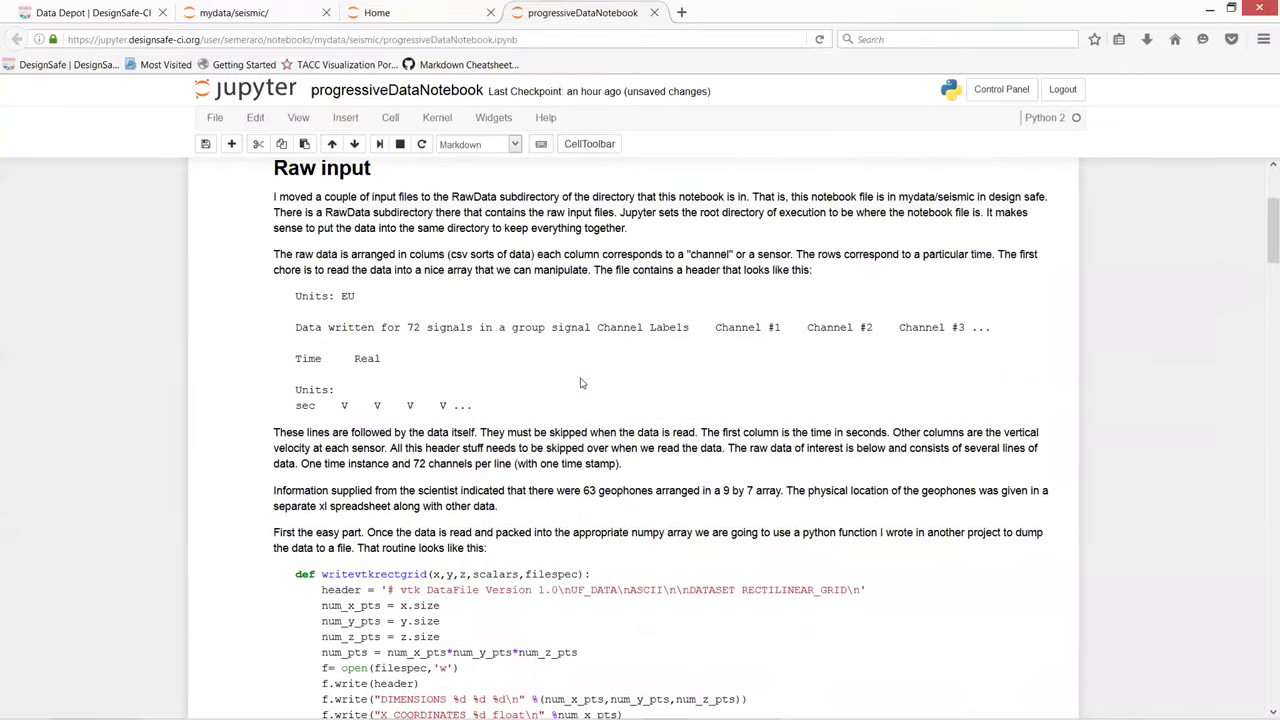
{"action": "scroll", "coordinate": [581, 383], "scroll_direction": "up", "scroll_amount": 3}
{"action": "scroll", "coordinate": [581, 383], "scroll_direction": "up", "scroll_amount": 2}
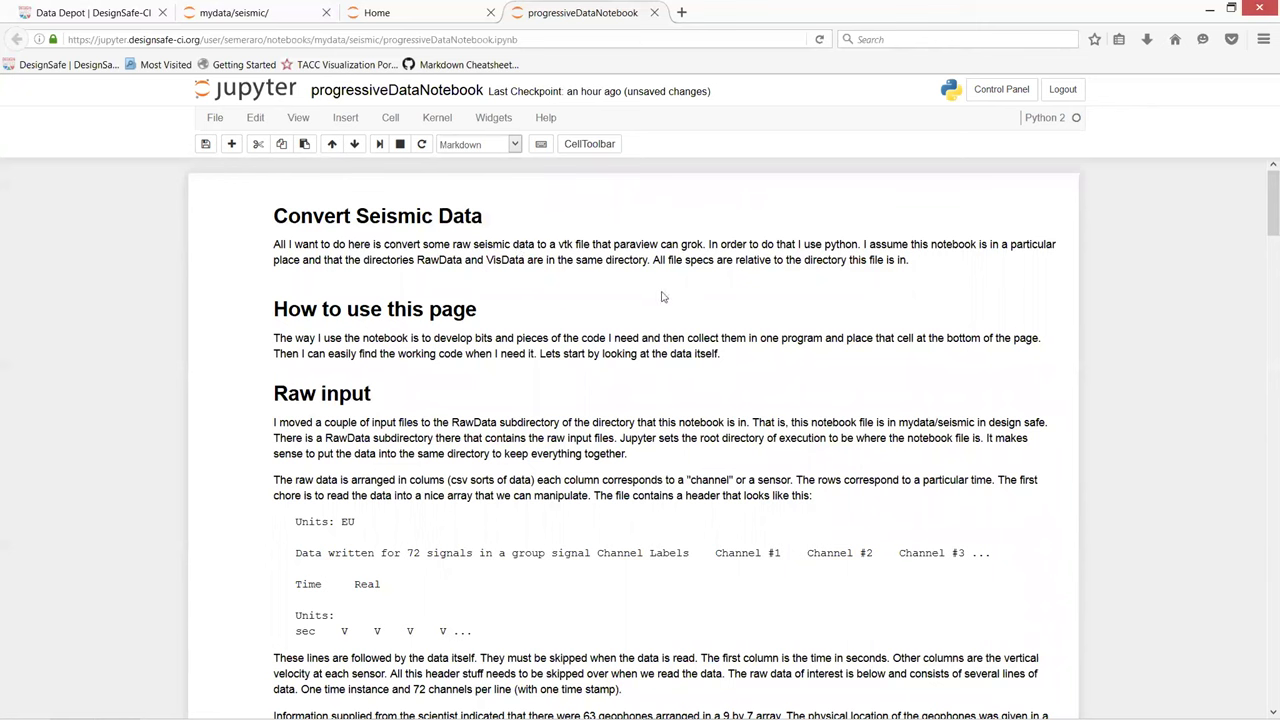
Read the How to use this page and Raw input sections, including the file header layout and geophone arrangement
{"action": "scroll", "coordinate": [661, 296], "scroll_direction": "down", "scroll_amount": 2}
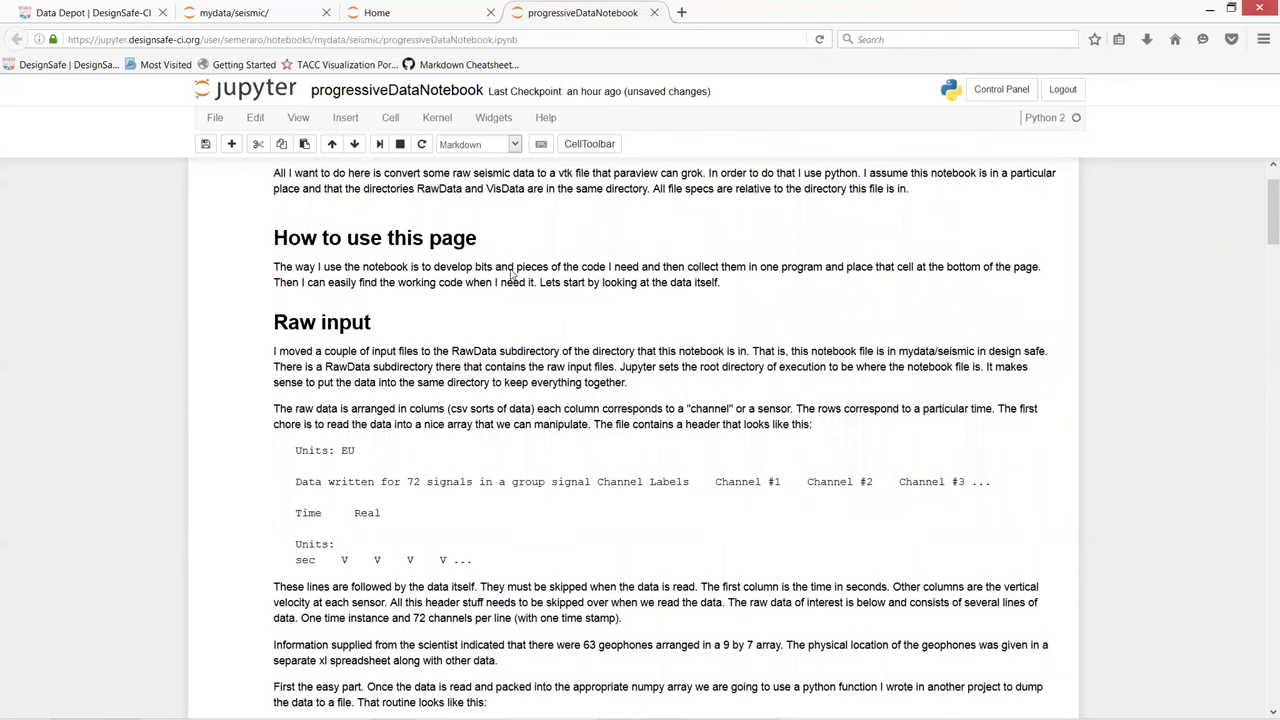
{"action": "scroll", "coordinate": [512, 276], "scroll_direction": "down", "scroll_amount": 1}
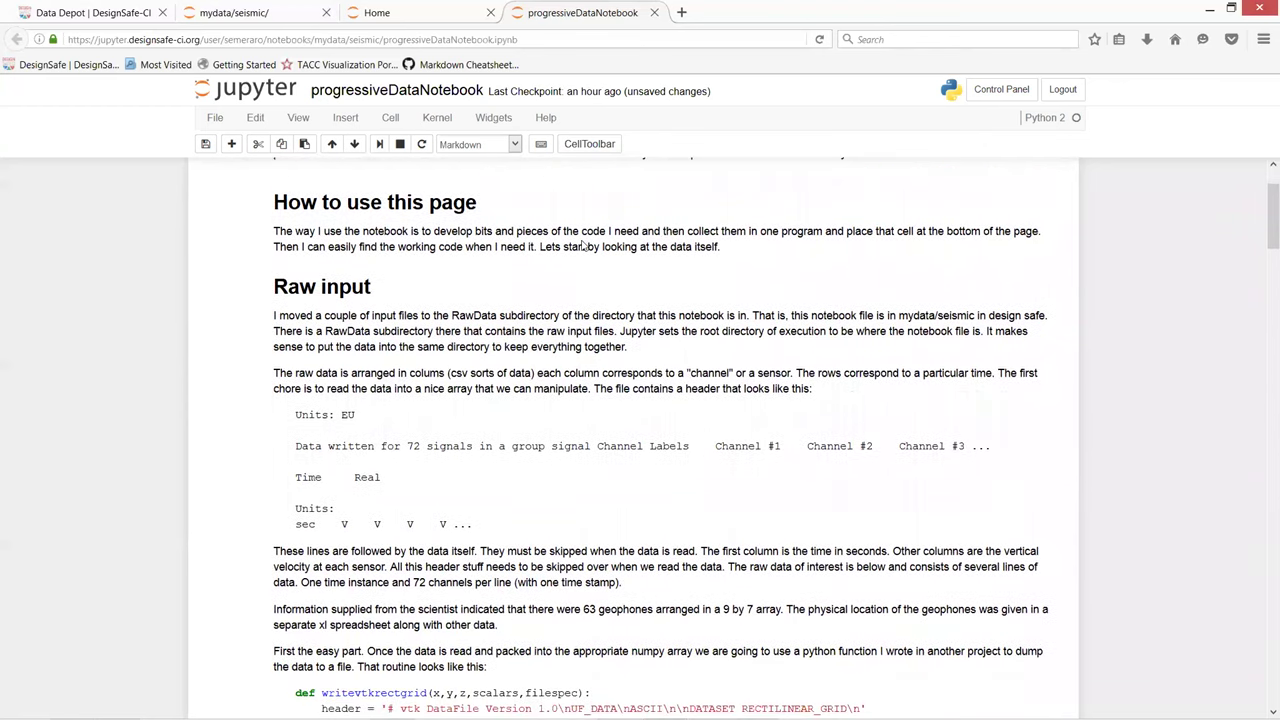
{"action": "scroll", "coordinate": [593, 346], "scroll_direction": "down", "scroll_amount": 3}
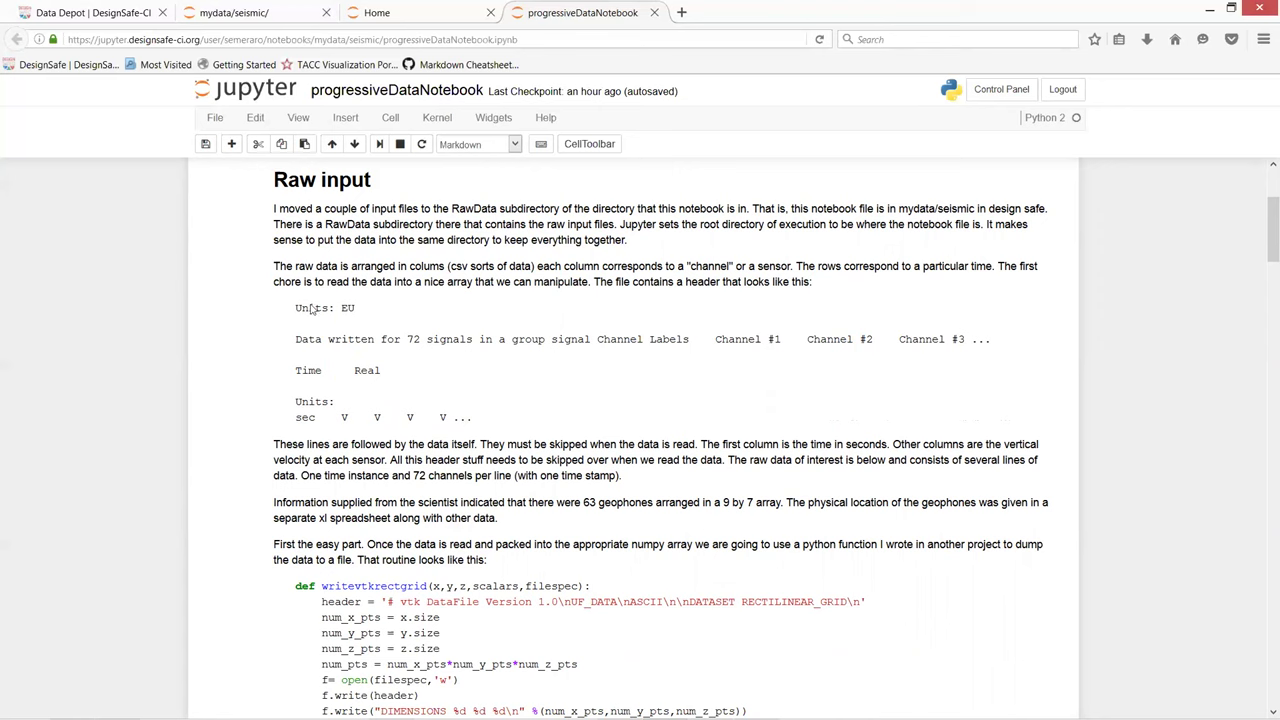
{"action": "scroll", "coordinate": [310, 418], "scroll_direction": "down", "scroll_amount": 3}
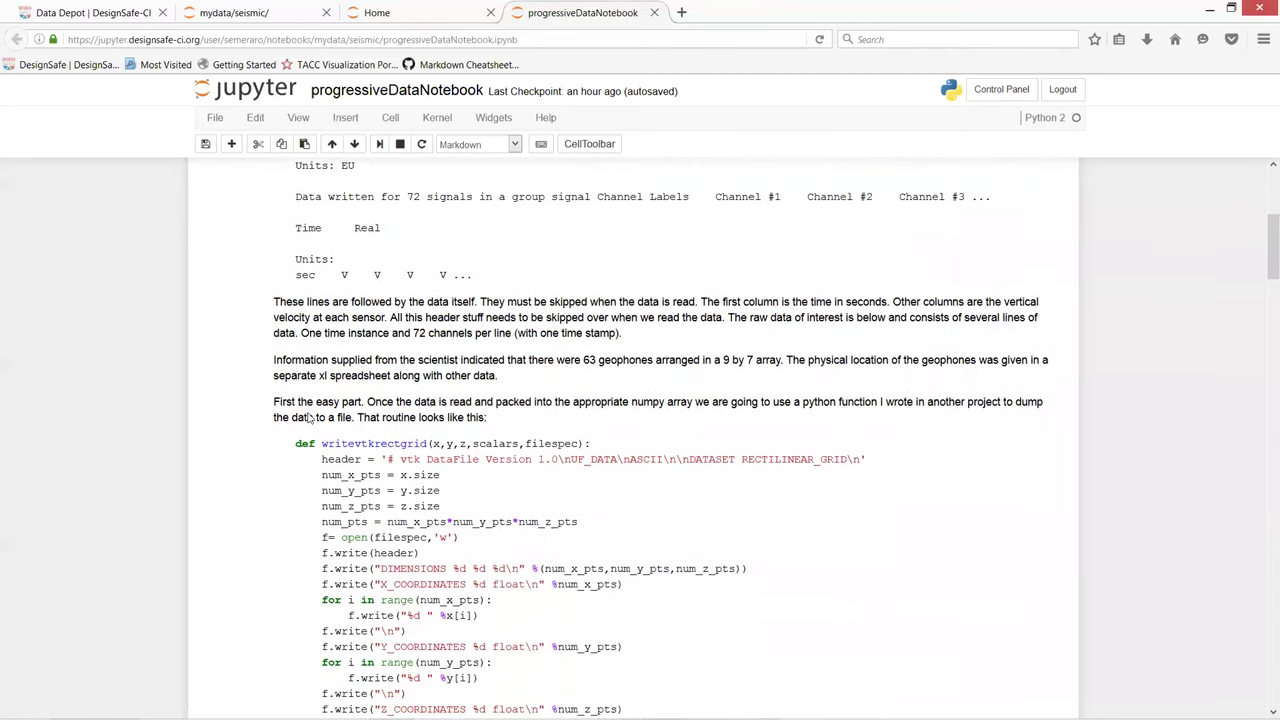
{"action": "scroll", "coordinate": [310, 418], "scroll_direction": "down", "scroll_amount": 1}
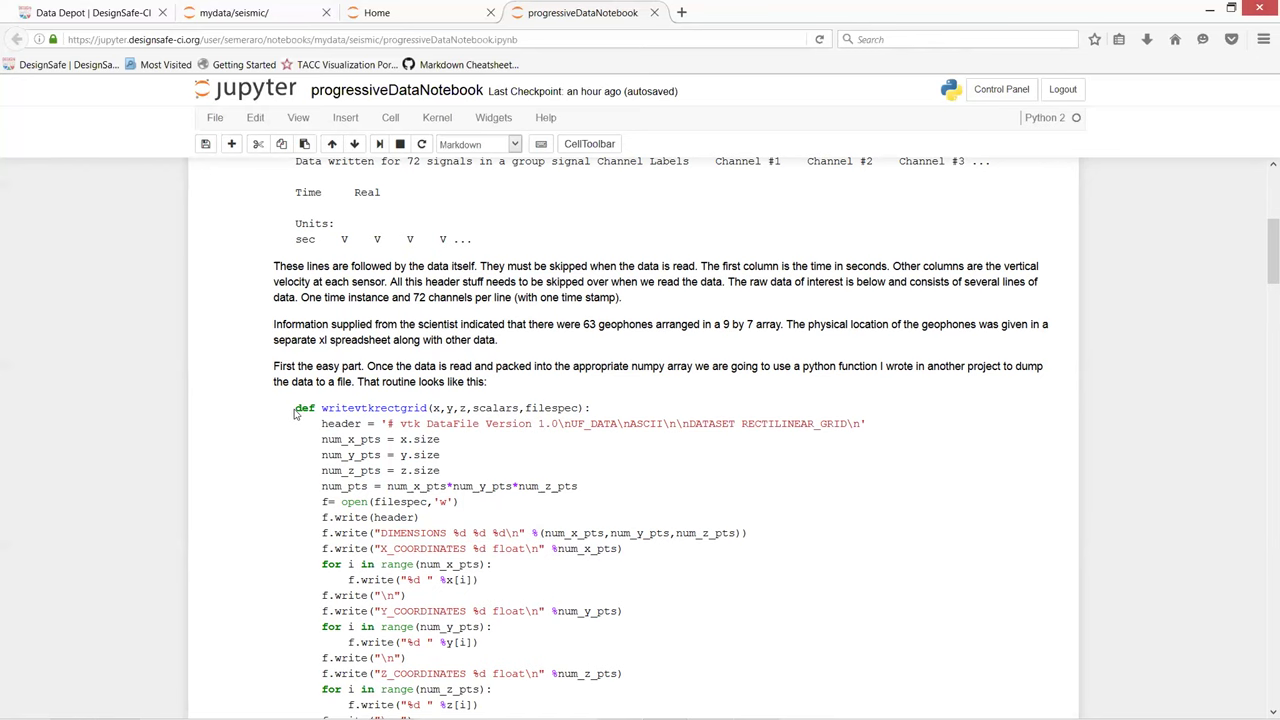
Examine the writevtkrectgrid listing in the text, from the header and coordinate output to the loop writing the scalars
{"action": "scroll", "coordinate": [254, 429], "scroll_direction": "down", "scroll_amount": 4}
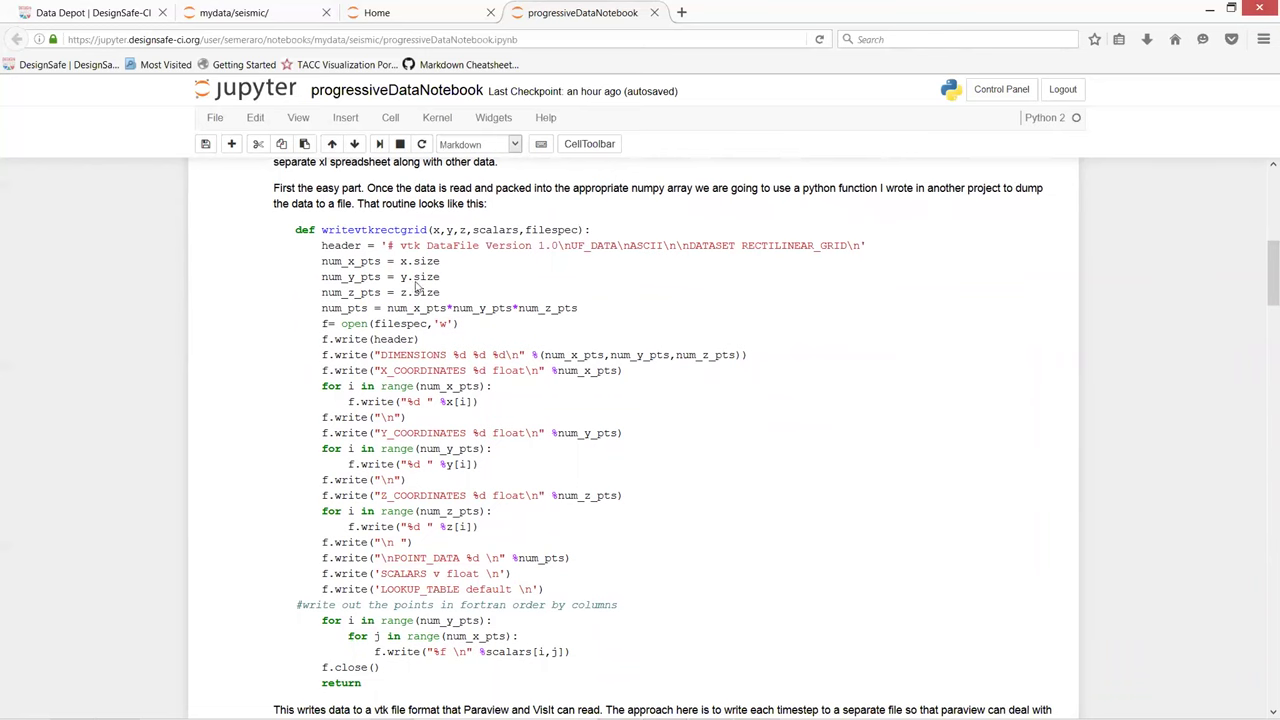
{"action": "scroll", "coordinate": [410, 472], "scroll_direction": "down", "scroll_amount": 2}
{"action": "scroll", "coordinate": [410, 472], "scroll_direction": "down", "scroll_amount": 2}
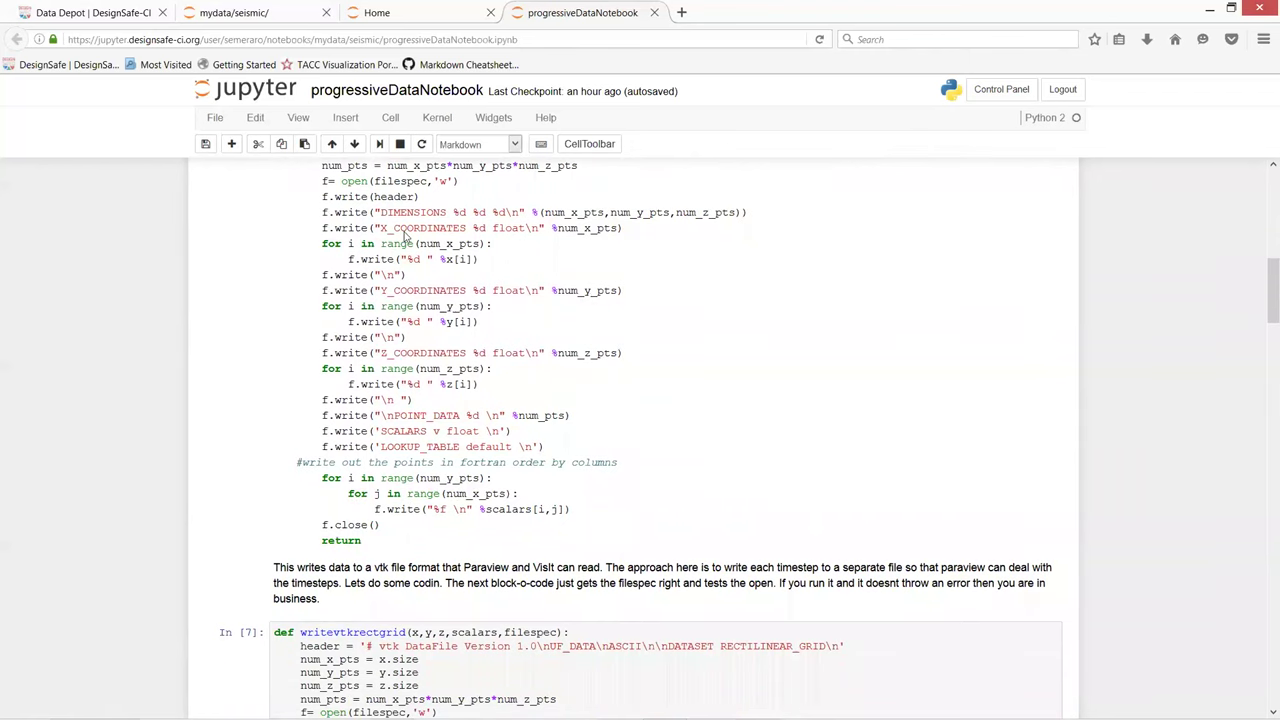
{"action": "scroll", "coordinate": [764, 408], "scroll_direction": "up", "scroll_amount": 1}
{"action": "scroll", "coordinate": [764, 408], "scroll_direction": "up", "scroll_amount": 2}
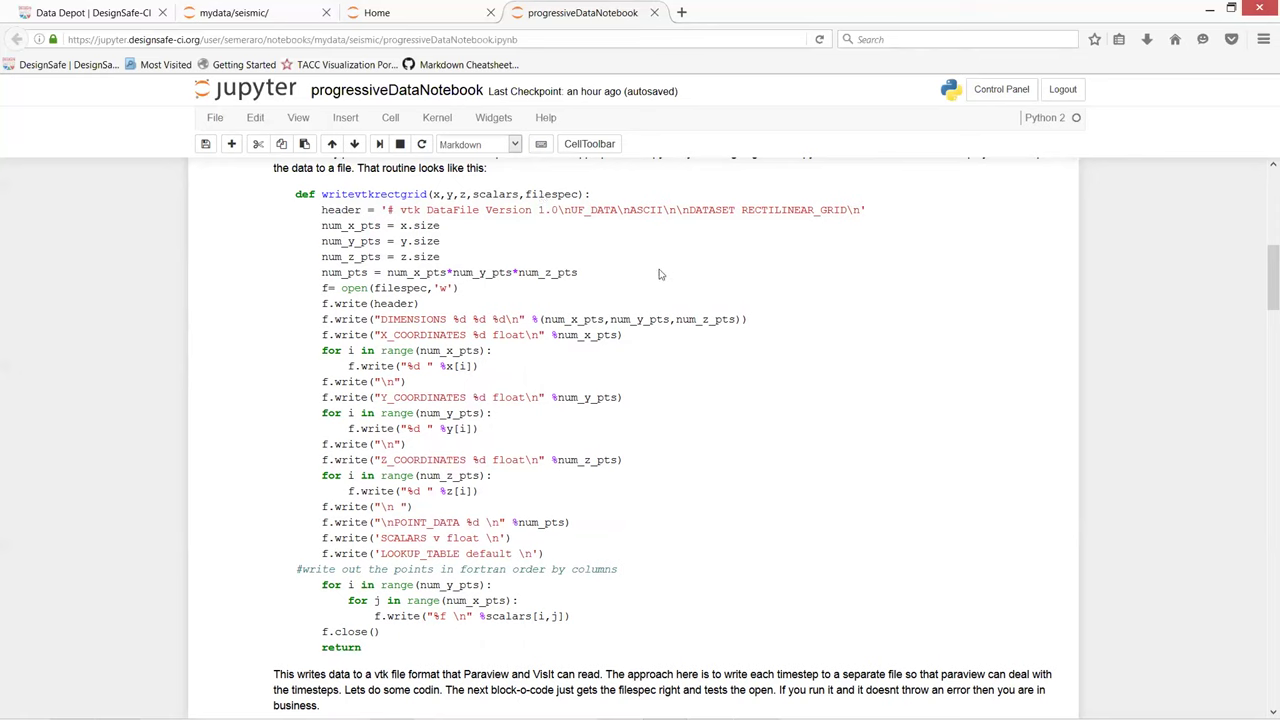
{"action": "scroll", "coordinate": [867, 278], "scroll_direction": "down", "scroll_amount": 1}
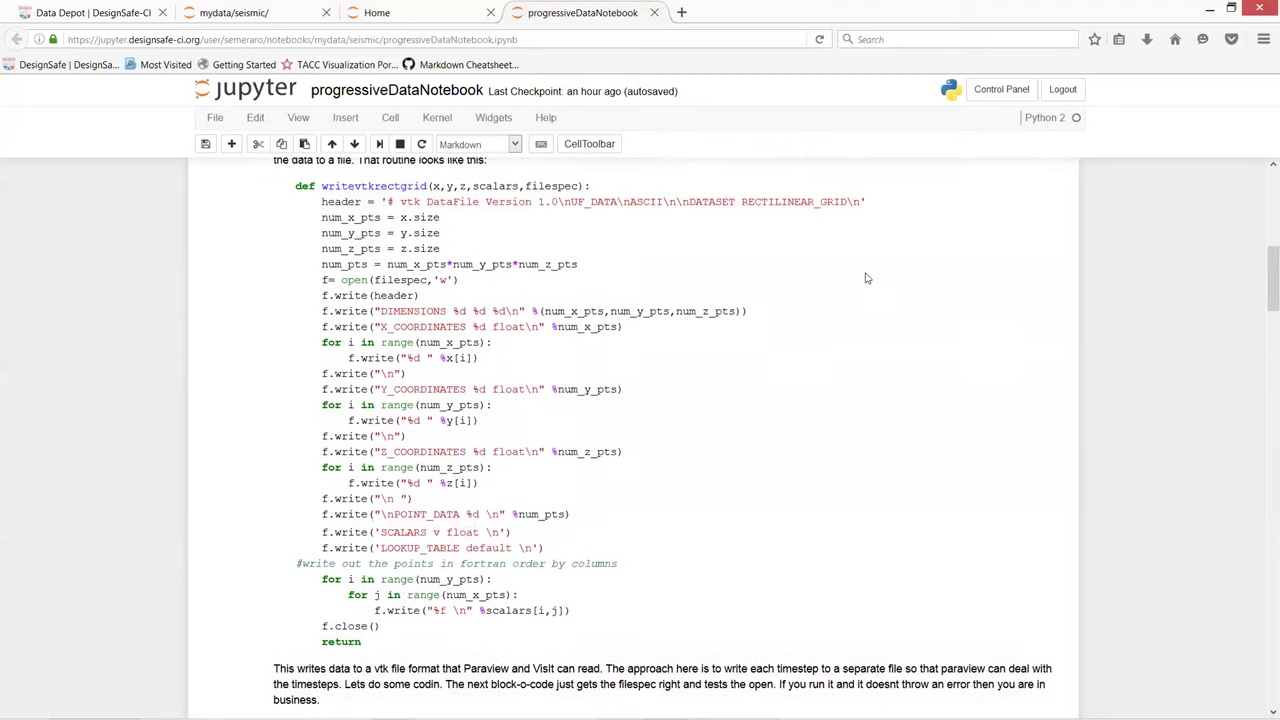
{"action": "scroll", "coordinate": [867, 278], "scroll_direction": "up", "scroll_amount": 2}
{"action": "scroll", "coordinate": [867, 278], "scroll_direction": "up", "scroll_amount": 1}
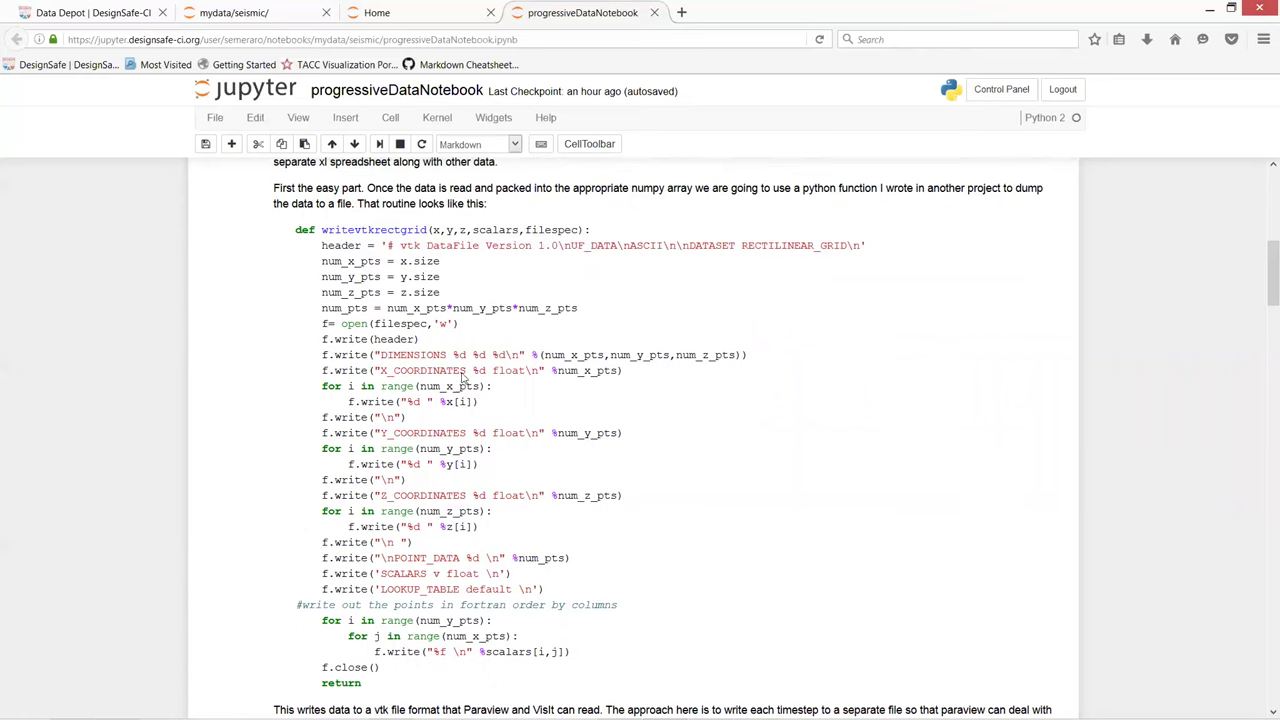
{"action": "scroll", "coordinate": [878, 373], "scroll_direction": "down", "scroll_amount": 3}
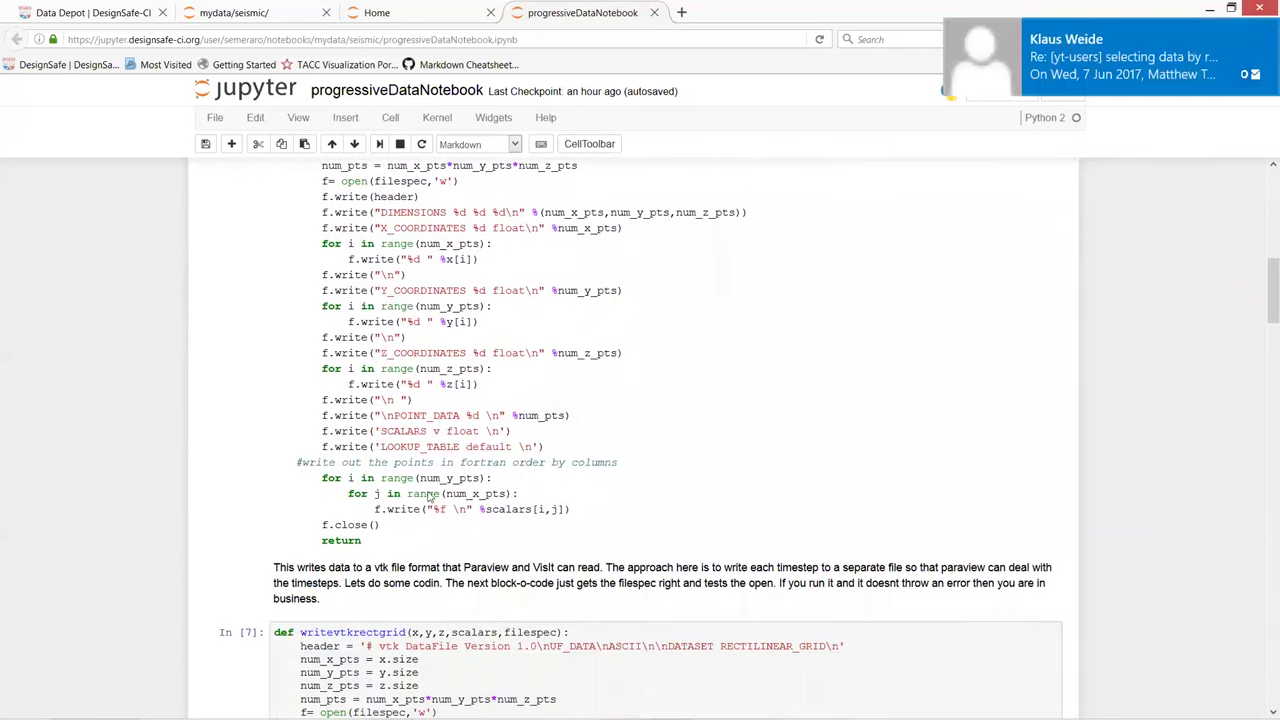
{"action": "scroll", "coordinate": [785, 377], "scroll_direction": "down", "scroll_amount": 1}
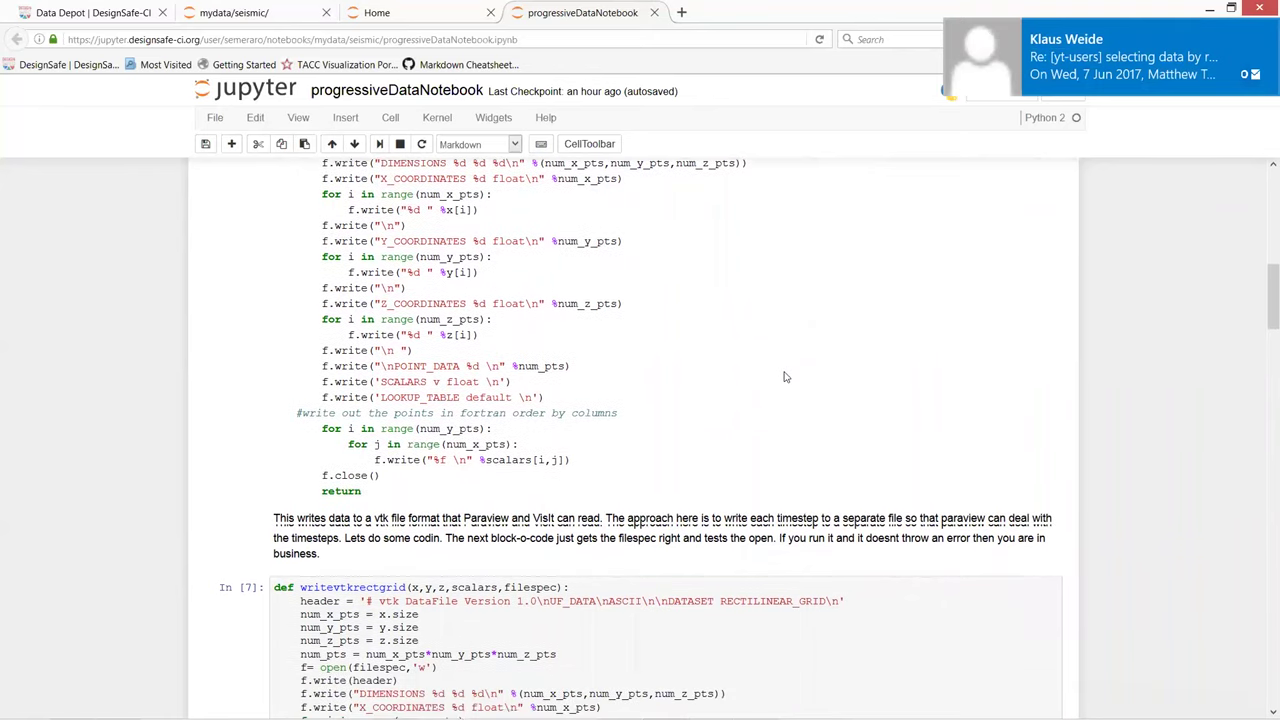
Read the note on writing each timestep to a separate VTK file and examine the writevtkrectgrid code cell In [7]
{"action": "scroll", "coordinate": [785, 377], "scroll_direction": "down", "scroll_amount": 1}
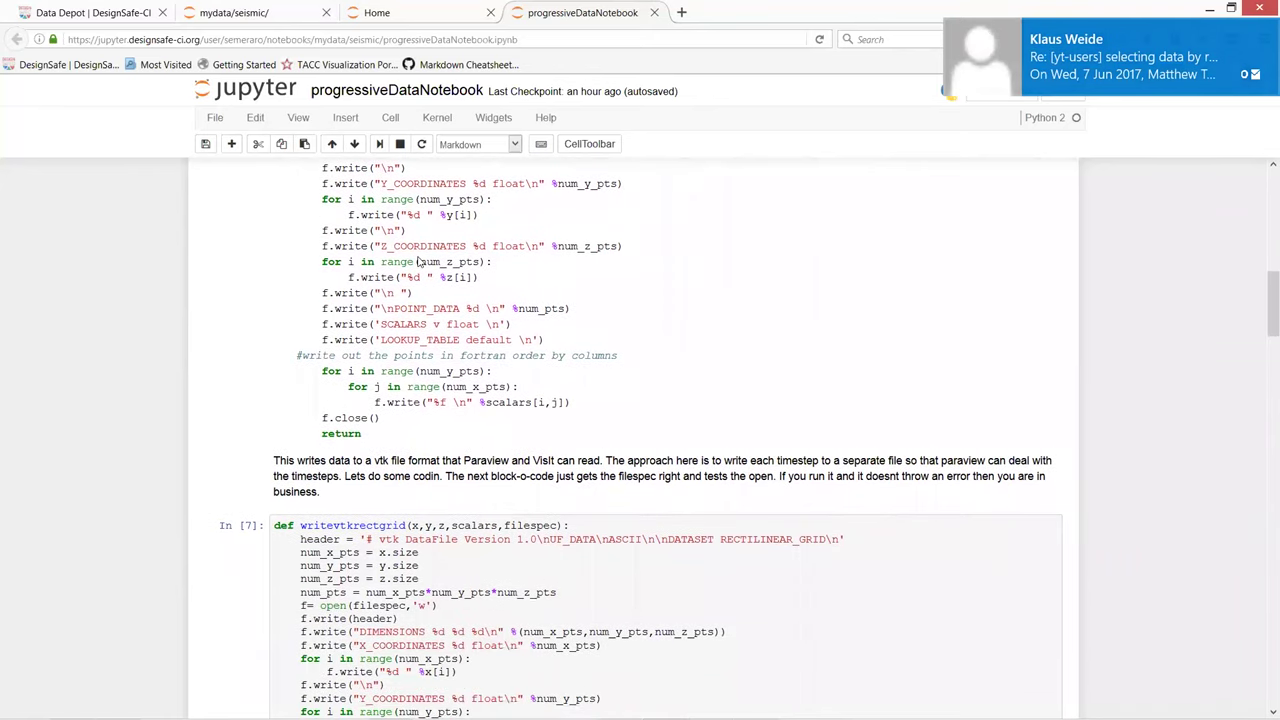
{"action": "scroll", "coordinate": [418, 261], "scroll_direction": "down", "scroll_amount": 1}
{"action": "scroll", "coordinate": [418, 261], "scroll_direction": "down", "scroll_amount": 2}
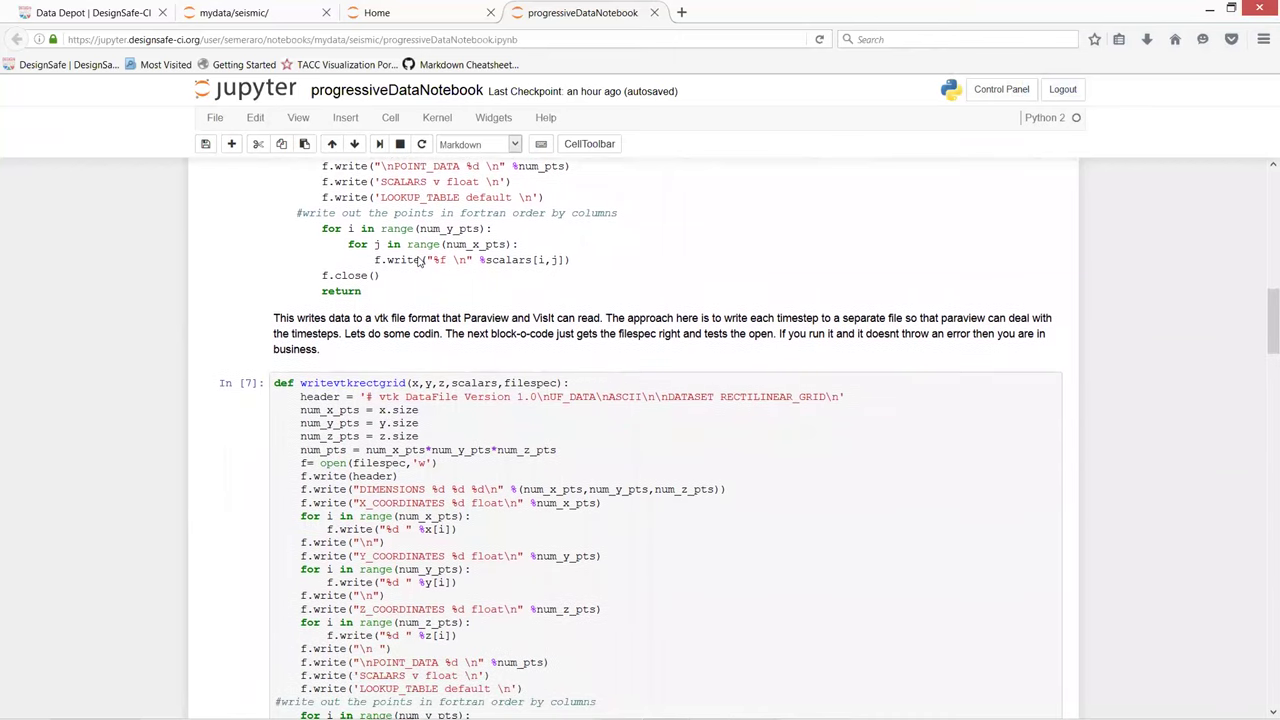
{"action": "scroll", "coordinate": [418, 261], "scroll_direction": "down", "scroll_amount": 1}
{"action": "scroll", "coordinate": [418, 261], "scroll_direction": "down", "scroll_amount": 1}
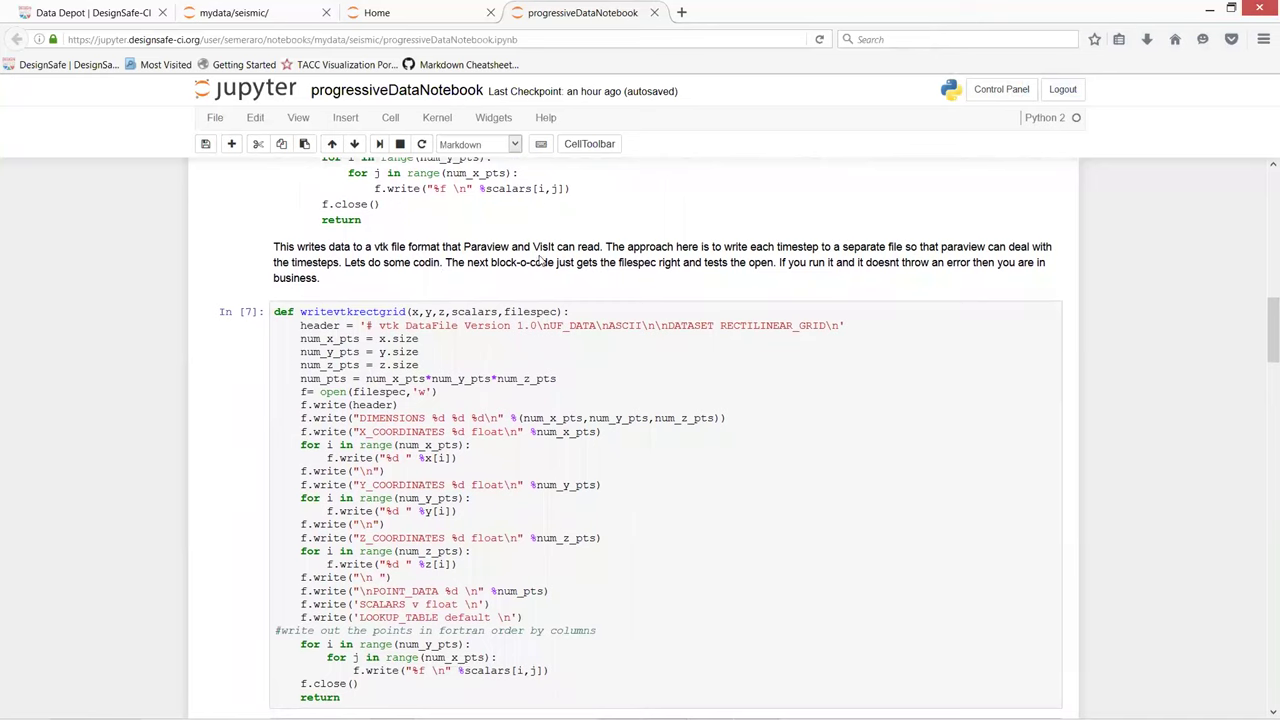
{"action": "scroll", "coordinate": [540, 260], "scroll_direction": "down", "scroll_amount": 1}
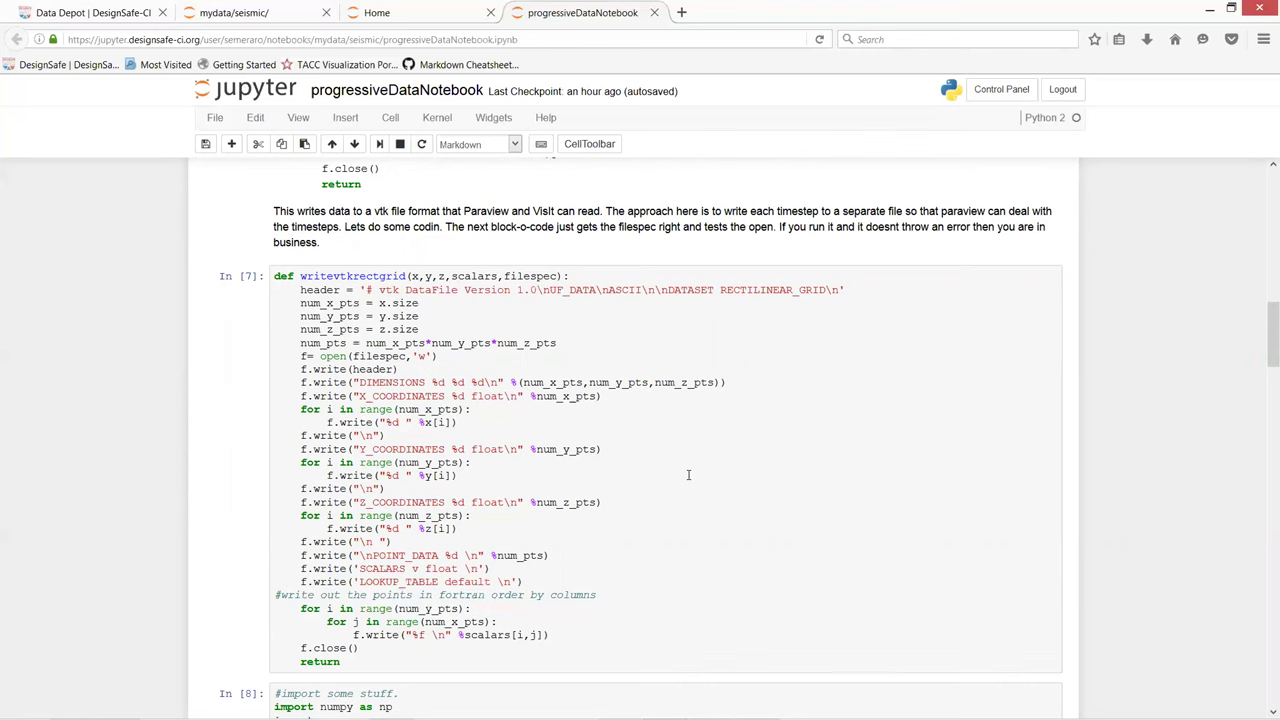
{"action": "scroll", "coordinate": [688, 475], "scroll_direction": "down", "scroll_amount": 1}
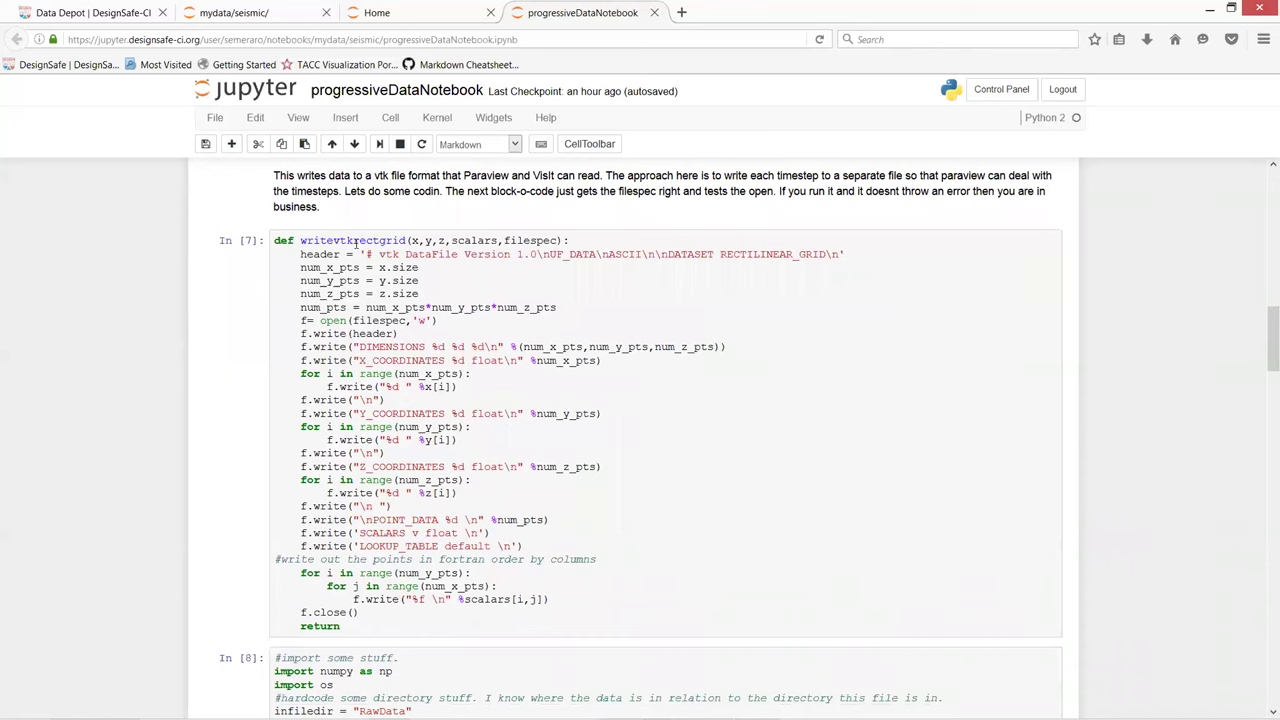
Examine the cells that import numpy and os, open the raw data file, and set up the numpy mesh coordinates
{"action": "scroll", "coordinate": [778, 414], "scroll_direction": "down", "scroll_amount": 4}
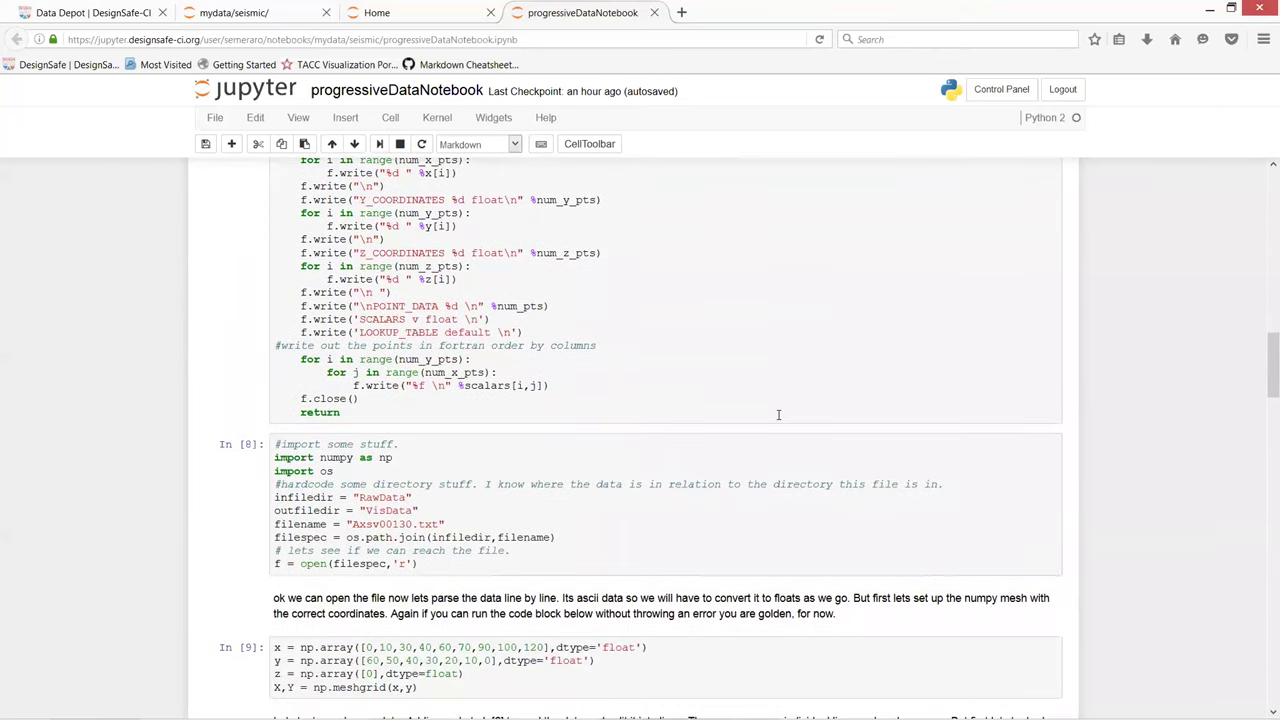
{"action": "scroll", "coordinate": [714, 434], "scroll_direction": "down", "scroll_amount": 1}
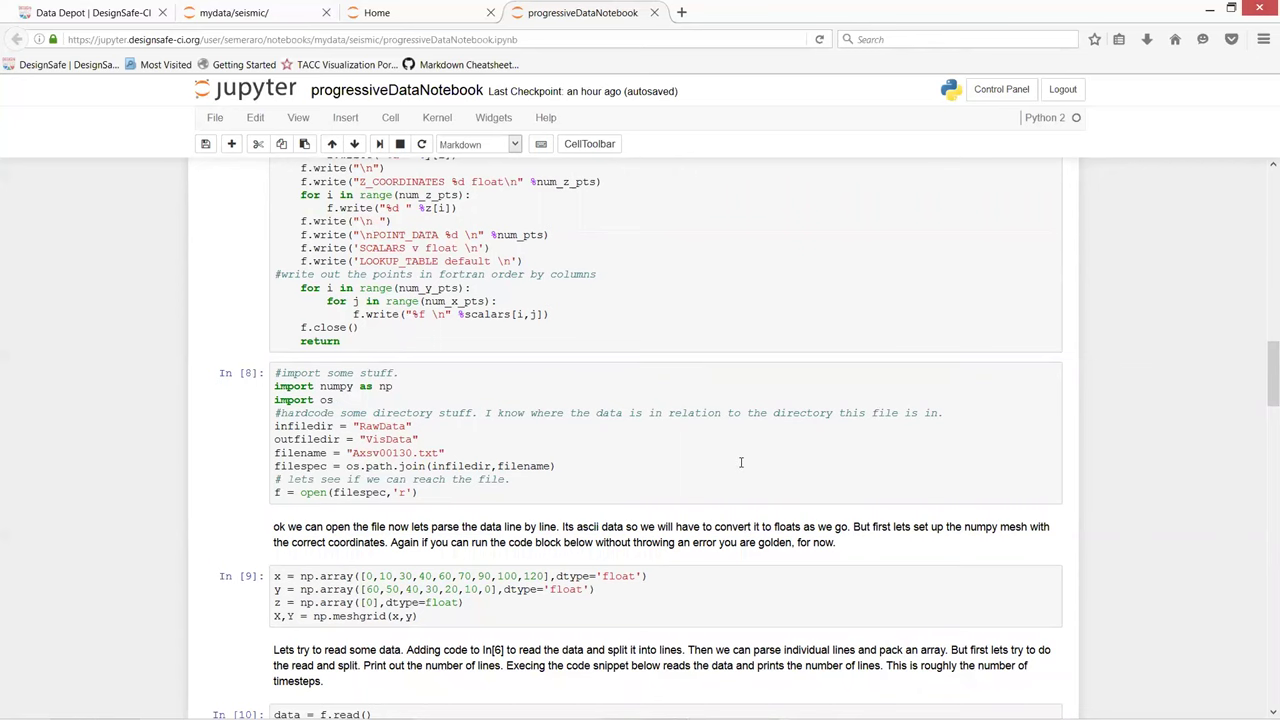
{"action": "scroll", "coordinate": [741, 461], "scroll_direction": "down", "scroll_amount": 3}
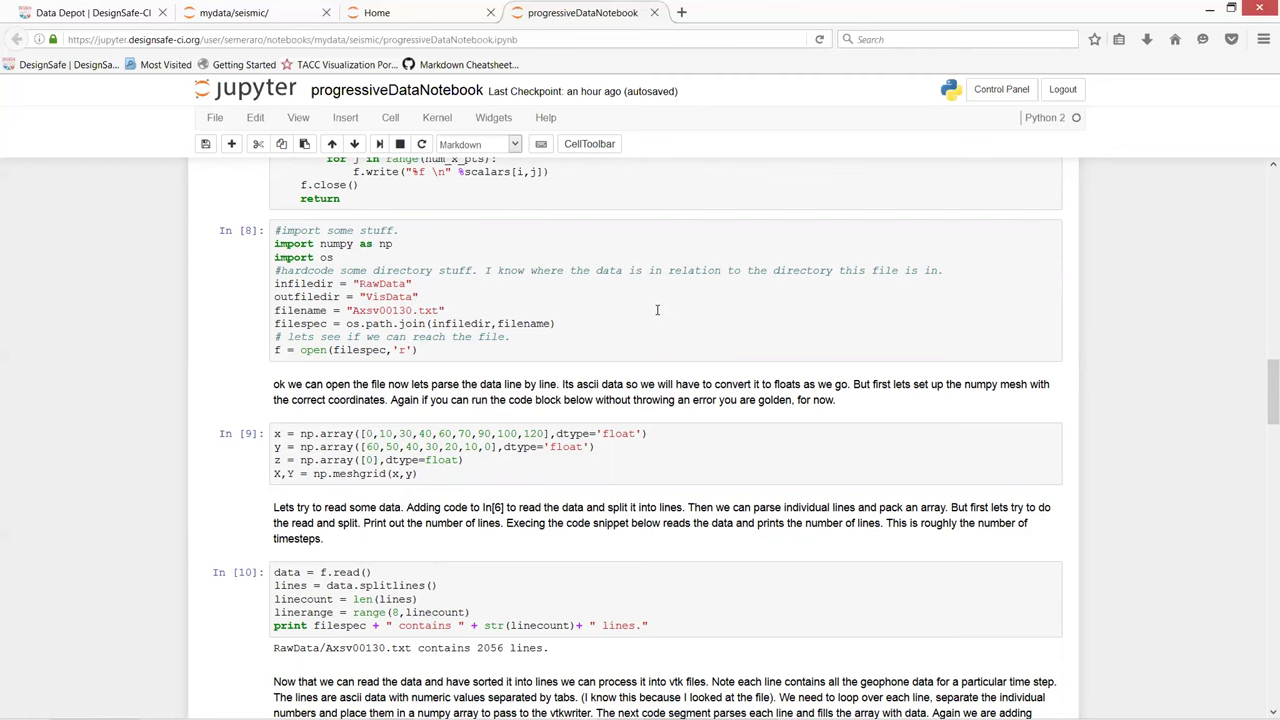
{"action": "scroll", "coordinate": [657, 310], "scroll_direction": "down", "scroll_amount": 1}
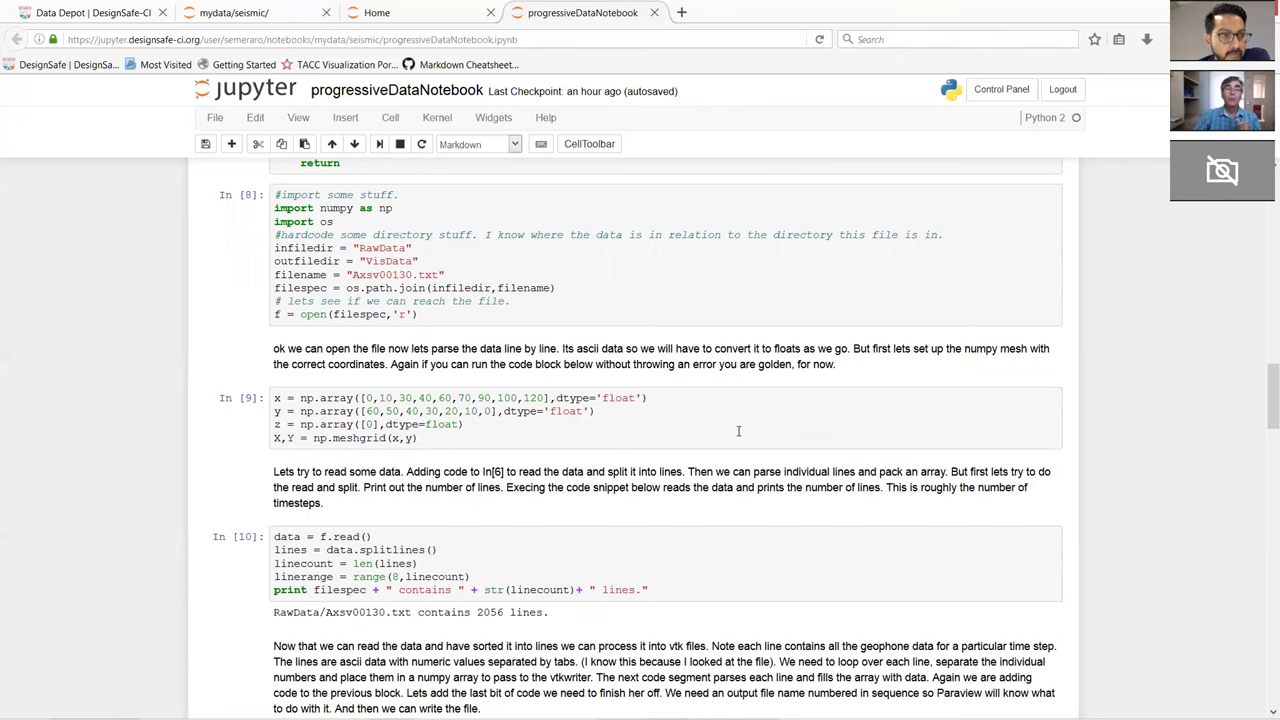
{"action": "scroll", "coordinate": [738, 431], "scroll_direction": "down", "scroll_amount": 3}
{"action": "scroll", "coordinate": [738, 431], "scroll_direction": "down", "scroll_amount": 1}
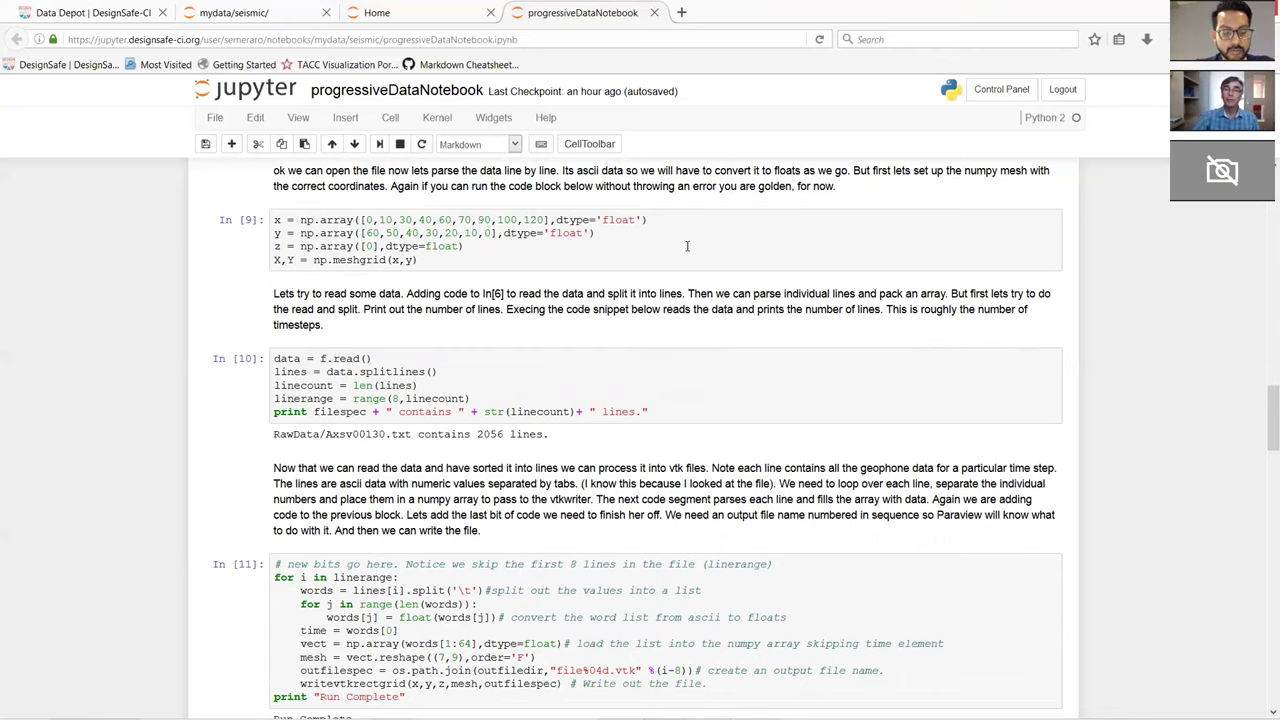
{"action": "scroll", "coordinate": [687, 248], "scroll_direction": "down", "scroll_amount": 1}
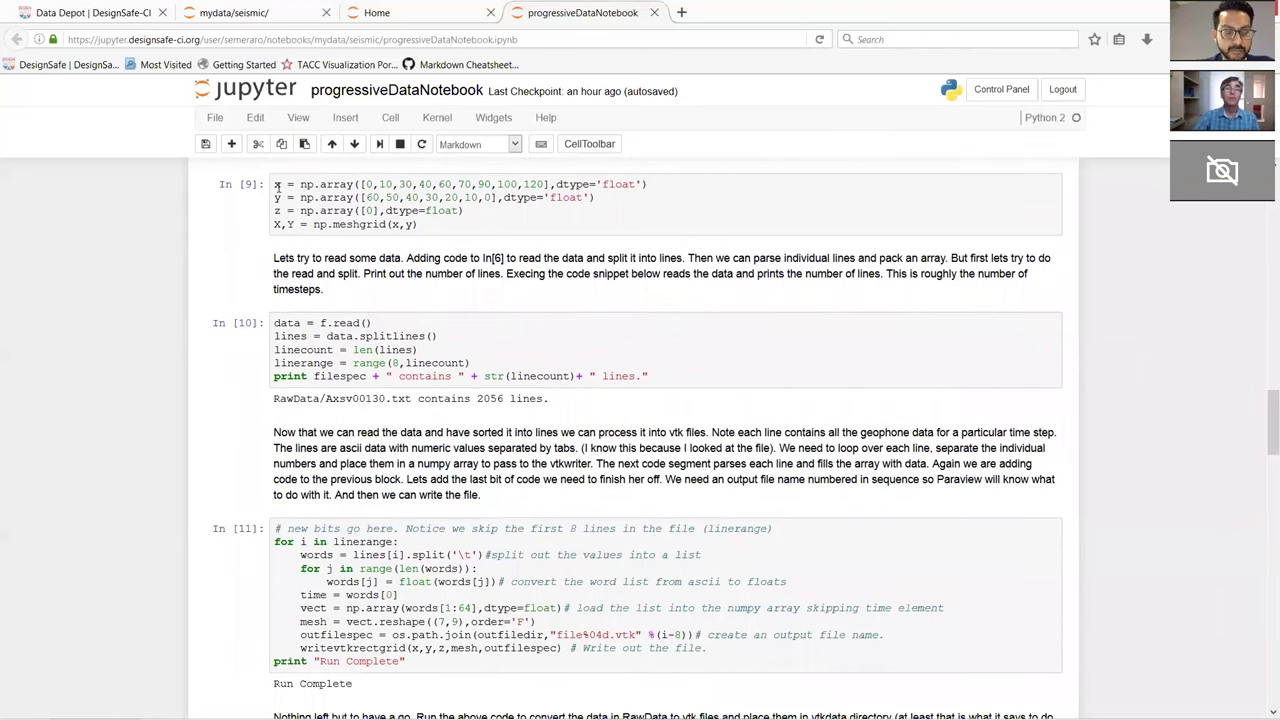
{"action": "scroll", "coordinate": [679, 212], "scroll_direction": "down", "scroll_amount": 1}
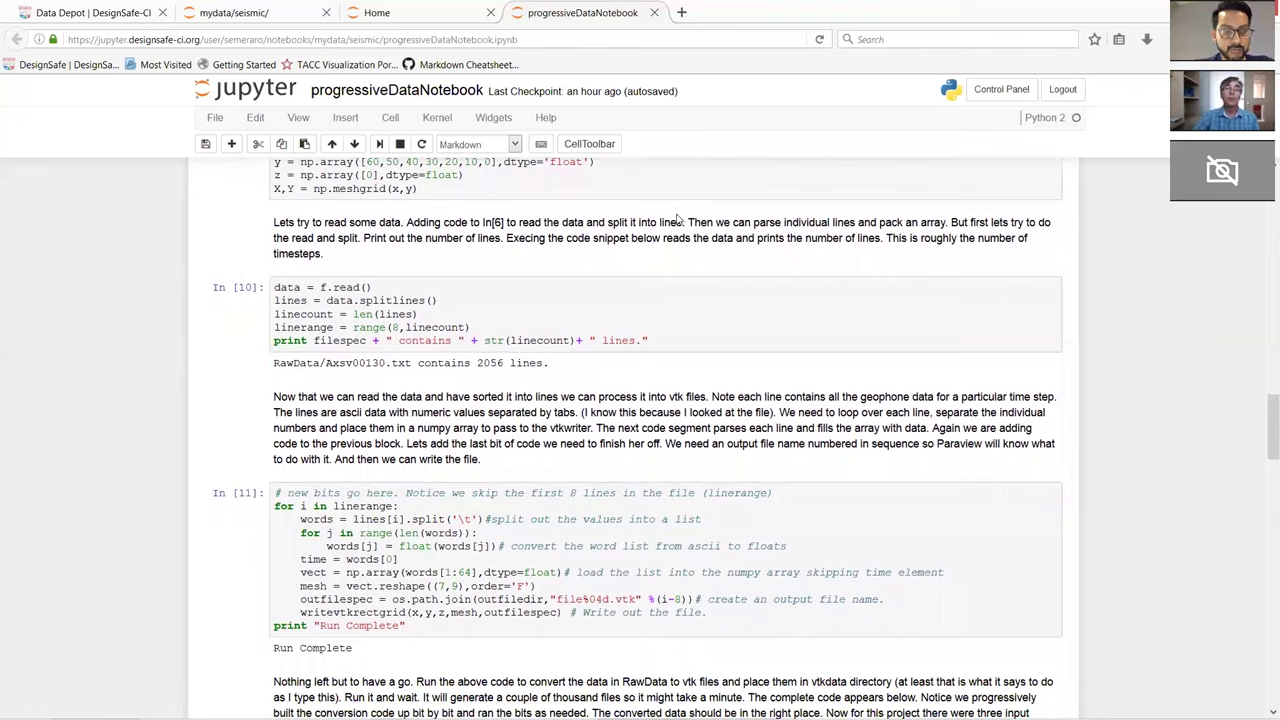
Select the mesh coordinate cell In [9] and review it along with the cells that read and split the raw data
{"action": "left_click", "coordinate": [671, 183]}
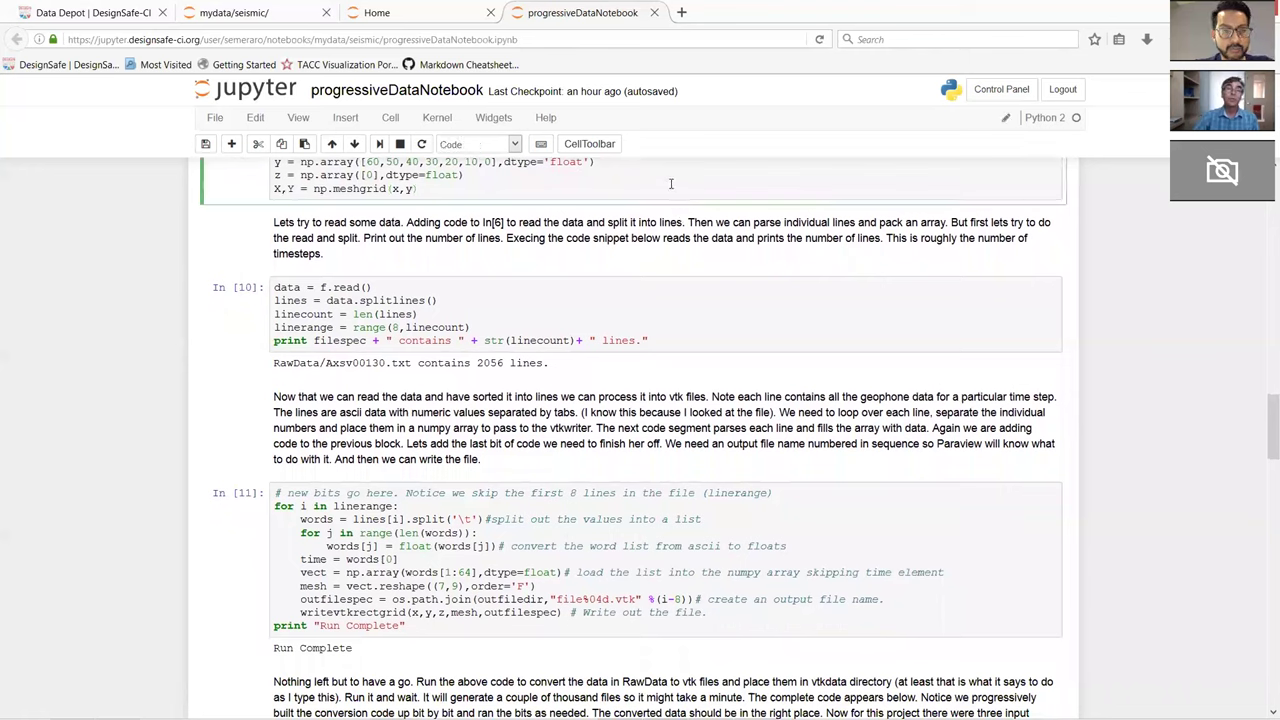
{"action": "scroll", "coordinate": [671, 183], "scroll_direction": "up", "scroll_amount": 2}
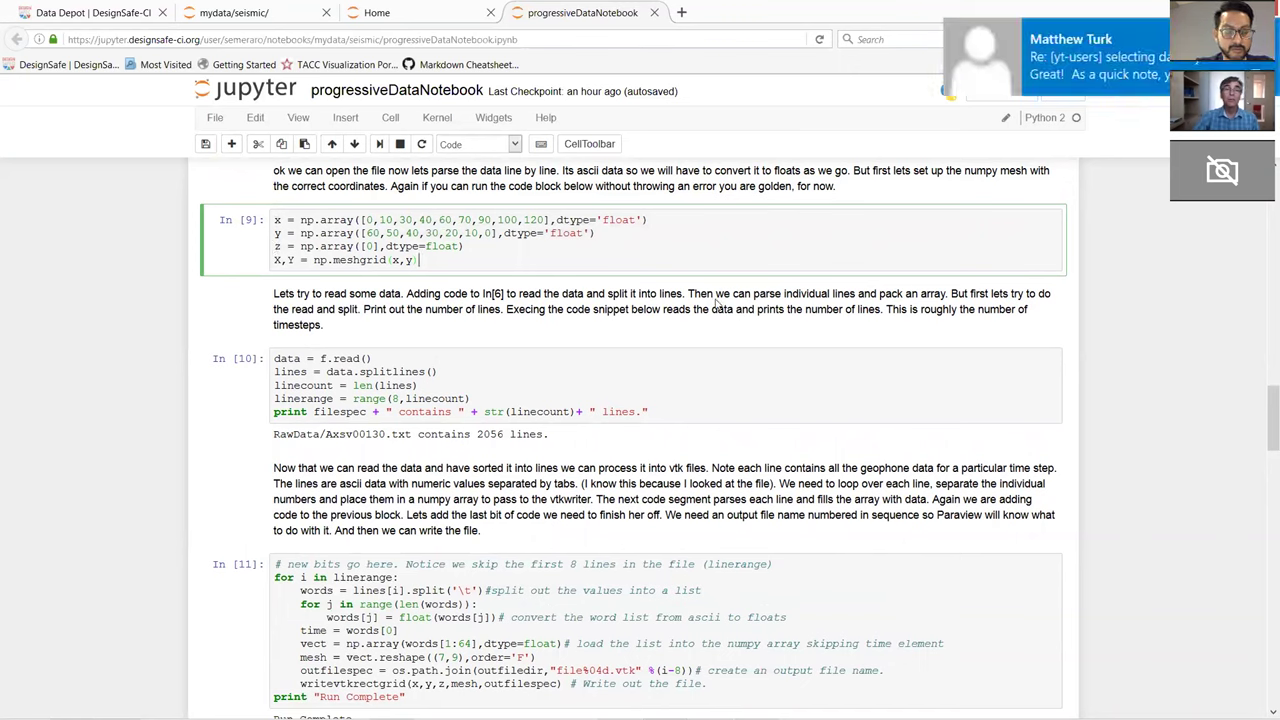
{"action": "scroll", "coordinate": [716, 302], "scroll_direction": "down", "scroll_amount": 1}
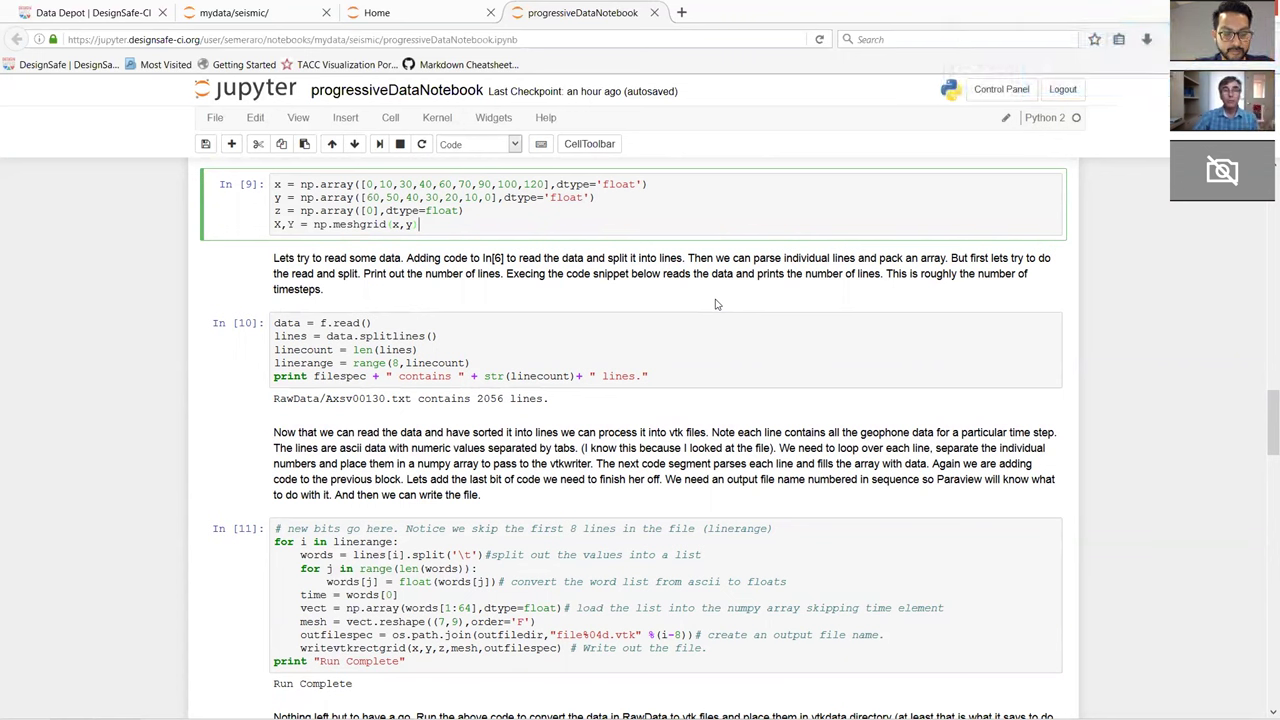
{"action": "scroll", "coordinate": [716, 304], "scroll_direction": "down", "scroll_amount": 1}
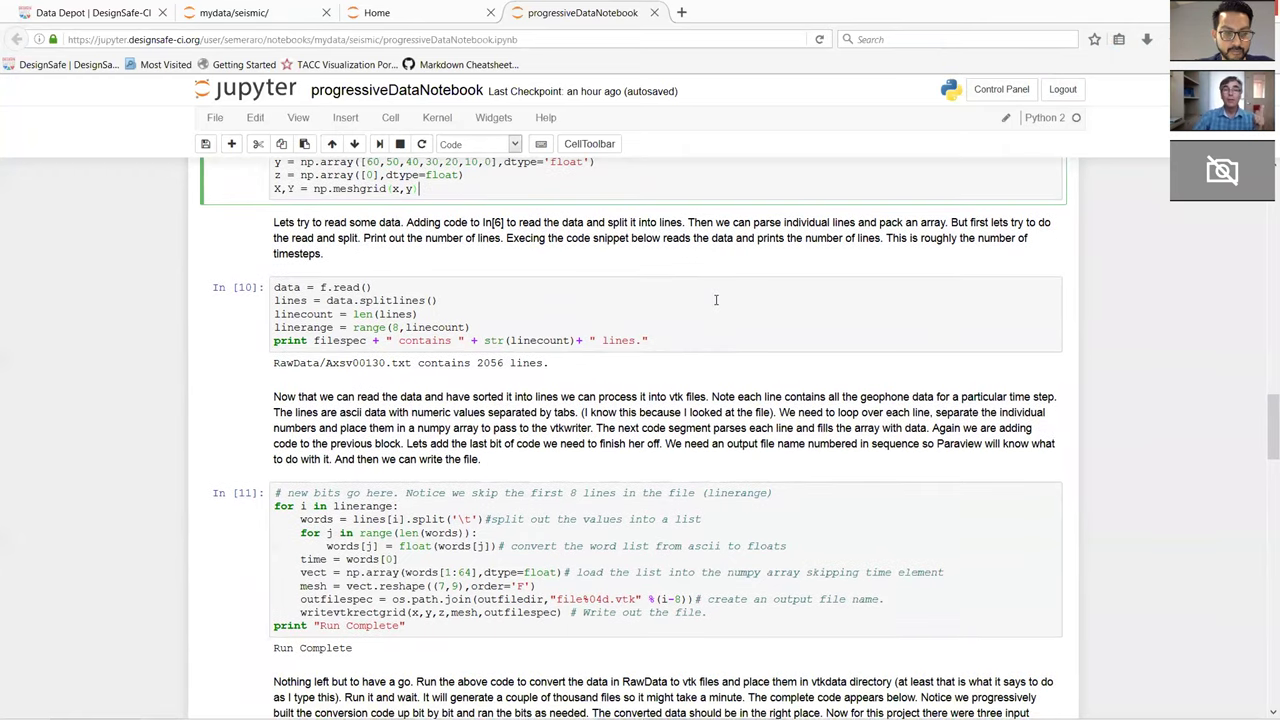
{"action": "scroll", "coordinate": [716, 300], "scroll_direction": "down", "scroll_amount": 1}
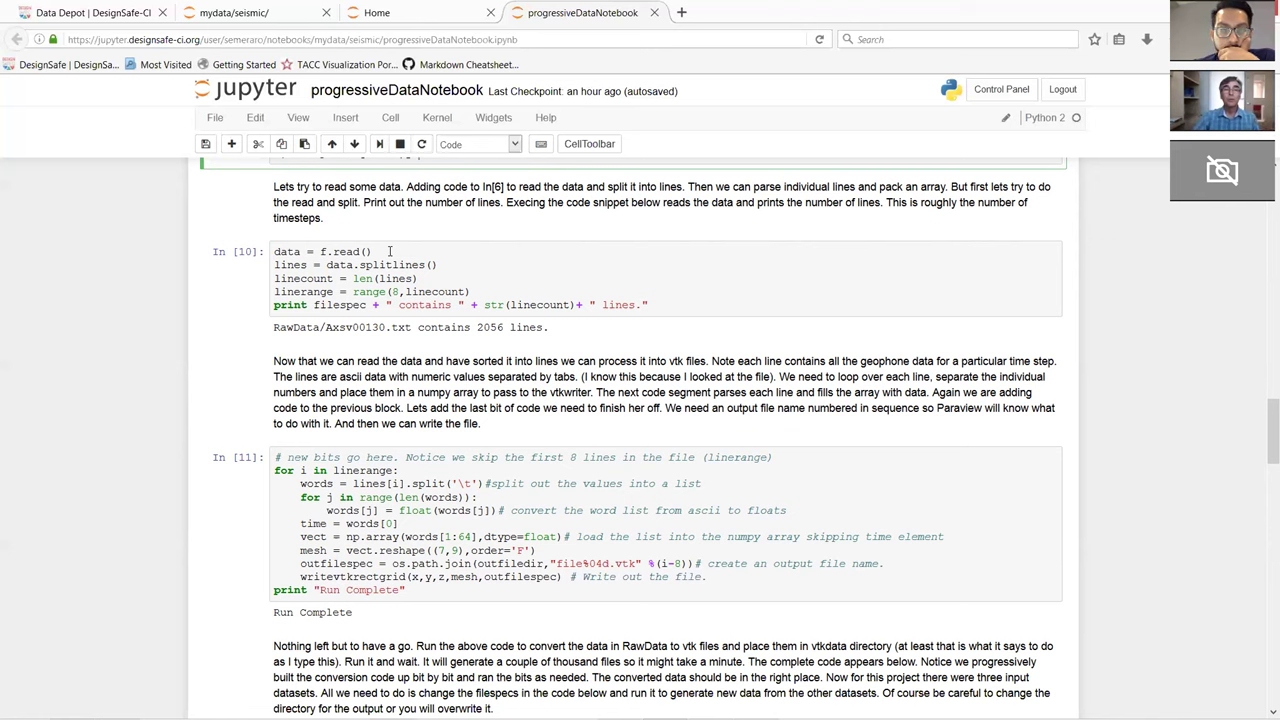
Select code cell In [10] that reads and splits the data, and read the note on looping over the lines
{"action": "left_click", "coordinate": [447, 264]}
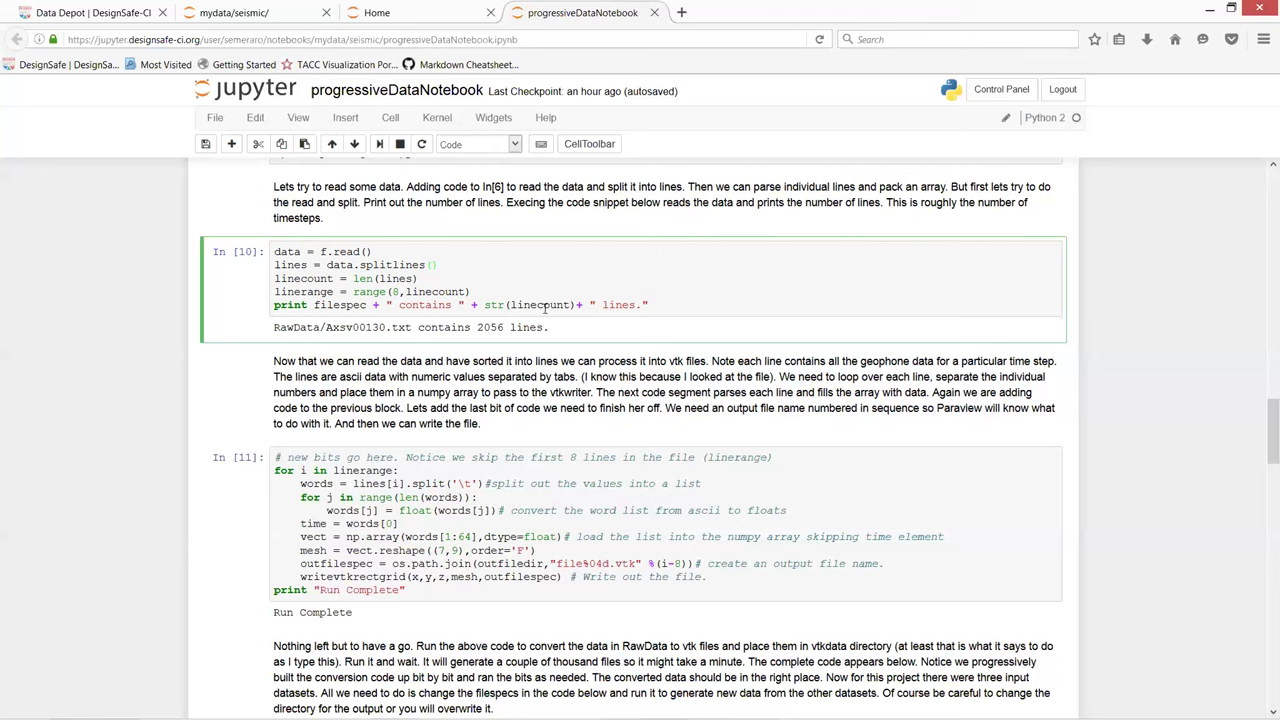
{"action": "left_click", "coordinate": [751, 279]}
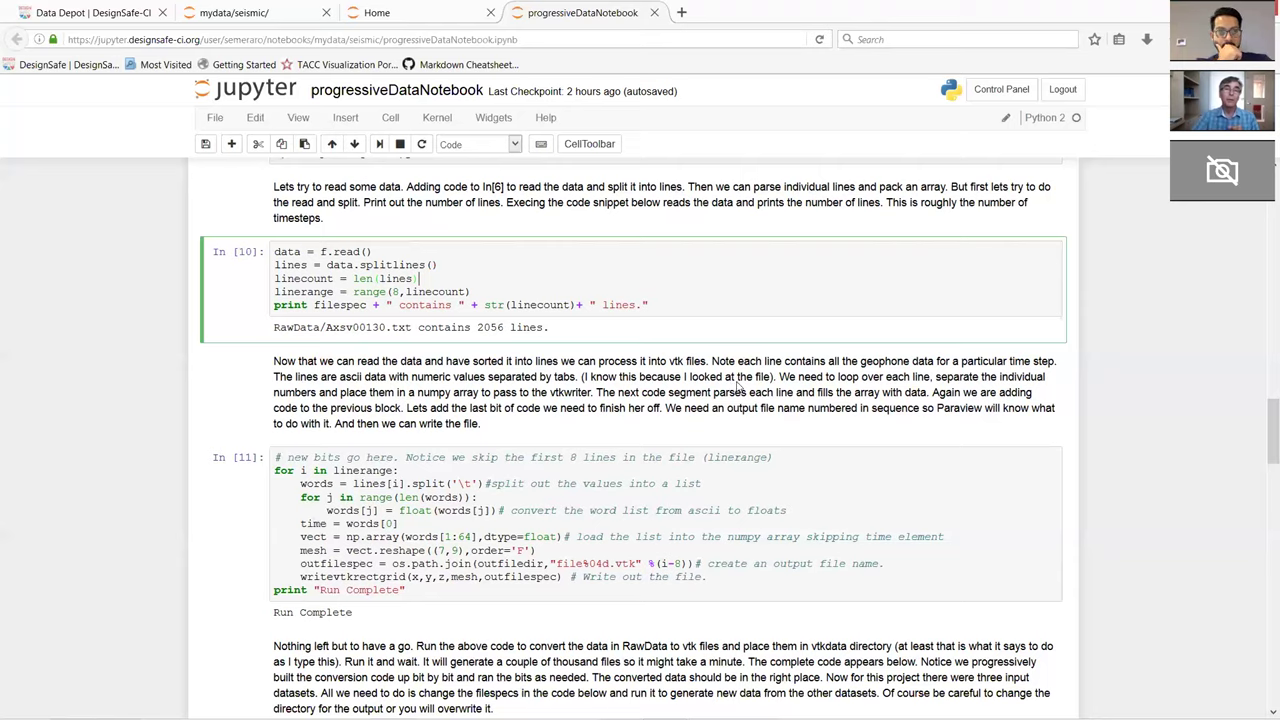
{"action": "scroll", "coordinate": [737, 391], "scroll_direction": "down", "scroll_amount": 1}
{"action": "scroll", "coordinate": [737, 391], "scroll_direction": "down", "scroll_amount": 2}
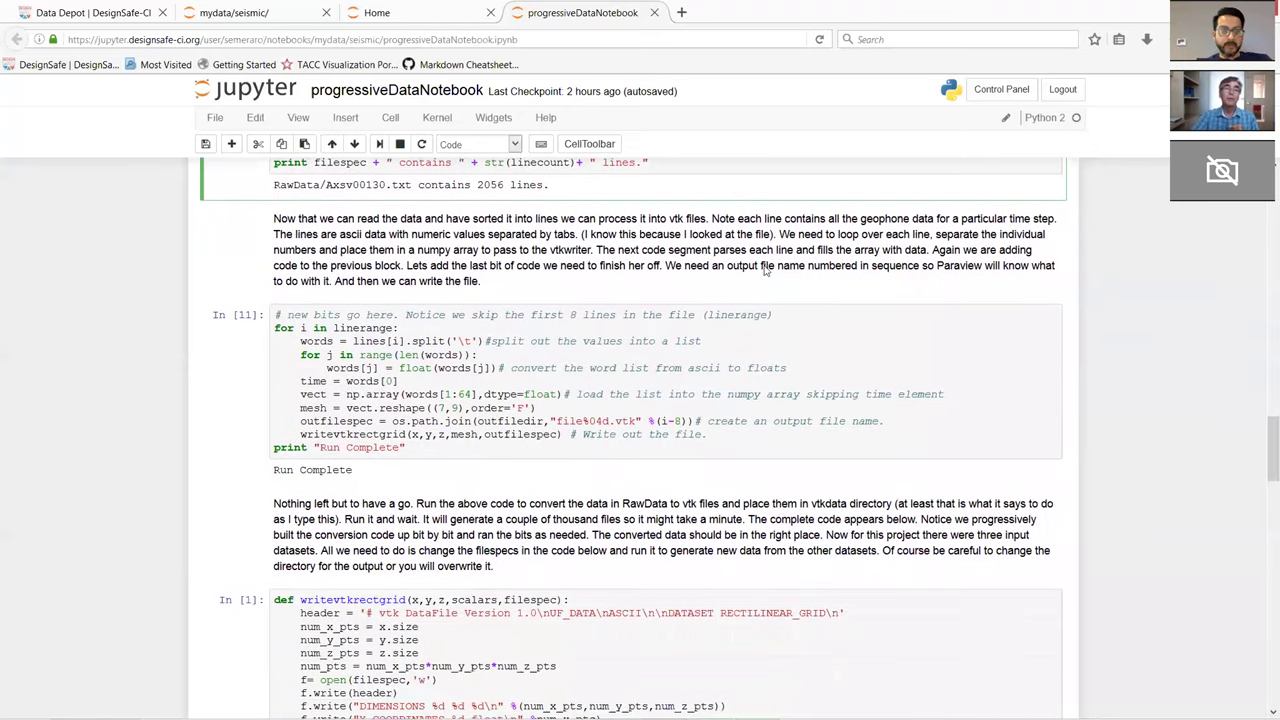
{"action": "scroll", "coordinate": [785, 242], "scroll_direction": "down", "scroll_amount": 1}
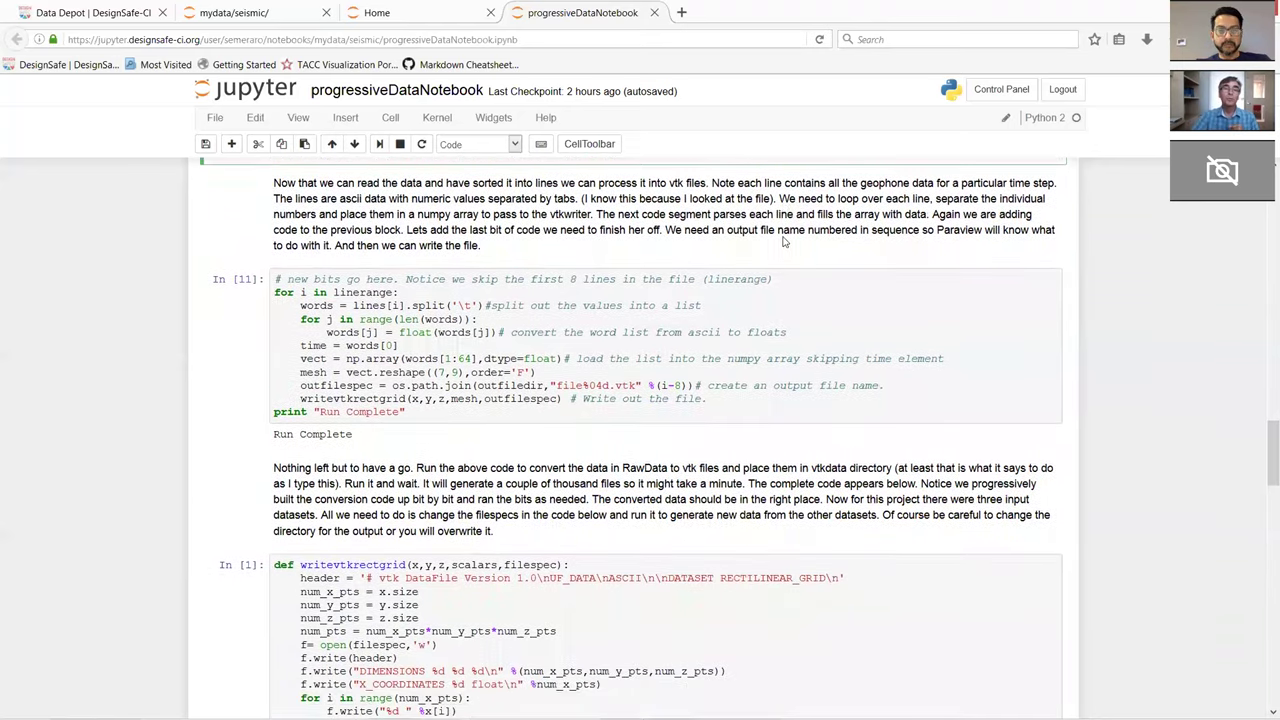
{"action": "scroll", "coordinate": [786, 215], "scroll_direction": "up", "scroll_amount": 2}
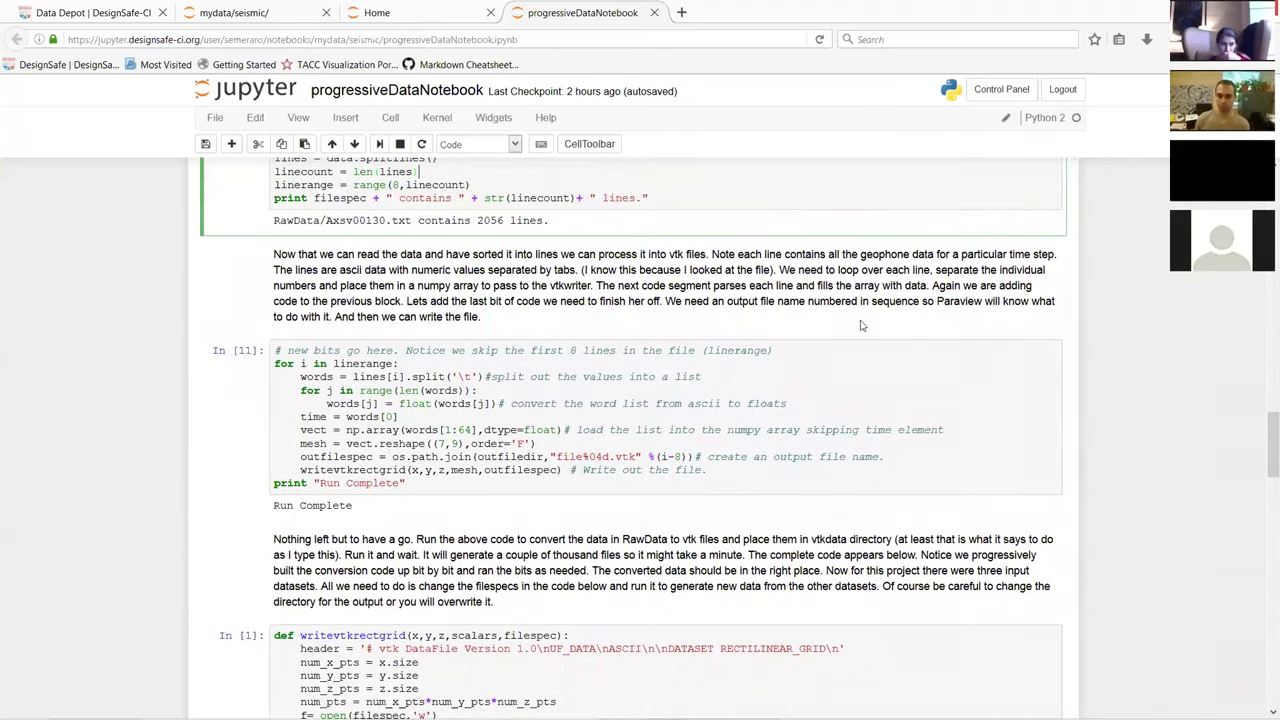
{"action": "scroll", "coordinate": [868, 350], "scroll_direction": "down", "scroll_amount": 1}
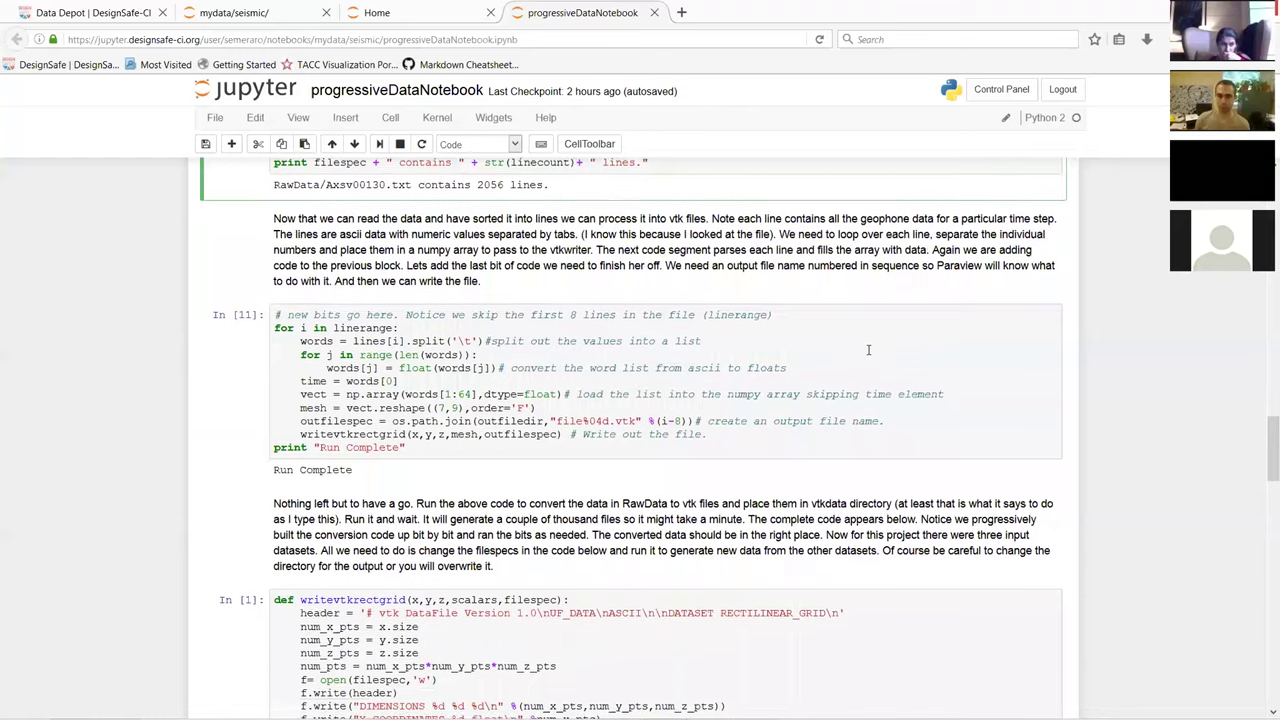
{"action": "scroll", "coordinate": [868, 350], "scroll_direction": "down", "scroll_amount": 1}
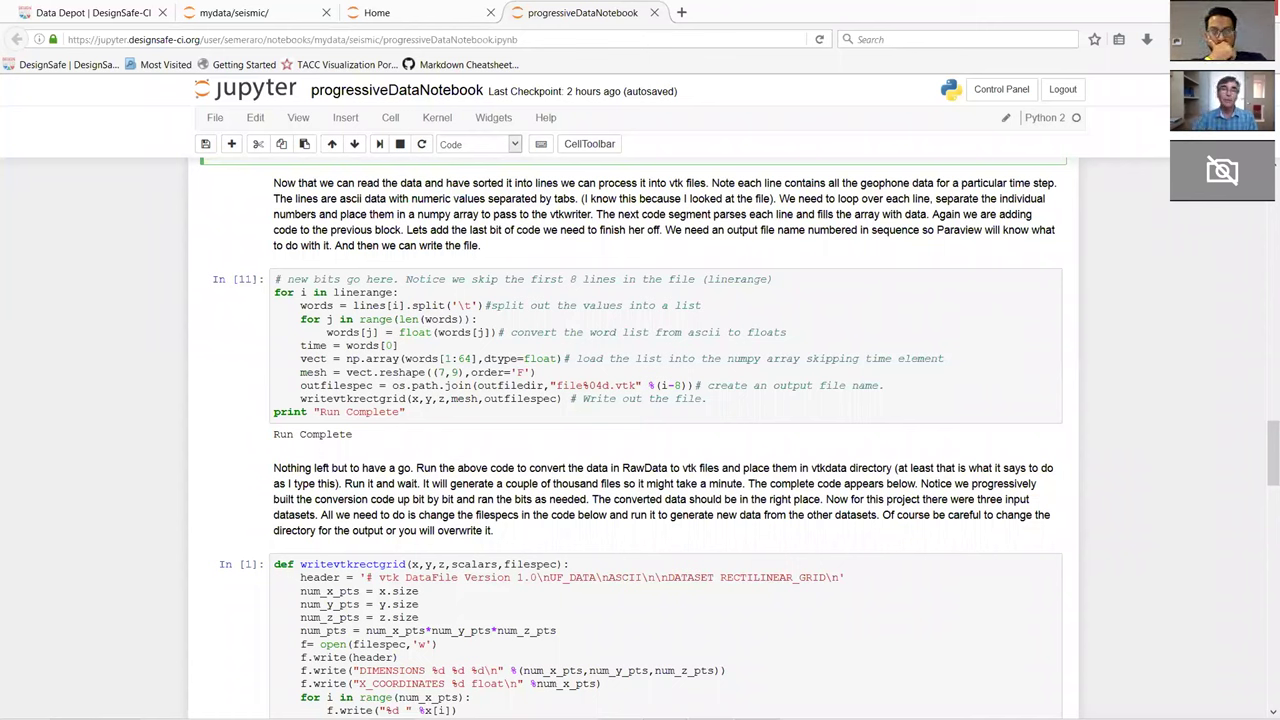
Examine loop cell In [11], which parses each line, reshapes the array and writes numbered VTK files, alongside cell In [10]
{"action": "scroll", "coordinate": [640, 436], "scroll_direction": "down", "scroll_amount": 3}
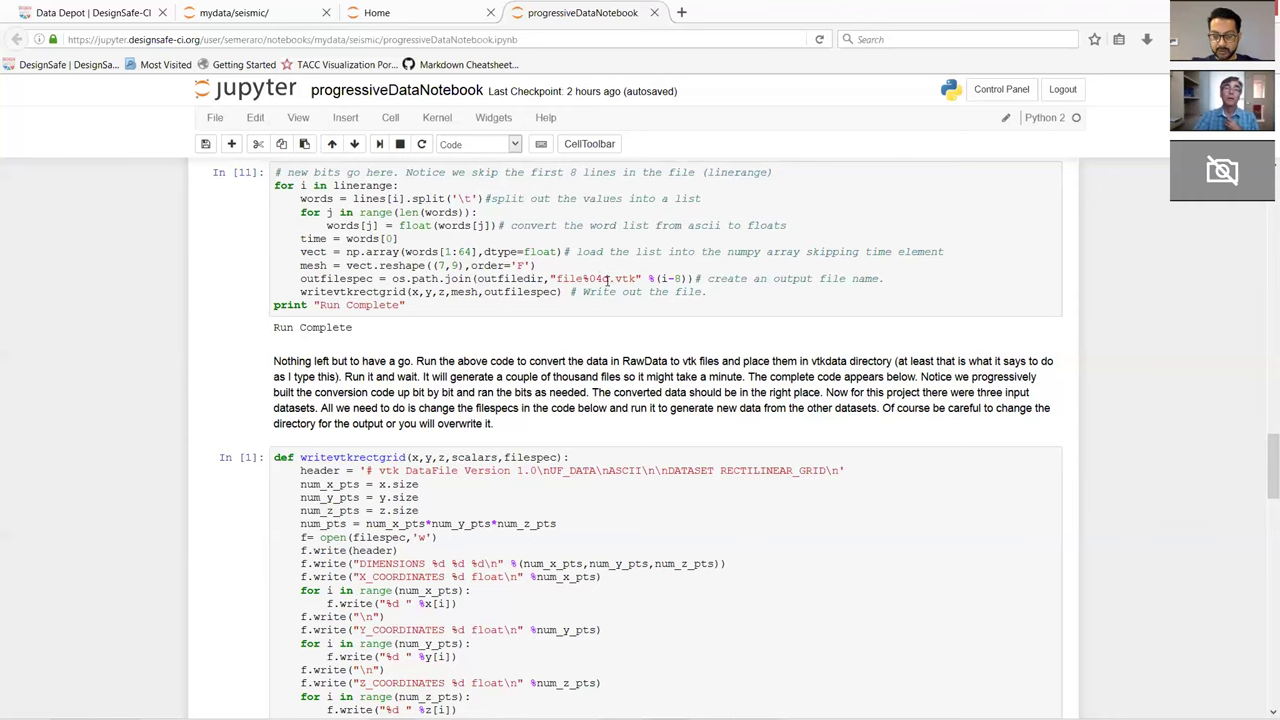
{"action": "scroll", "coordinate": [606, 280], "scroll_direction": "up", "scroll_amount": 1}
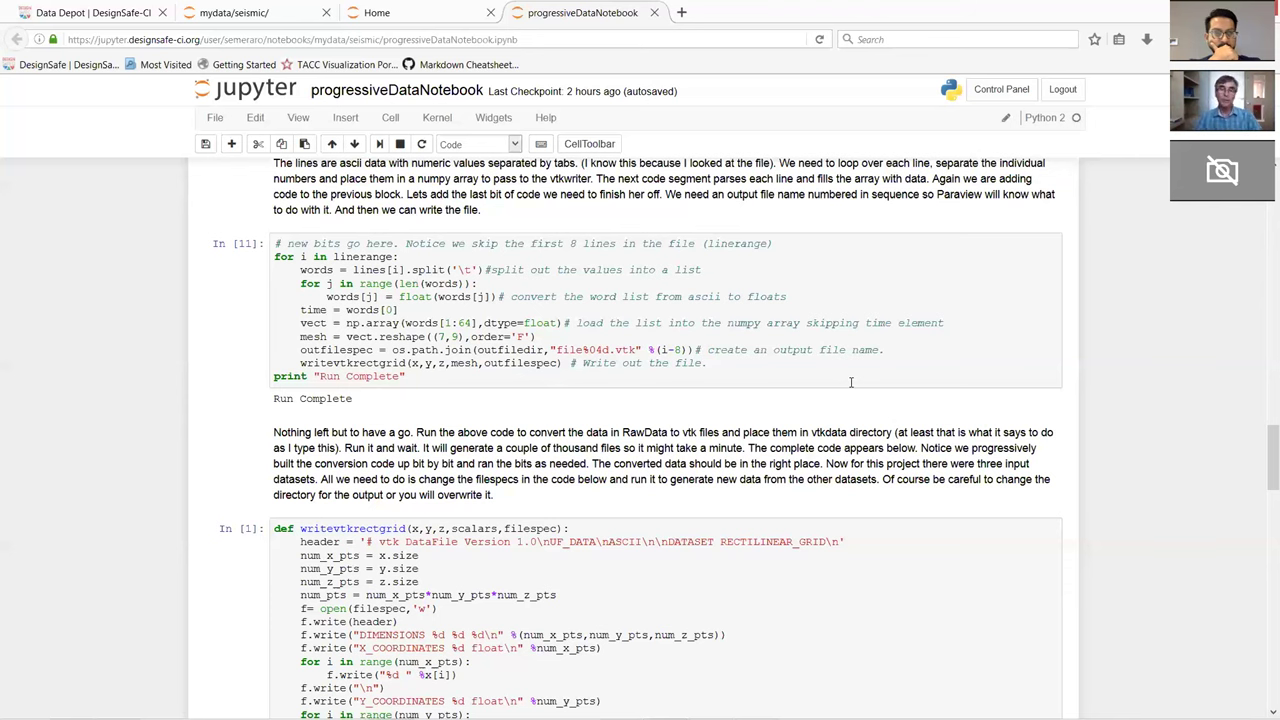
{"action": "scroll", "coordinate": [851, 381], "scroll_direction": "up", "scroll_amount": 4}
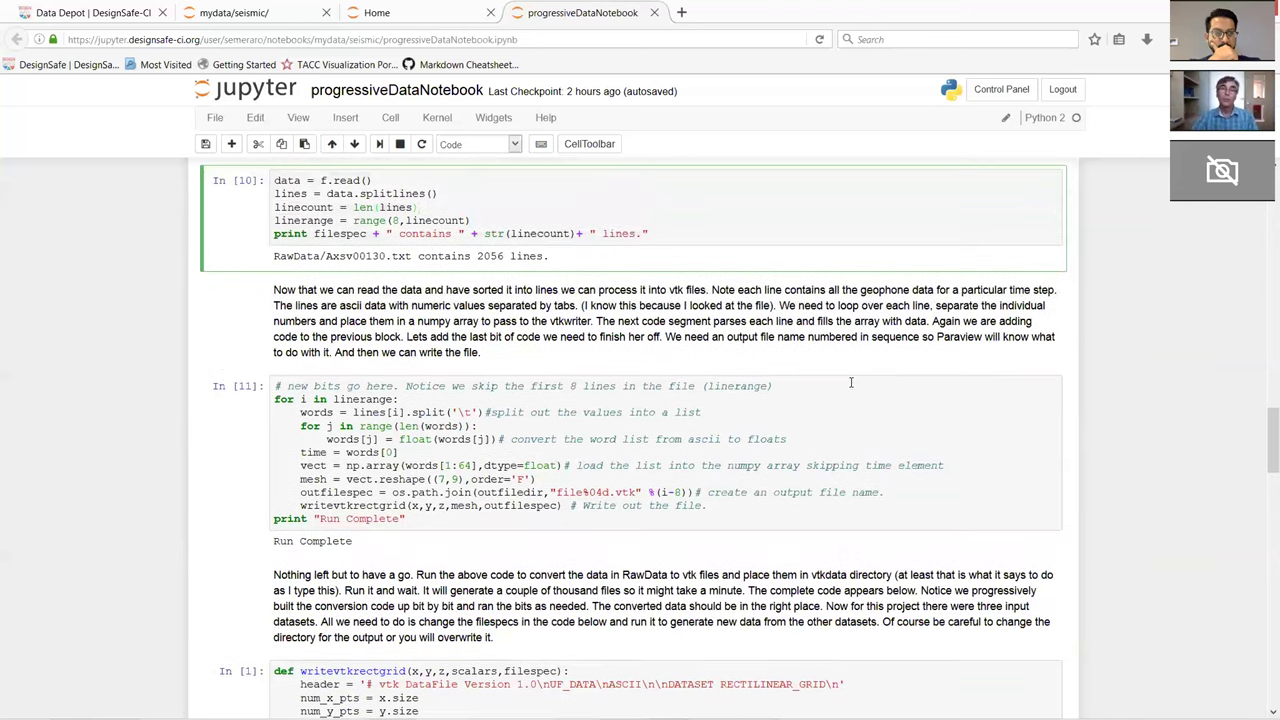
{"action": "scroll", "coordinate": [849, 357], "scroll_direction": "up", "scroll_amount": 1}
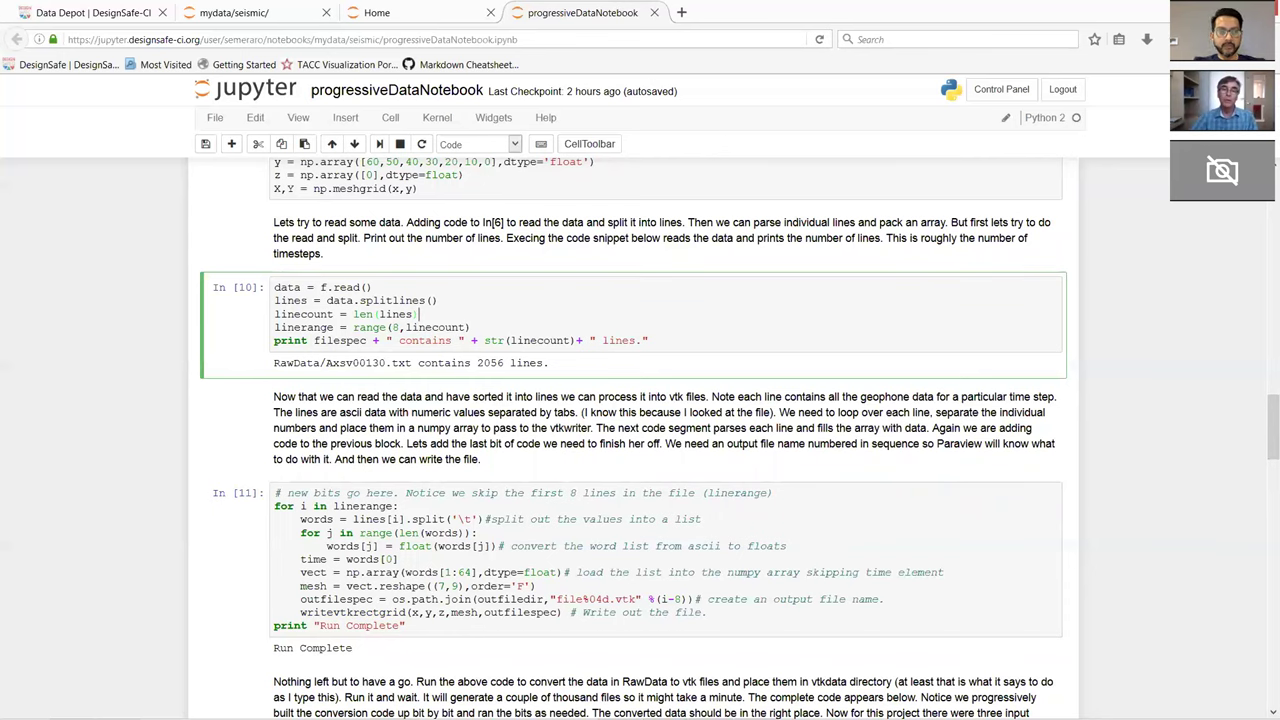
{"action": "scroll", "coordinate": [634, 438], "scroll_direction": "down", "scroll_amount": 2}
{"action": "scroll", "coordinate": [634, 438], "scroll_direction": "down", "scroll_amount": 1}
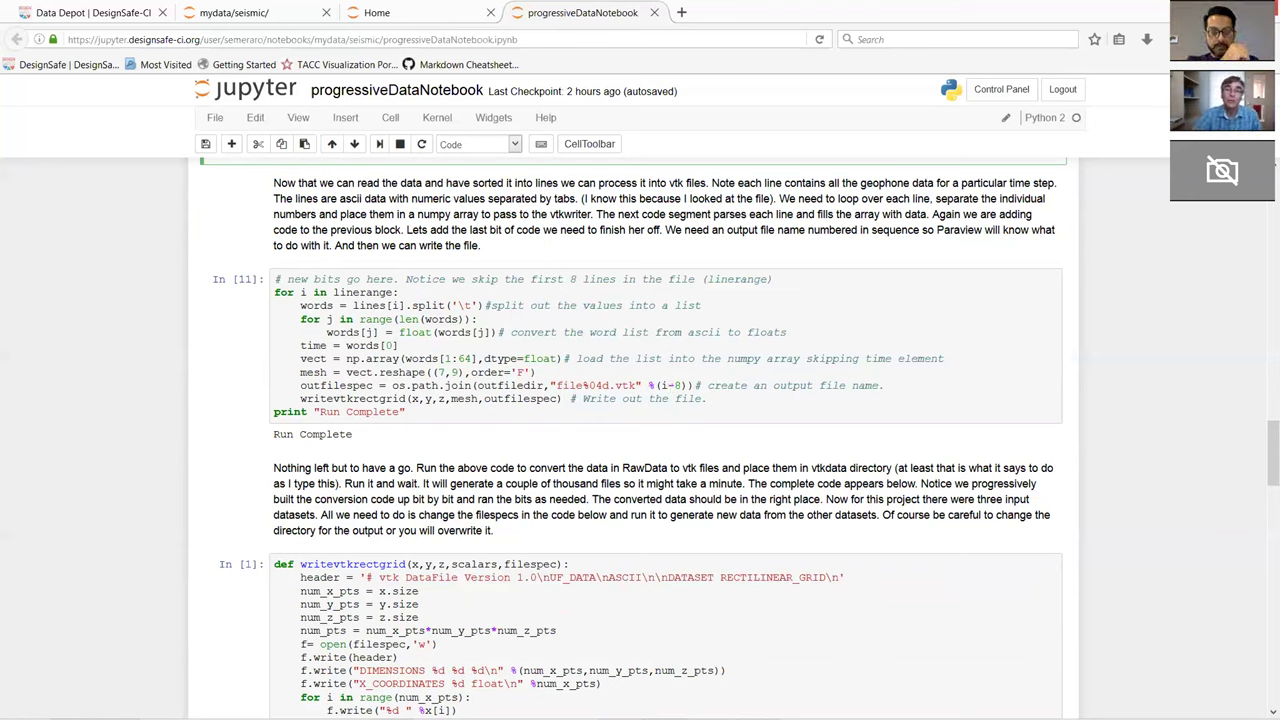
Examine the complete conversion code in cell In [1], from the writevtkrectgrid function through the linestart/lineend subset to the final write loop
{"action": "scroll", "coordinate": [640, 440], "scroll_direction": "down", "scroll_amount": 5}
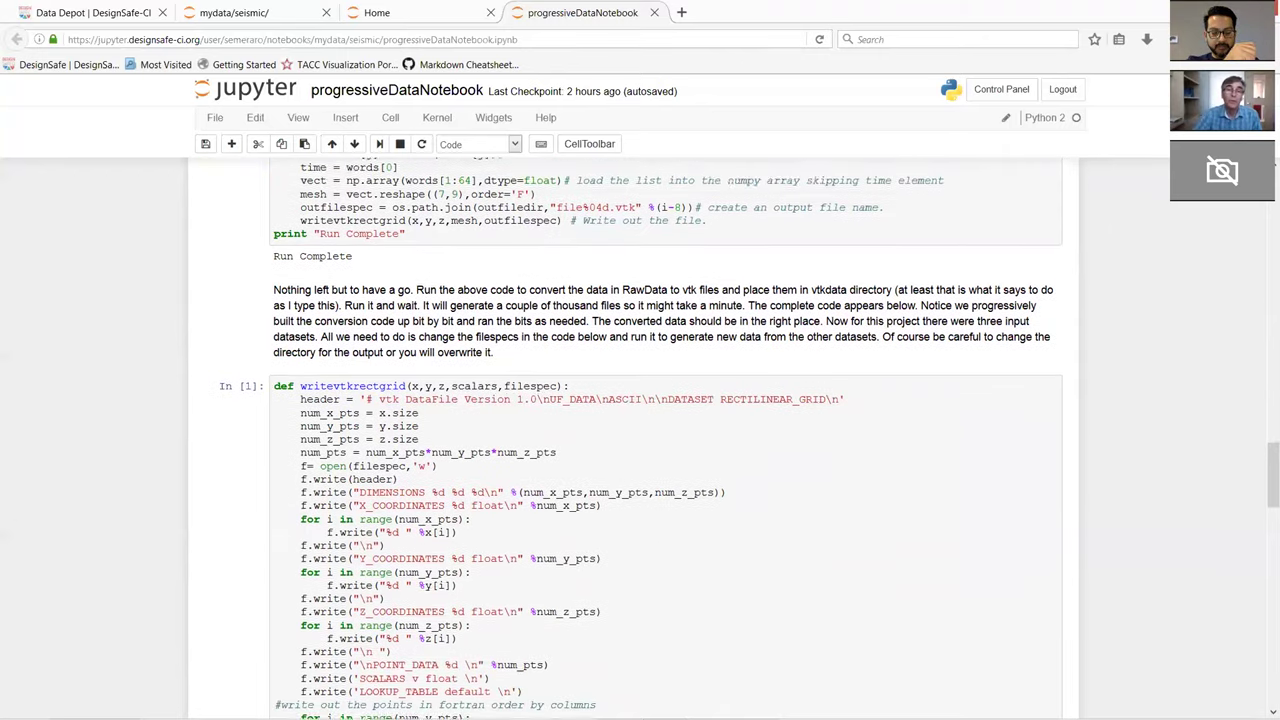
{"action": "scroll", "coordinate": [640, 440], "scroll_direction": "down", "scroll_amount": 1}
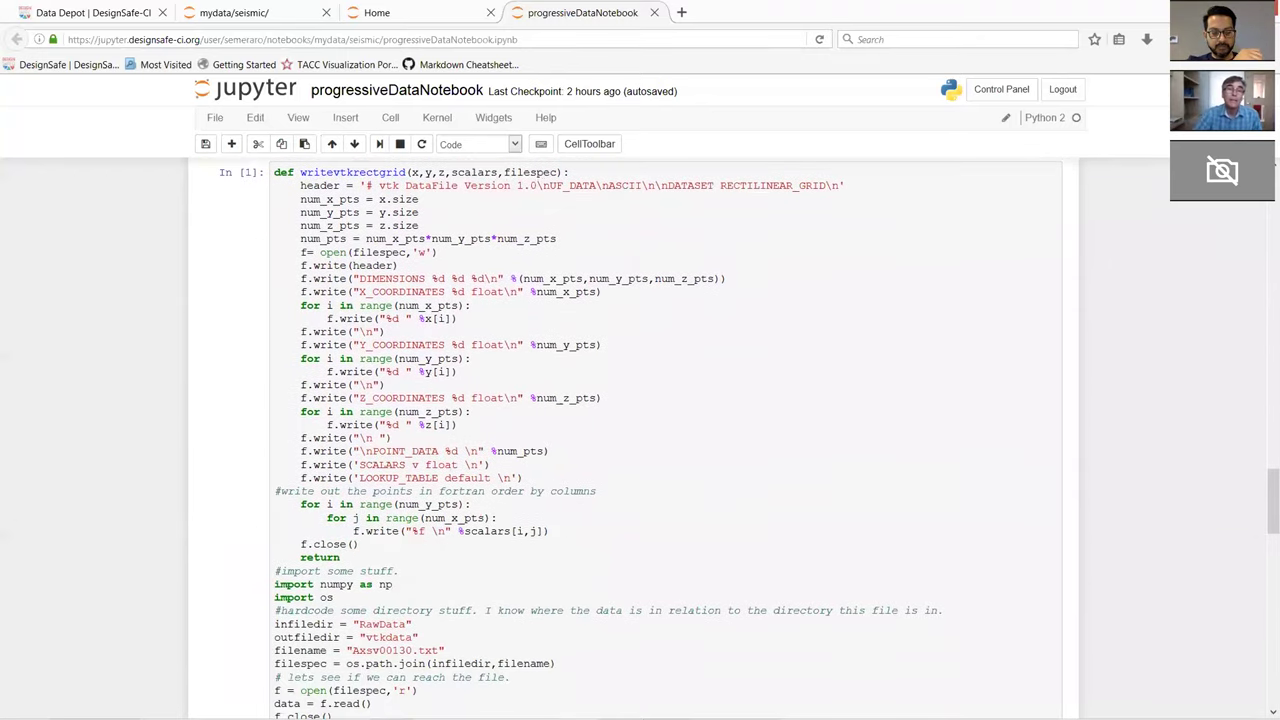
{"action": "scroll", "coordinate": [833, 388], "scroll_direction": "up", "scroll_amount": 1}
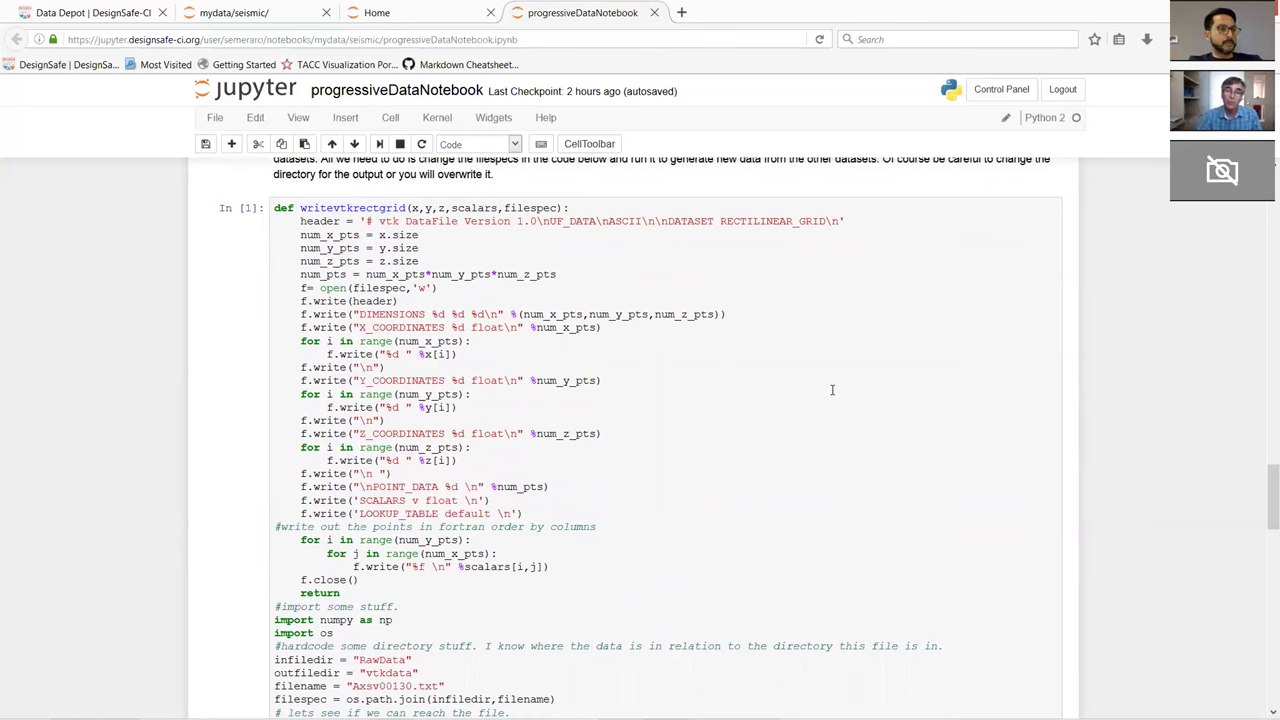
{"action": "scroll", "coordinate": [818, 435], "scroll_direction": "down", "scroll_amount": 3}
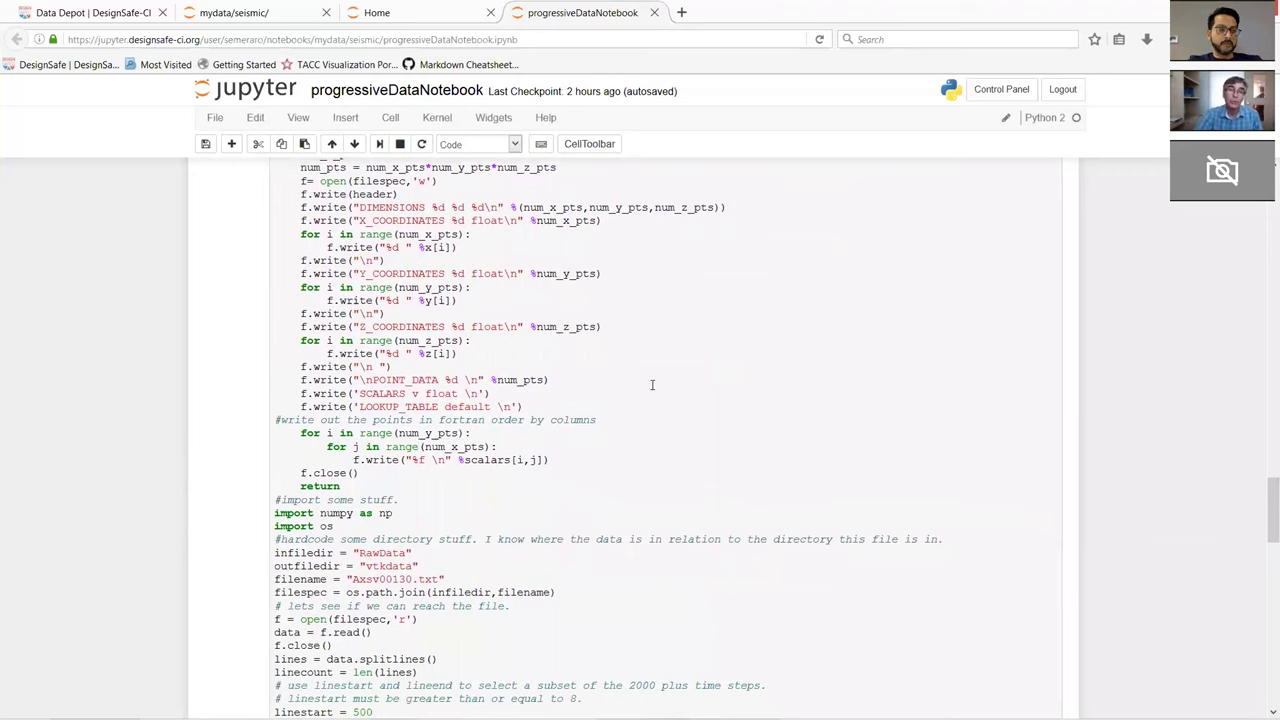
{"action": "scroll", "coordinate": [652, 385], "scroll_direction": "up", "scroll_amount": 3}
{"action": "scroll", "coordinate": [652, 385], "scroll_direction": "down", "scroll_amount": 7}
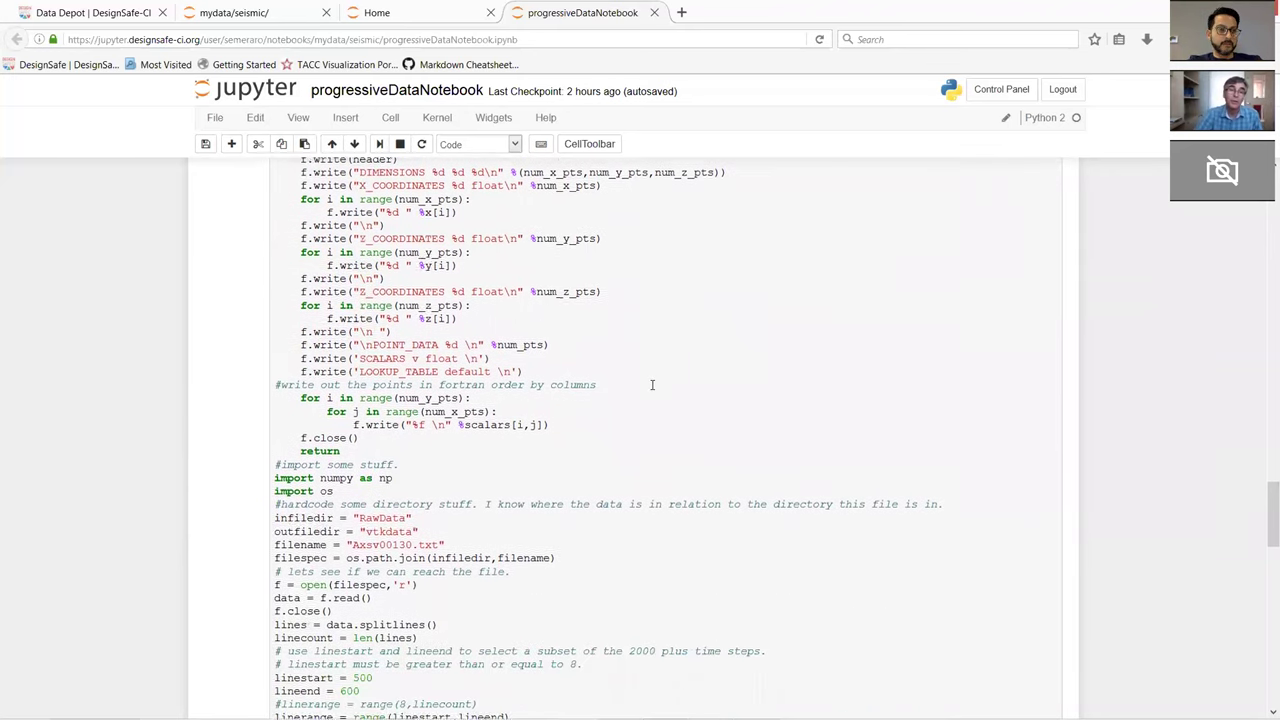
{"action": "scroll", "coordinate": [652, 385], "scroll_direction": "down", "scroll_amount": 5}
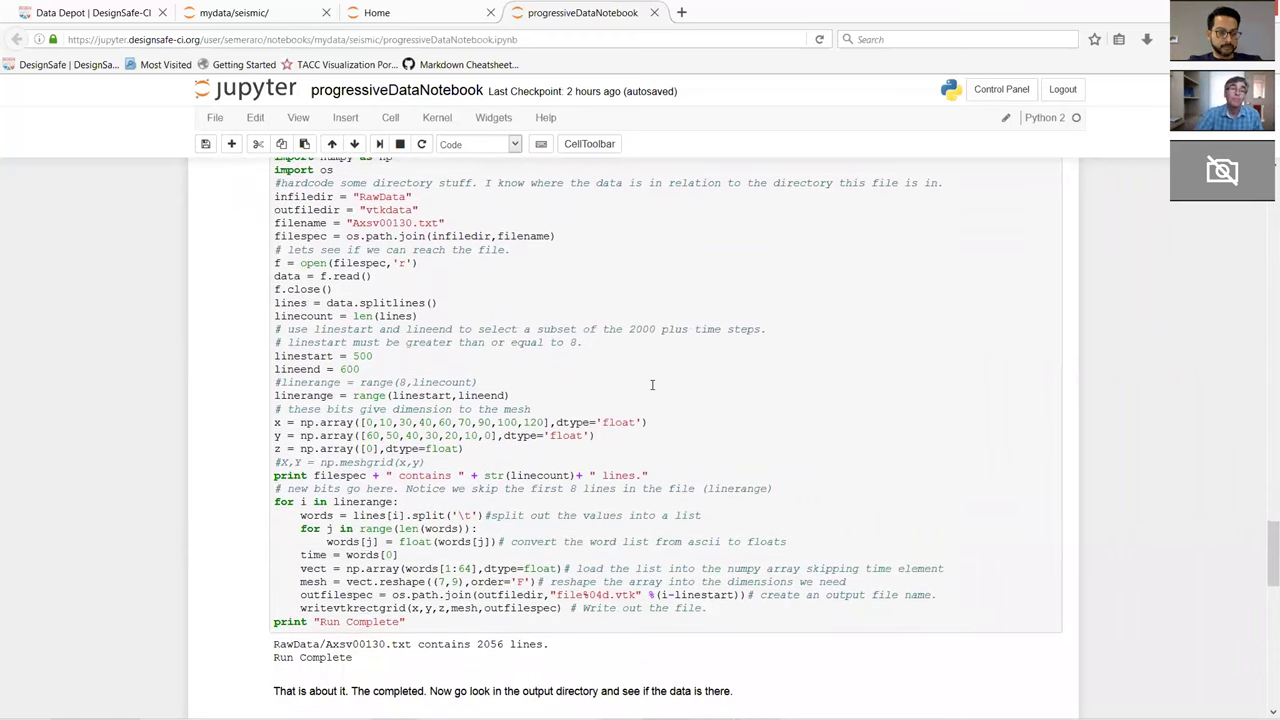
{"action": "scroll", "coordinate": [652, 385], "scroll_direction": "down", "scroll_amount": 2}
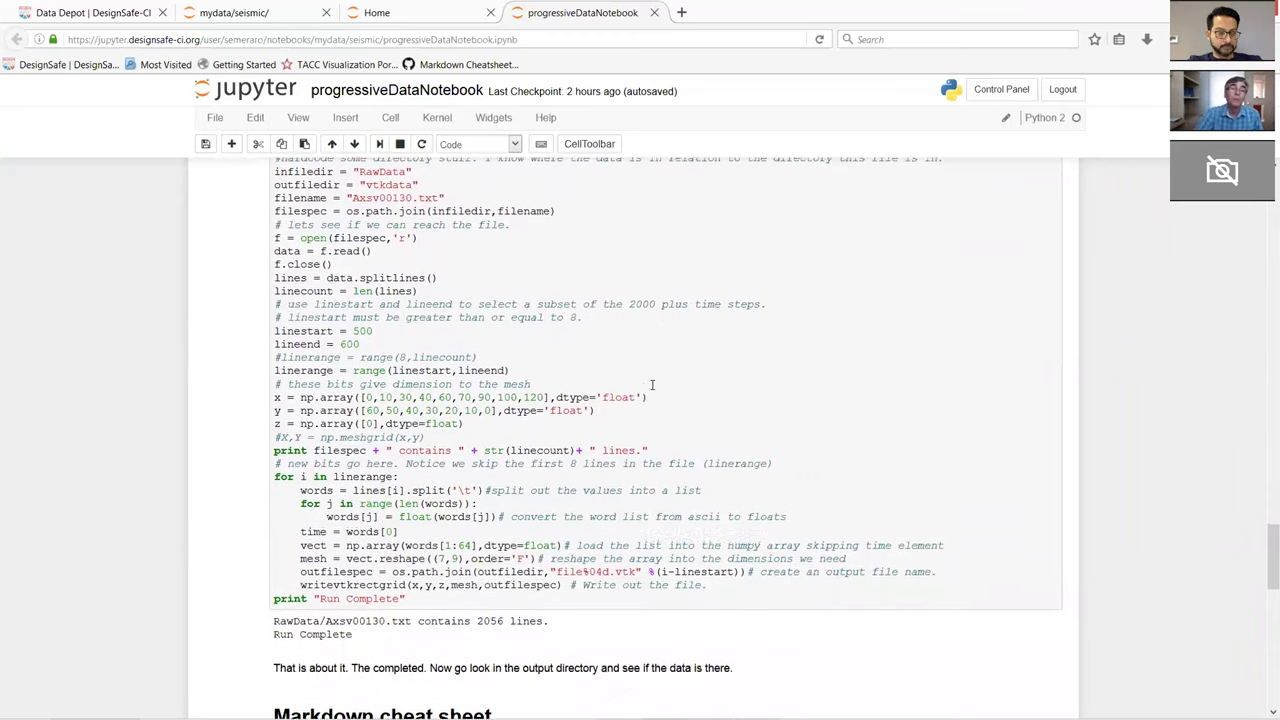
{"action": "scroll", "coordinate": [652, 385], "scroll_direction": "down", "scroll_amount": 1}
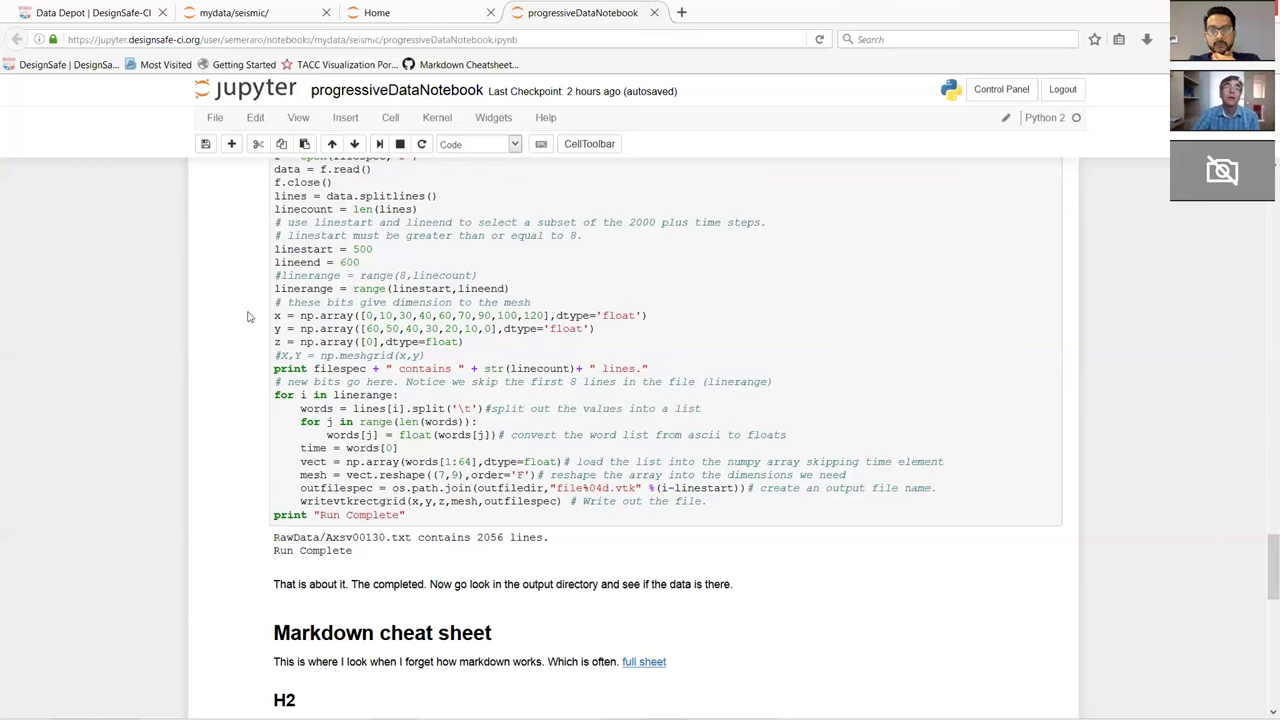
Check the contents of the vtkdata folder under mydata/seismic and return to the seismic folder
{"action": "left_click", "coordinate": [433, 15]}
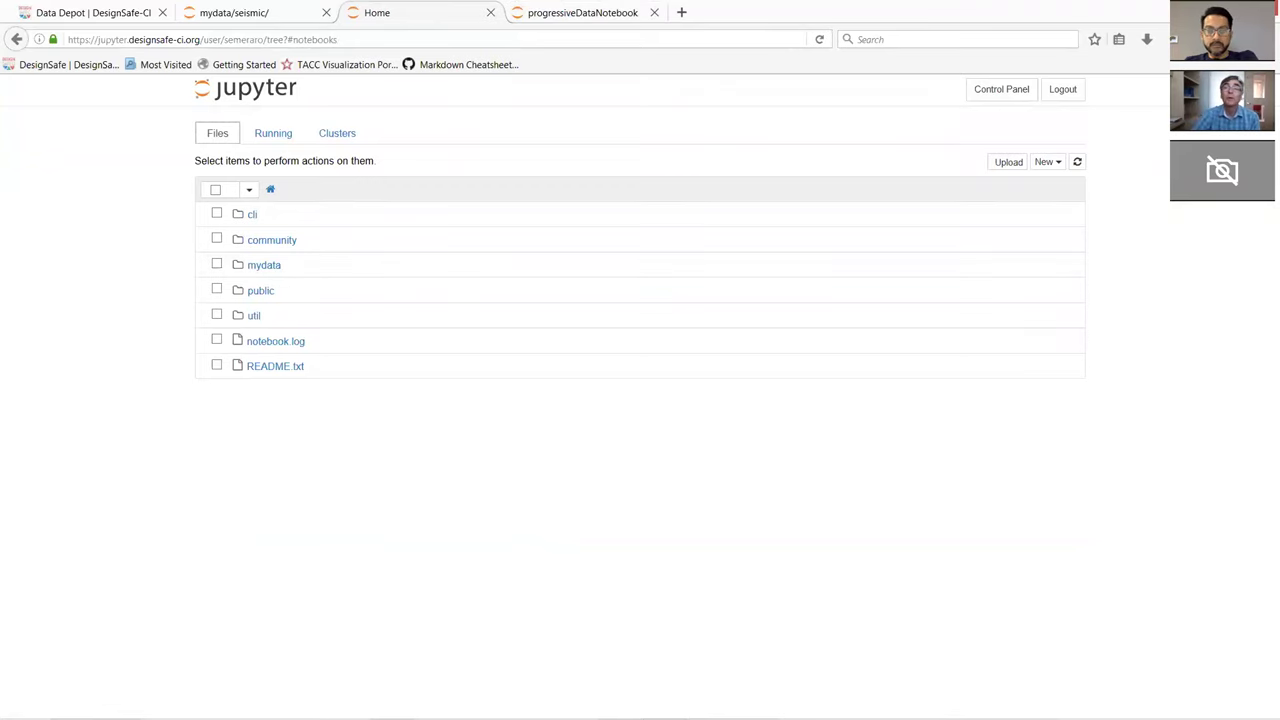
{"action": "left_click", "coordinate": [1236, 10]}
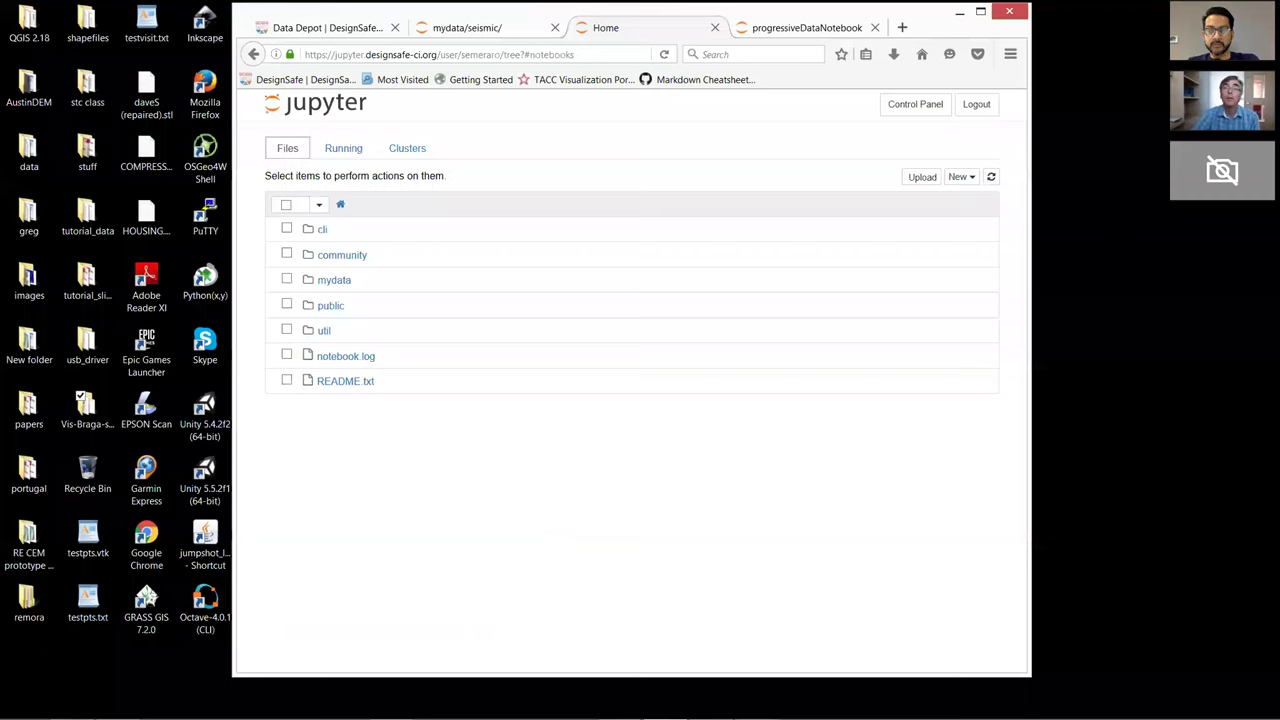
{"action": "left_click", "coordinate": [471, 31]}
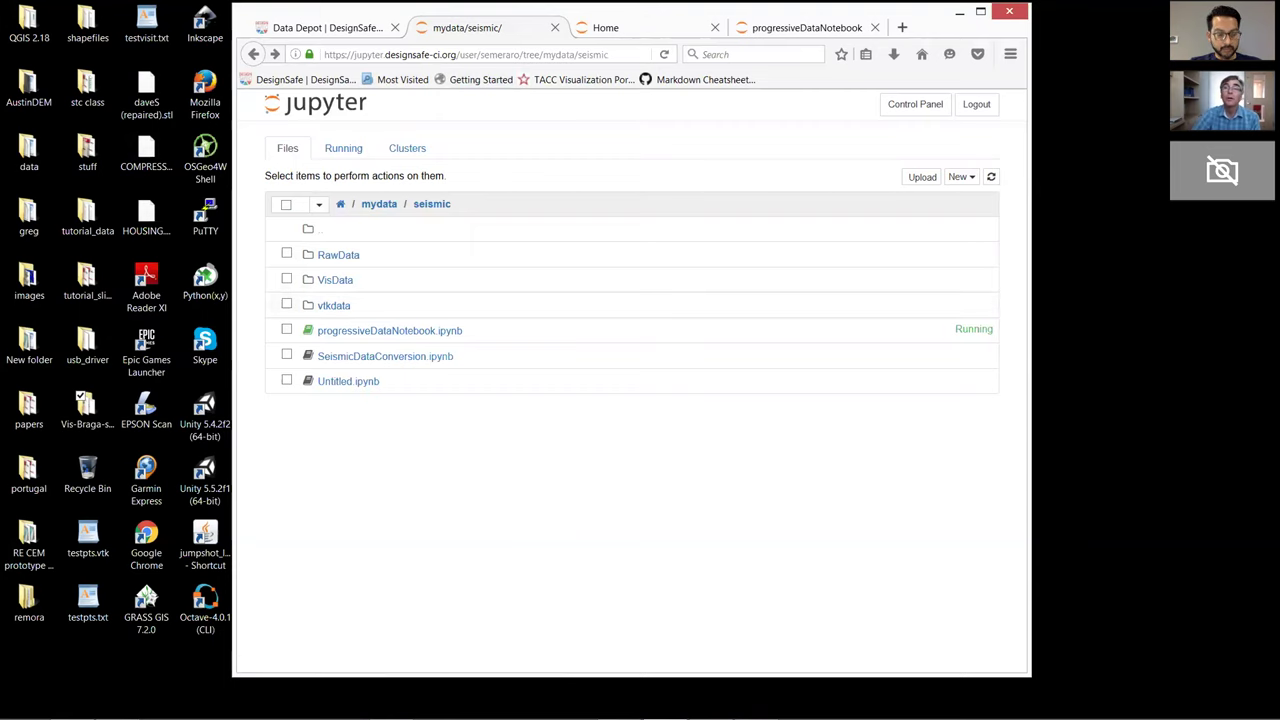
{"action": "left_click", "coordinate": [981, 12]}
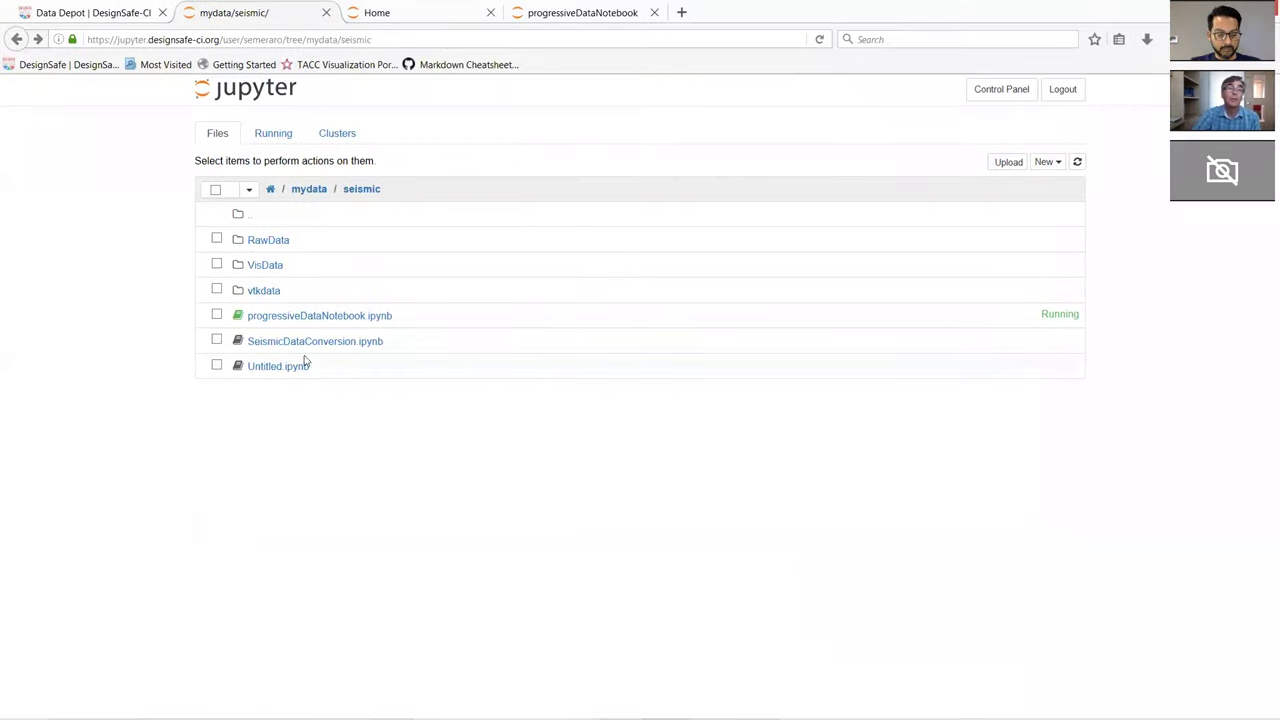
{"action": "left_click", "coordinate": [266, 293]}
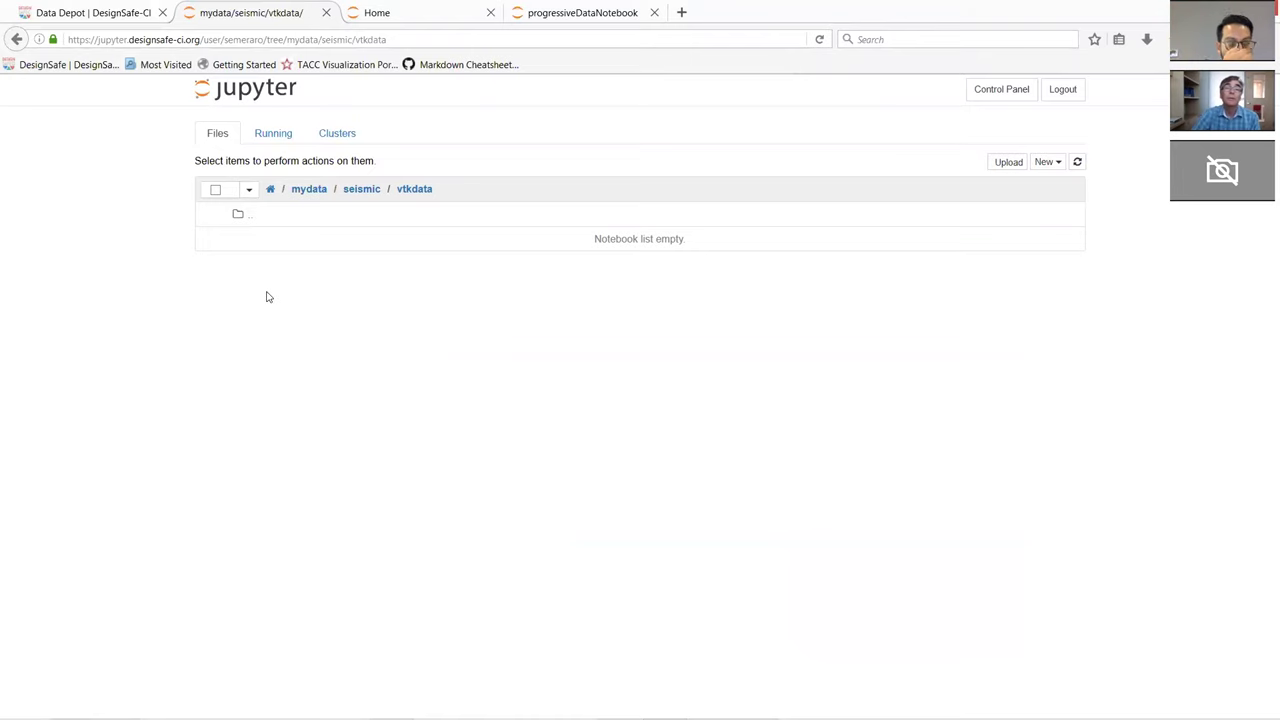
{"action": "left_click", "coordinate": [16, 38]}
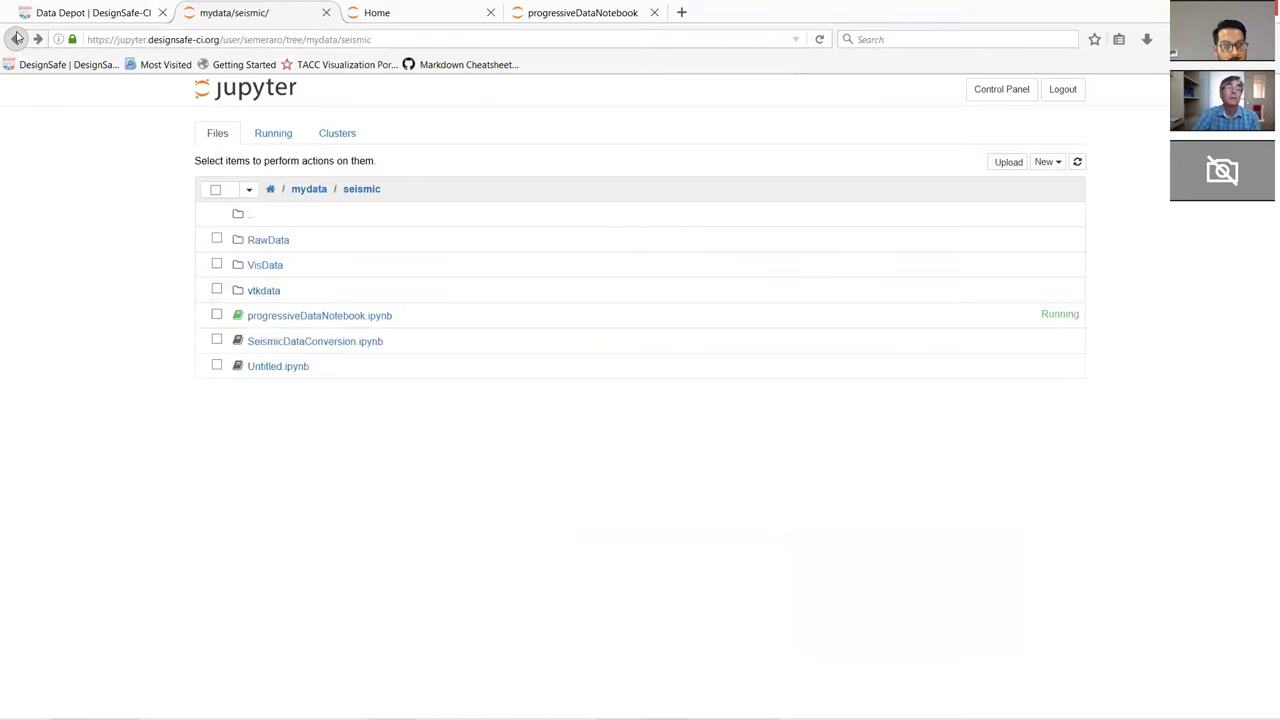
Run the complete conversion code cell in progressiveDataNotebook
{"action": "left_click", "coordinate": [575, 13]}
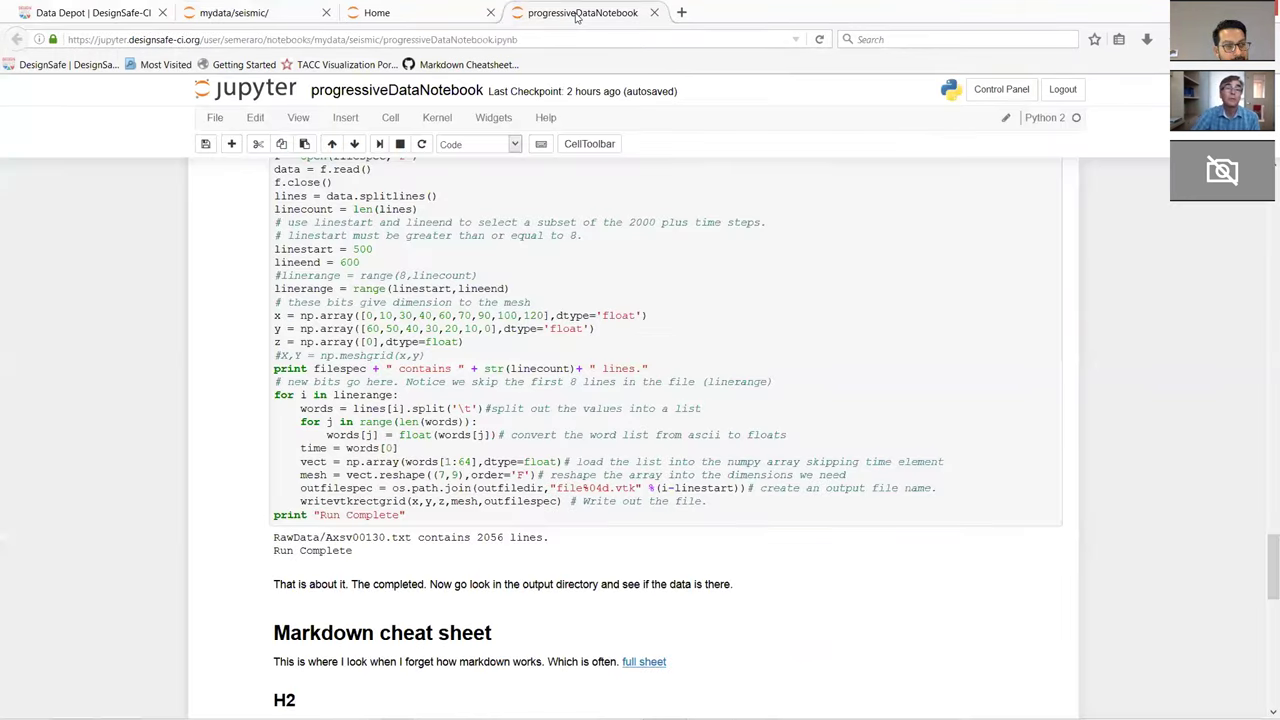
{"action": "left_click", "coordinate": [837, 327]}
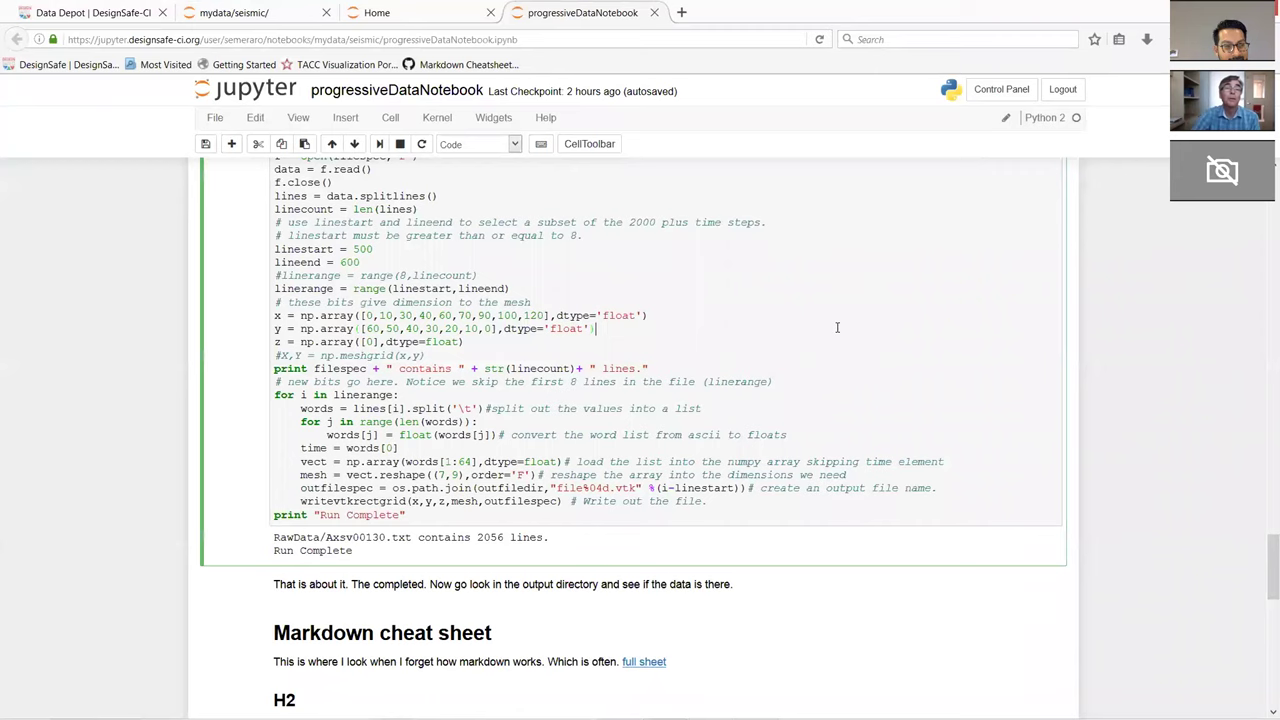
{"action": "scroll", "coordinate": [837, 327], "scroll_direction": "up", "scroll_amount": 2}
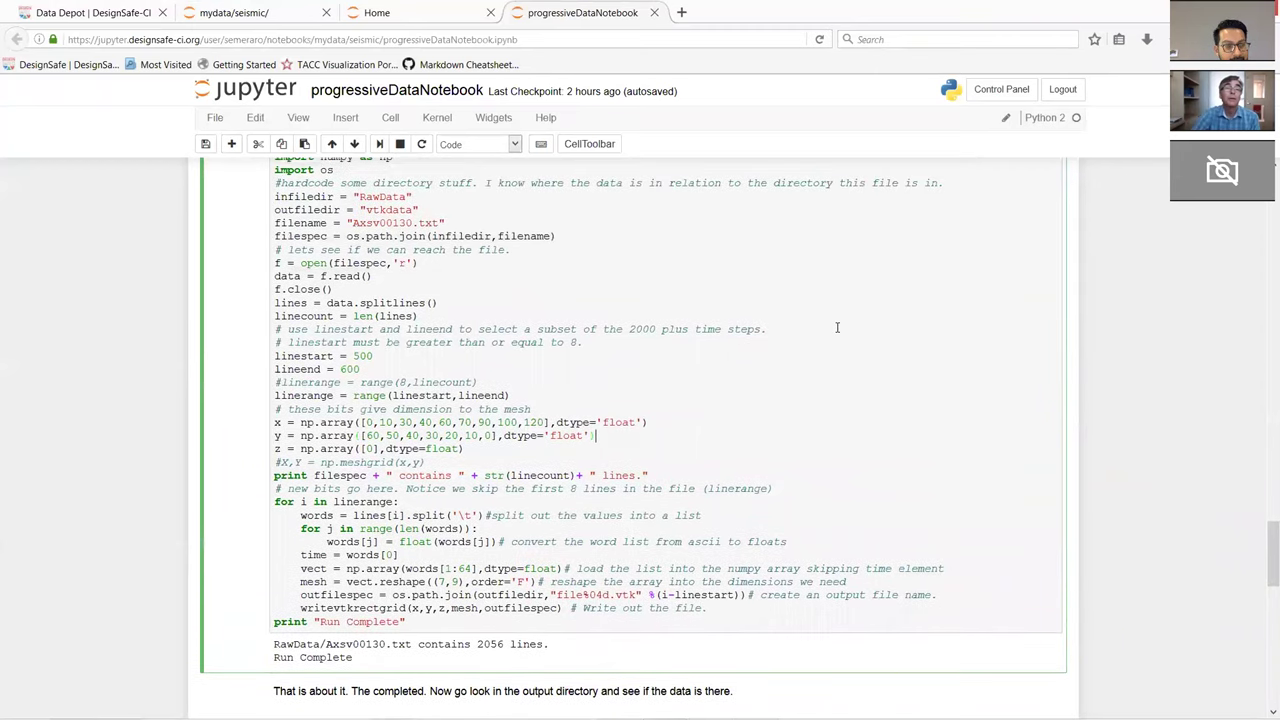
{"action": "scroll", "coordinate": [837, 327], "scroll_direction": "down", "scroll_amount": 1}
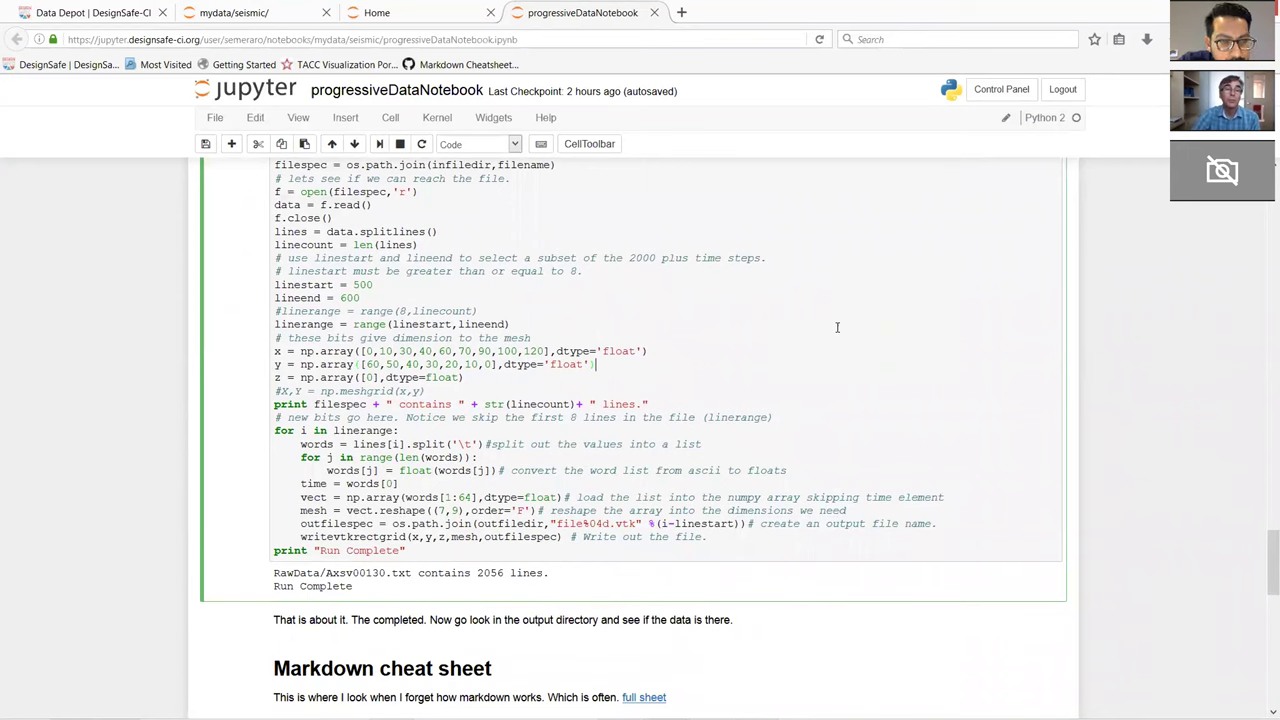
{"action": "key", "text": "Down"}
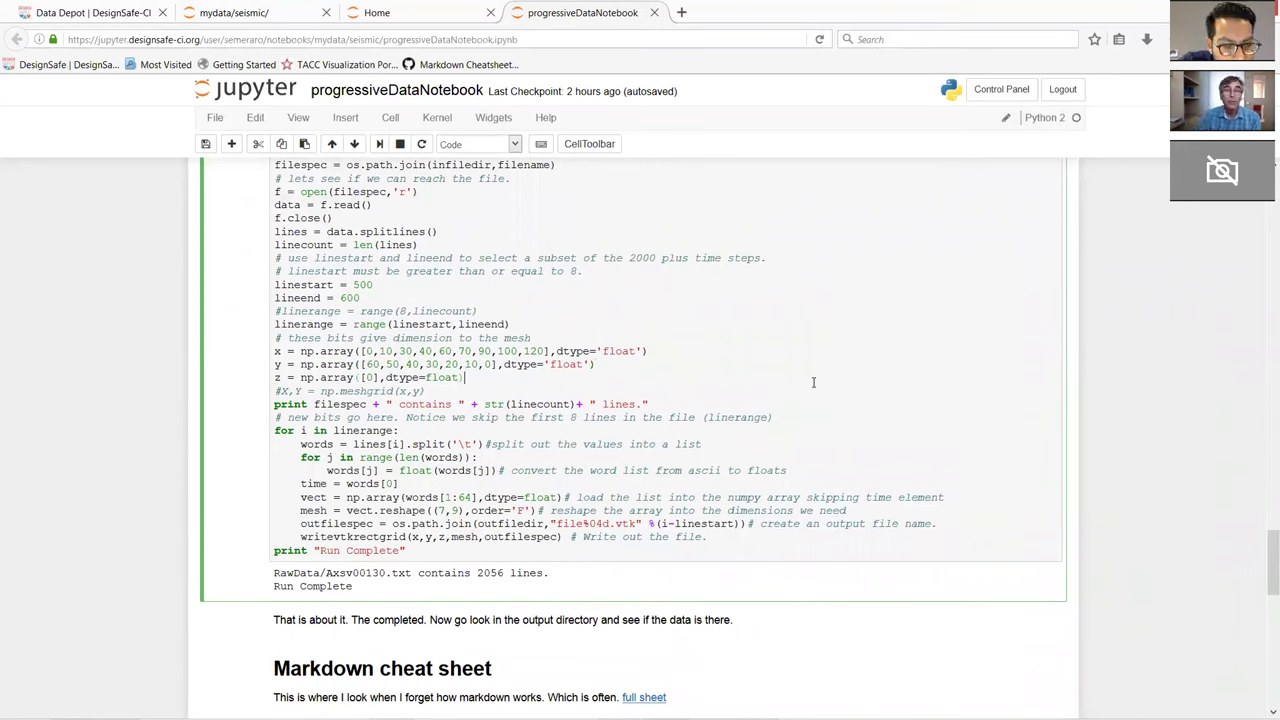
{"action": "key", "text": "shift+Return"}
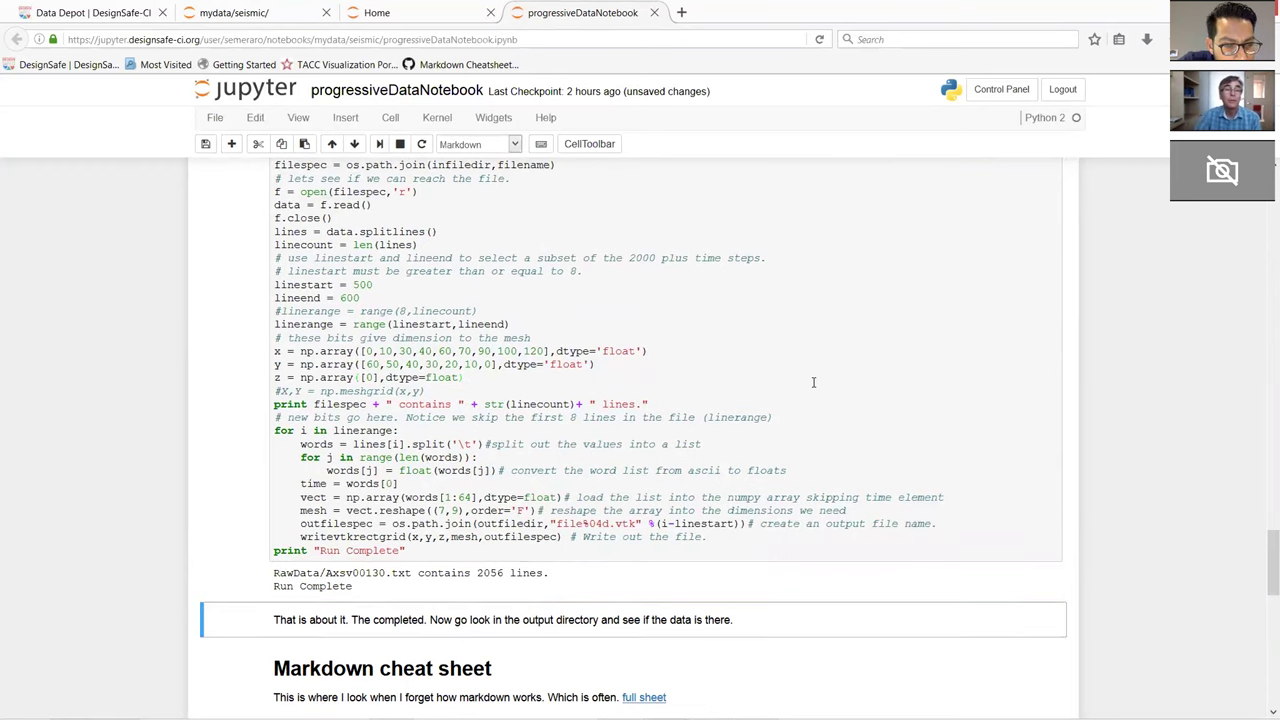
Open the vtkdata output folder under mydata/seismic in the Jupyter file browser
{"action": "mouse_move", "coordinate": [377, 715]}
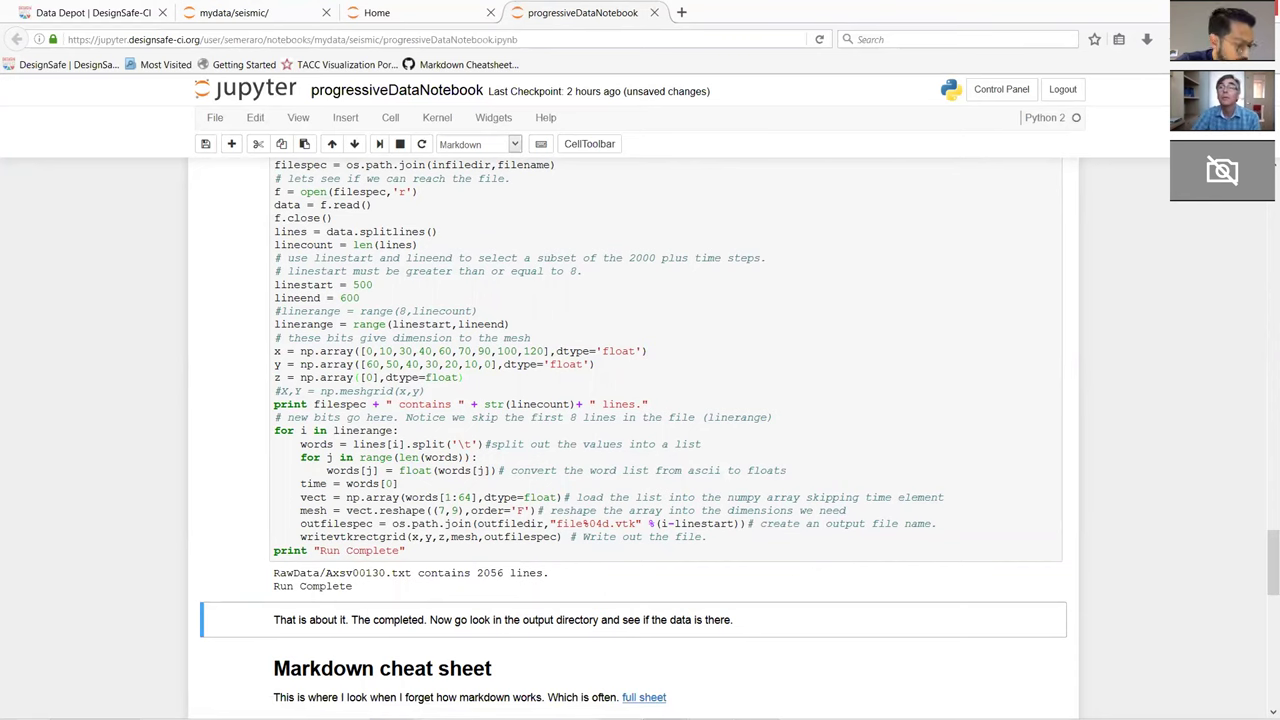
{"action": "left_click", "coordinate": [1233, 10]}
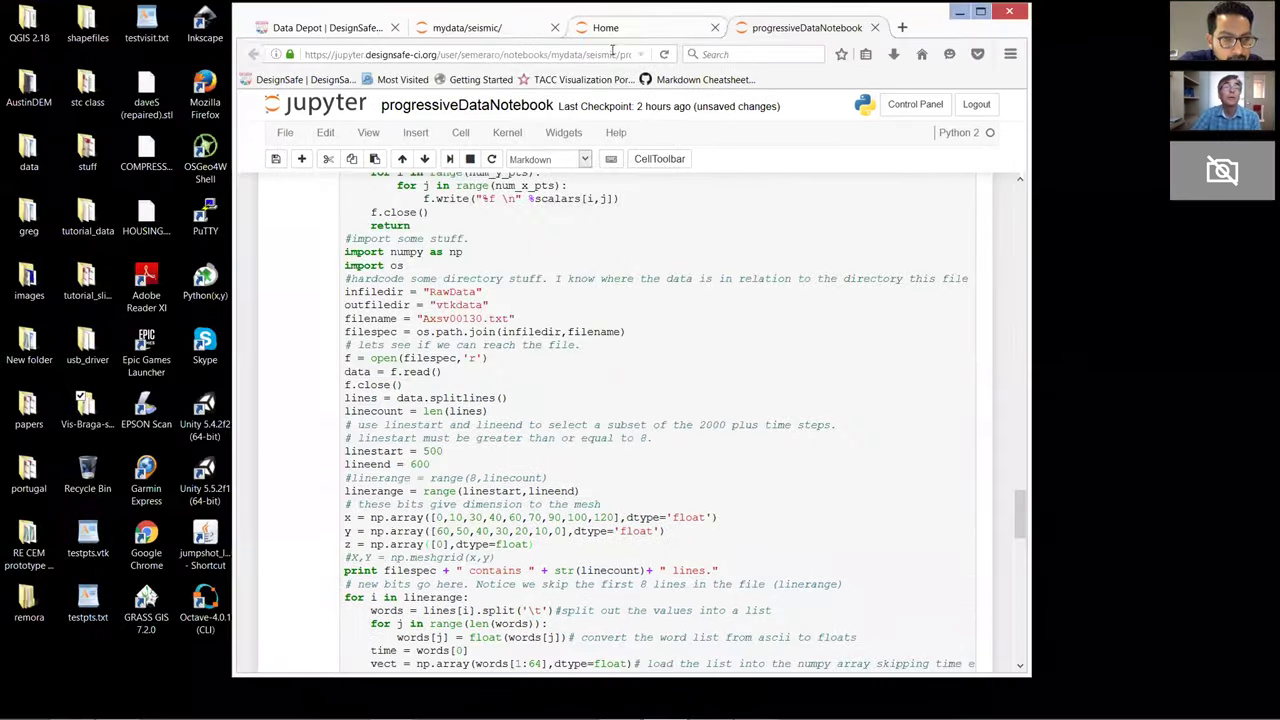
{"action": "left_click", "coordinate": [483, 30]}
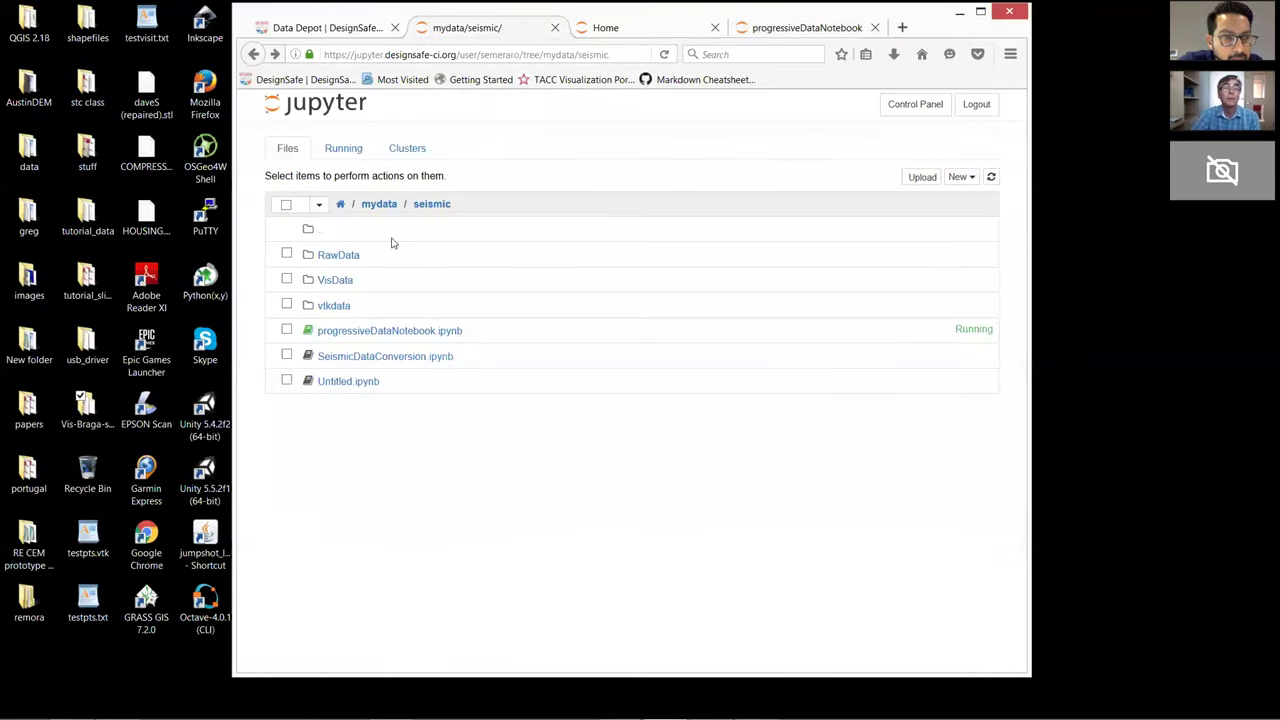
{"action": "left_click", "coordinate": [337, 306]}
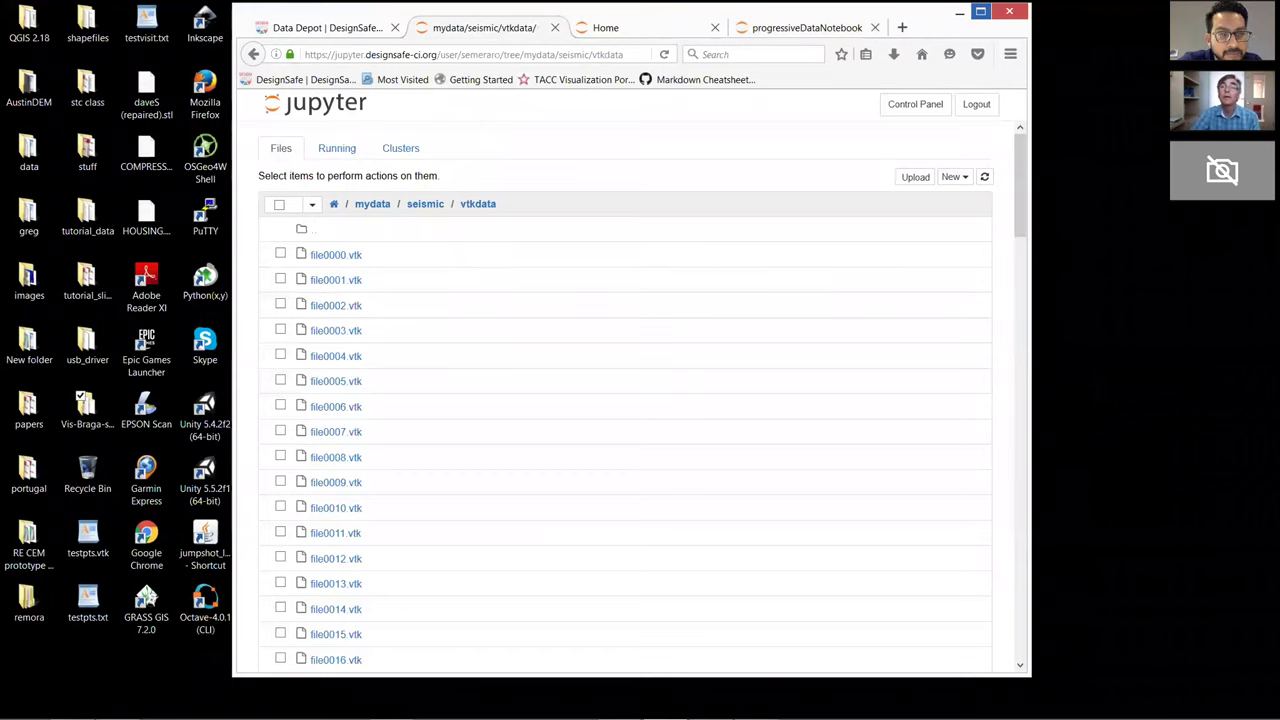
{"action": "left_click", "coordinate": [980, 11]}
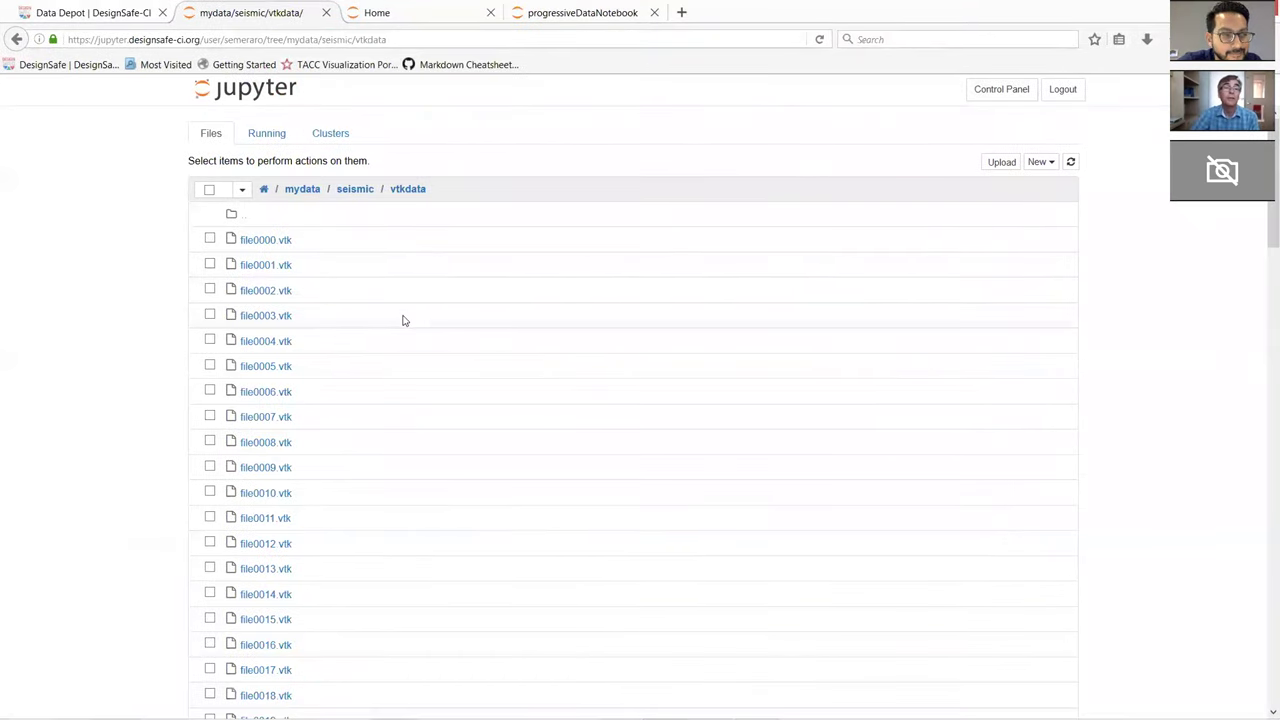
Examine the complete list of numbered VTK files written to the vtkdata folder
{"action": "scroll", "coordinate": [403, 320], "scroll_direction": "down", "scroll_amount": 5}
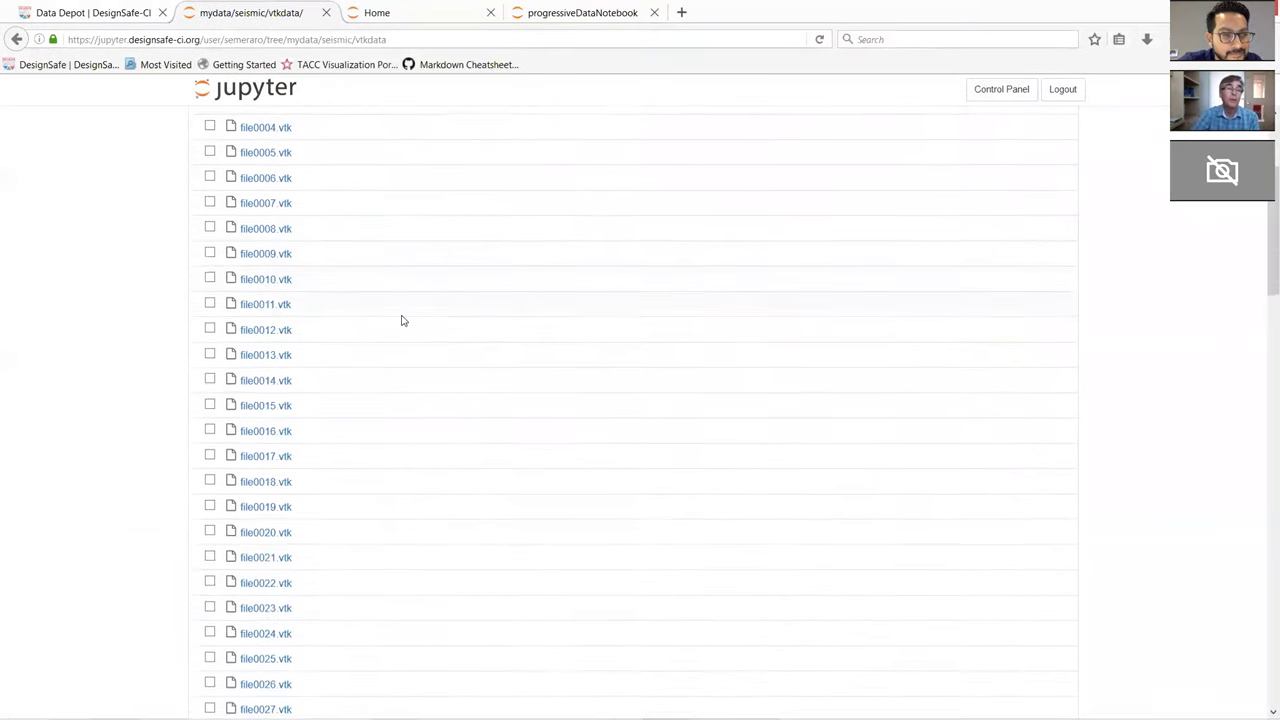
{"action": "scroll", "coordinate": [403, 320], "scroll_direction": "down", "scroll_amount": 4}
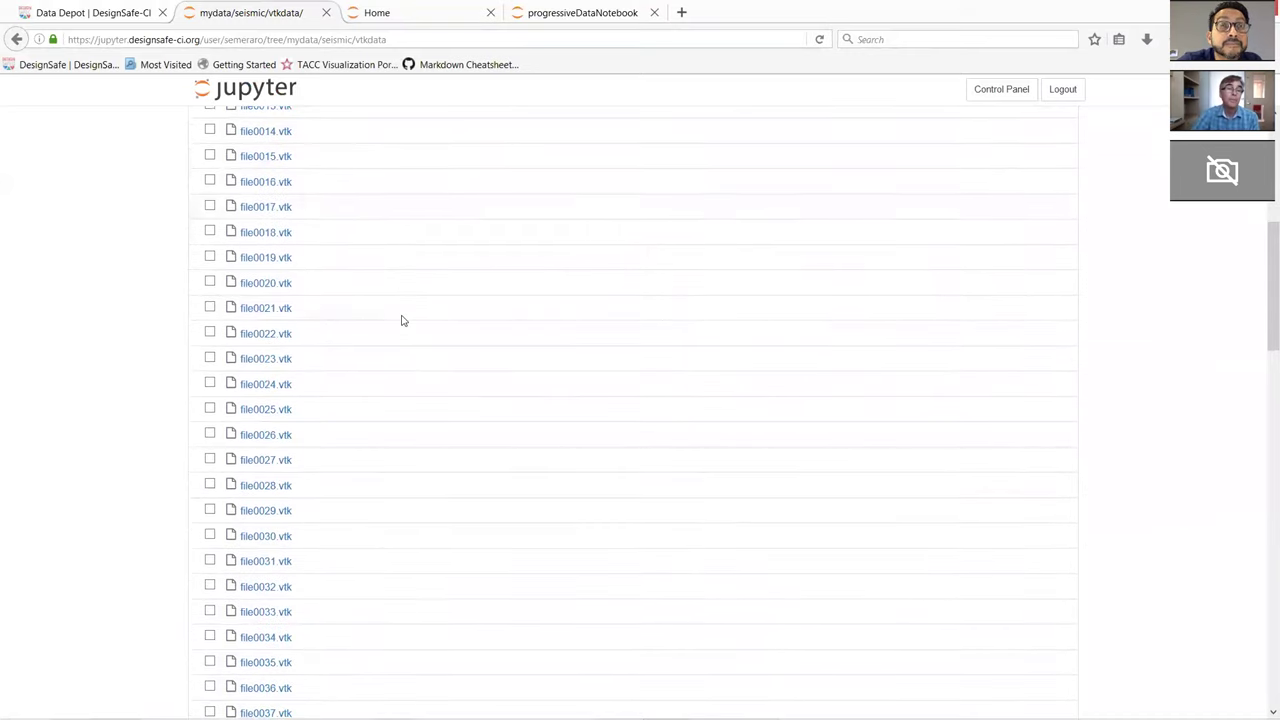
{"action": "scroll", "coordinate": [403, 320], "scroll_direction": "down", "scroll_amount": 10}
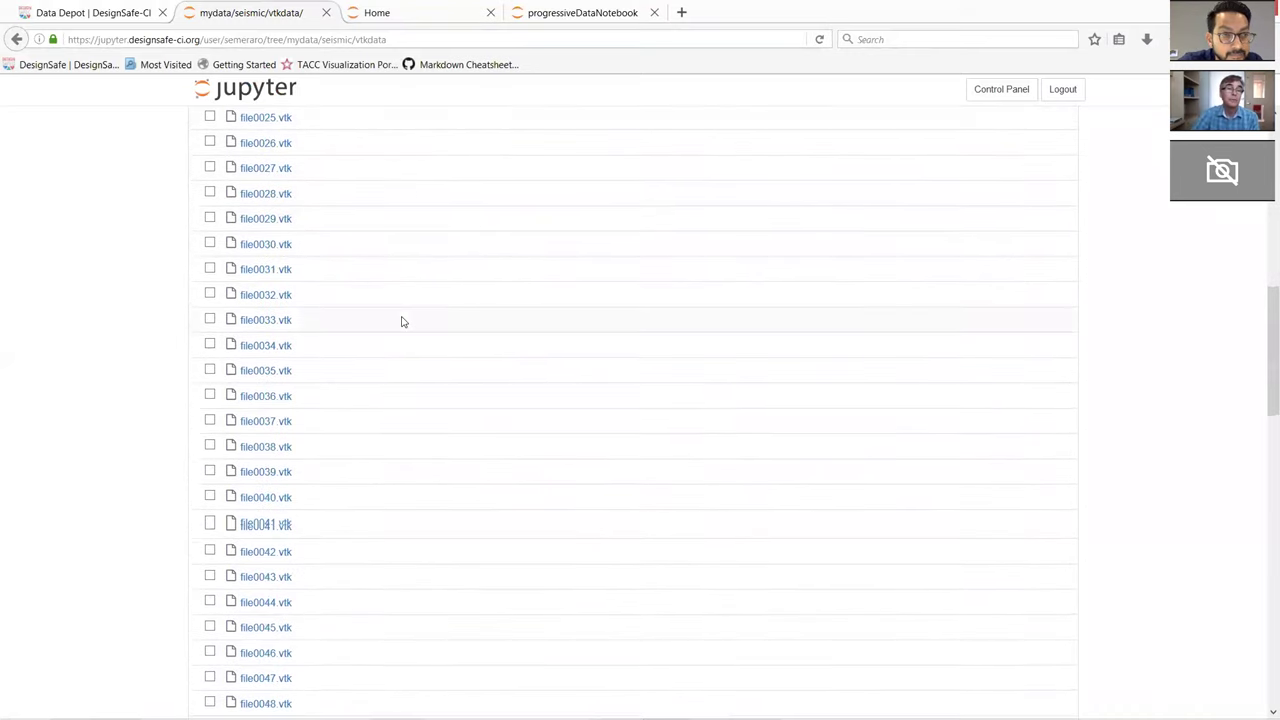
{"action": "scroll", "coordinate": [403, 321], "scroll_direction": "down", "scroll_amount": 12}
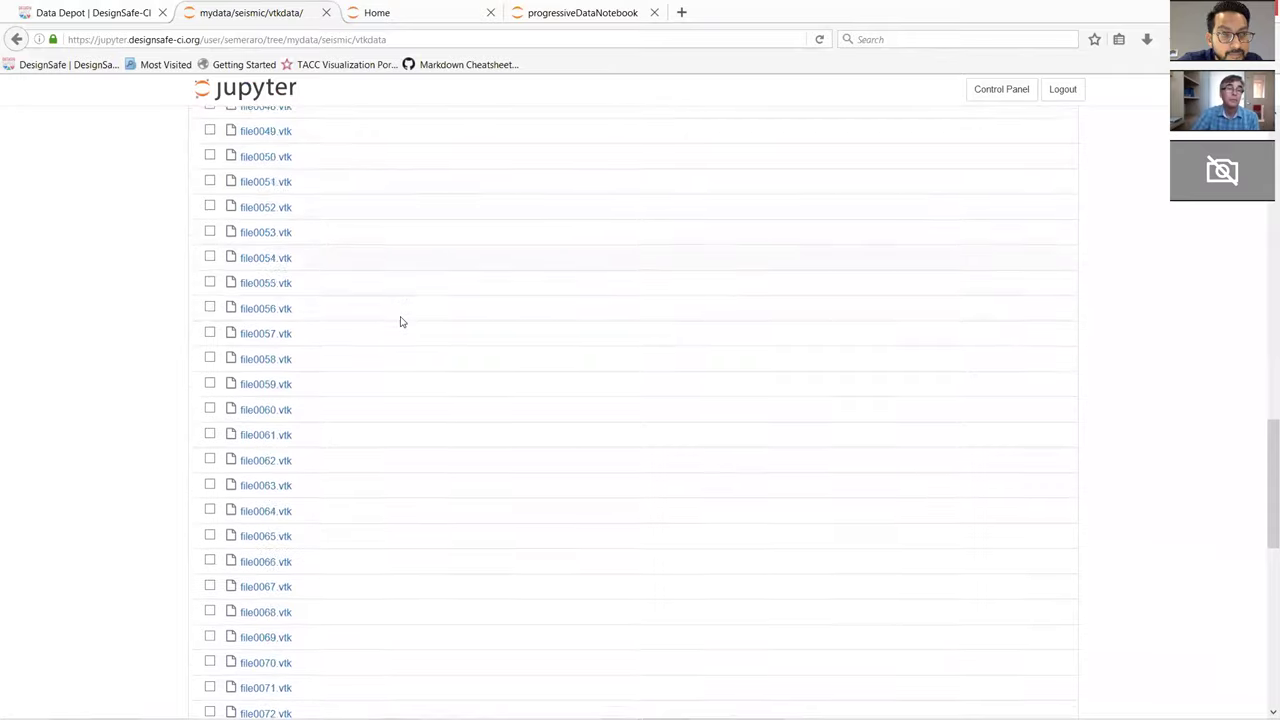
{"action": "scroll", "coordinate": [401, 321], "scroll_direction": "down", "scroll_amount": 12}
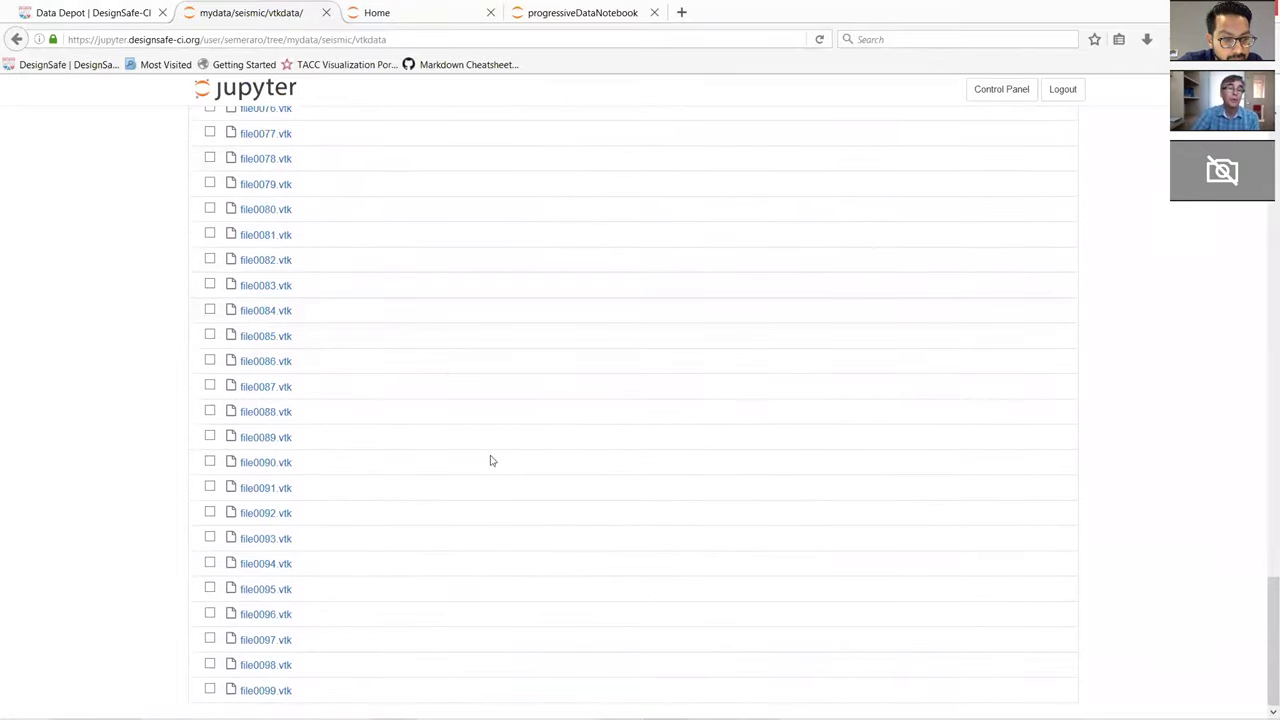
{"action": "scroll", "coordinate": [491, 470], "scroll_direction": "up", "scroll_amount": 1}
{"action": "scroll", "coordinate": [491, 470], "scroll_direction": "up", "scroll_amount": 20}
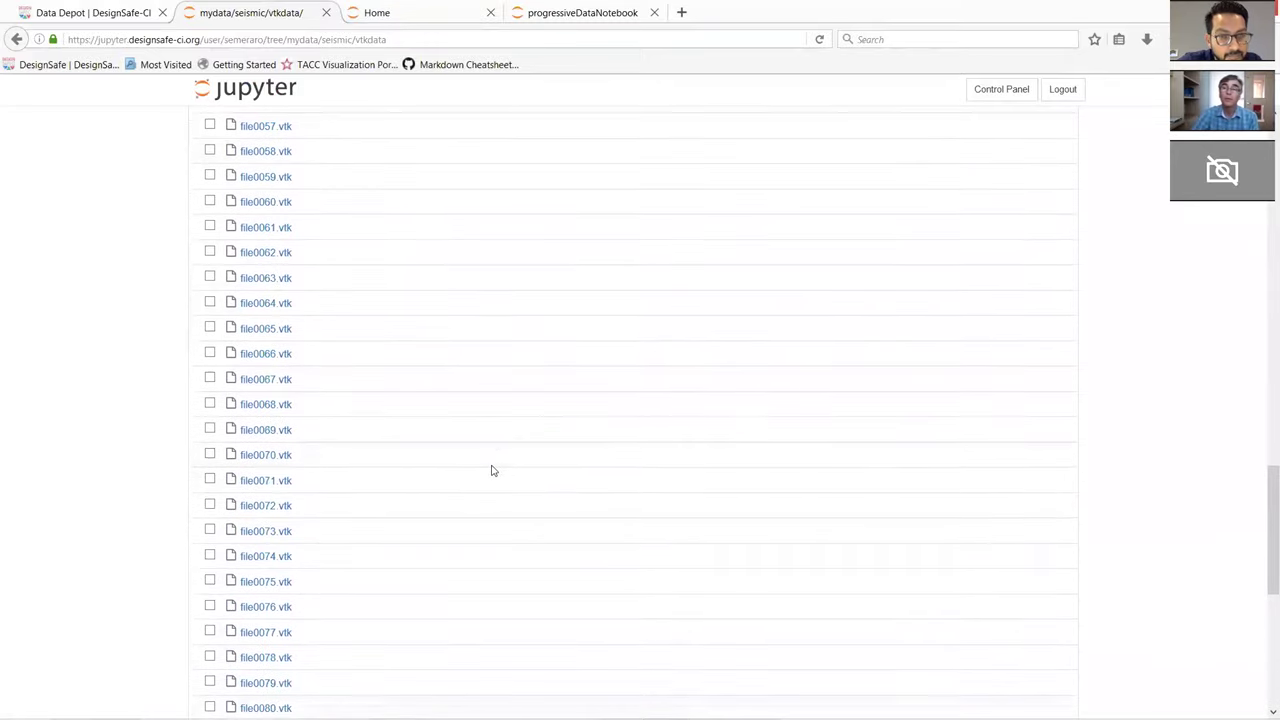
{"action": "scroll", "coordinate": [491, 470], "scroll_direction": "up", "scroll_amount": 18}
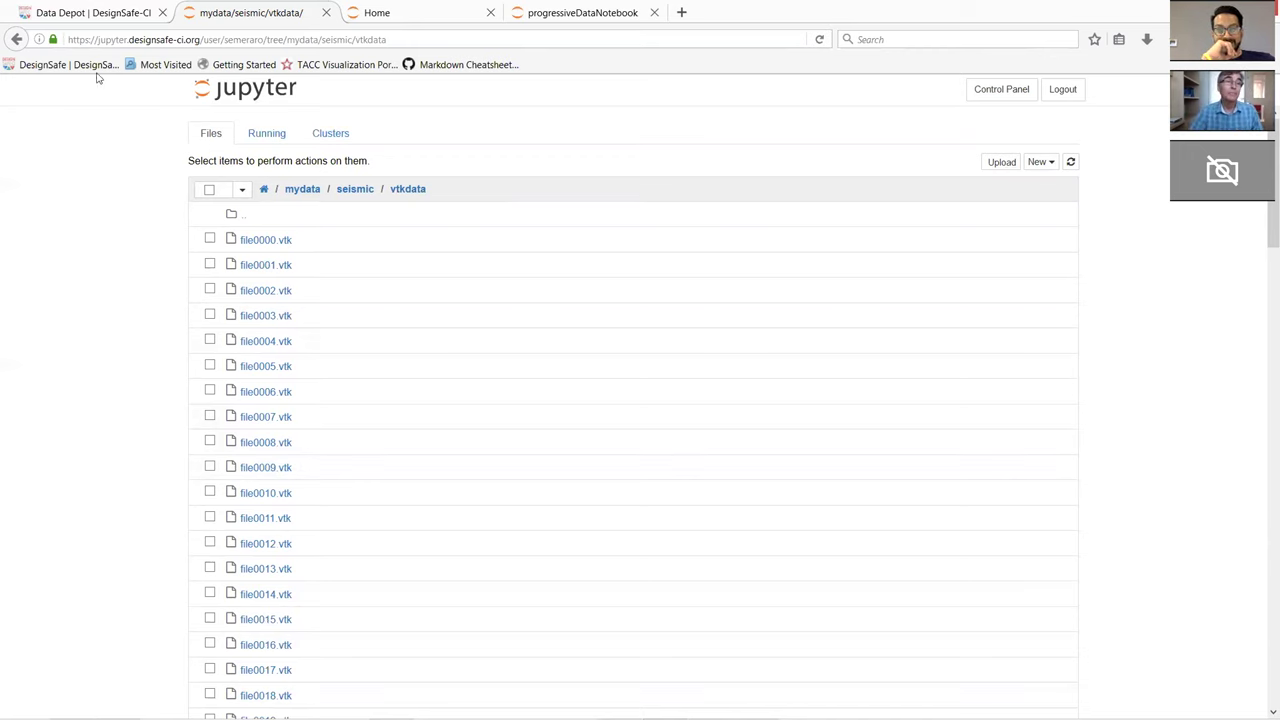
Go from the DesignSafe Data Depot to the Discovery Workspace and open the Paraview 4.3.1 application form
{"action": "left_click", "coordinate": [62, 14]}
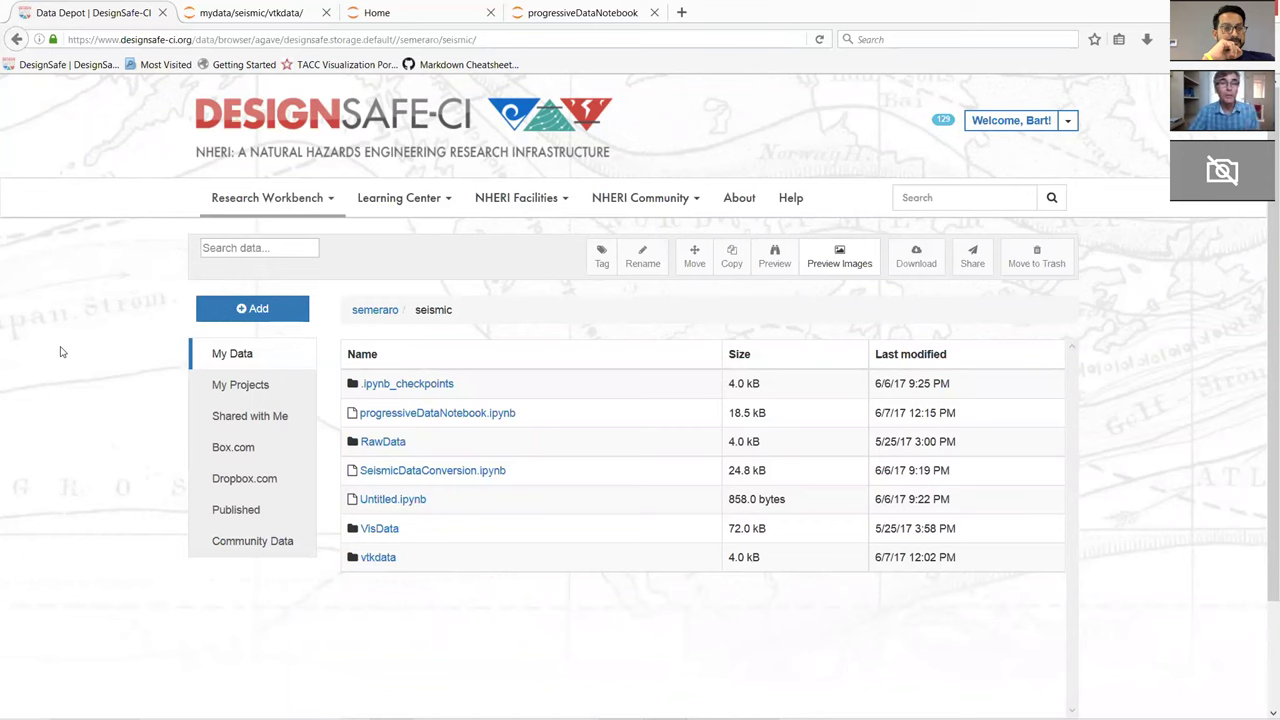
{"action": "left_click", "coordinate": [278, 200]}
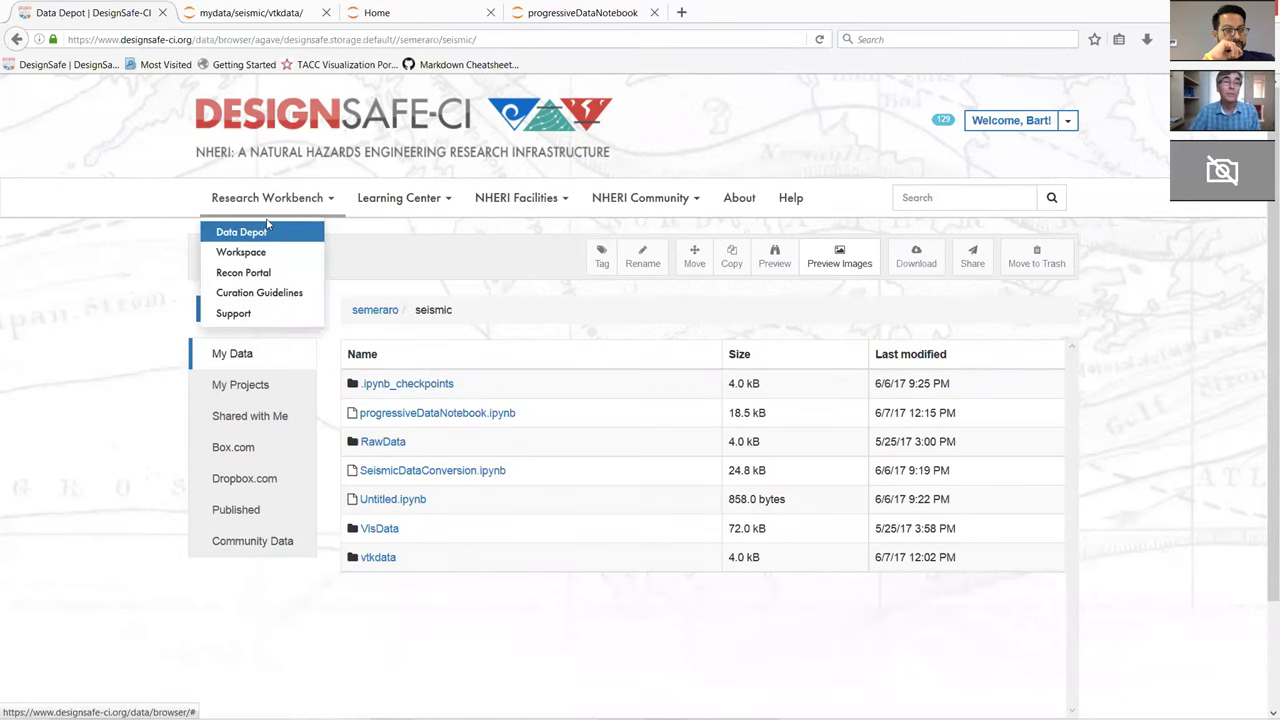
{"action": "left_click", "coordinate": [256, 251]}
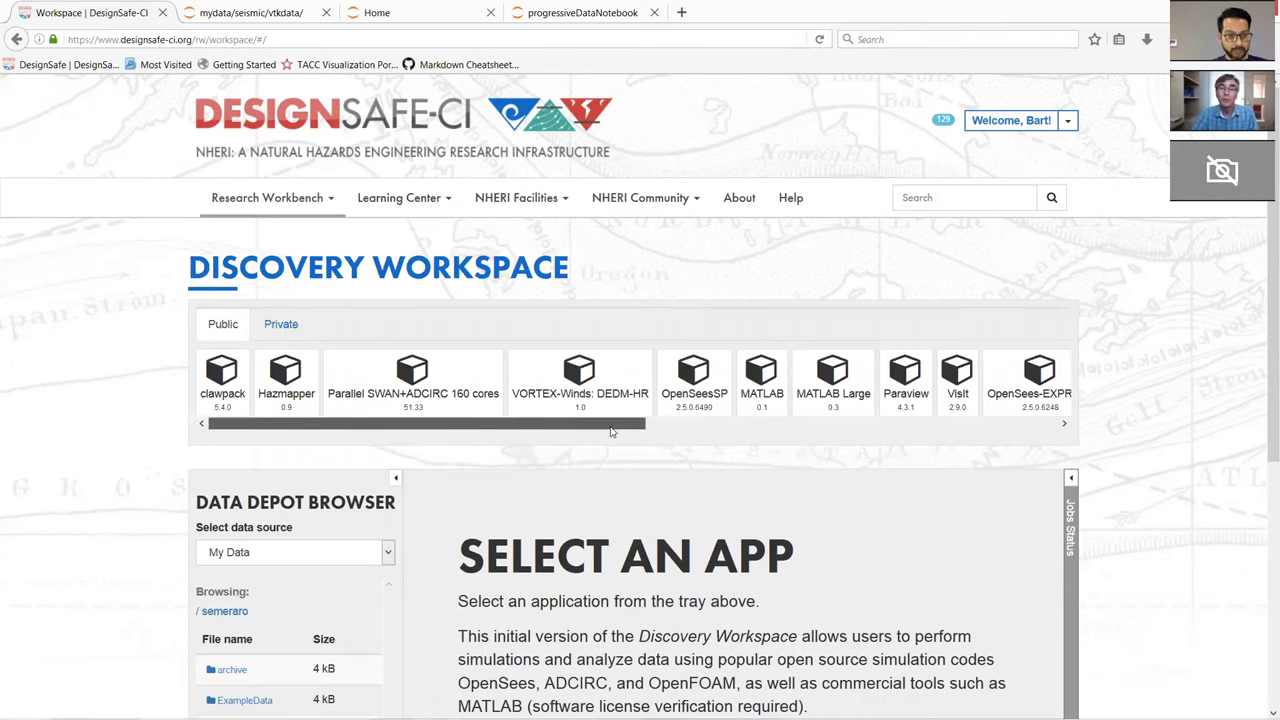
{"action": "scroll", "coordinate": [612, 431], "scroll_direction": "right", "scroll_amount": 5}
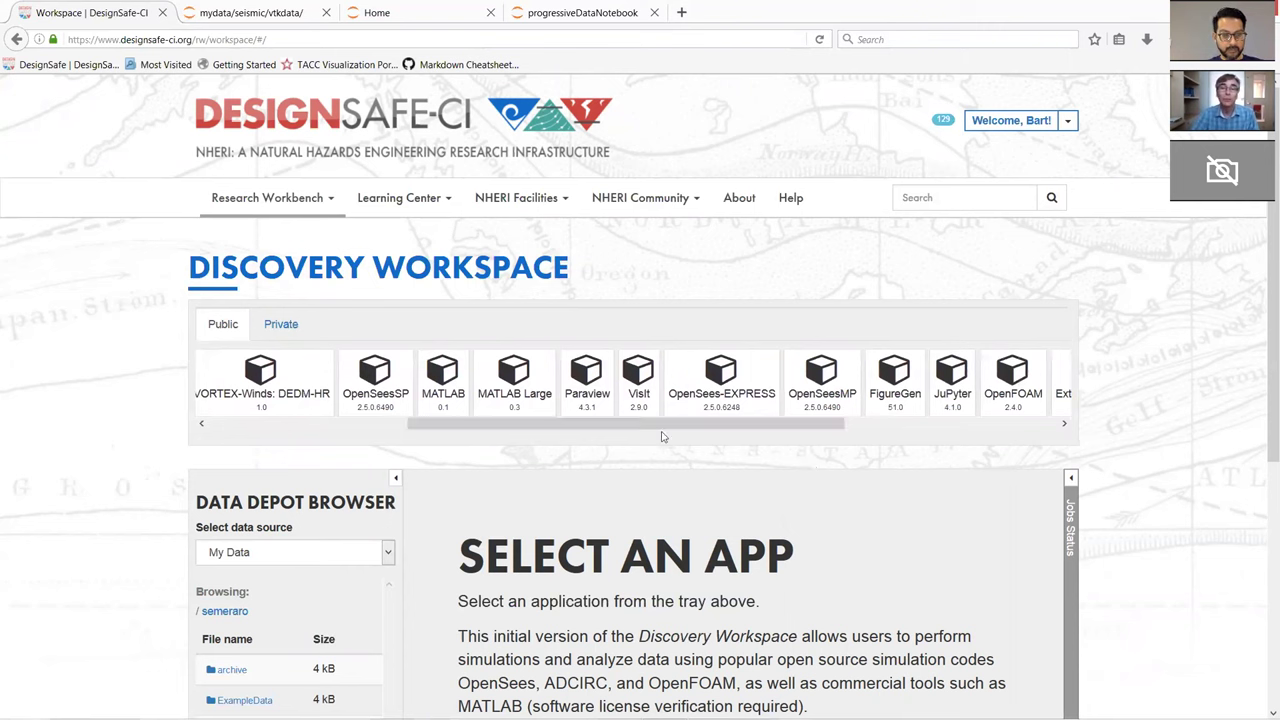
{"action": "left_click", "coordinate": [588, 383]}
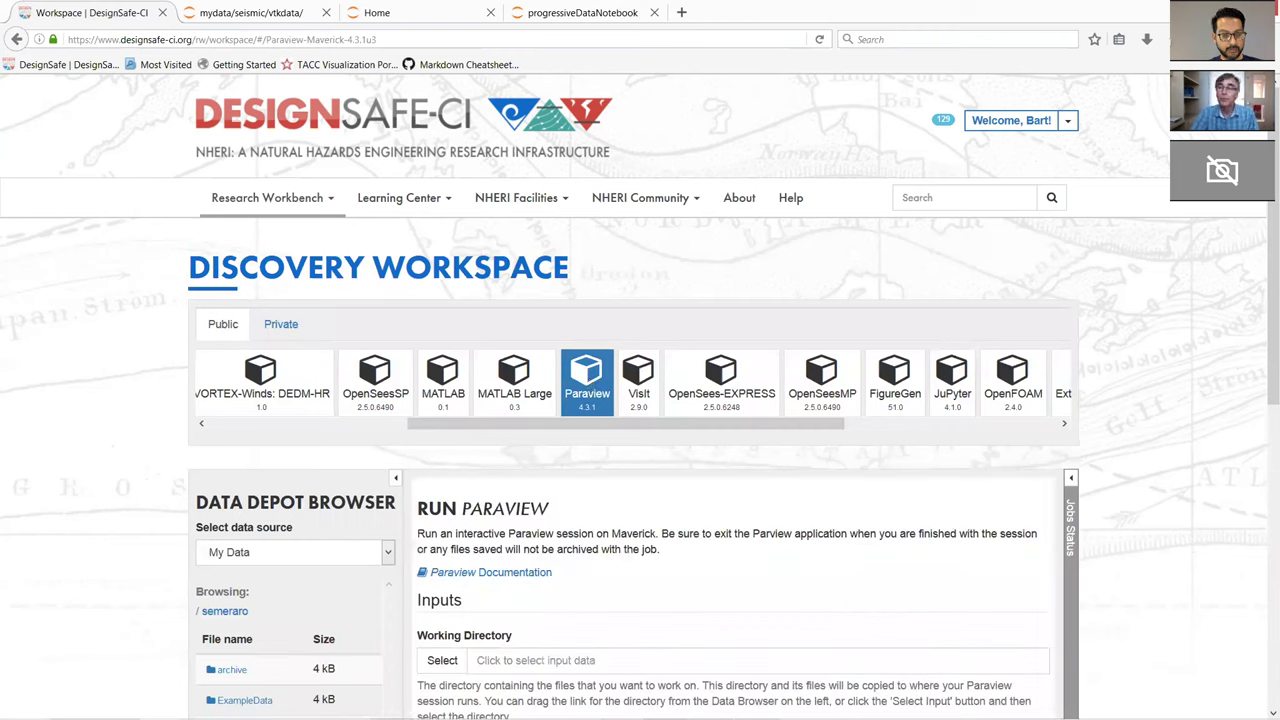
Choose the vtkdata folder inside seismic as the Paraview job's working directory
{"action": "scroll", "coordinate": [640, 400], "scroll_direction": "down", "scroll_amount": 5}
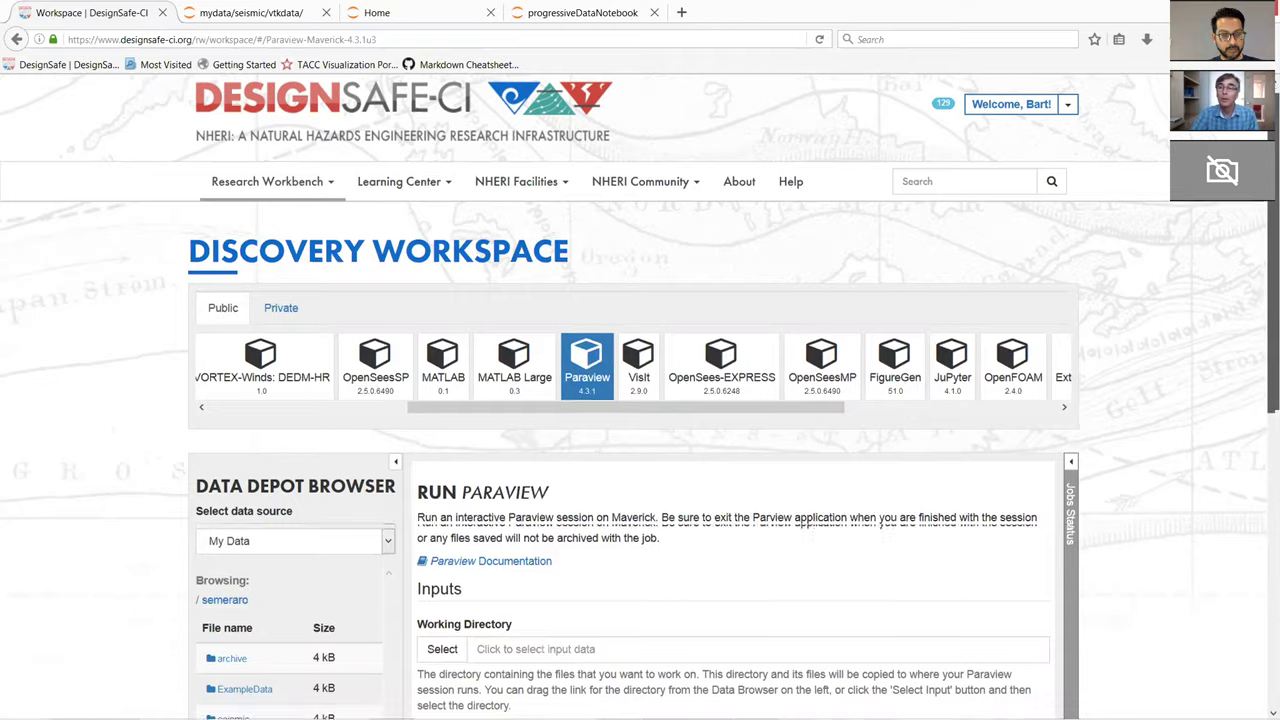
{"action": "scroll", "coordinate": [640, 400], "scroll_direction": "down", "scroll_amount": 2}
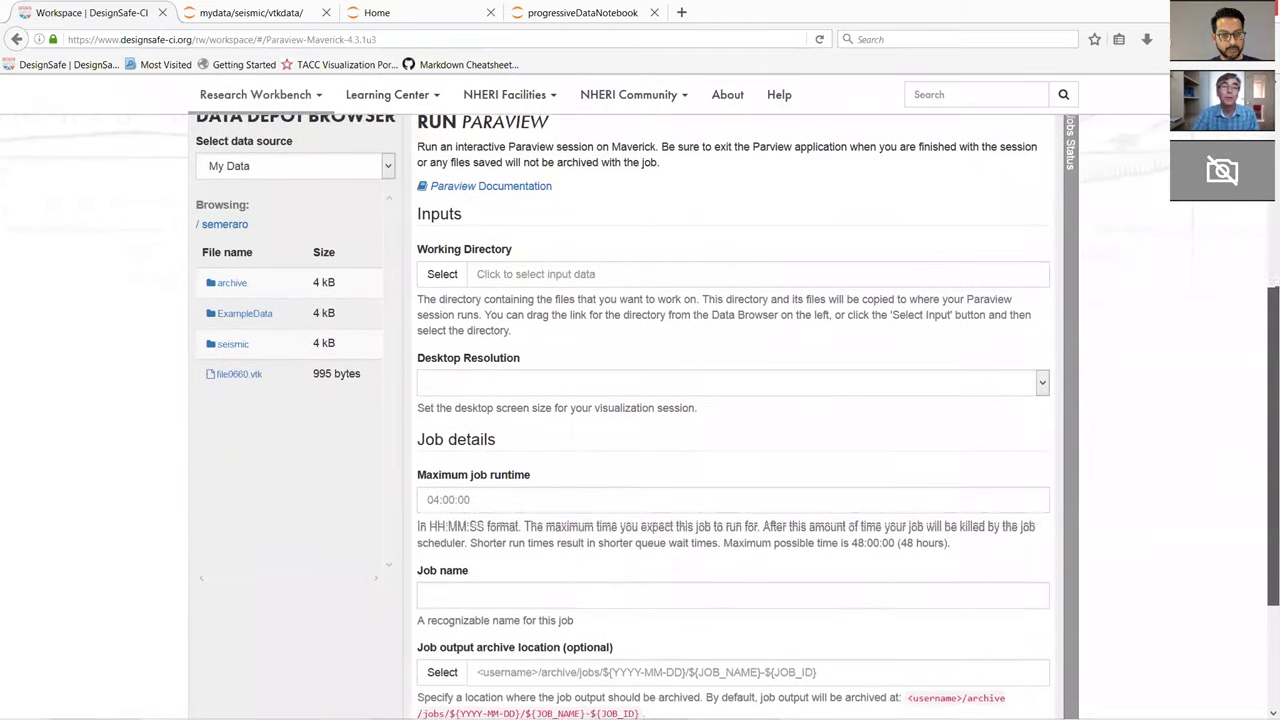
{"action": "scroll", "coordinate": [640, 400], "scroll_direction": "up", "scroll_amount": 1}
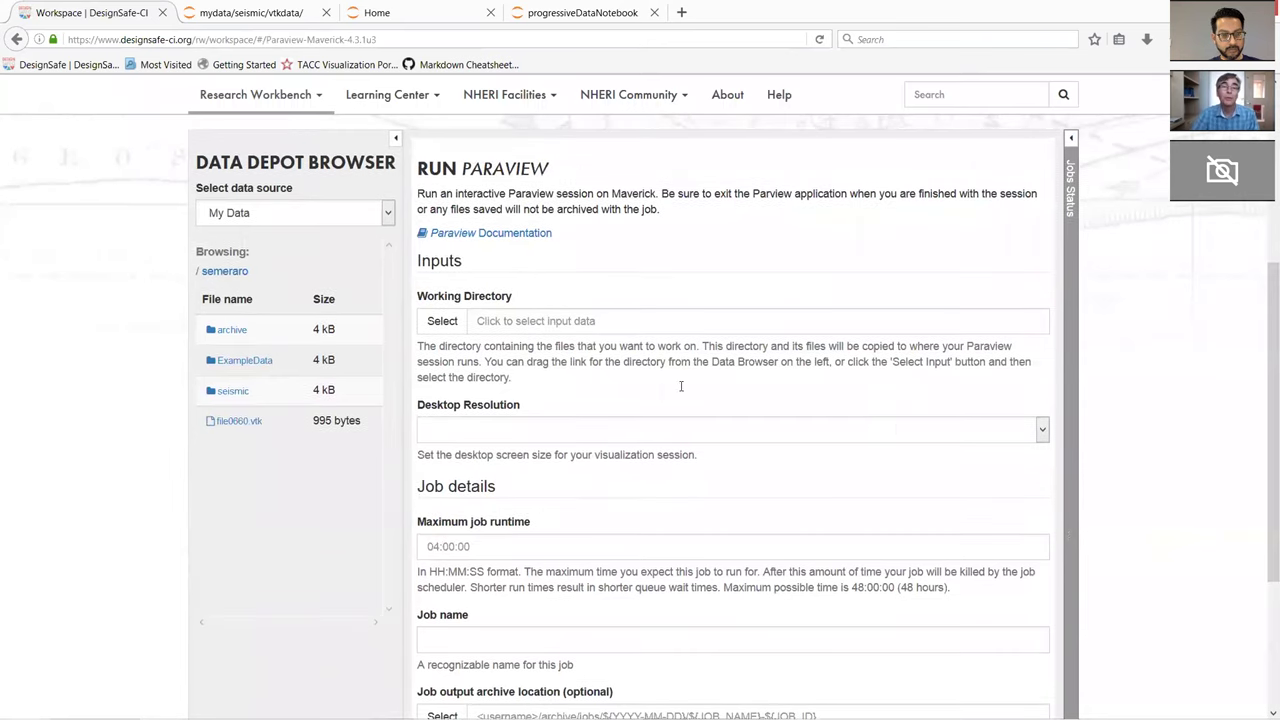
{"action": "left_click", "coordinate": [441, 322]}
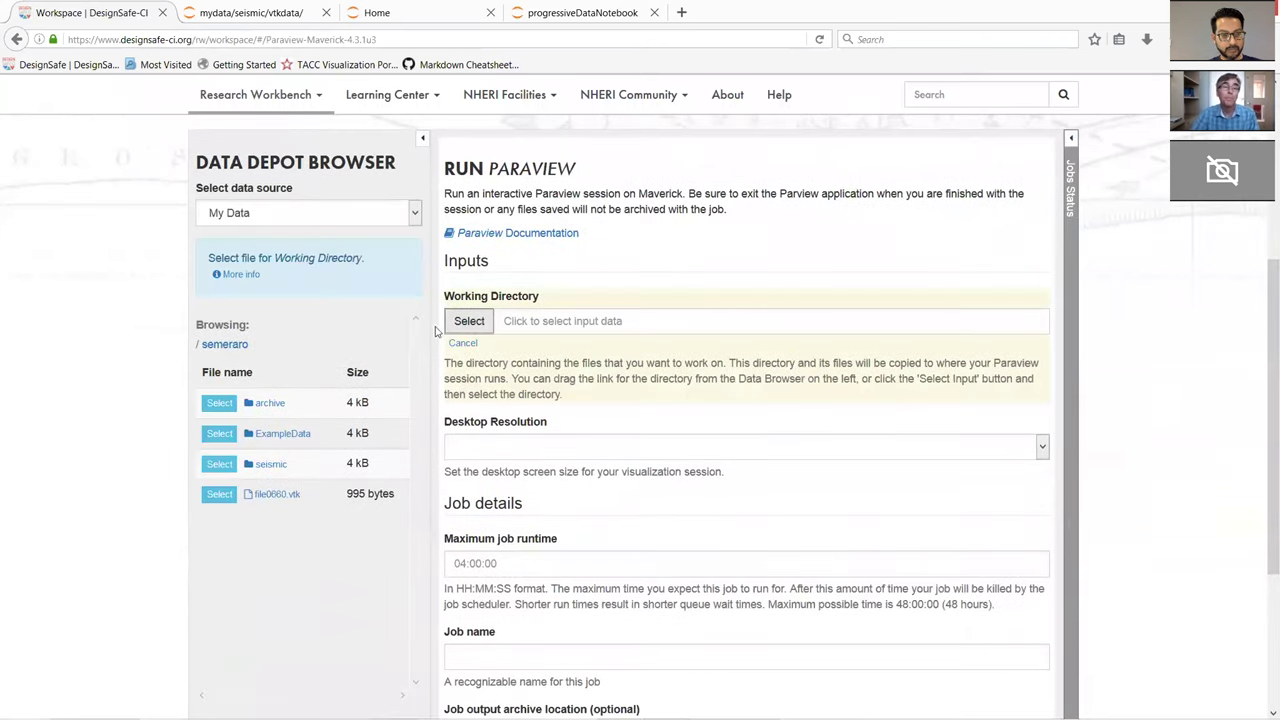
{"action": "left_click", "coordinate": [268, 465]}
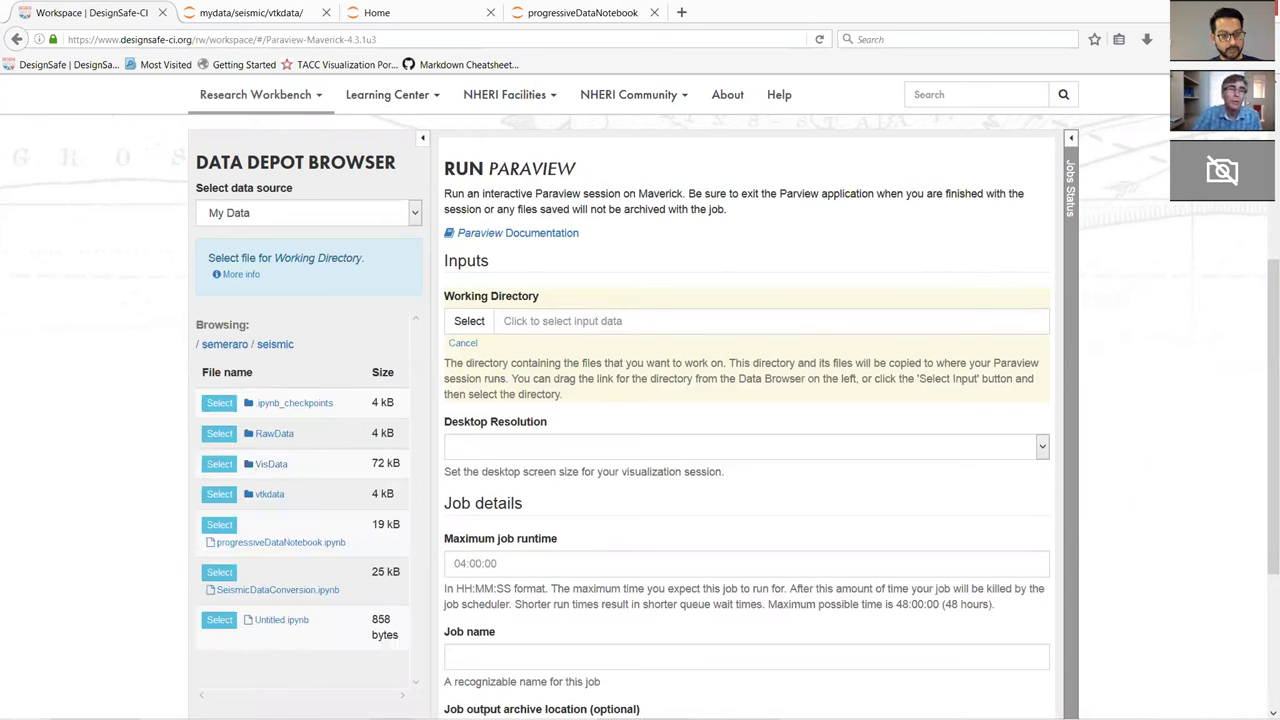
{"action": "left_click", "coordinate": [220, 494]}
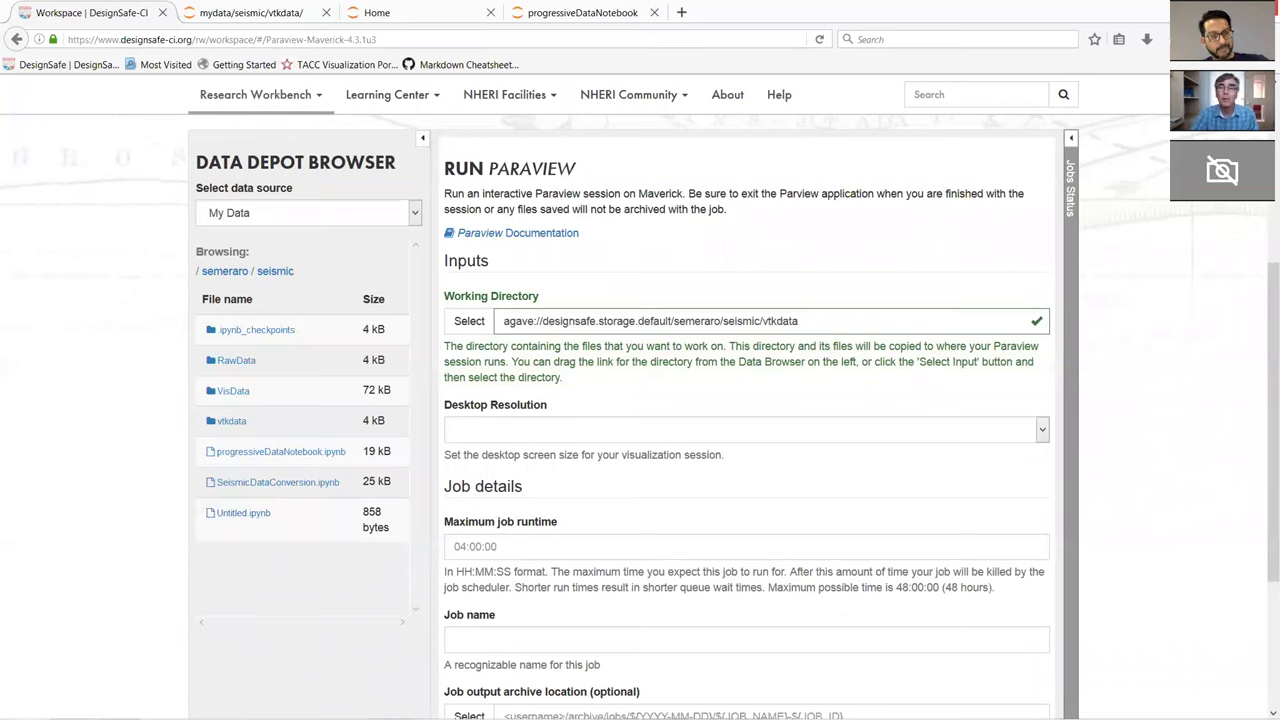
Set the desktop resolution to 1920x1080 and the maximum job runtime to 00:20:00
{"action": "left_click", "coordinate": [745, 429]}
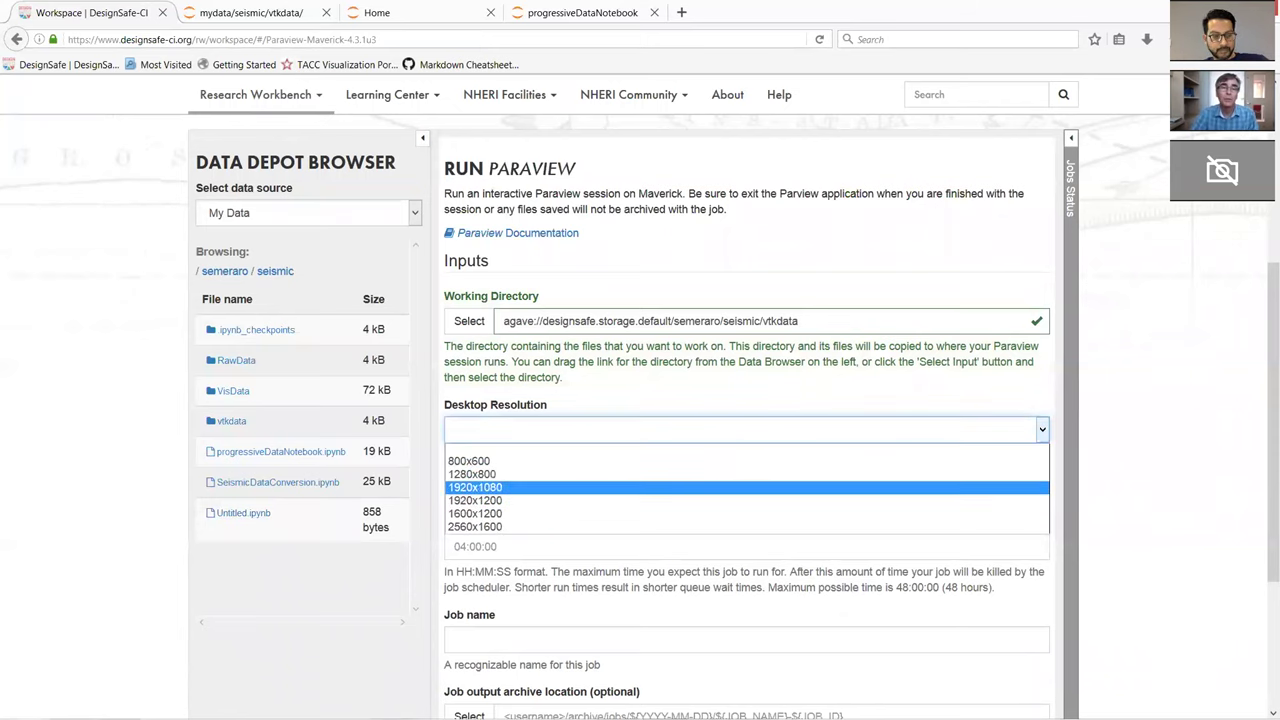
{"action": "key", "text": "Return"}
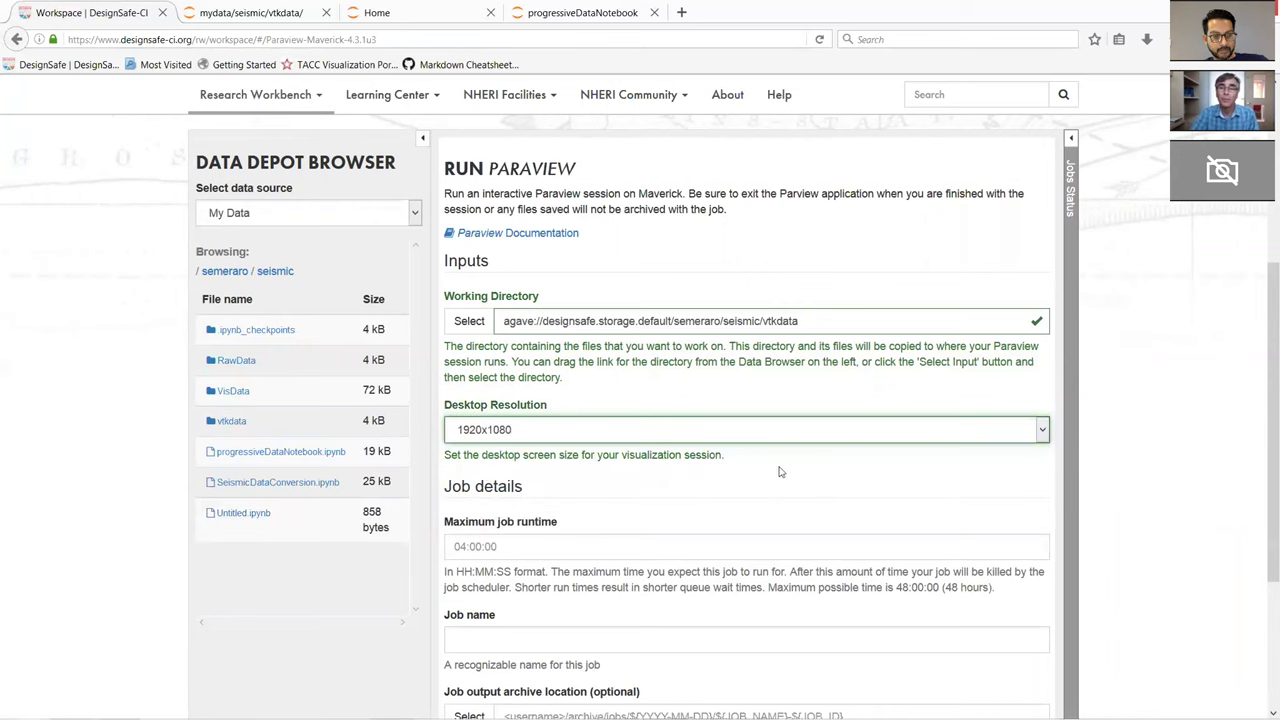
{"action": "scroll", "coordinate": [818, 473], "scroll_direction": "down", "scroll_amount": 3}
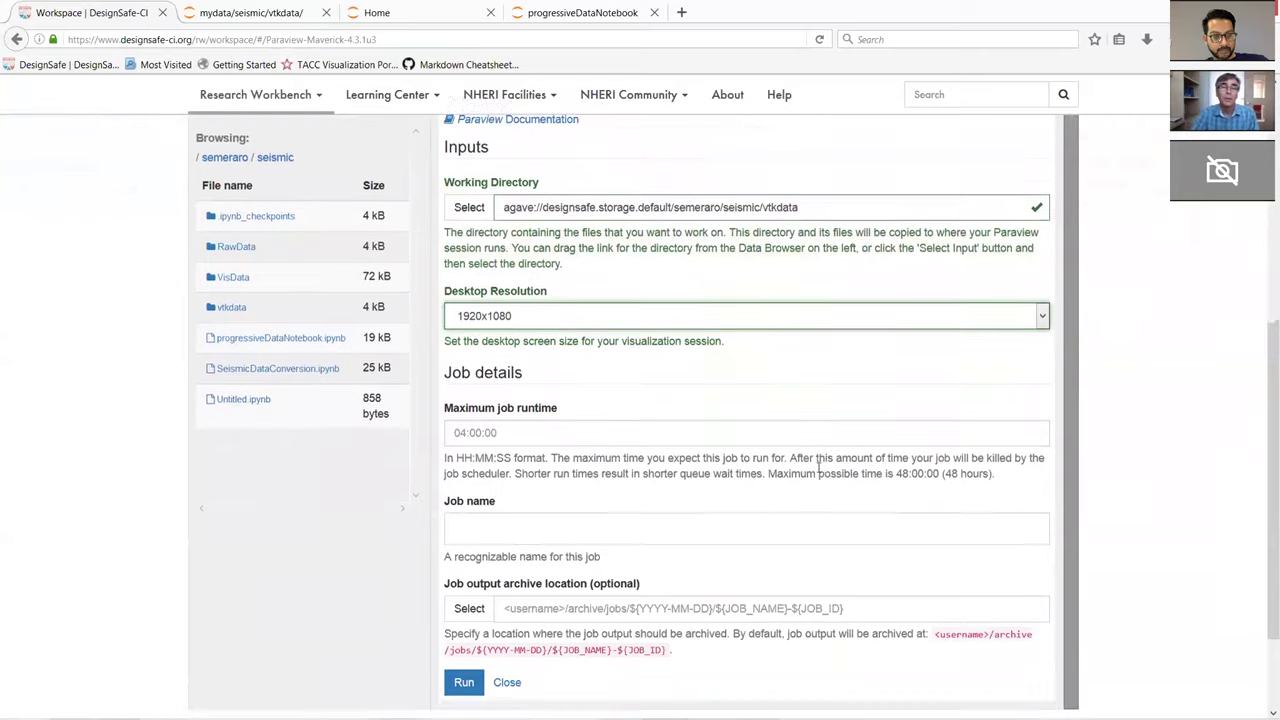
{"action": "left_click", "coordinate": [521, 375]}
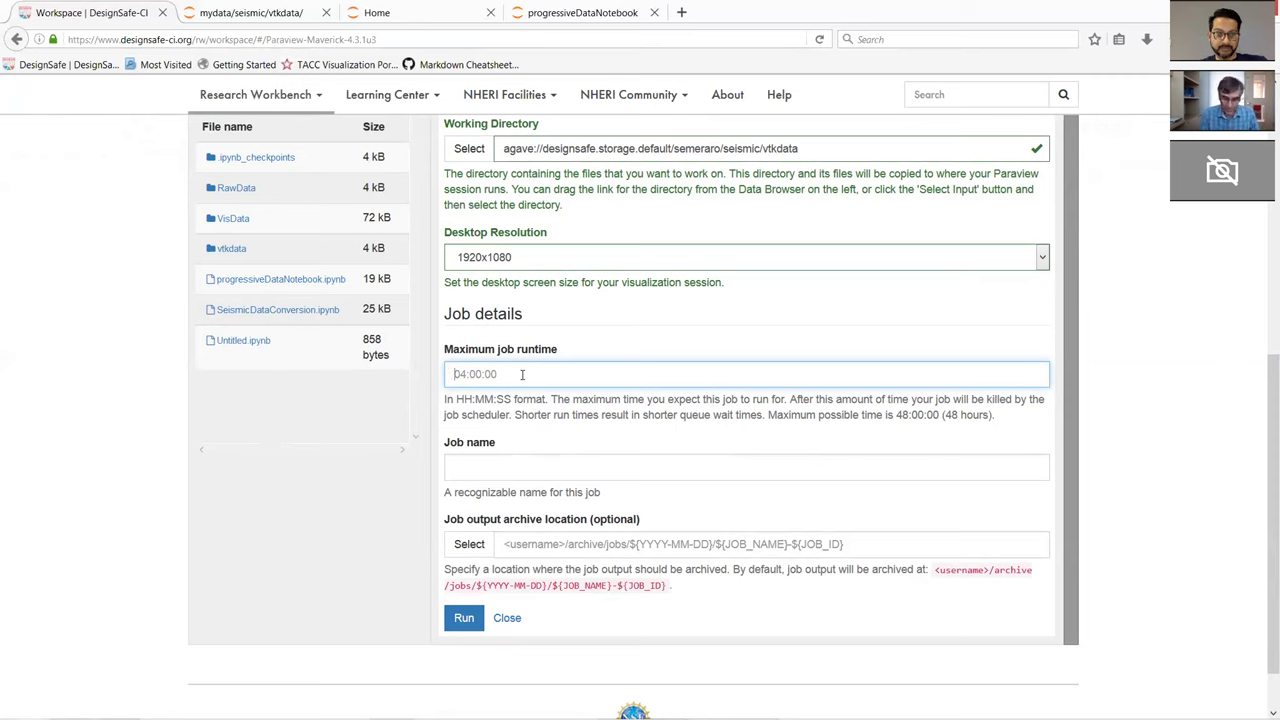
{"action": "left_click", "coordinate": [522, 374]}
{"action": "type", "text": "00"}
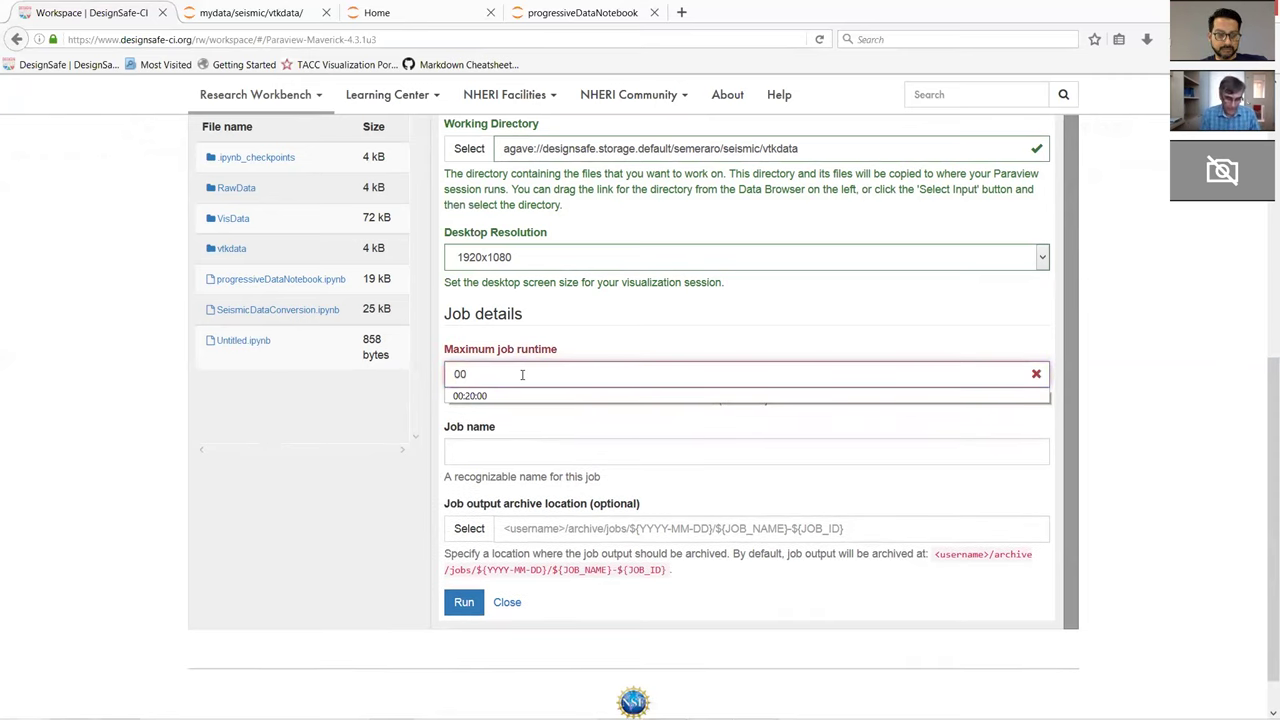
{"action": "type", "text": ":20"}
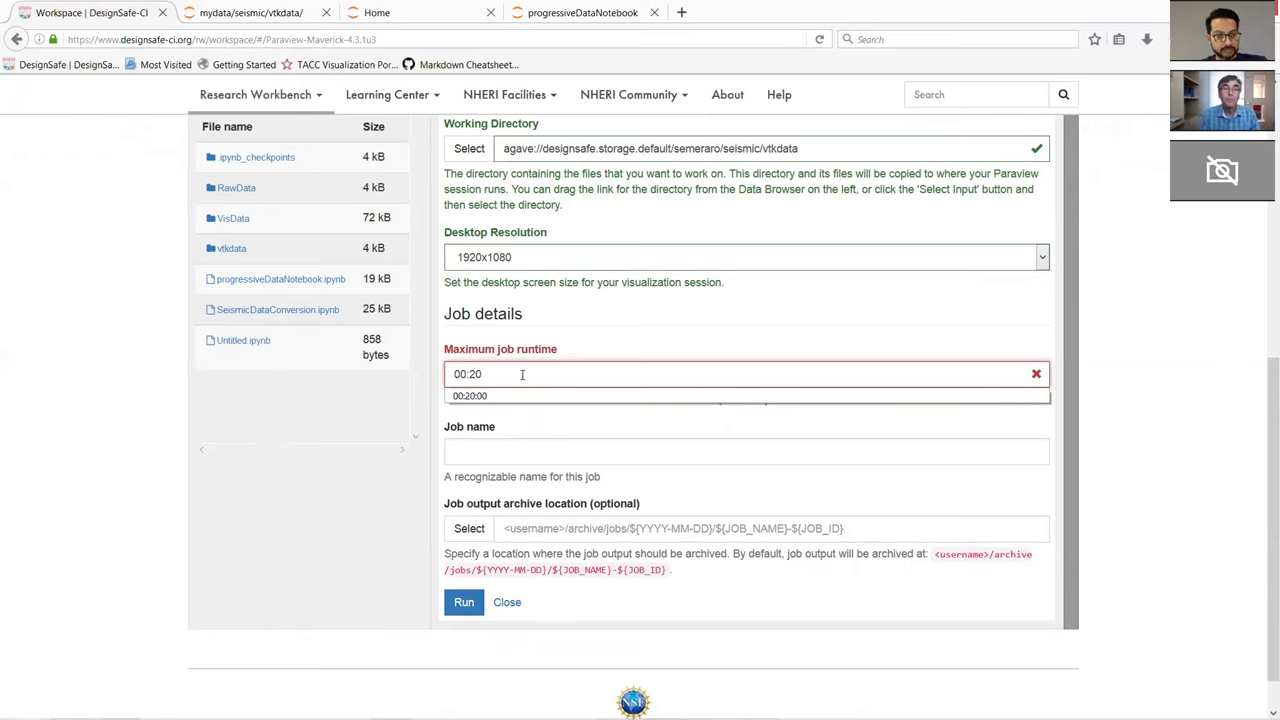
{"action": "type", "text": ":00"}
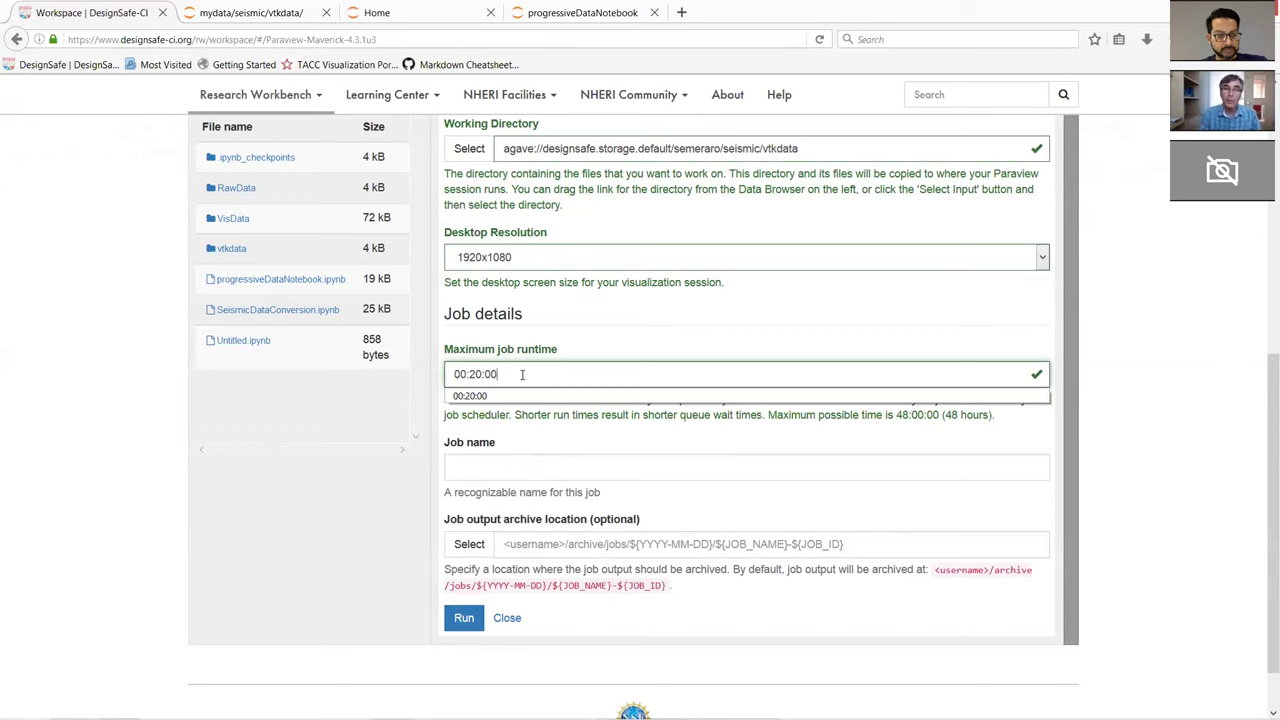
Name the job dsSeismic and try to submit the Paraview job
{"action": "left_click", "coordinate": [533, 460]}
{"action": "left_click", "coordinate": [531, 468]}
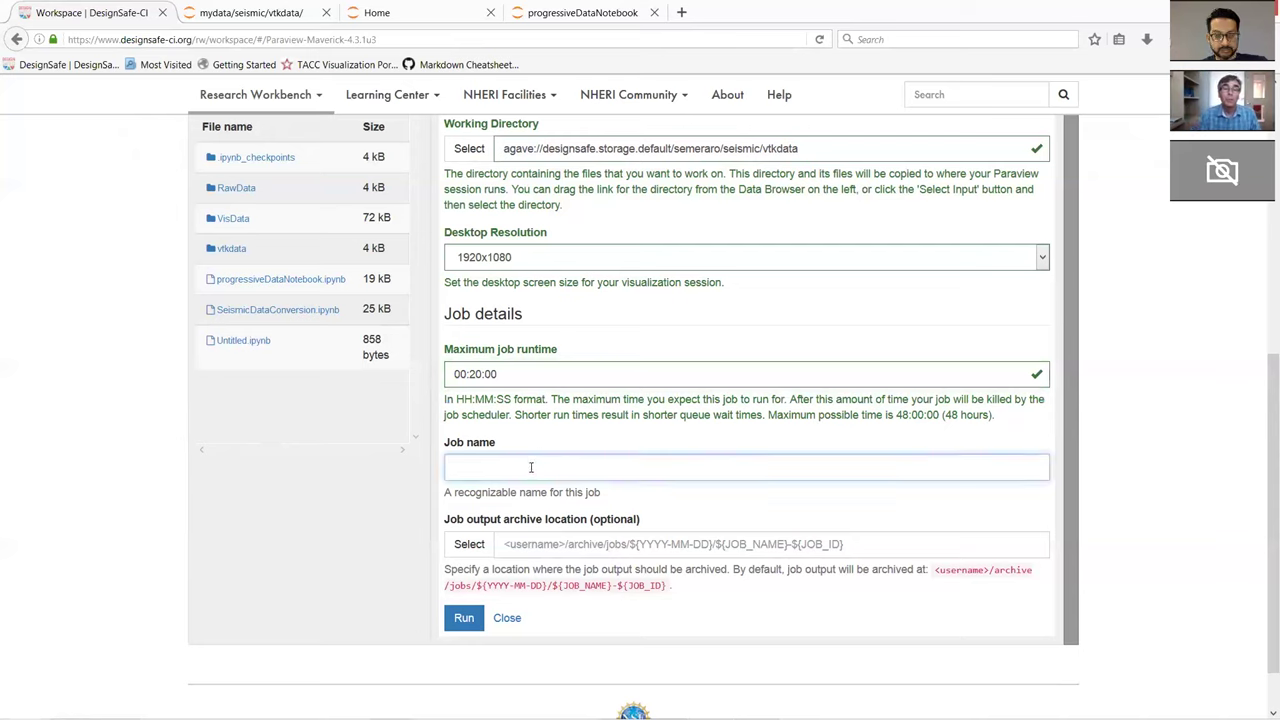
{"action": "type", "text": "ds"}
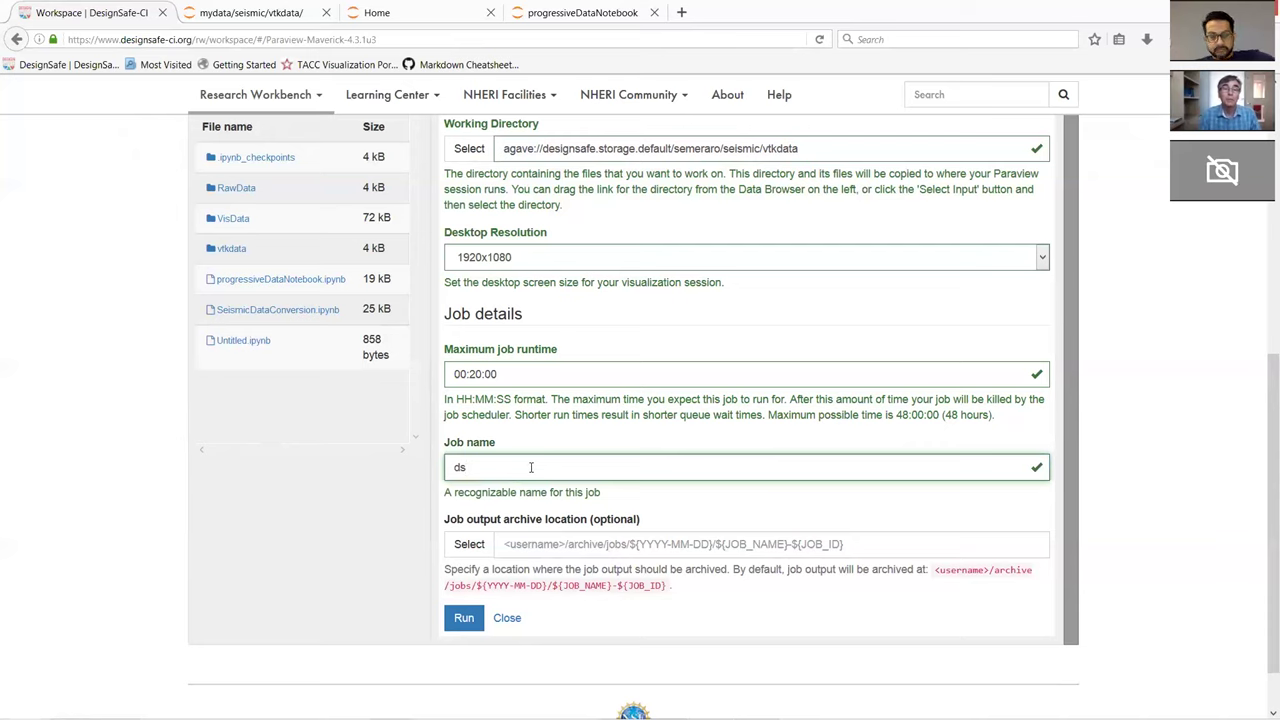
{"action": "type", "text": "Seismic"}
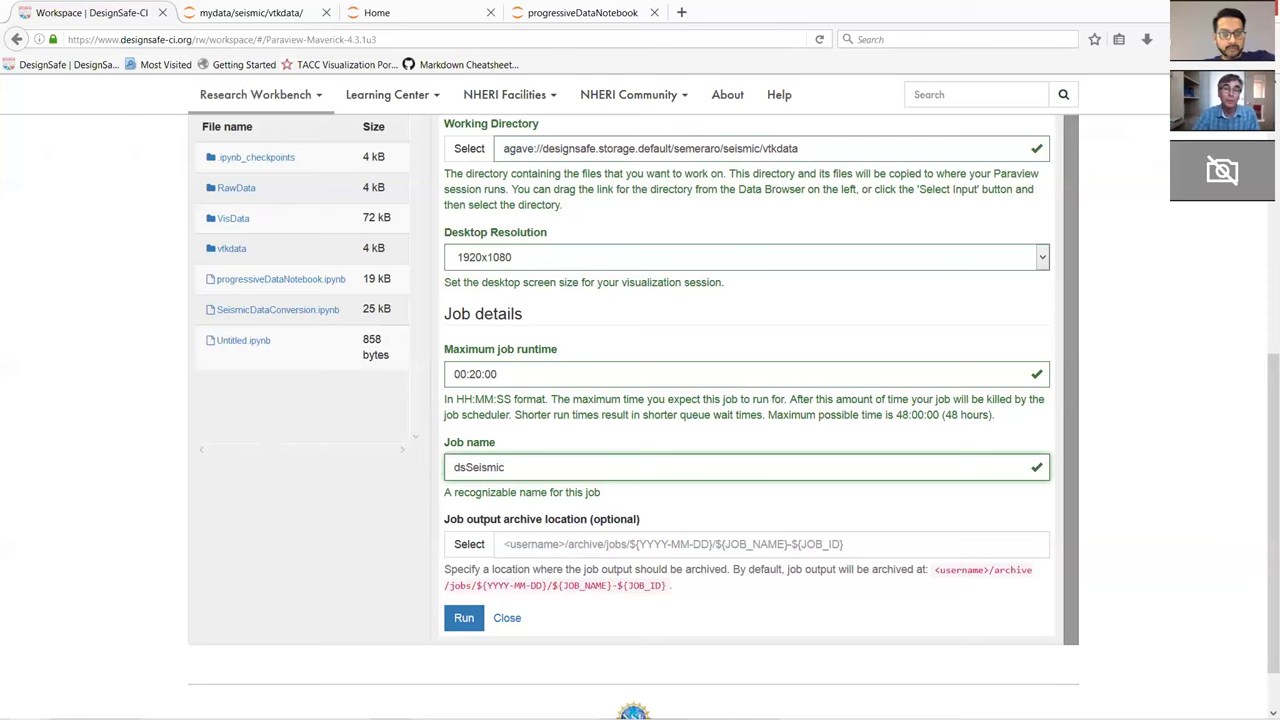
{"action": "left_click", "coordinate": [464, 617]}
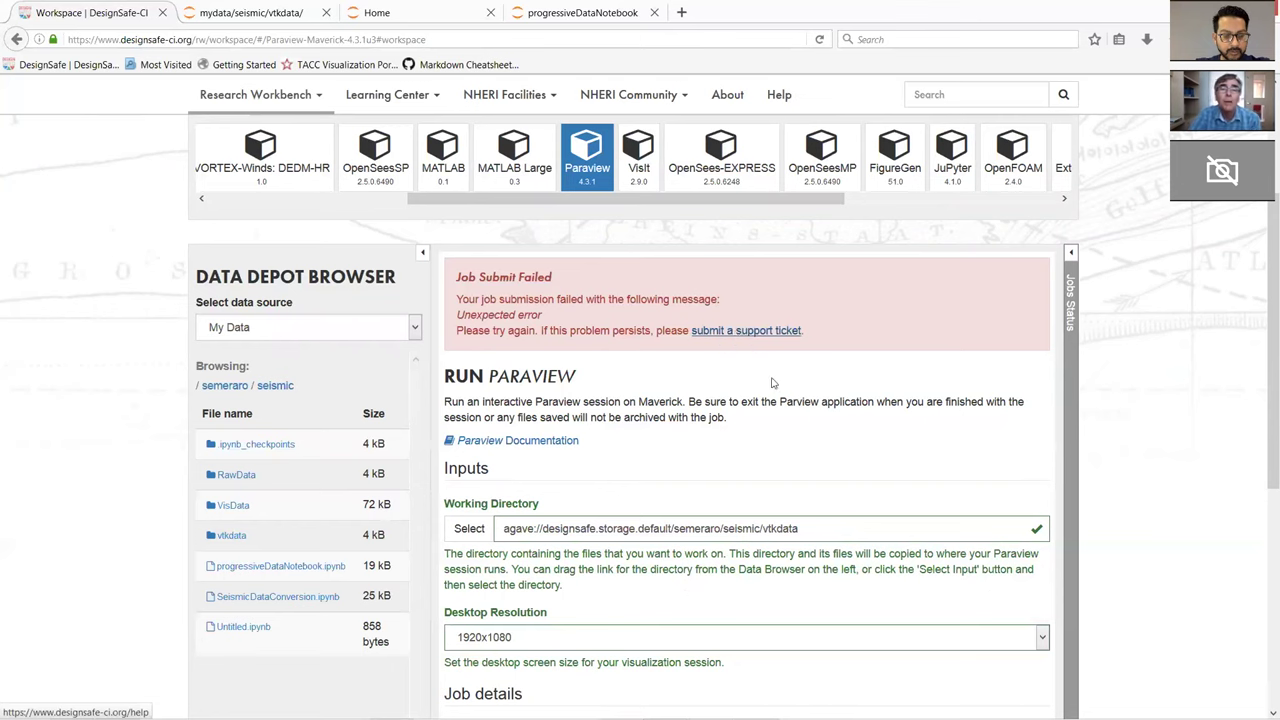
{"action": "scroll", "coordinate": [782, 390], "scroll_direction": "down", "scroll_amount": 5}
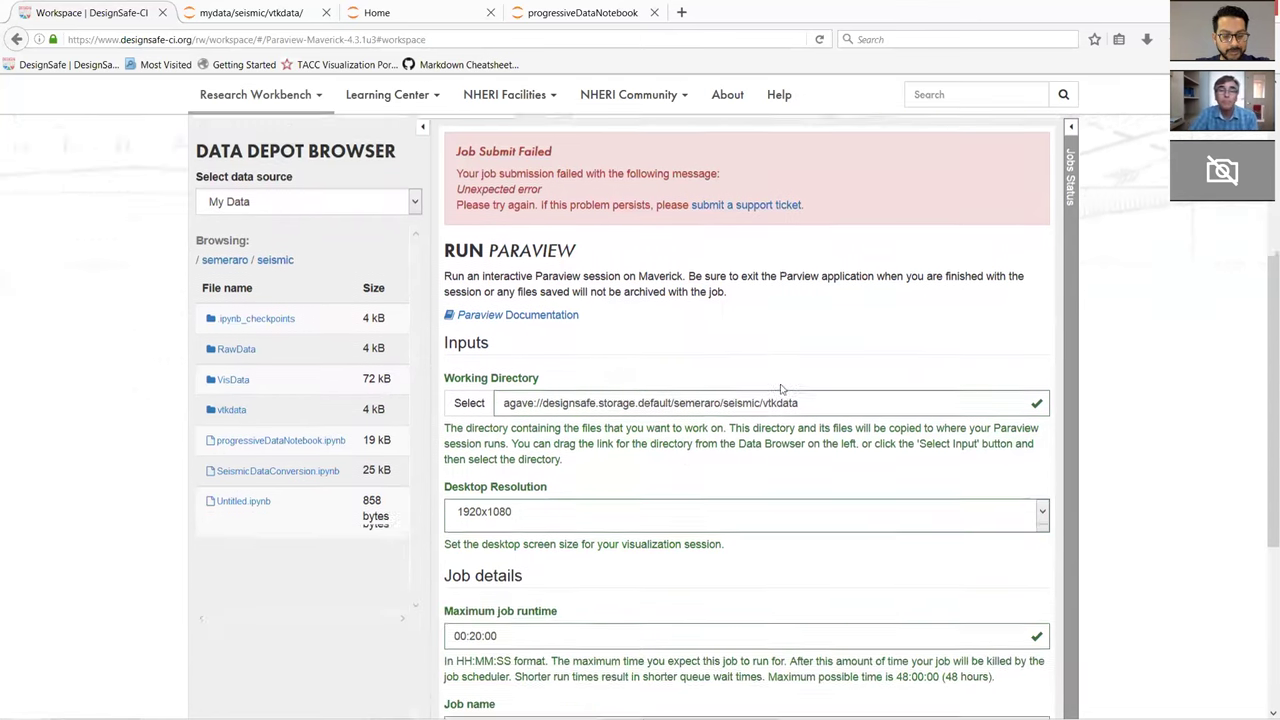
Resubmit the dsSeismic Paraview job and connect to its interactive session once it has started
{"action": "scroll", "coordinate": [782, 390], "scroll_direction": "down", "scroll_amount": 3}
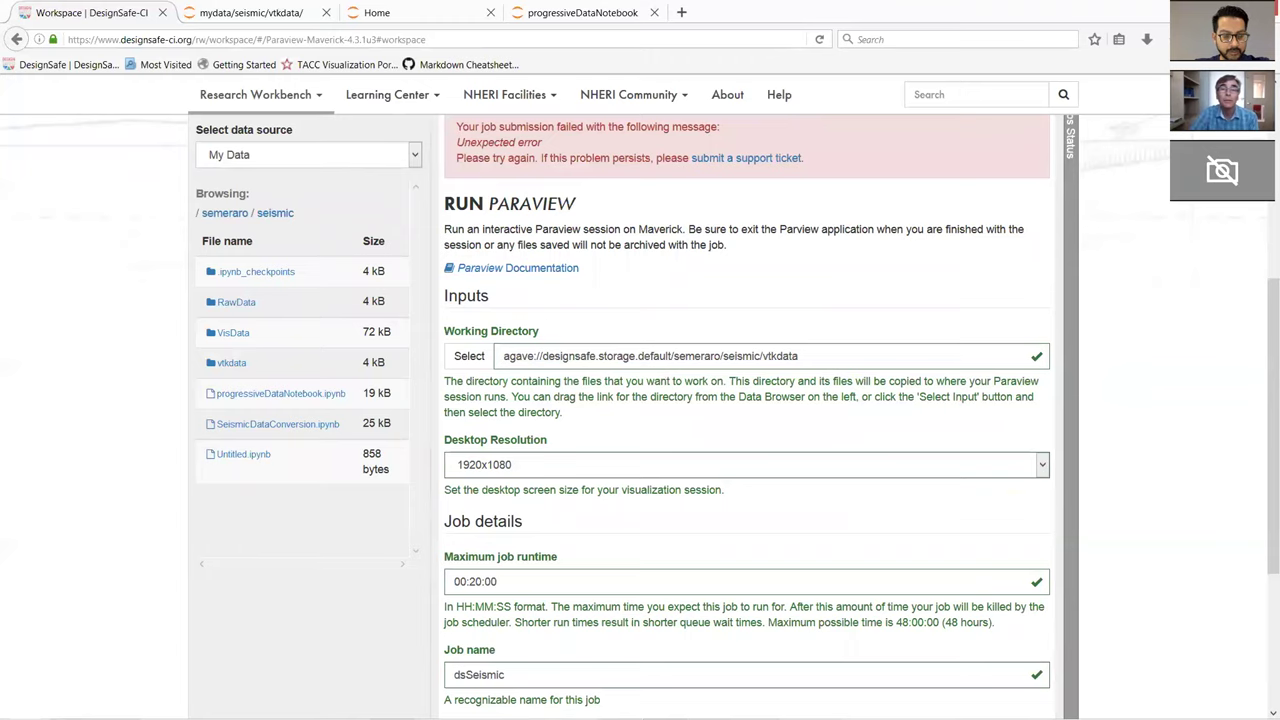
{"action": "scroll", "coordinate": [817, 273], "scroll_direction": "down", "scroll_amount": 2}
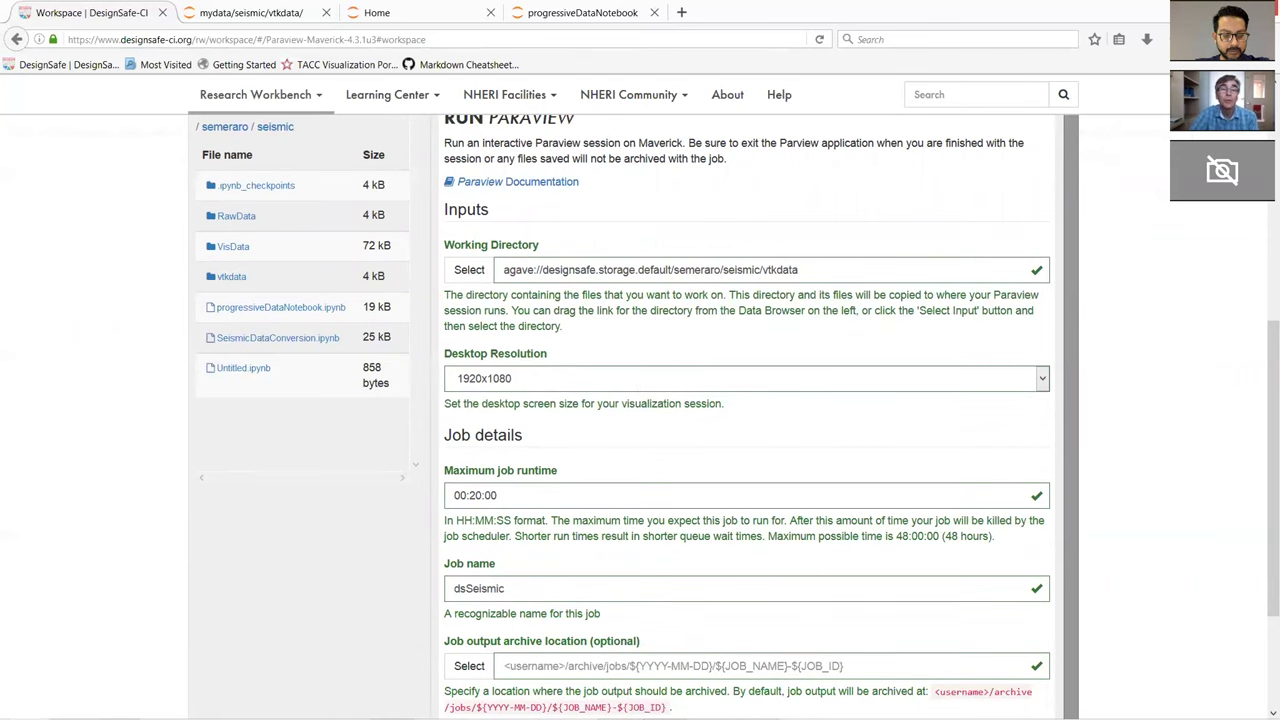
{"action": "scroll", "coordinate": [527, 390], "scroll_direction": "down", "scroll_amount": 4}
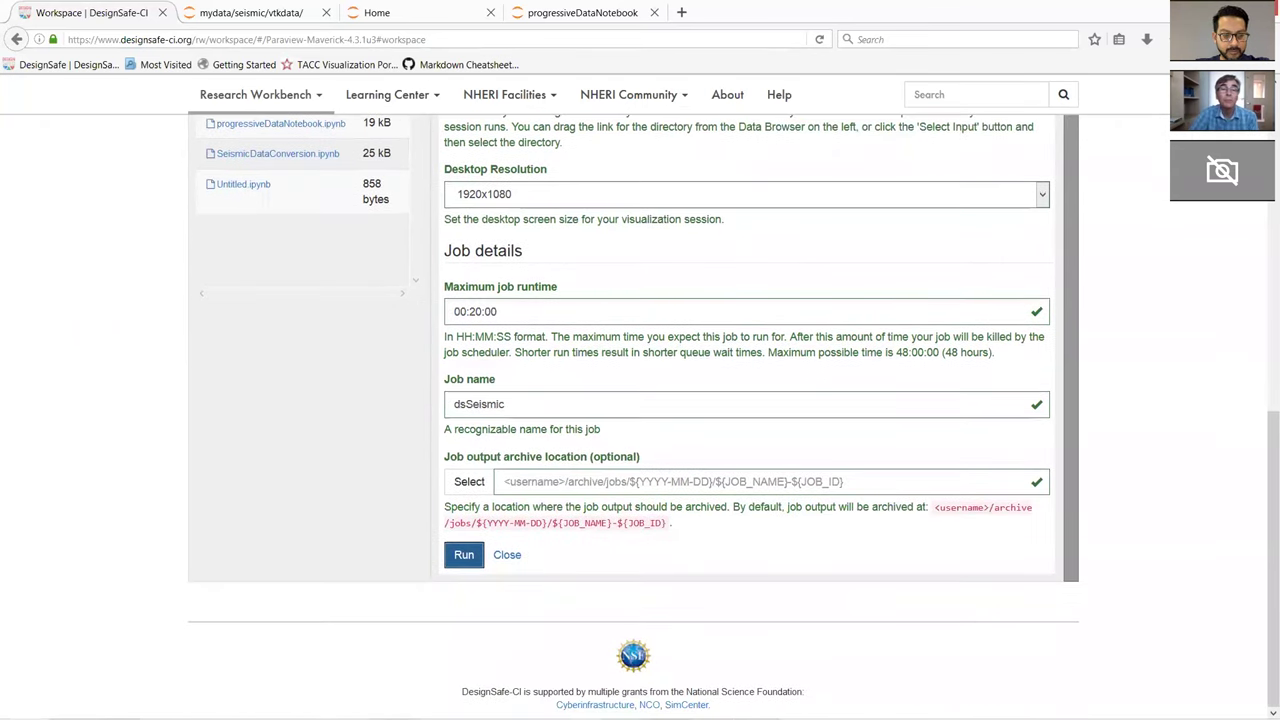
{"action": "left_click", "coordinate": [464, 554]}
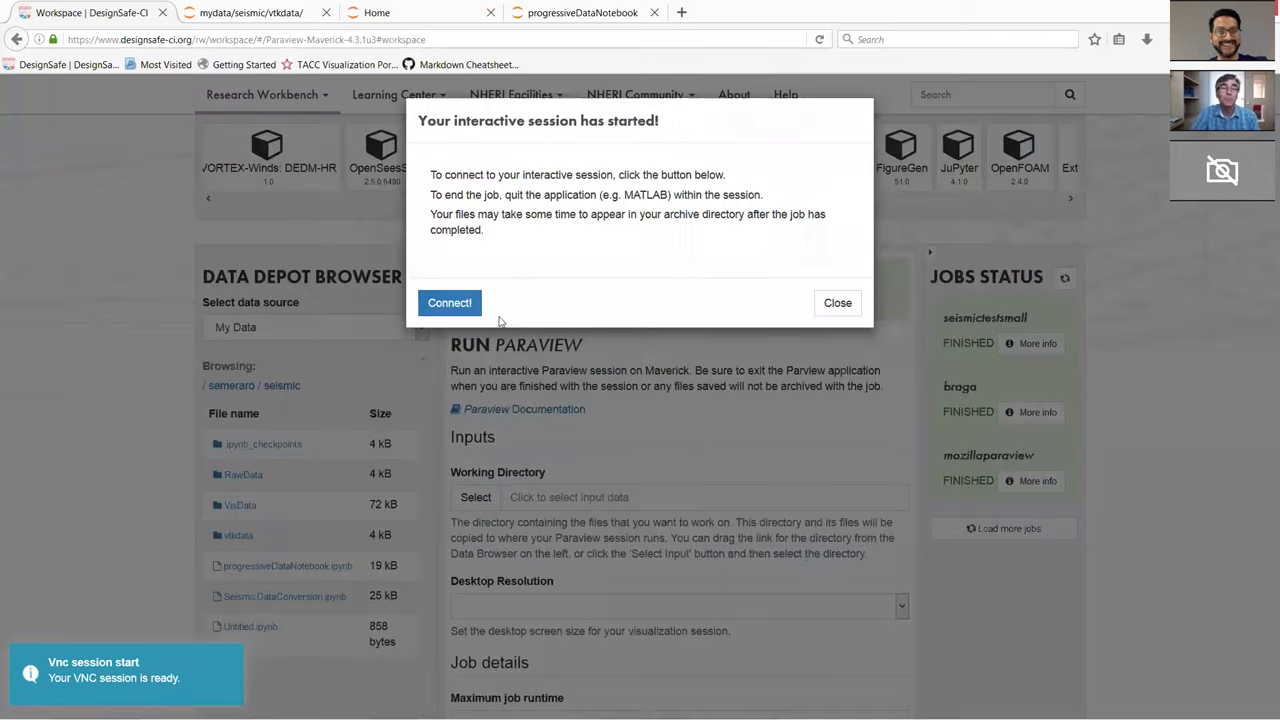
{"action": "left_click", "coordinate": [449, 304]}
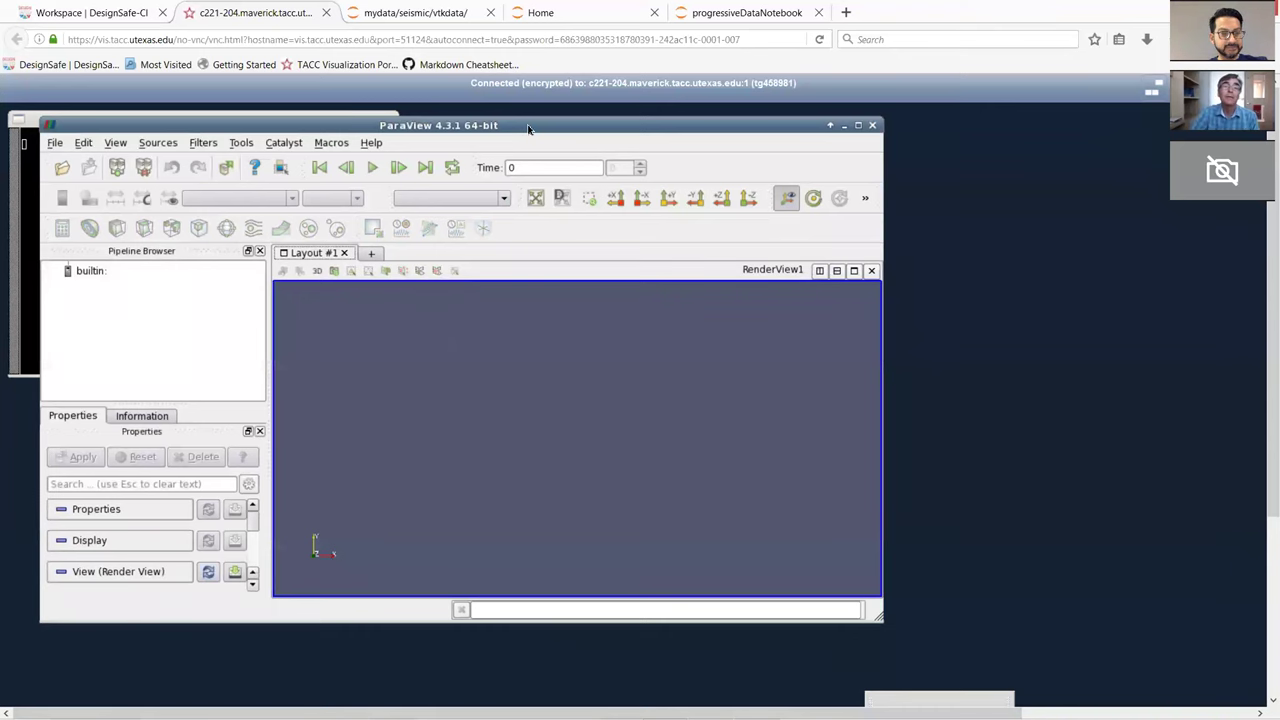
{"action": "left_click_drag", "start_coordinate": [547, 128], "coordinate": [661, 140]}
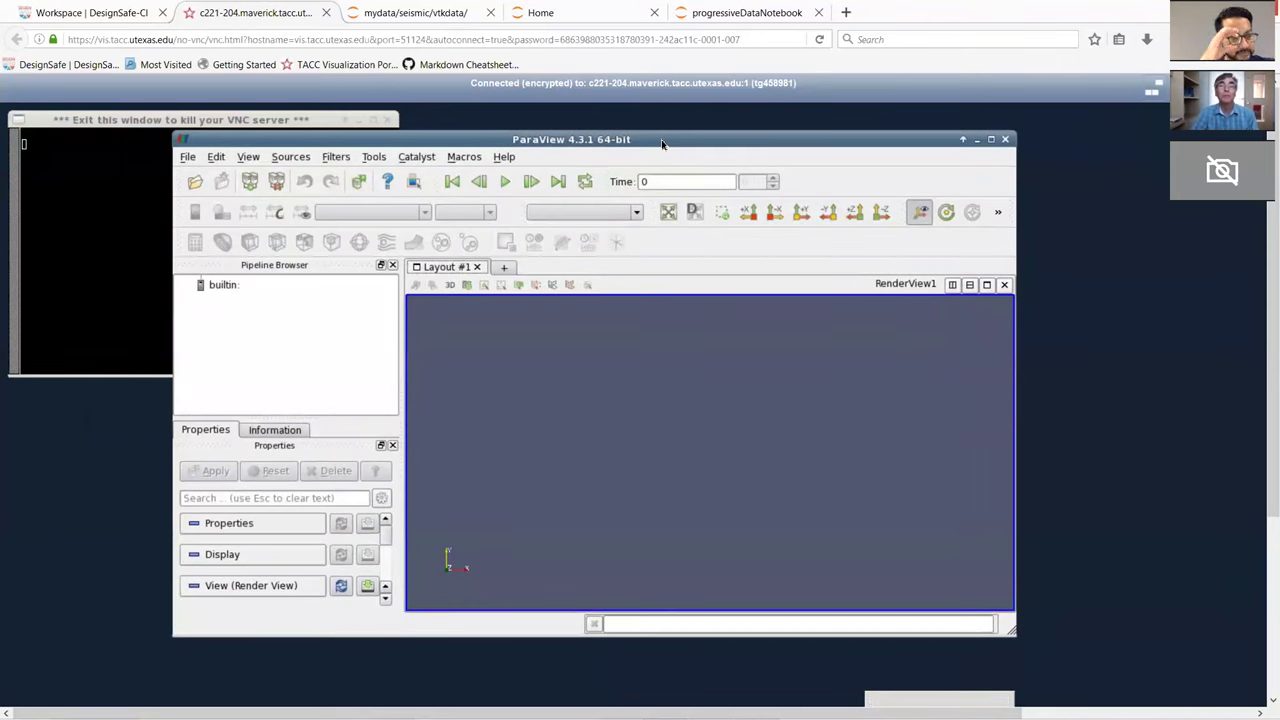
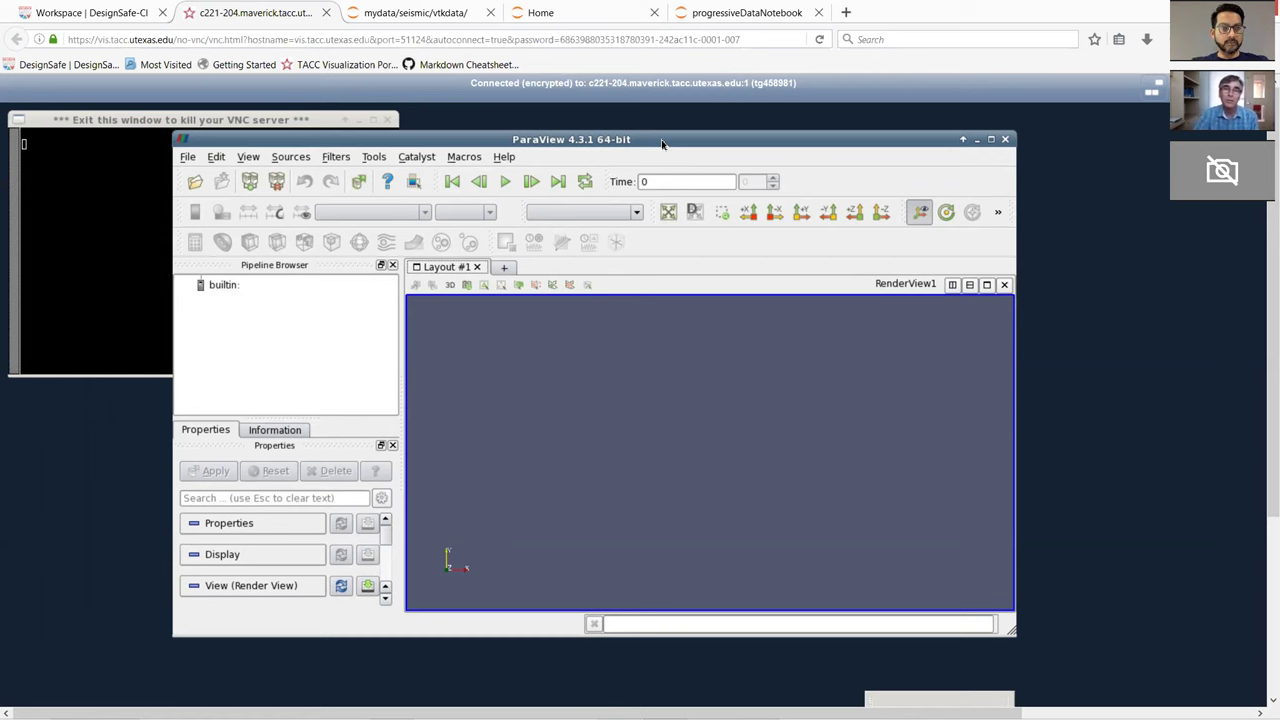
Open the grouped file..vtk time series from the job's vtkdata folder in ParaView
{"action": "left_click_drag", "start_coordinate": [661, 144], "coordinate": [635, 151]}
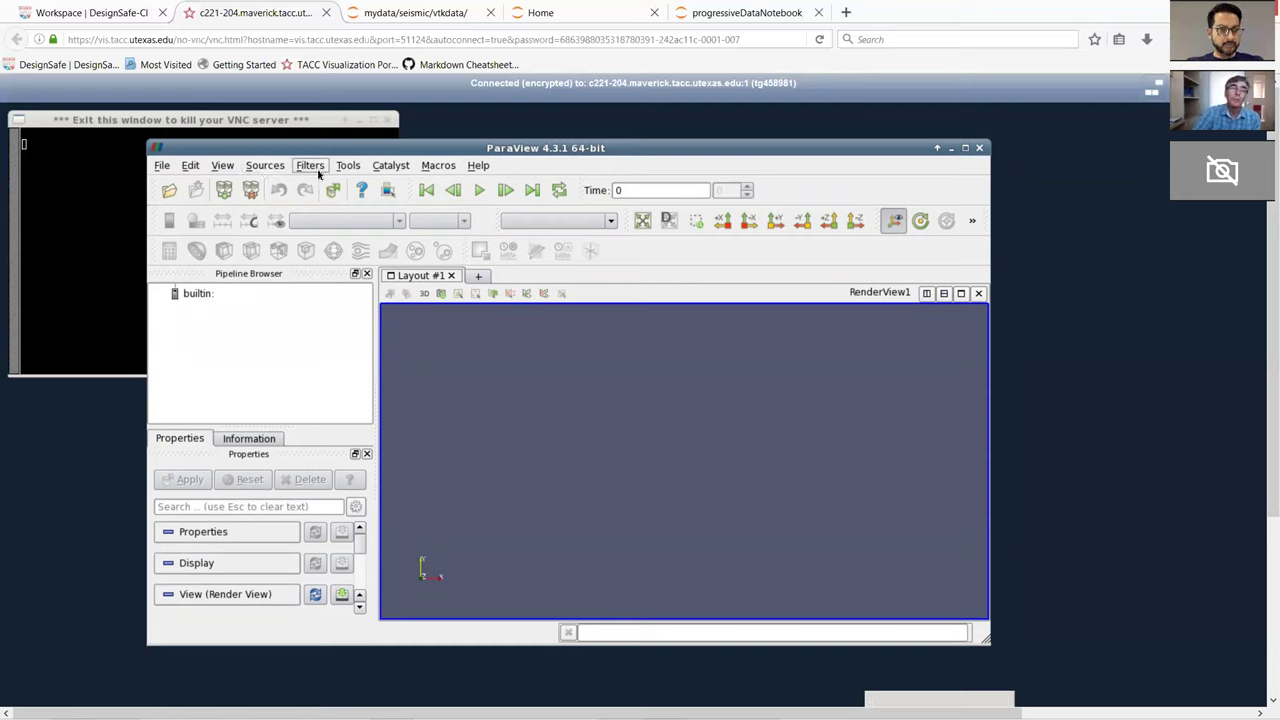
{"action": "left_click", "coordinate": [162, 166]}
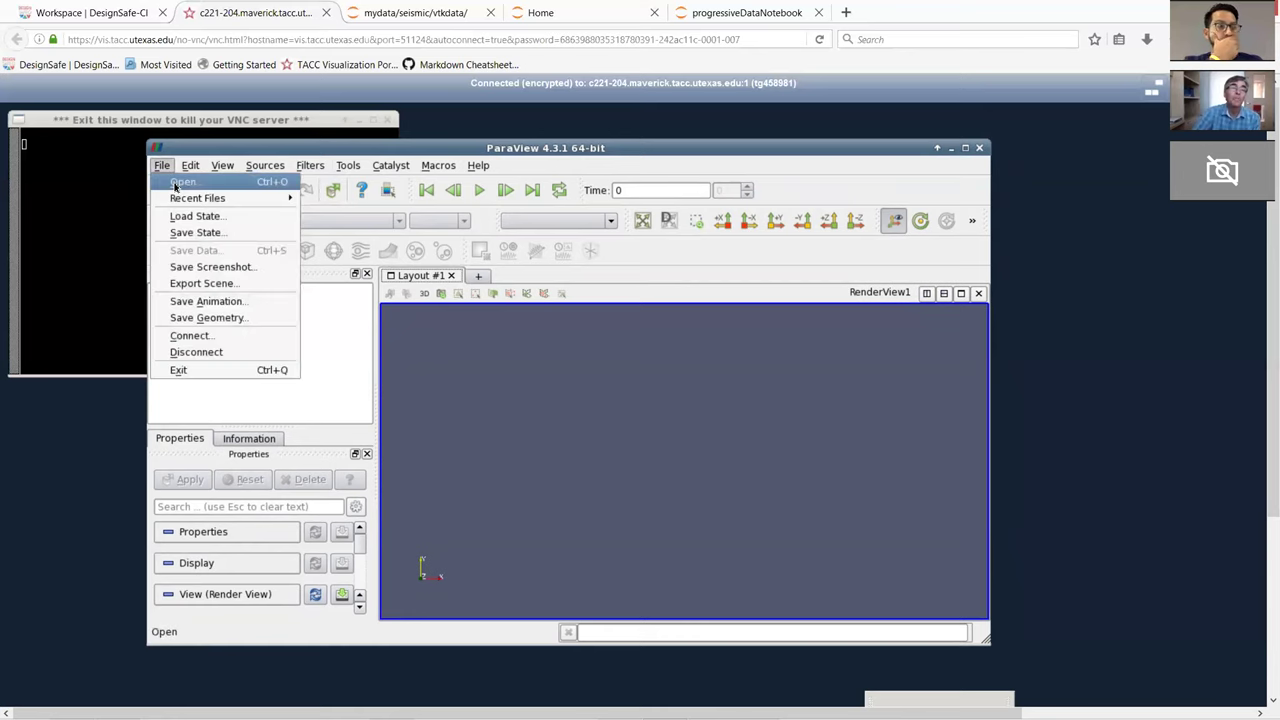
{"action": "left_click", "coordinate": [176, 183]}
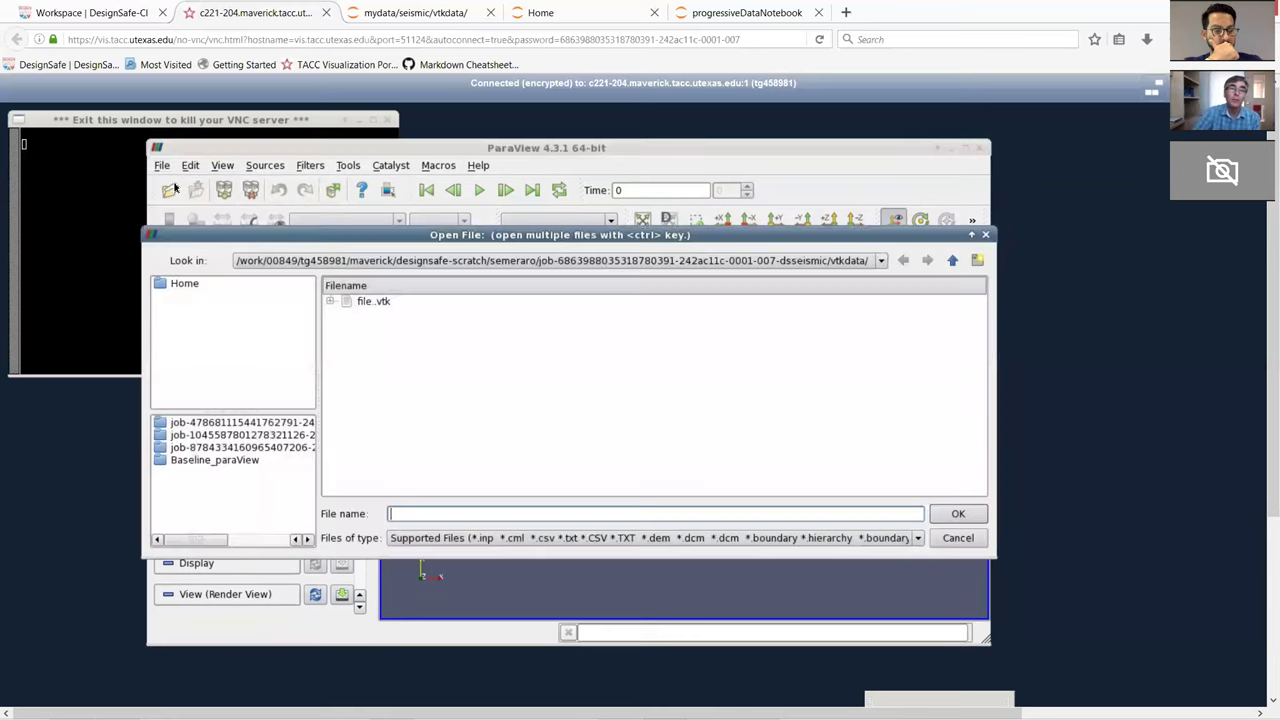
{"action": "left_click", "coordinate": [331, 302]}
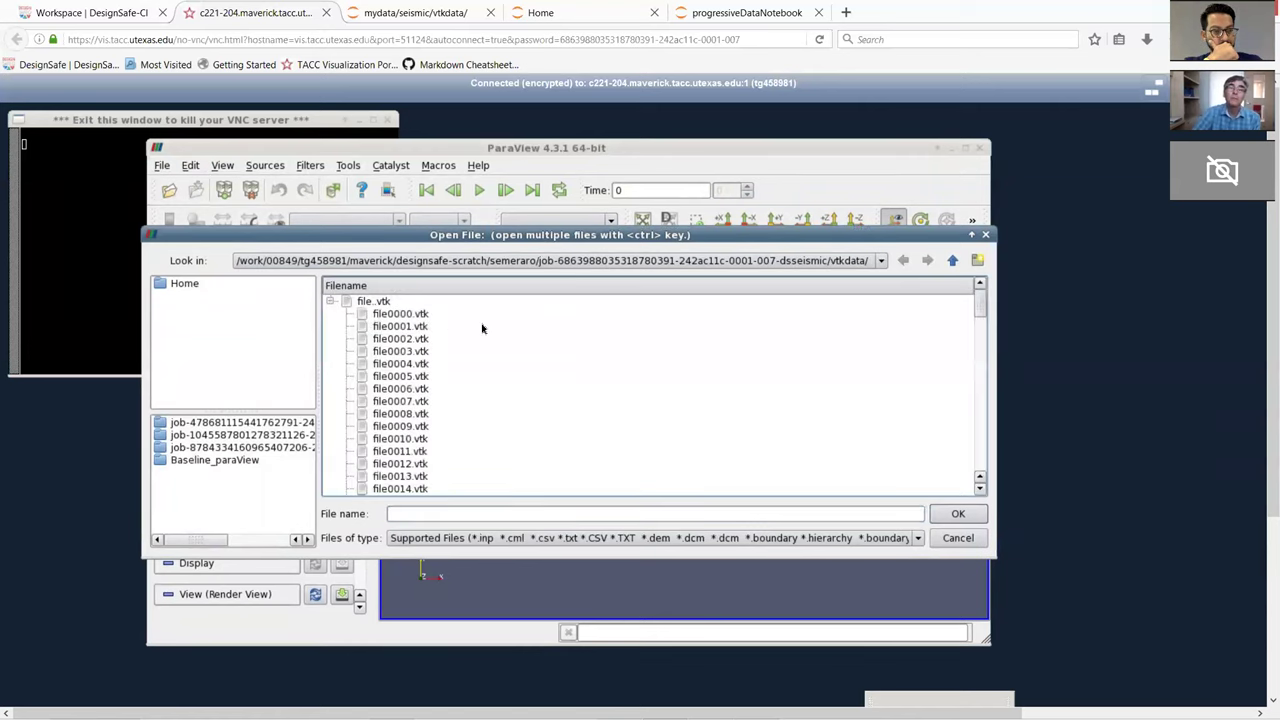
{"action": "scroll", "coordinate": [481, 328], "scroll_direction": "down", "scroll_amount": 1}
{"action": "scroll", "coordinate": [481, 328], "scroll_direction": "up", "scroll_amount": 1}
{"action": "left_click", "coordinate": [330, 302]}
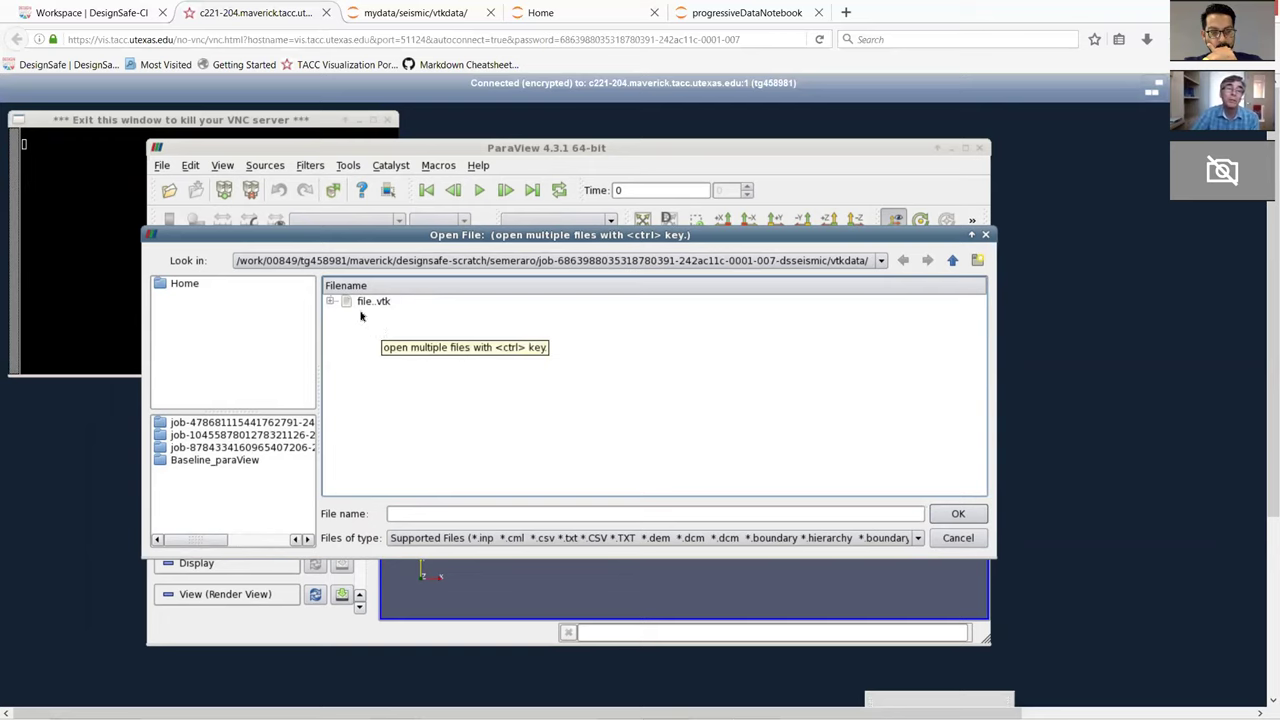
{"action": "left_click", "coordinate": [352, 306]}
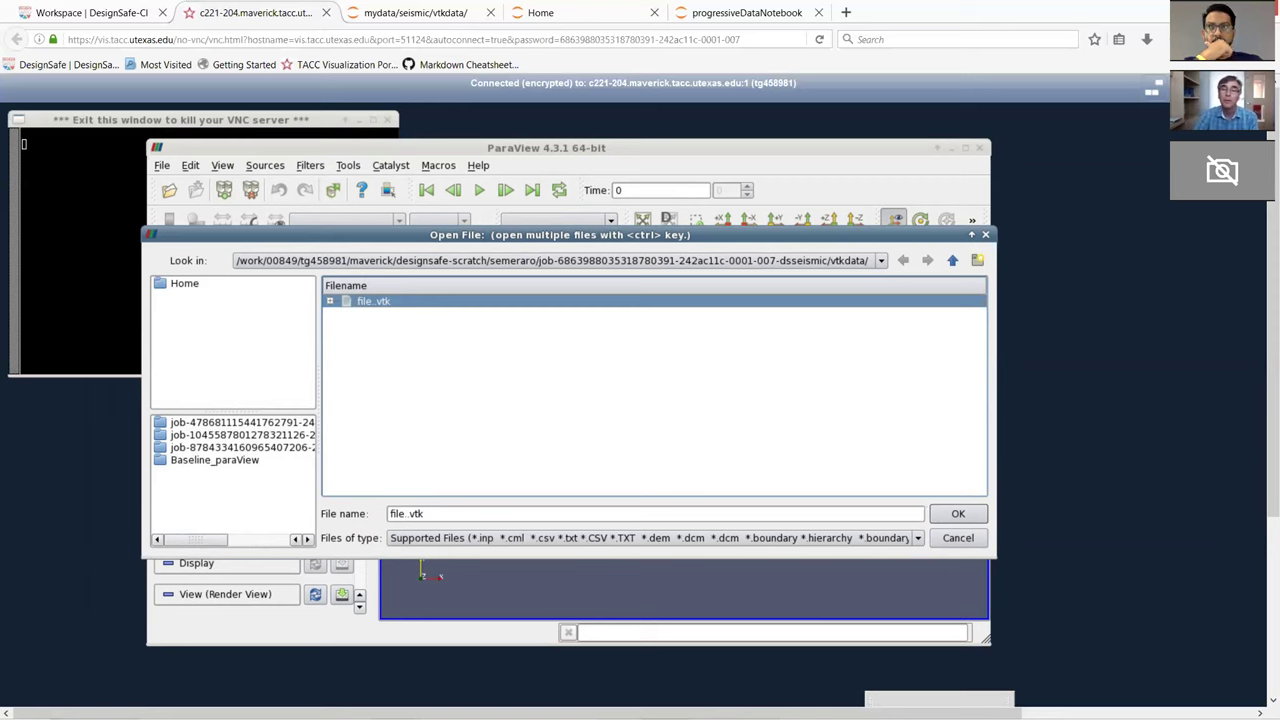
{"action": "left_click", "coordinate": [958, 513]}
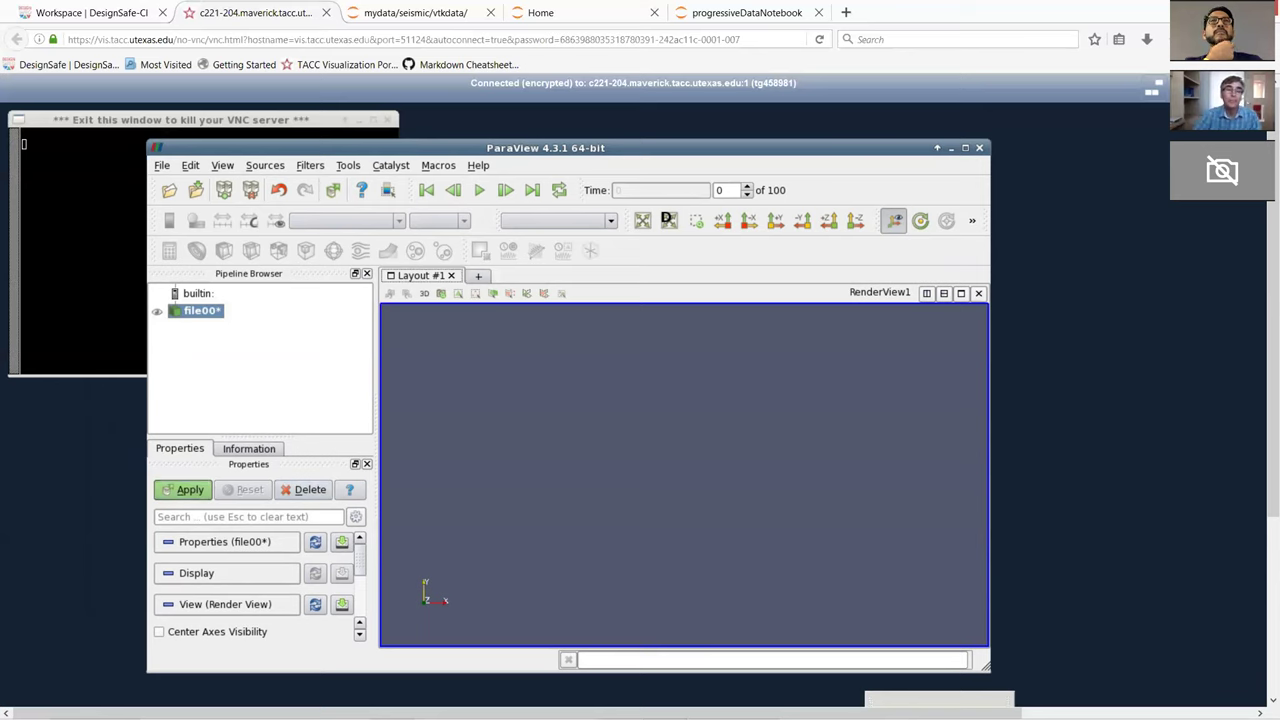
Review the file00* reader's properties and apply them to render the seismic data
{"action": "scroll", "coordinate": [255, 580], "scroll_direction": "down", "scroll_amount": 2}
{"action": "scroll", "coordinate": [255, 580], "scroll_direction": "down", "scroll_amount": 3}
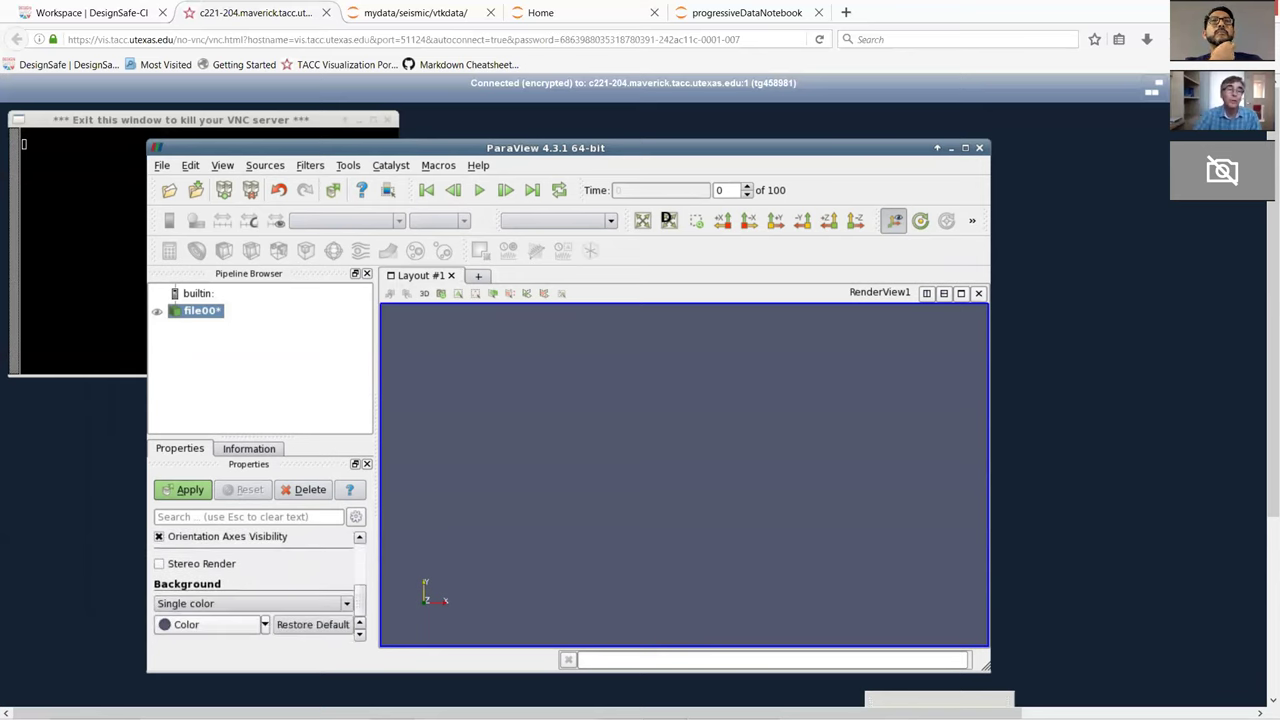
{"action": "scroll", "coordinate": [255, 580], "scroll_direction": "up", "scroll_amount": 5}
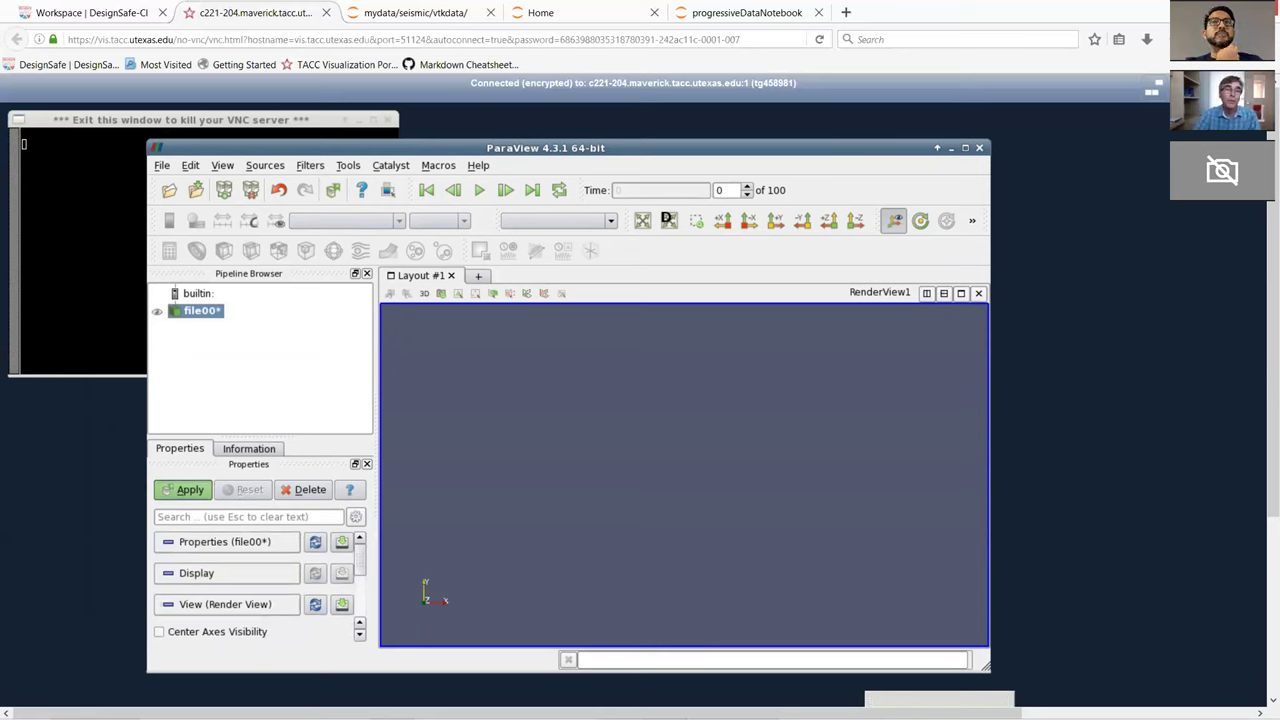
{"action": "left_click", "coordinate": [185, 489]}
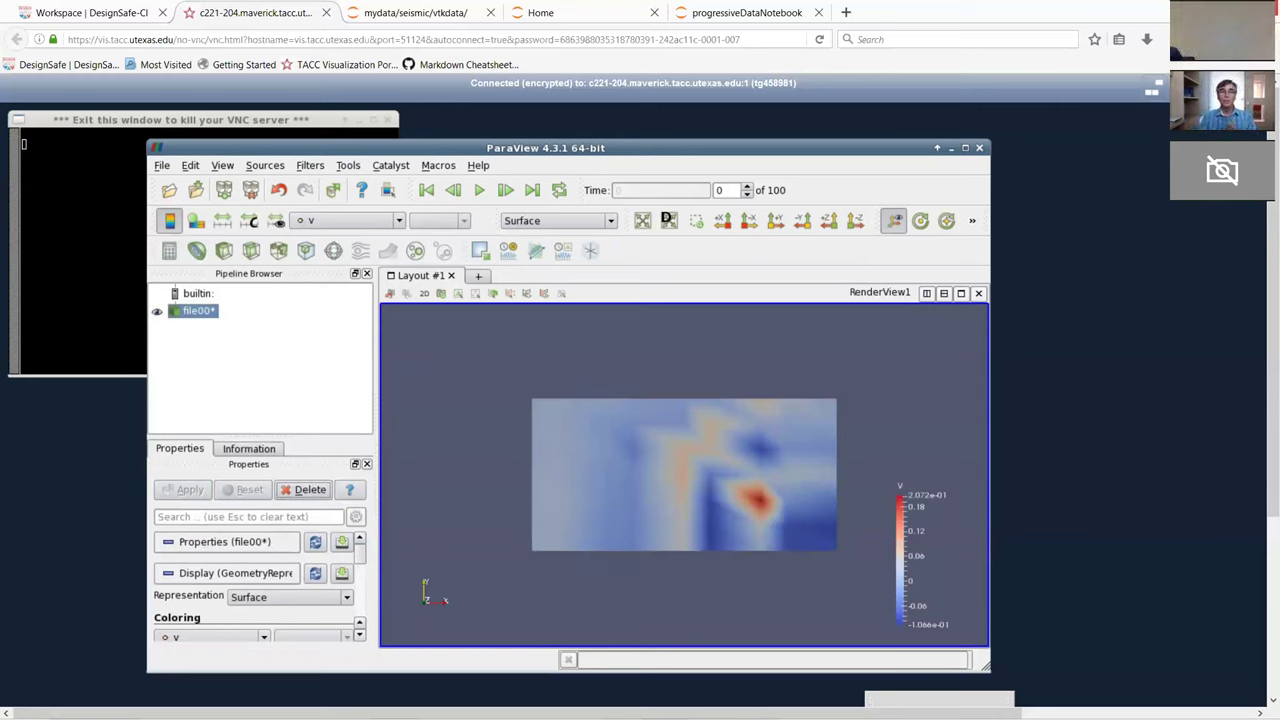
Play the seismic animation through its time steps in a flat view along the Z axis and in a tilted 3D view
{"action": "left_click", "coordinate": [479, 191]}
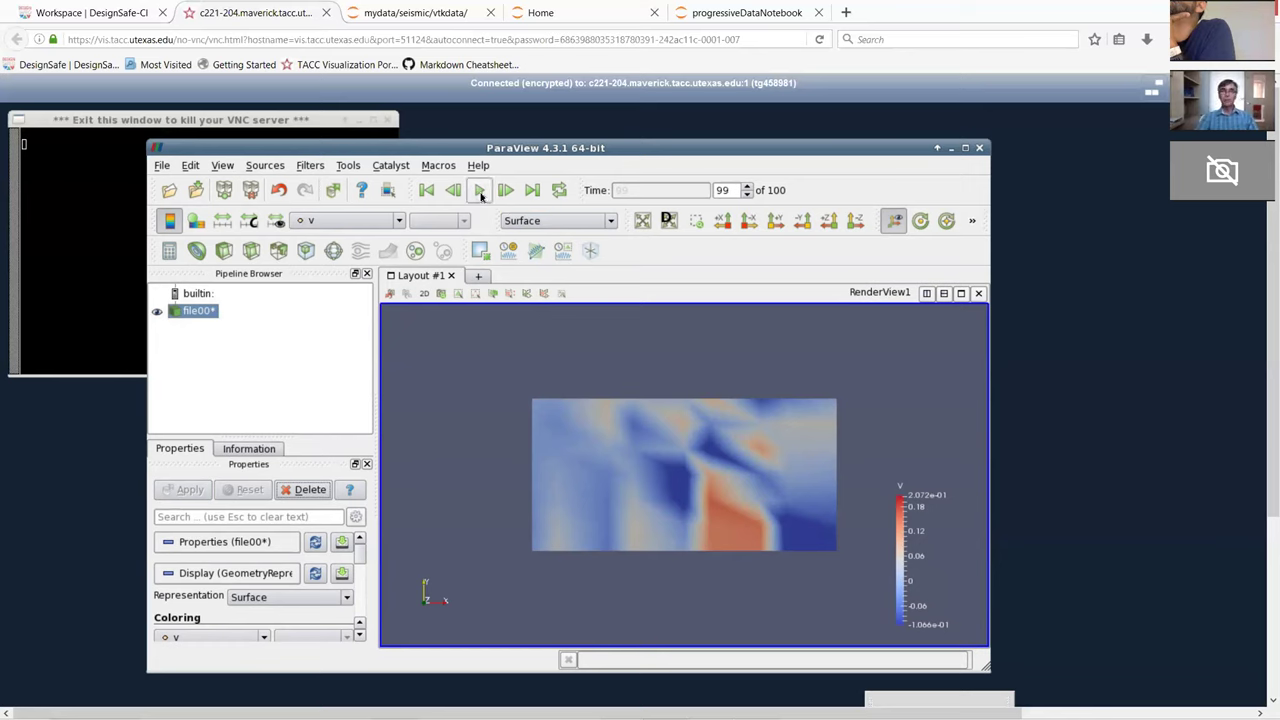
{"action": "left_click", "coordinate": [480, 192]}
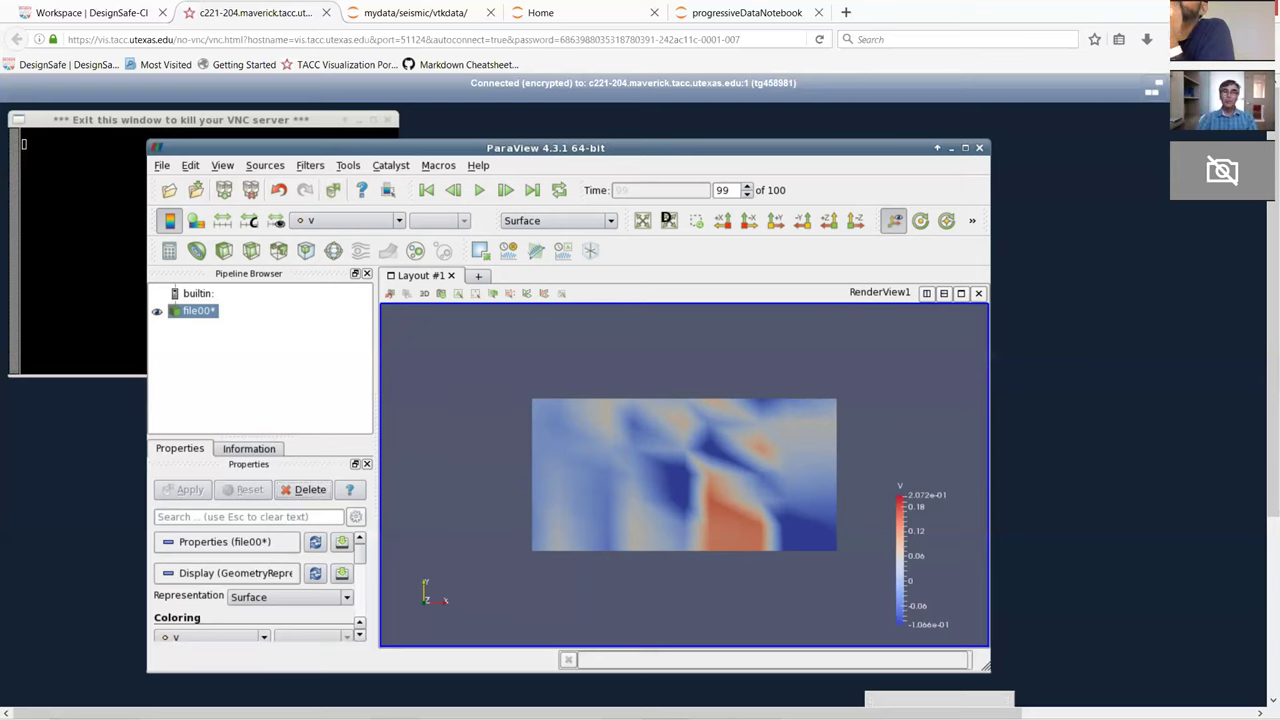
{"action": "left_click_drag", "start_coordinate": [640, 443], "coordinate": [677, 471]}
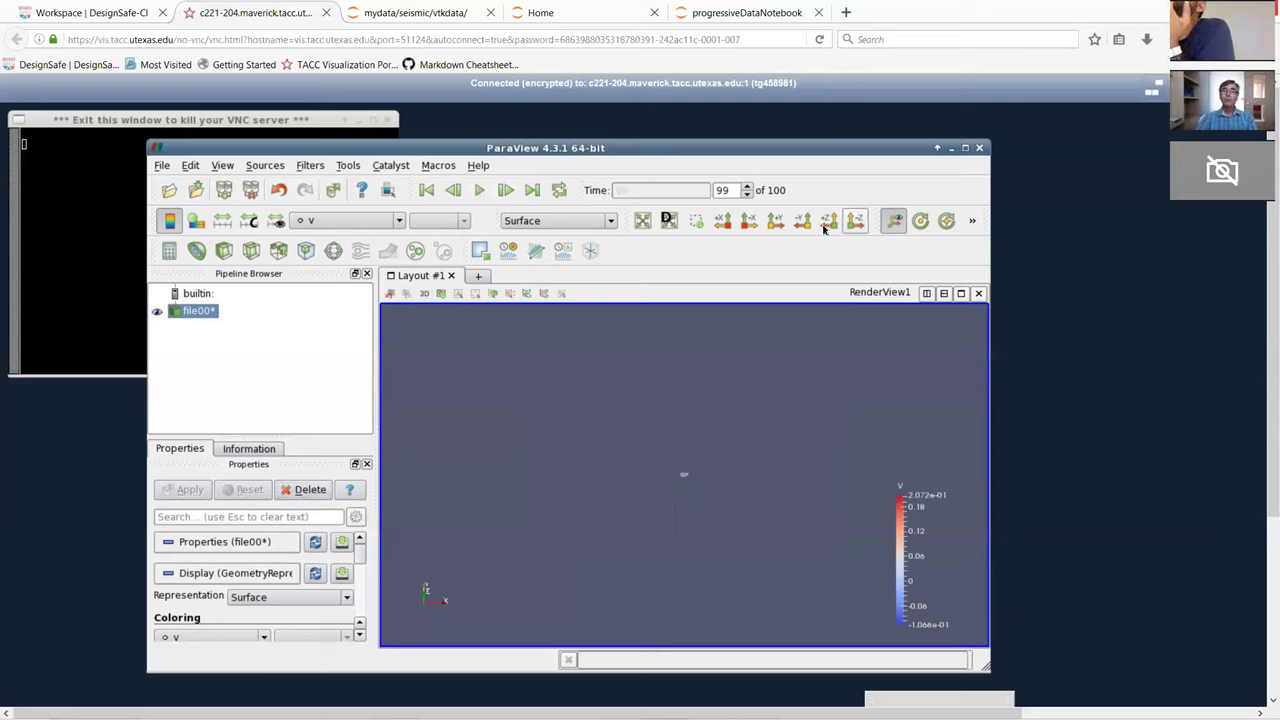
{"action": "left_click", "coordinate": [858, 226]}
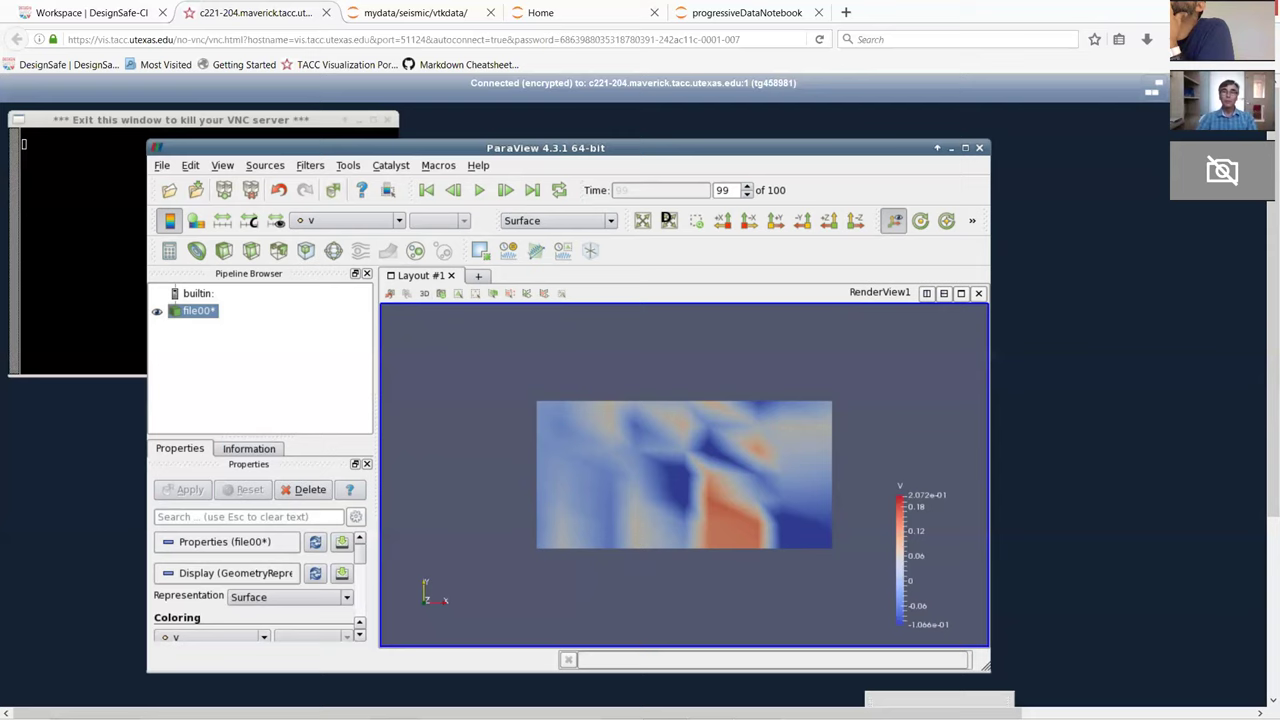
{"action": "left_click_drag", "start_coordinate": [700, 600], "coordinate": [757, 520]}
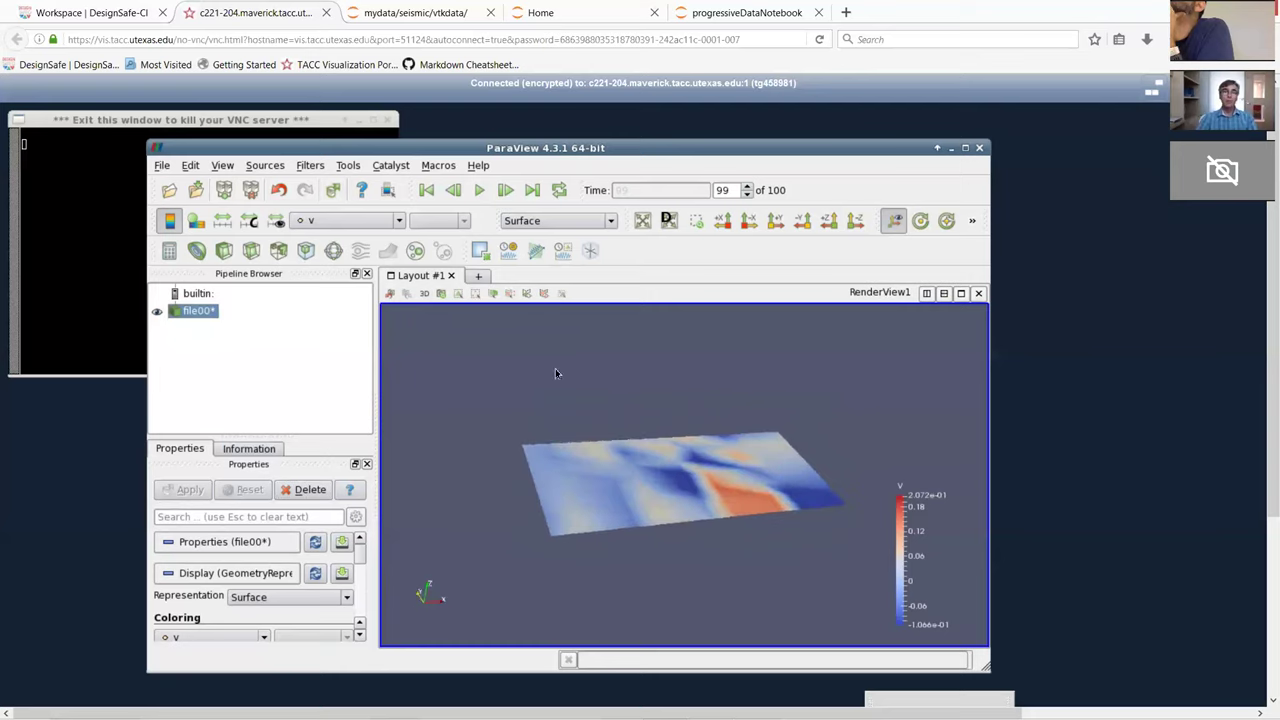
{"action": "left_click", "coordinate": [479, 191]}
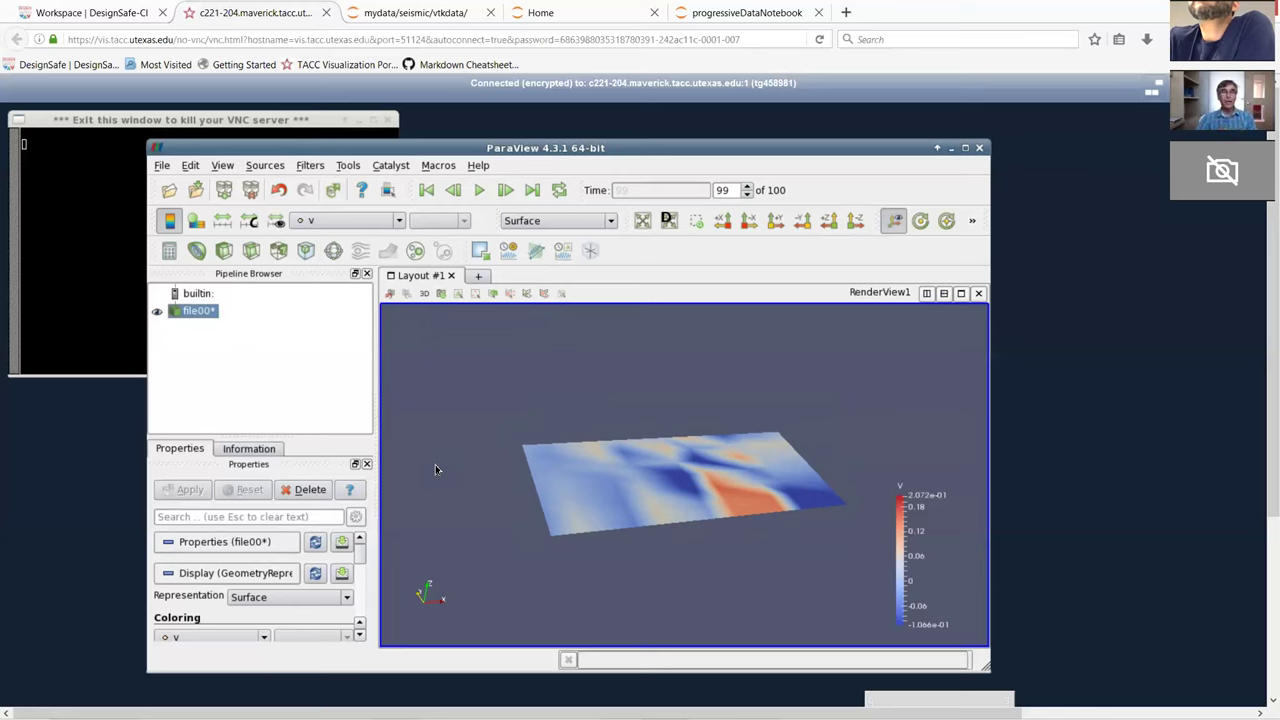
Add a Warp By Scalar filter to the file00* dataset
{"action": "left_click", "coordinate": [308, 167]}
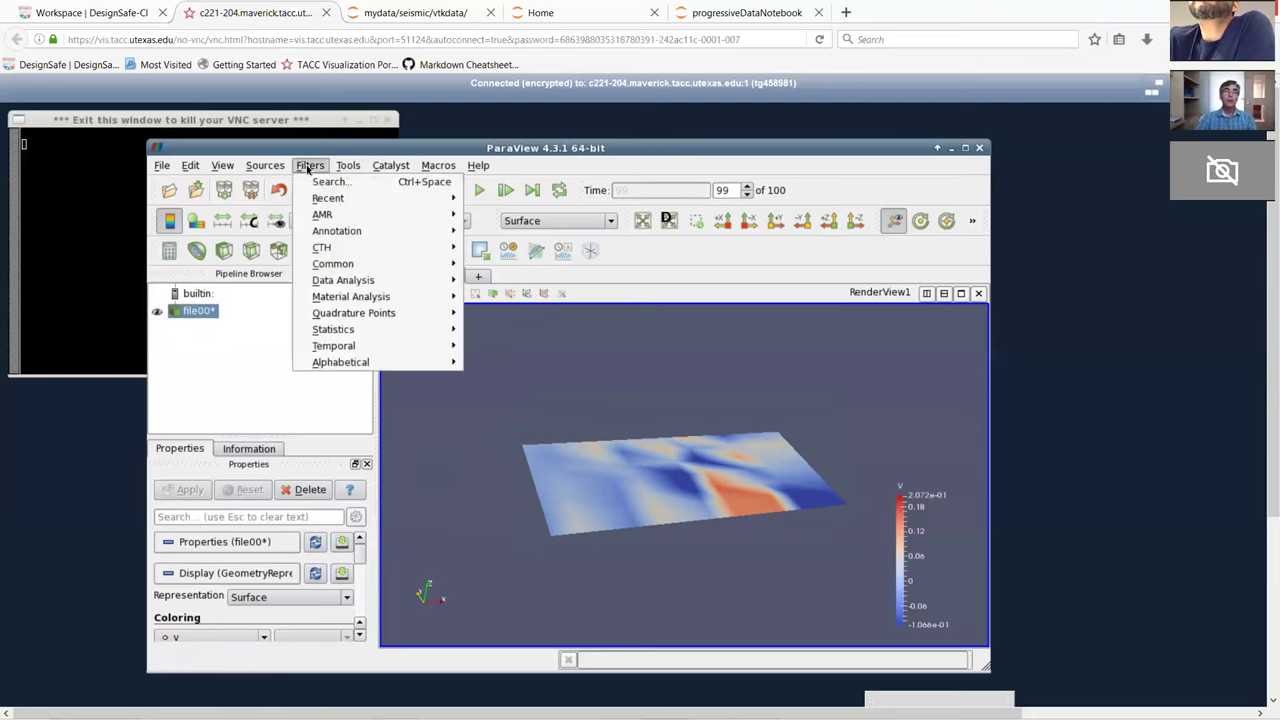
{"action": "mouse_move", "coordinate": [326, 246]}
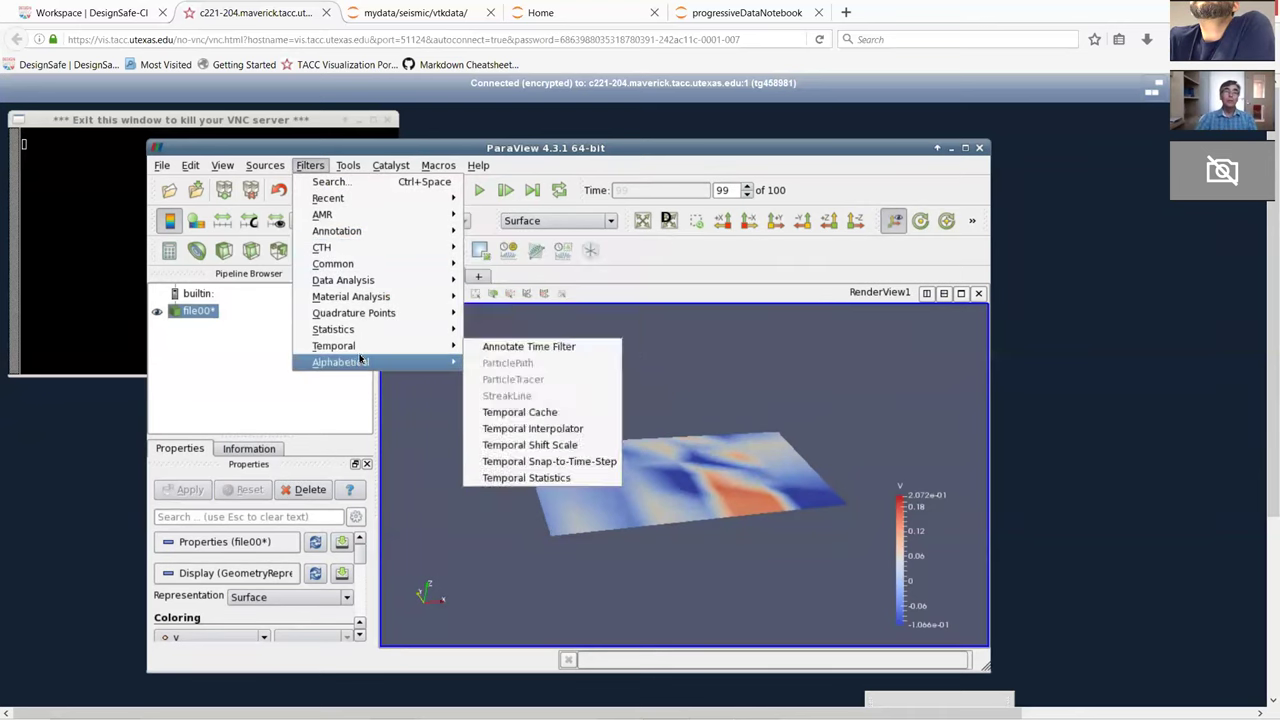
{"action": "mouse_move", "coordinate": [340, 362]}
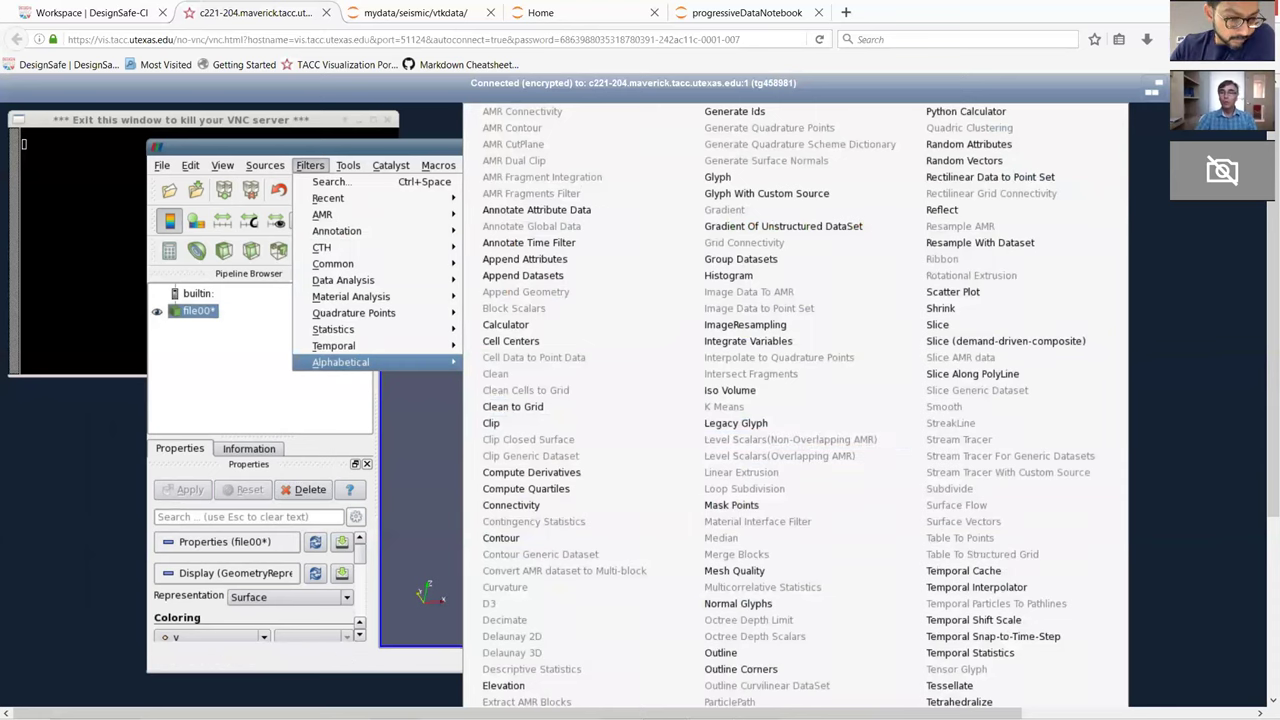
{"action": "scroll", "coordinate": [640, 400], "scroll_direction": "down", "scroll_amount": 5}
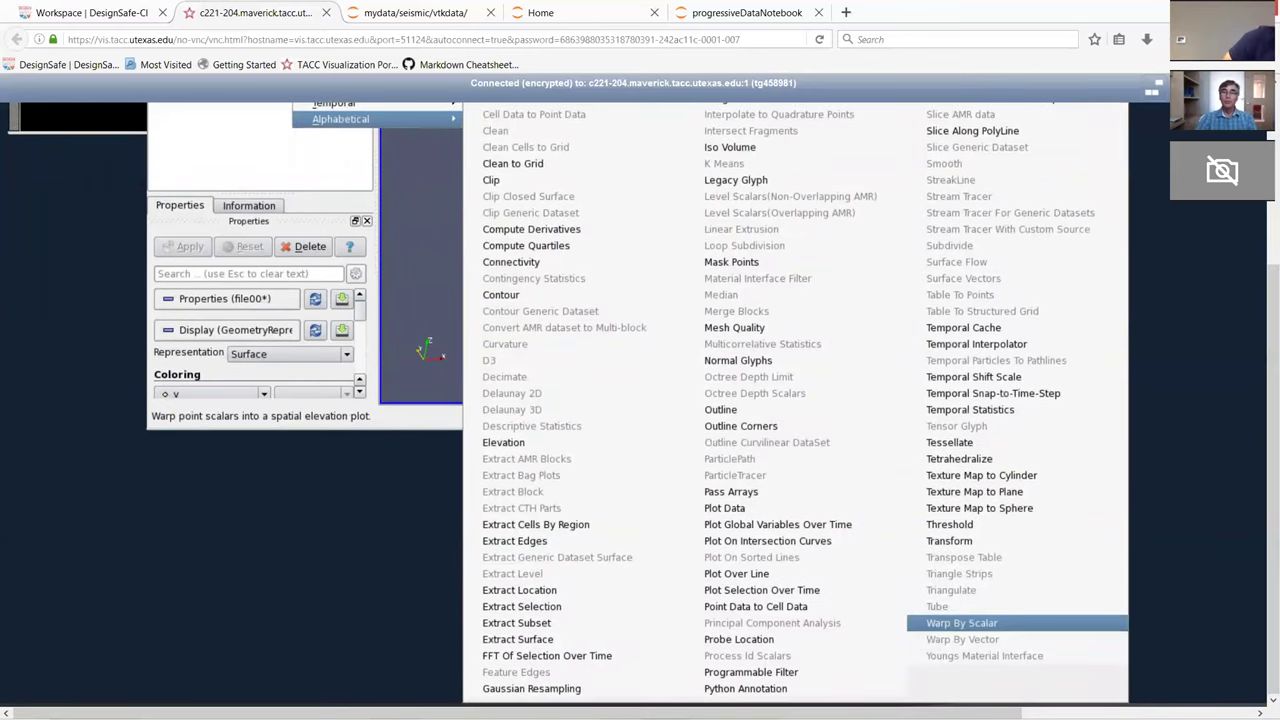
{"action": "left_click", "coordinate": [961, 622]}
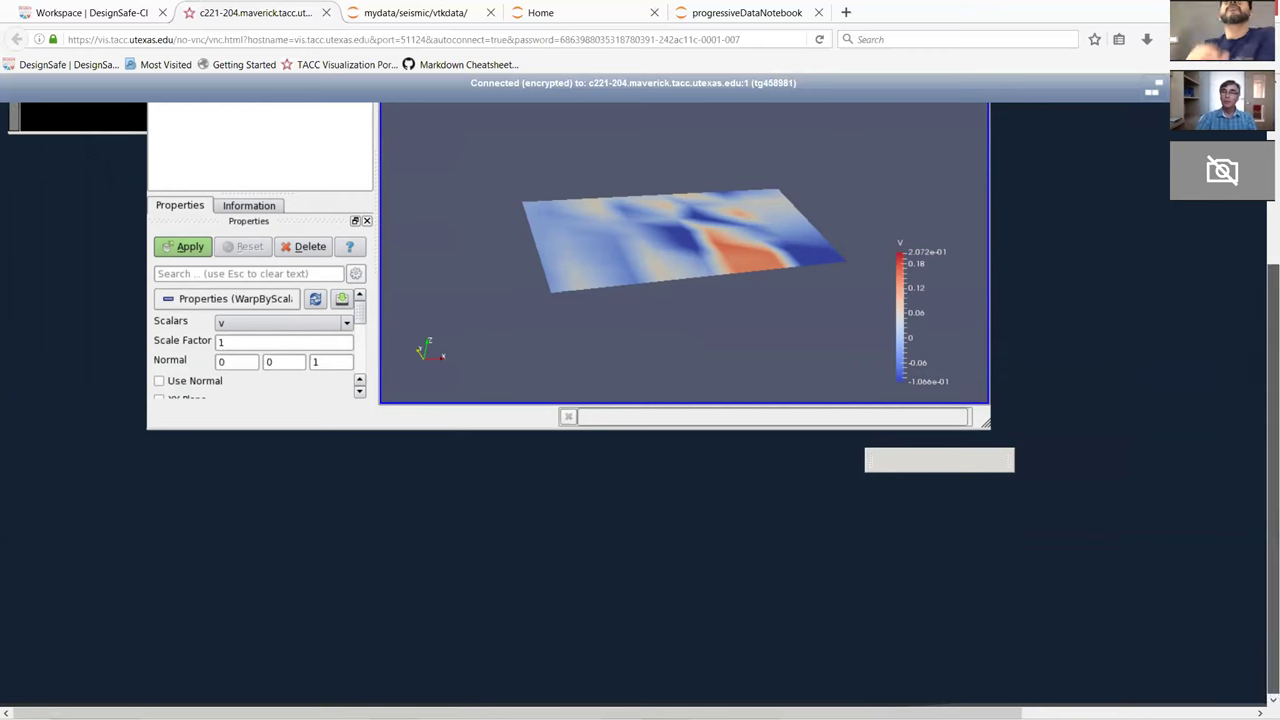
Set the Warp By Scalar scale factor to 10, apply the filter and inspect the warped surface up close
{"action": "scroll", "coordinate": [640, 400], "scroll_direction": "up", "scroll_amount": 4}
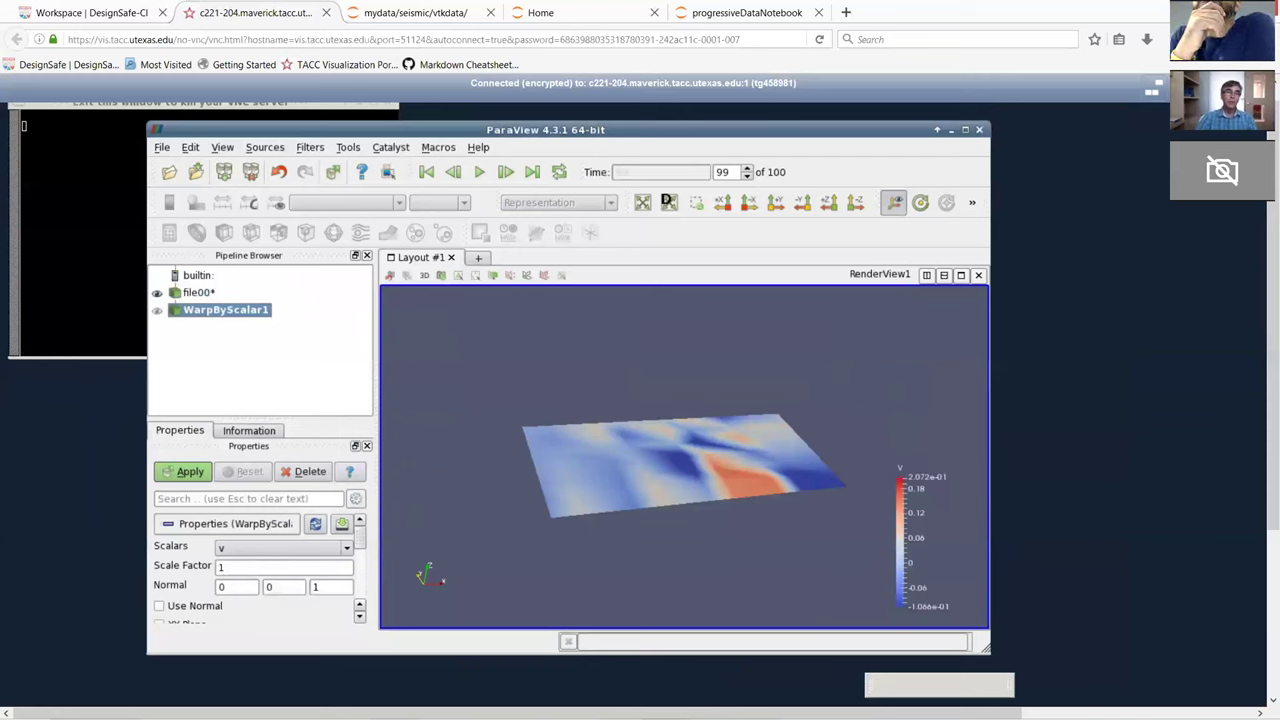
{"action": "scroll", "coordinate": [255, 570], "scroll_direction": "down", "scroll_amount": 8}
{"action": "scroll", "coordinate": [255, 565], "scroll_direction": "down", "scroll_amount": 1}
{"action": "scroll", "coordinate": [255, 565], "scroll_direction": "down", "scroll_amount": 3}
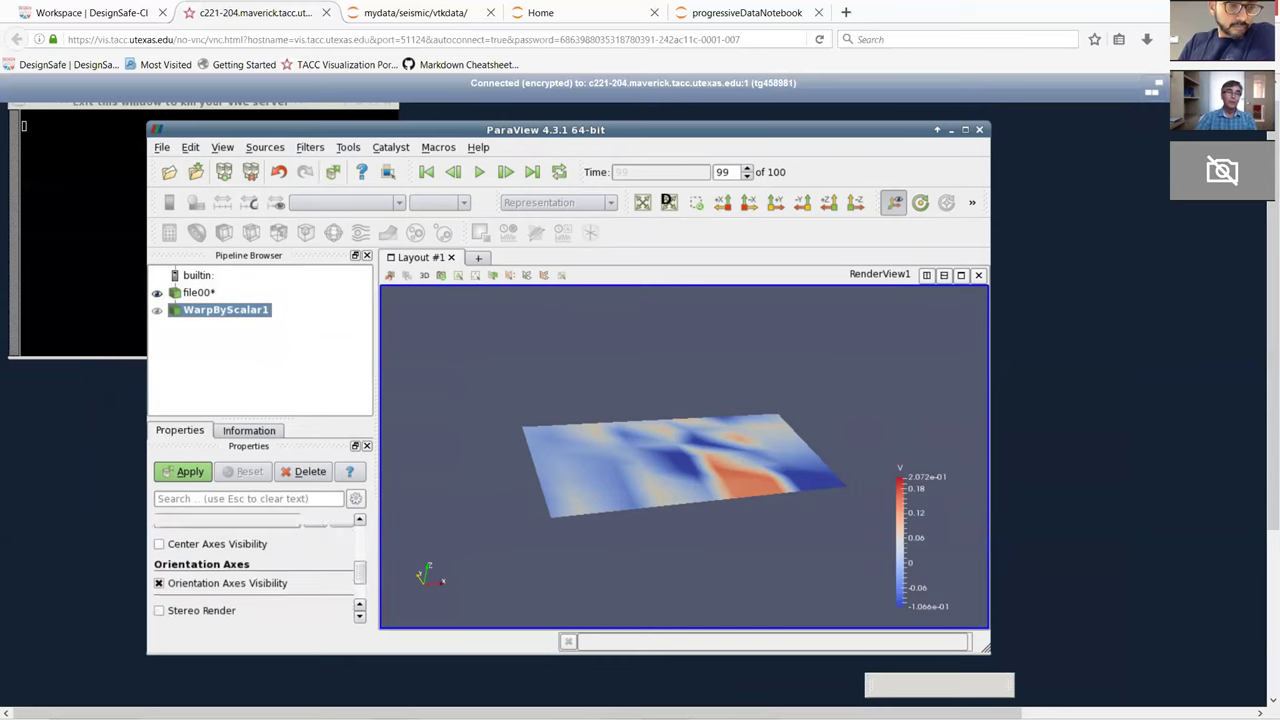
{"action": "scroll", "coordinate": [255, 565], "scroll_direction": "up", "scroll_amount": 12}
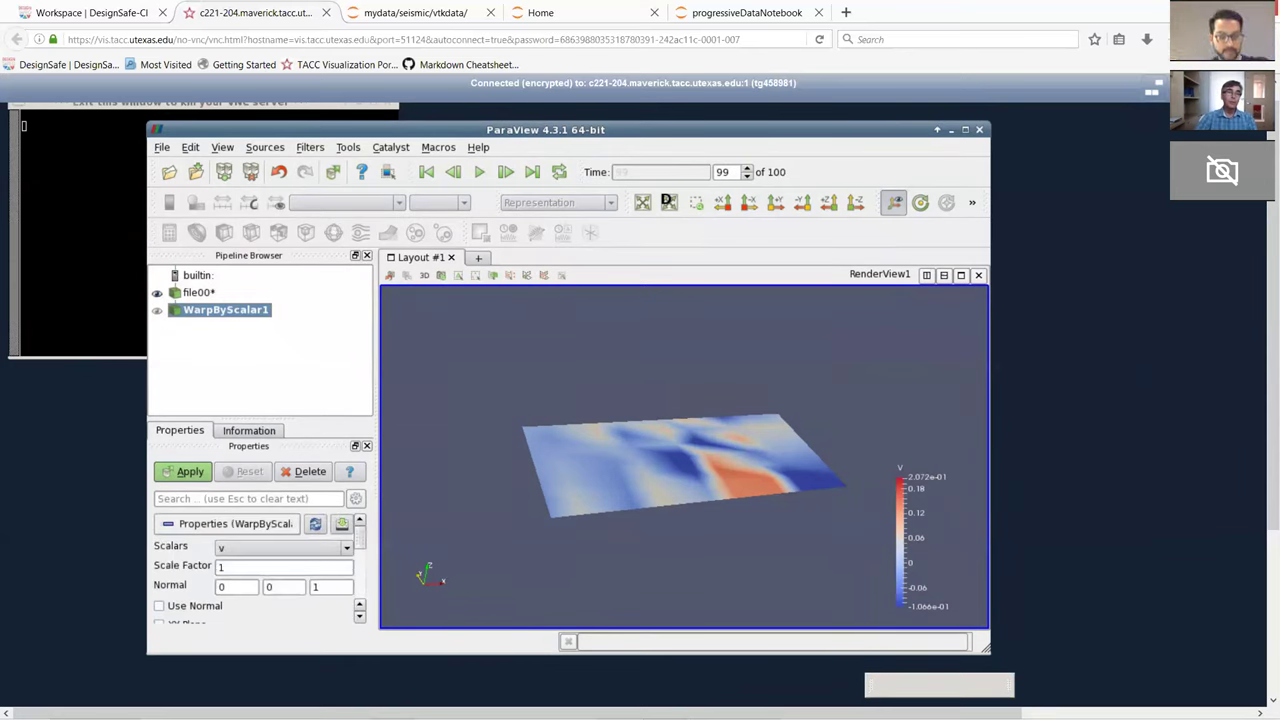
{"action": "left_click", "coordinate": [258, 567]}
{"action": "type", "text": "0"}
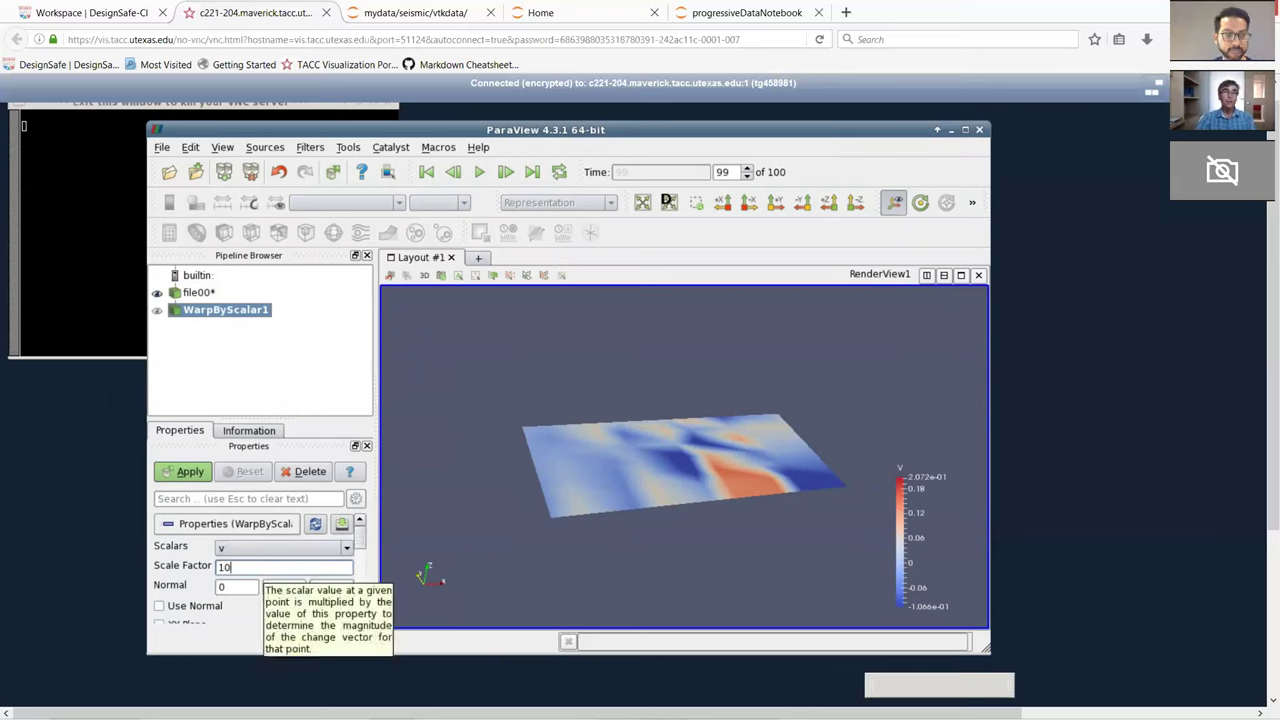
{"action": "left_click", "coordinate": [187, 477]}
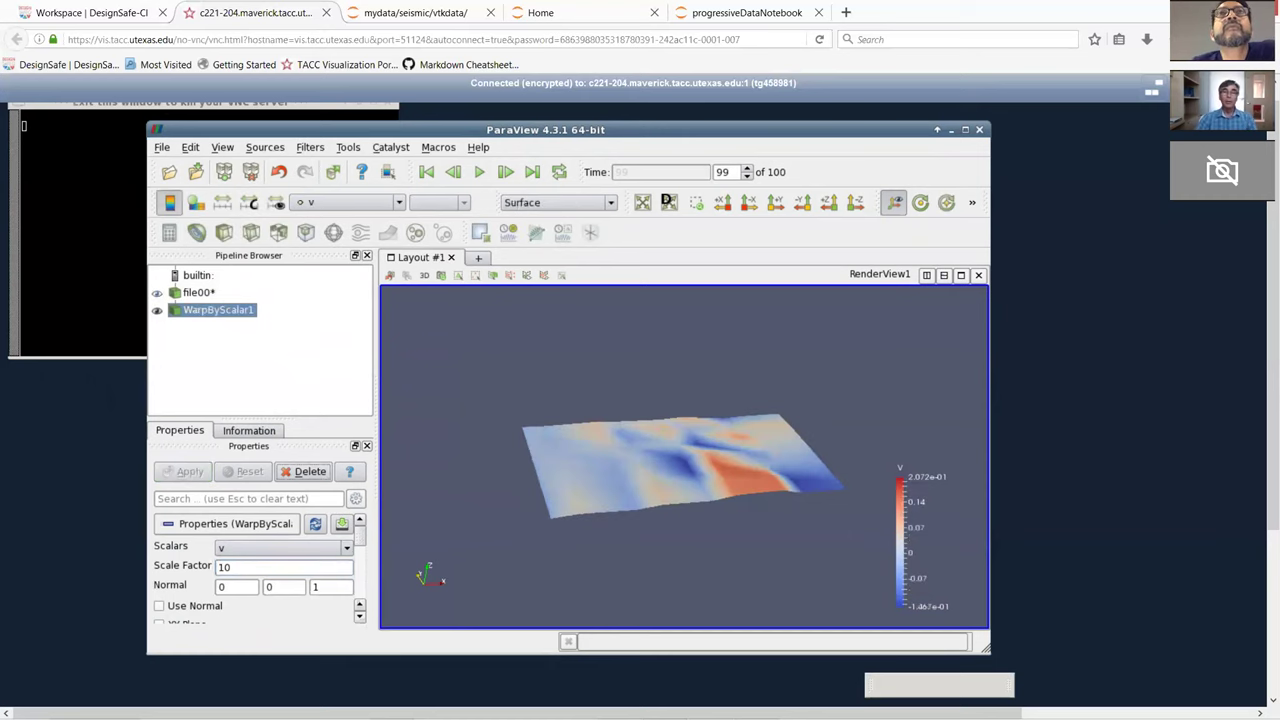
{"action": "mouse_move", "coordinate": [680, 400]}
{"action": "left_mouse_down"}
{"action": "mouse_move", "coordinate": [680, 470]}
{"action": "mouse_move", "coordinate": [680, 410]}
{"action": "left_mouse_up"}
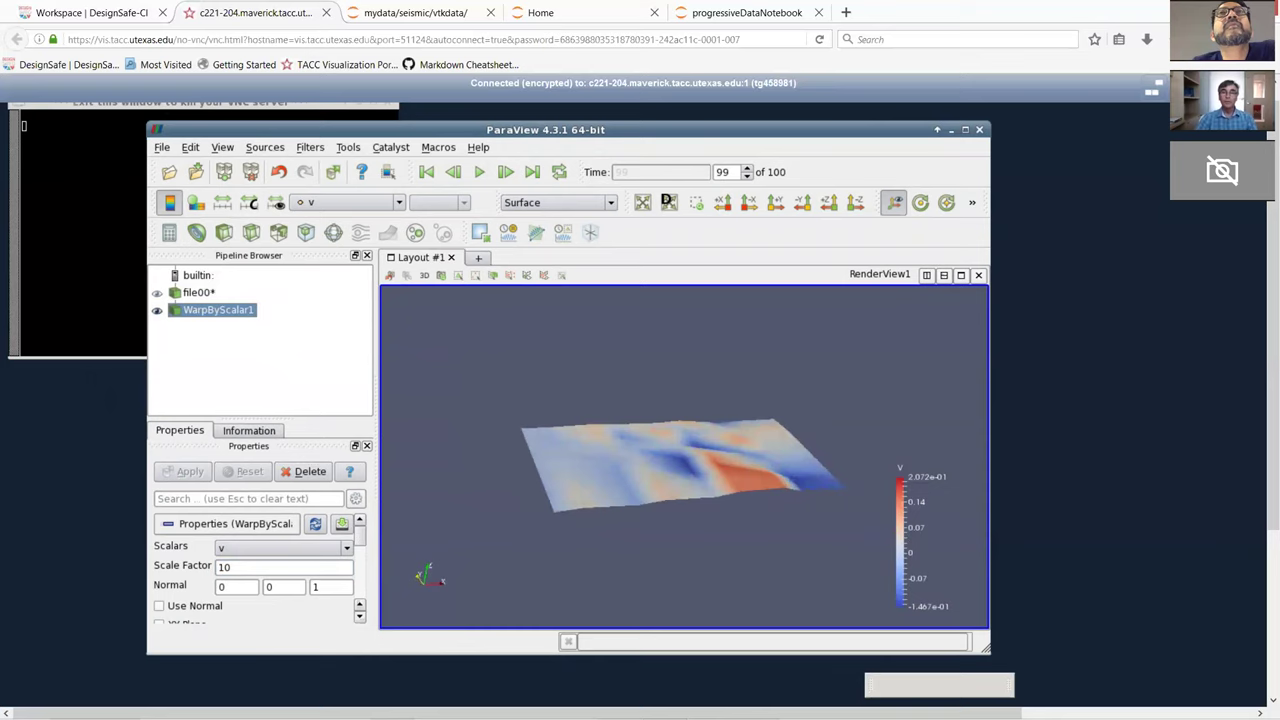
{"action": "scroll", "coordinate": [684, 456], "scroll_direction": "up", "scroll_amount": 5}
{"action": "scroll", "coordinate": [684, 456], "scroll_direction": "down", "scroll_amount": 2}
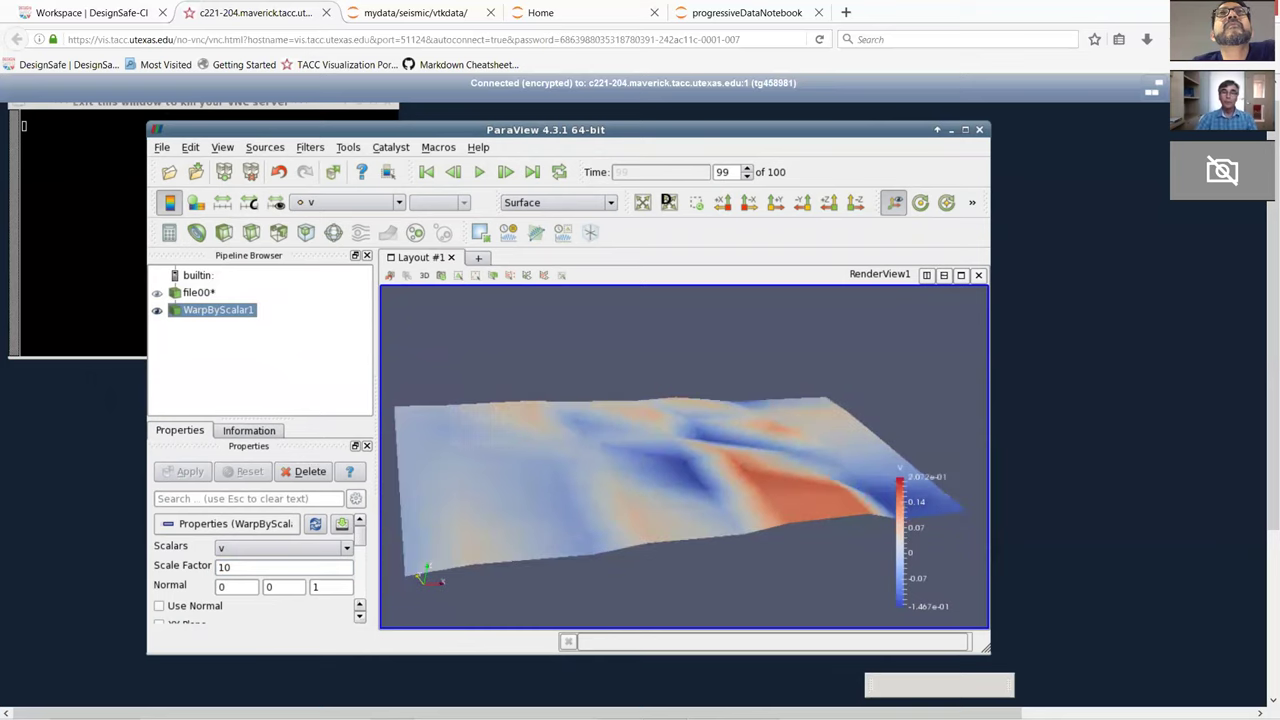
Play the warped surface animation and apply a Warp By Scalar scale factor of 20, viewing the surface from a tilted angle
{"action": "left_click_drag", "start_coordinate": [684, 430], "coordinate": [684, 460]}
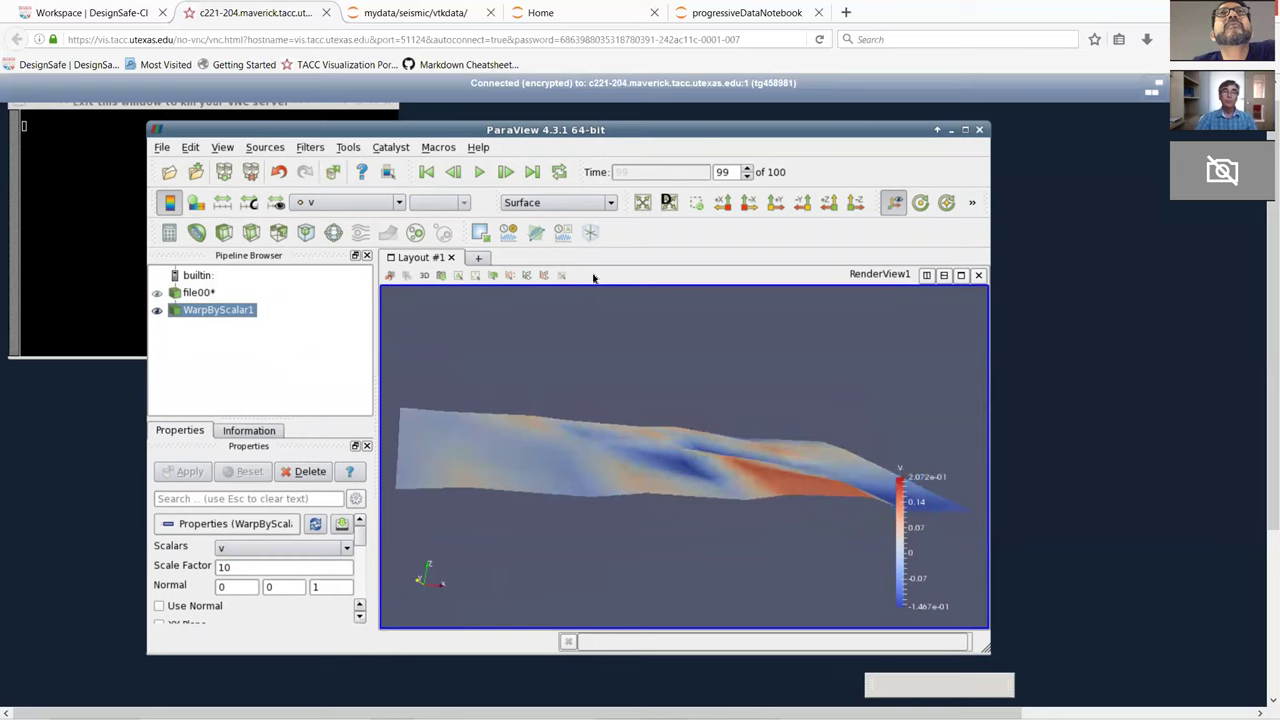
{"action": "left_click", "coordinate": [479, 172]}
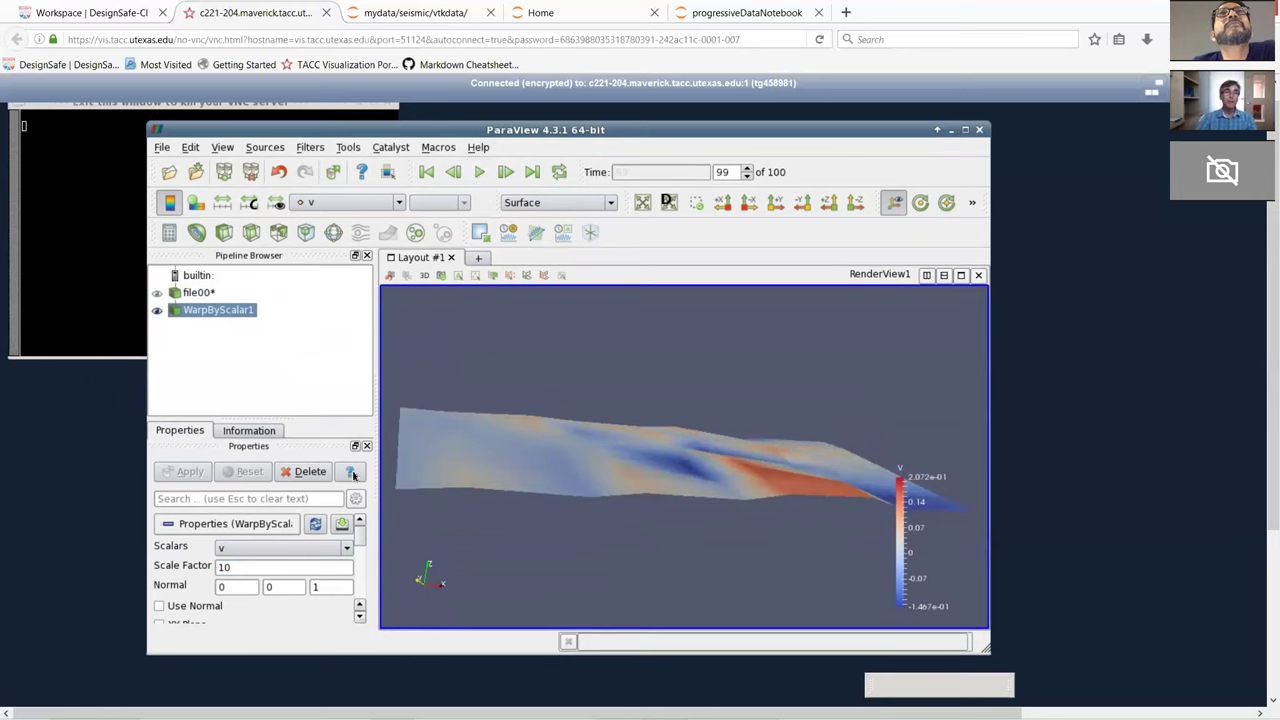
{"action": "left_click", "coordinate": [232, 567]}
{"action": "key", "text": "ctrl+a"}
{"action": "type", "text": "20"}
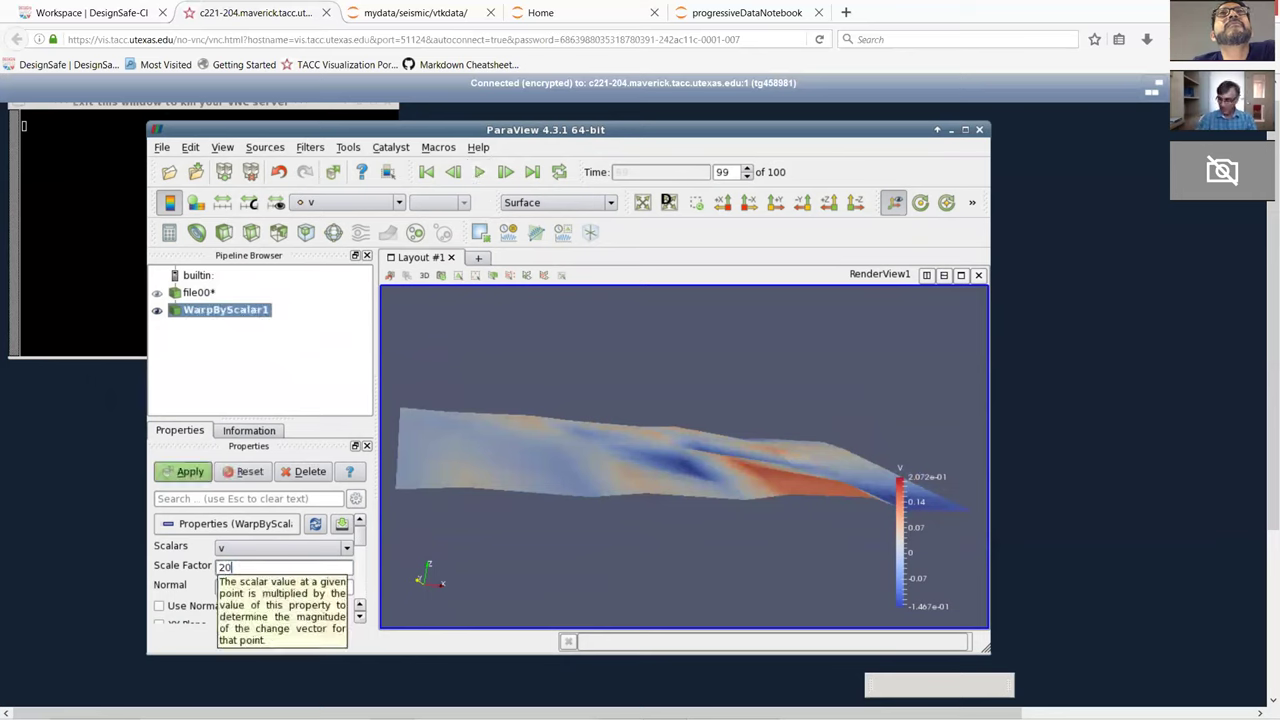
{"action": "left_click", "coordinate": [480, 174]}
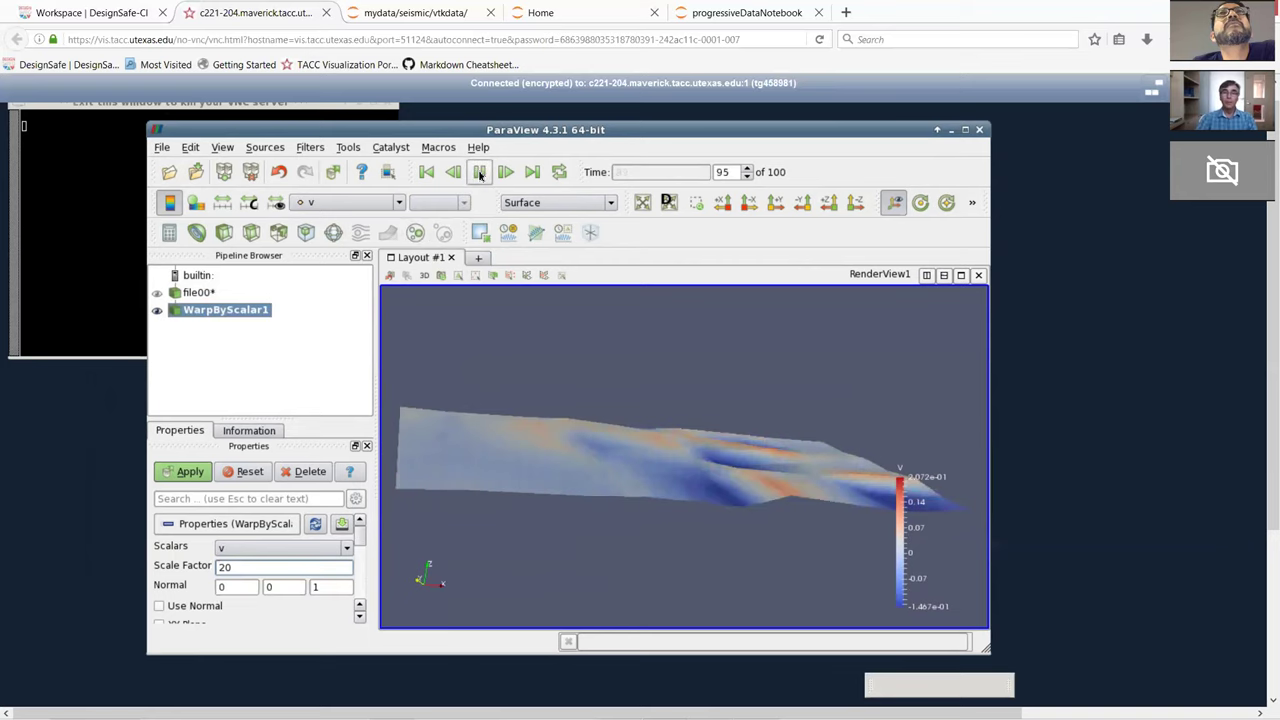
{"action": "left_click", "coordinate": [186, 471]}
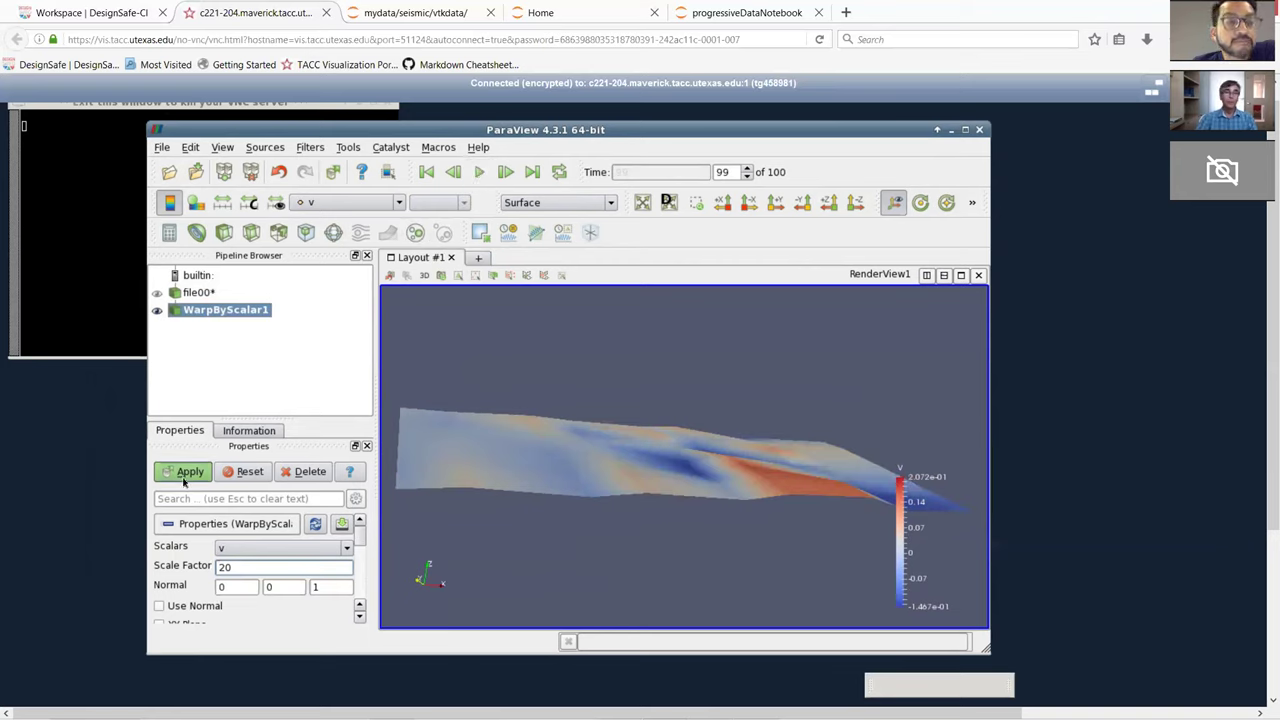
{"action": "left_click_drag", "start_coordinate": [549, 374], "coordinate": [625, 290]}
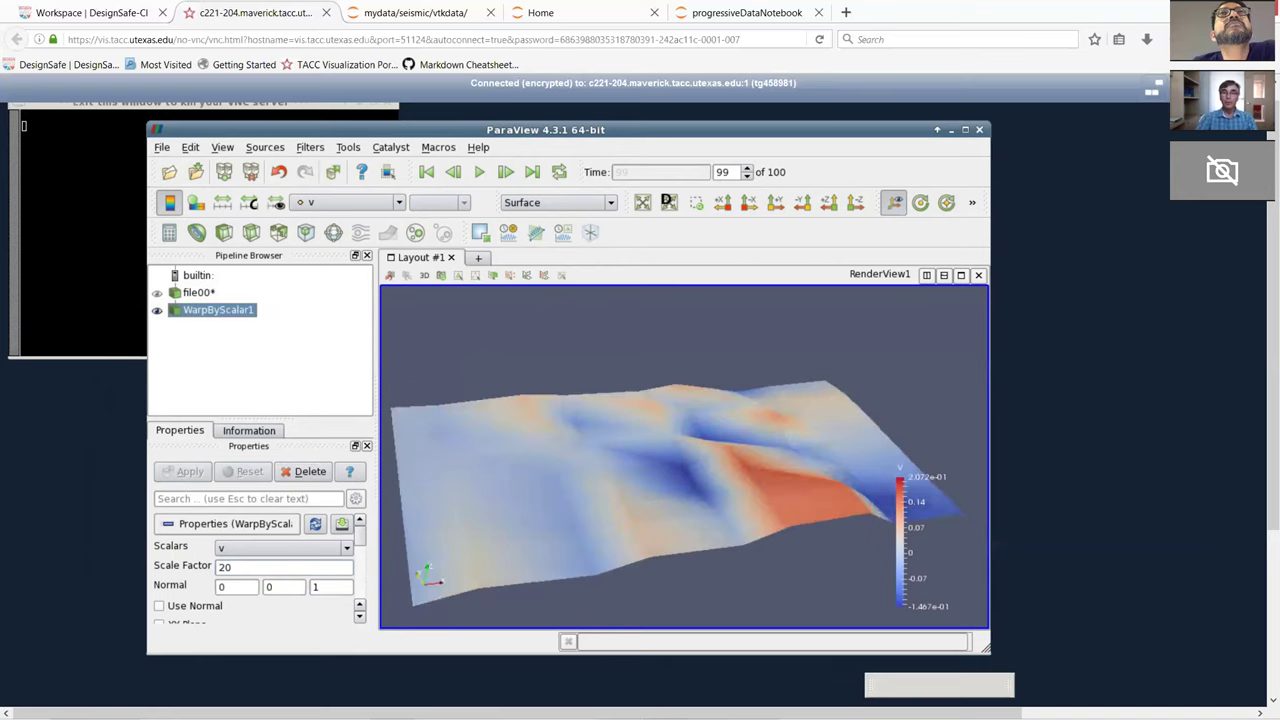
{"action": "left_click", "coordinate": [479, 172]}
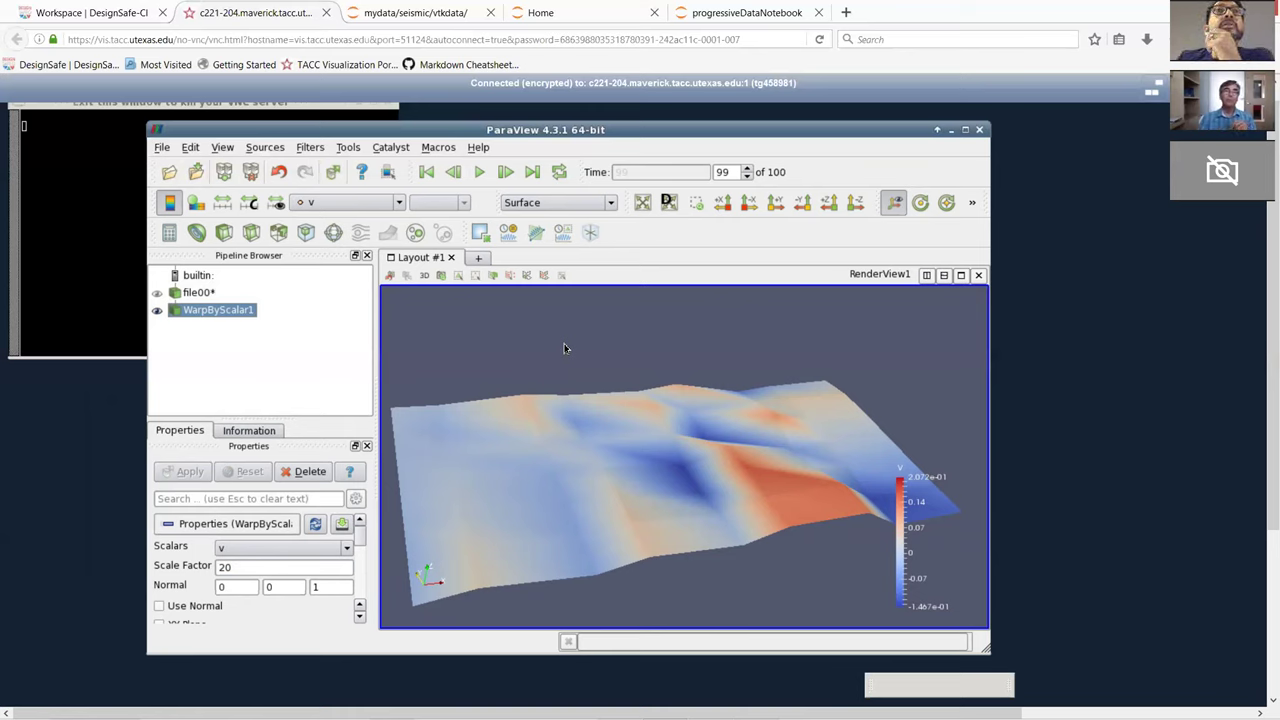
Switch to the local ParaView 5.3.0 application and reset its session to clear the existing pipeline
{"action": "left_click", "coordinate": [134, 14]}
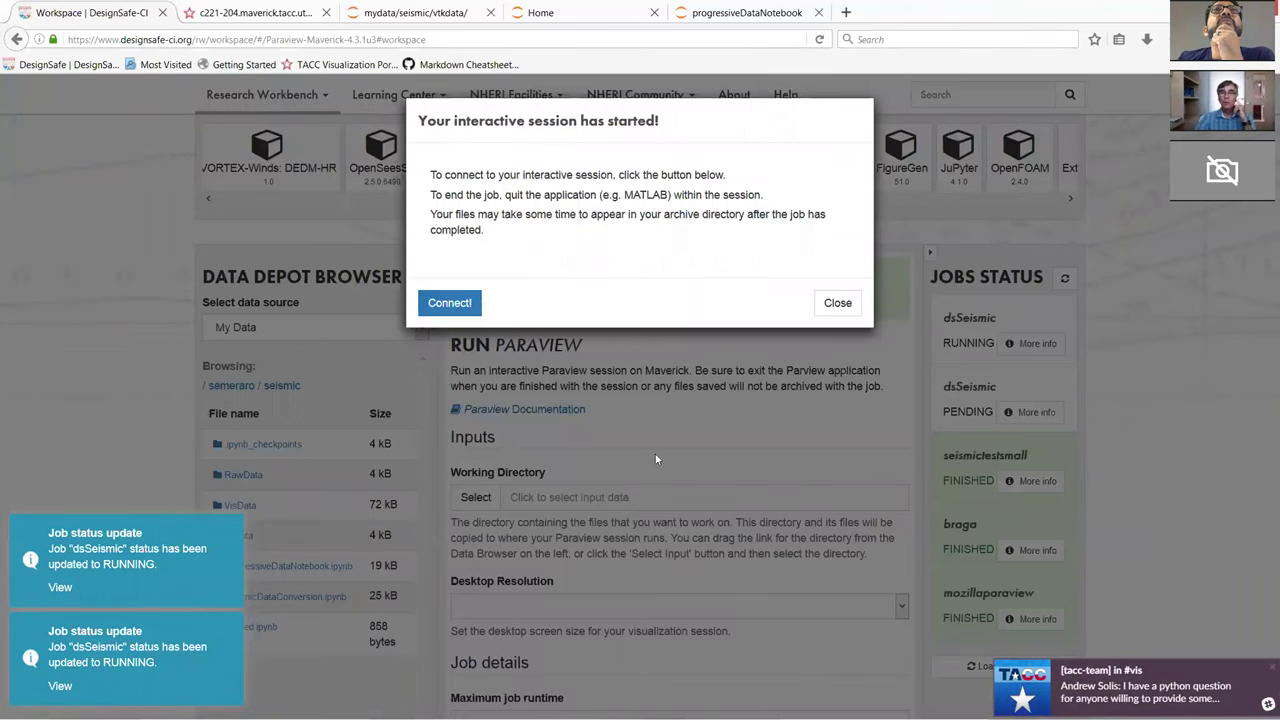
{"action": "left_click", "coordinate": [575, 14]}
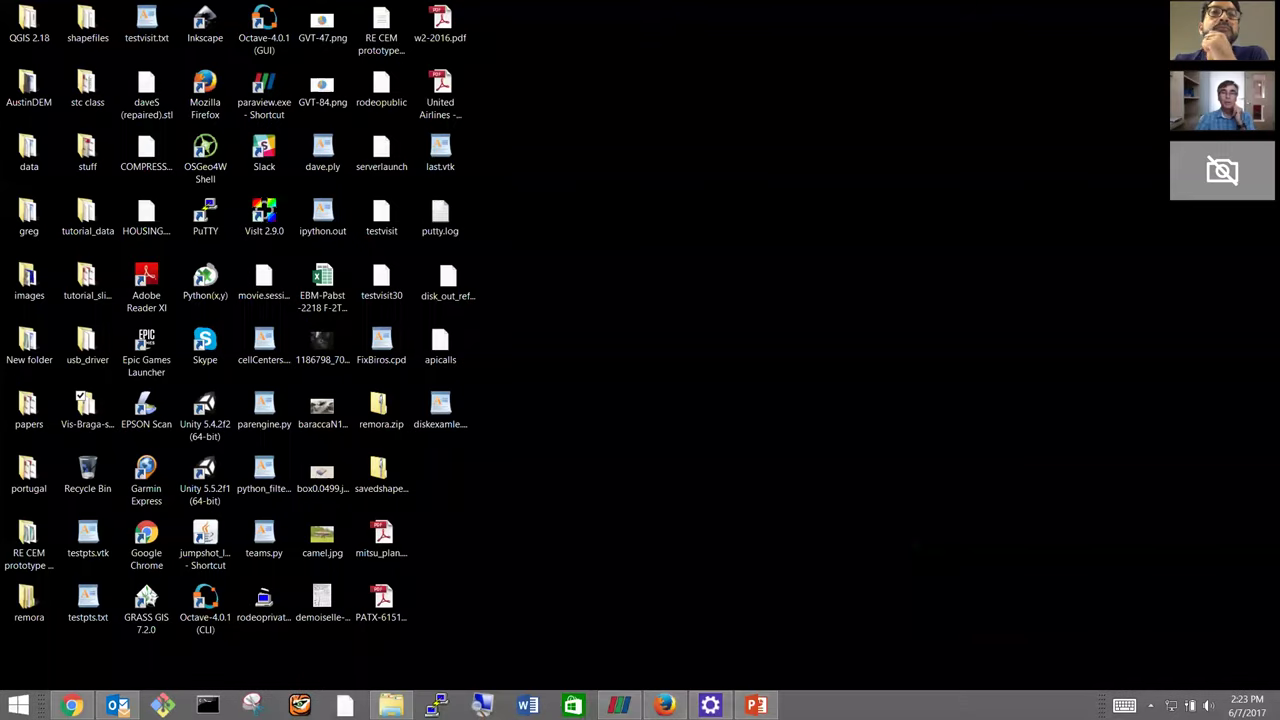
{"action": "left_click", "coordinate": [620, 706]}
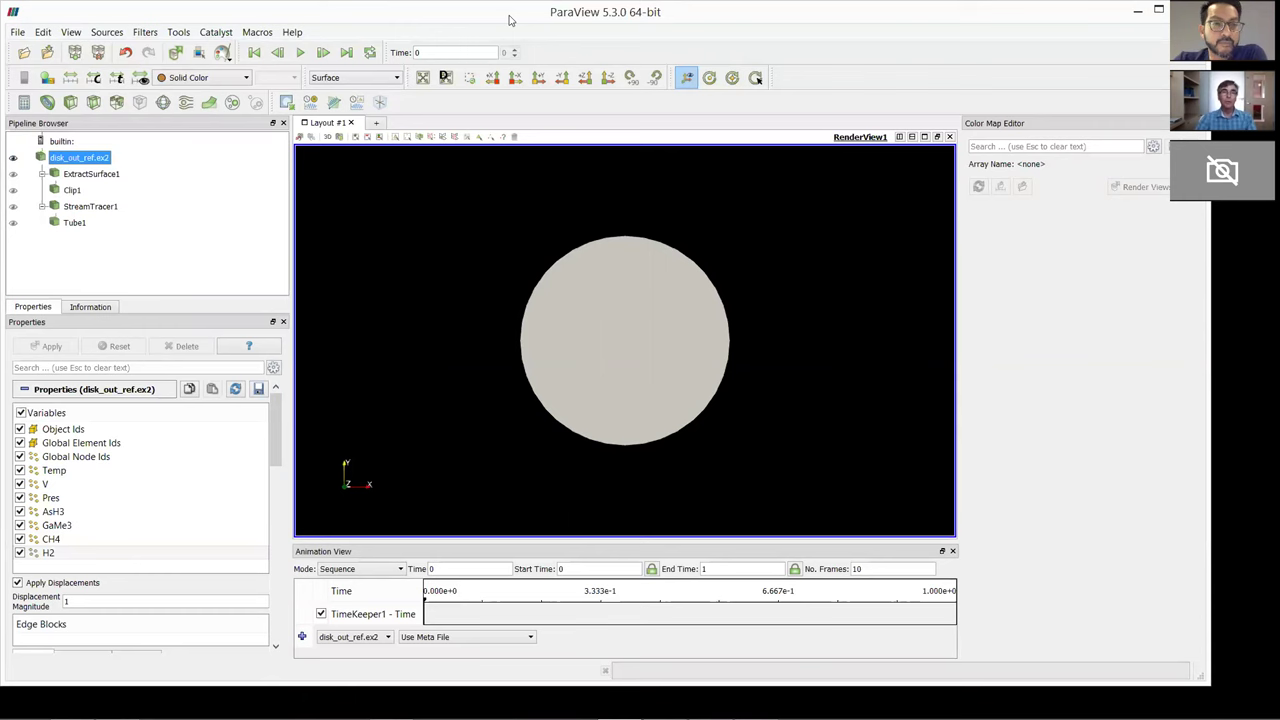
{"action": "left_click_drag", "start_coordinate": [508, 19], "coordinate": [550, 36]}
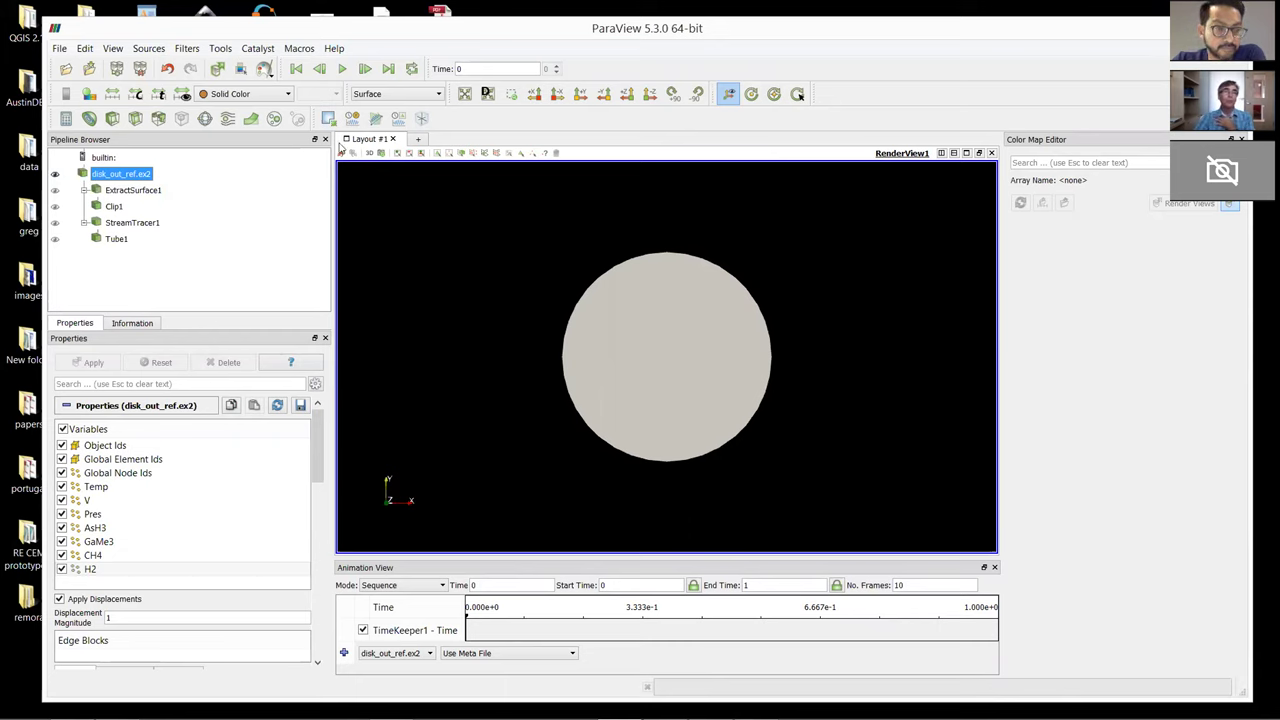
{"action": "left_click", "coordinate": [86, 50]}
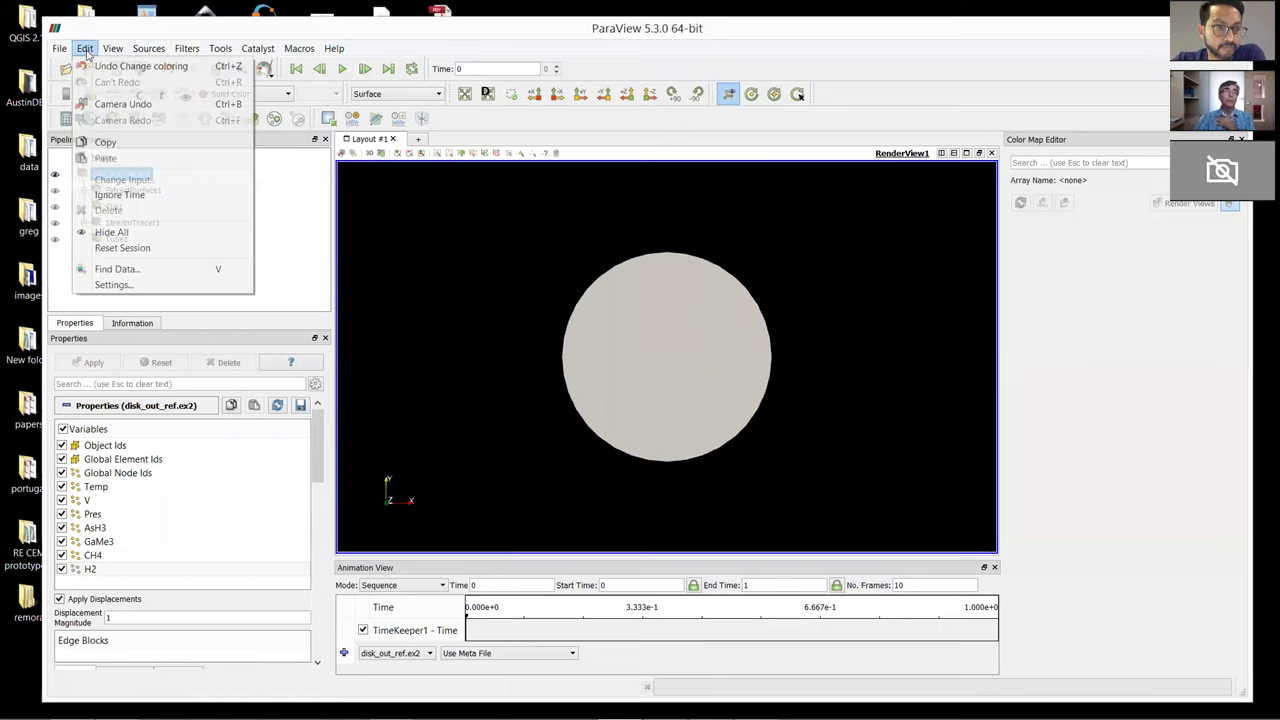
{"action": "left_click", "coordinate": [122, 248]}
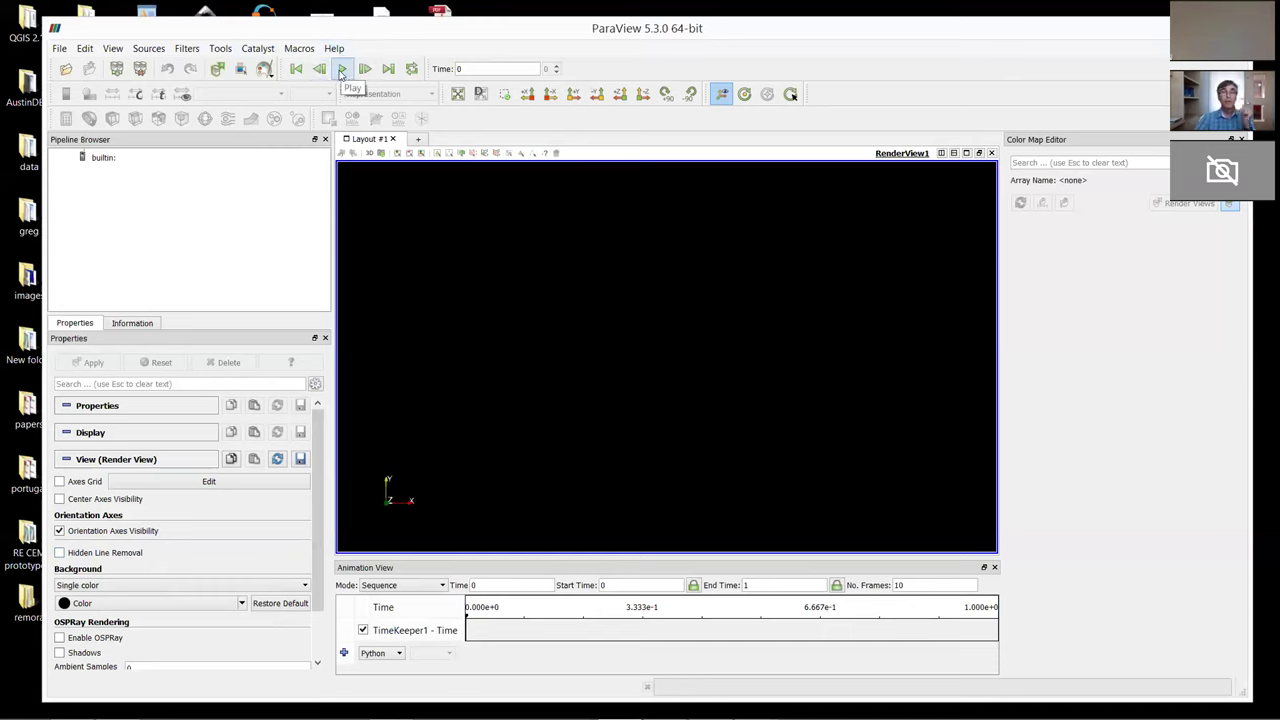
Open the recently used disk_out_ref.ex2 file from the Desktop folder
{"action": "left_click", "coordinate": [60, 49]}
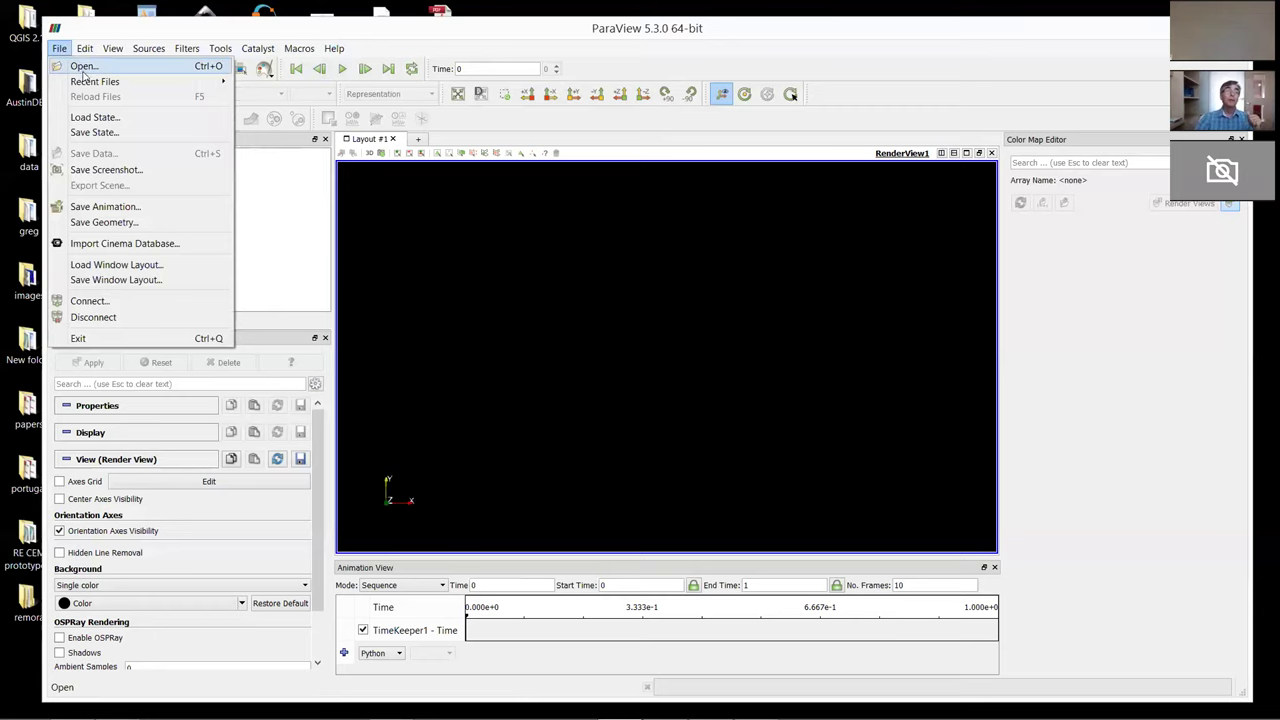
{"action": "mouse_move", "coordinate": [84, 86]}
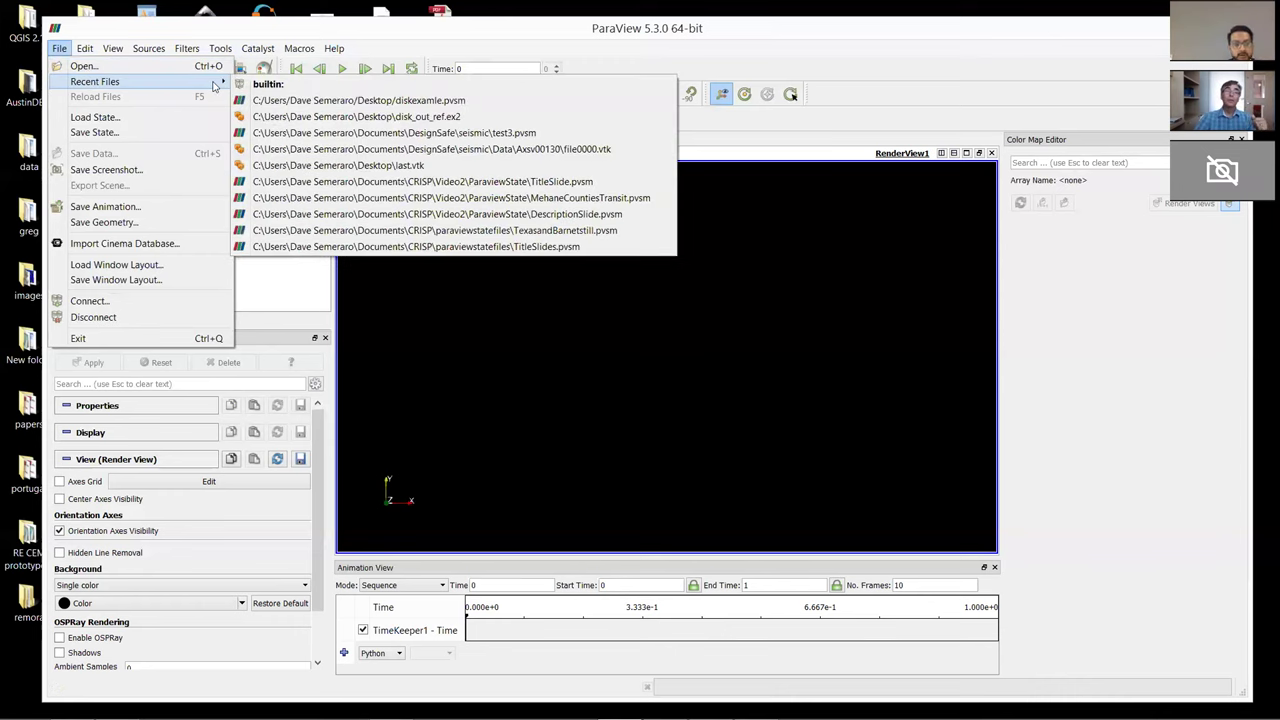
{"action": "left_click", "coordinate": [333, 118]}
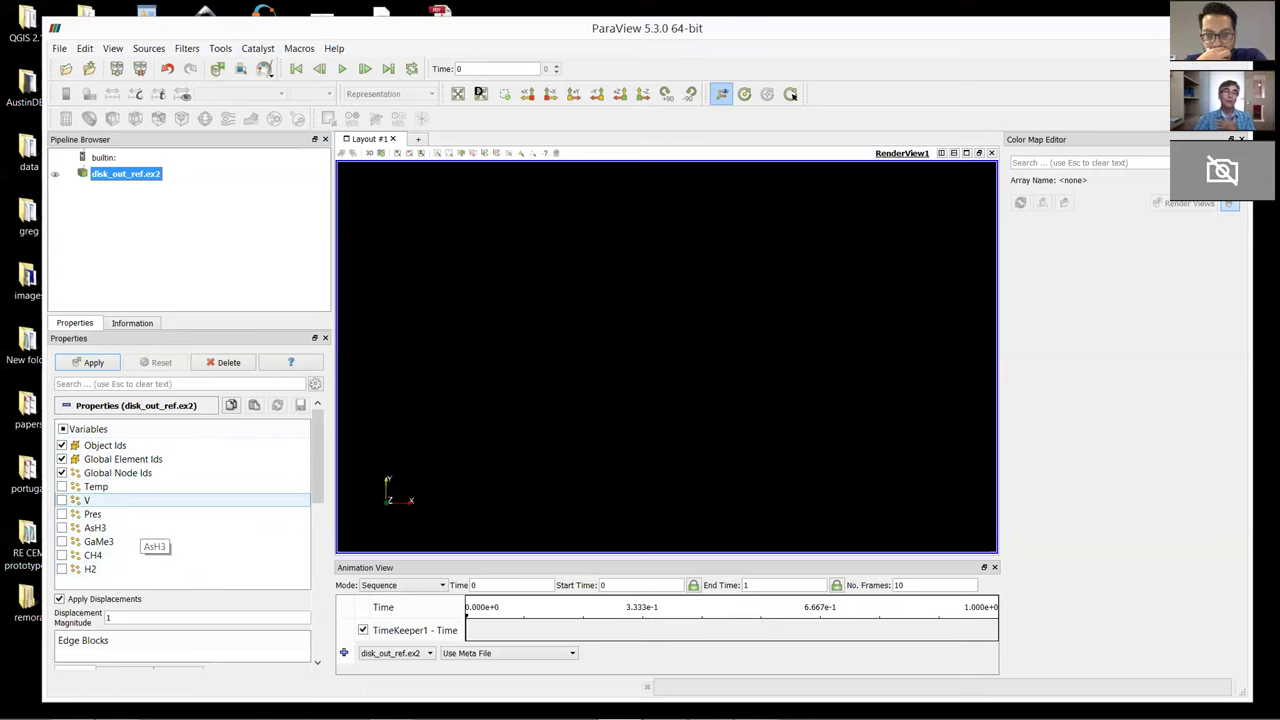
Enable the Temp, V, Pres, AsH3, GaMe3, CH4 and H2 variables of disk_out_ref.ex2 and apply the reader settings
{"action": "left_click", "coordinate": [61, 486]}
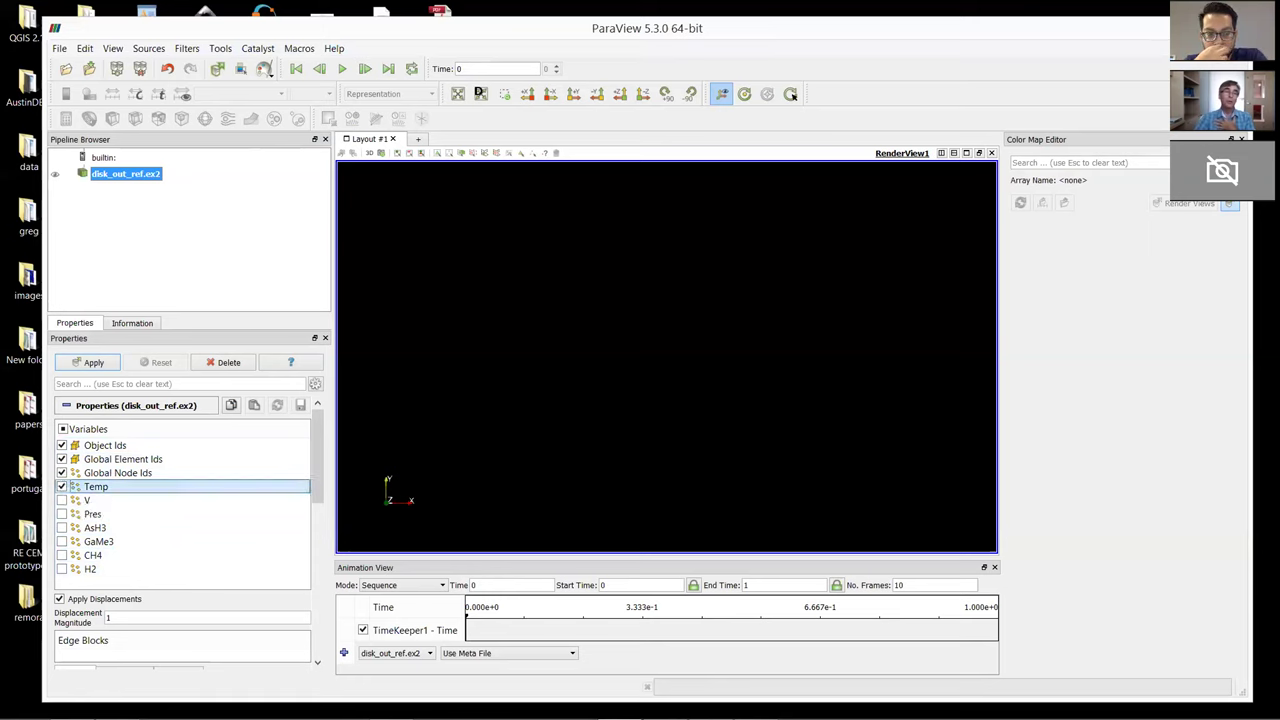
{"action": "left_click", "coordinate": [61, 500]}
{"action": "left_click", "coordinate": [61, 514]}
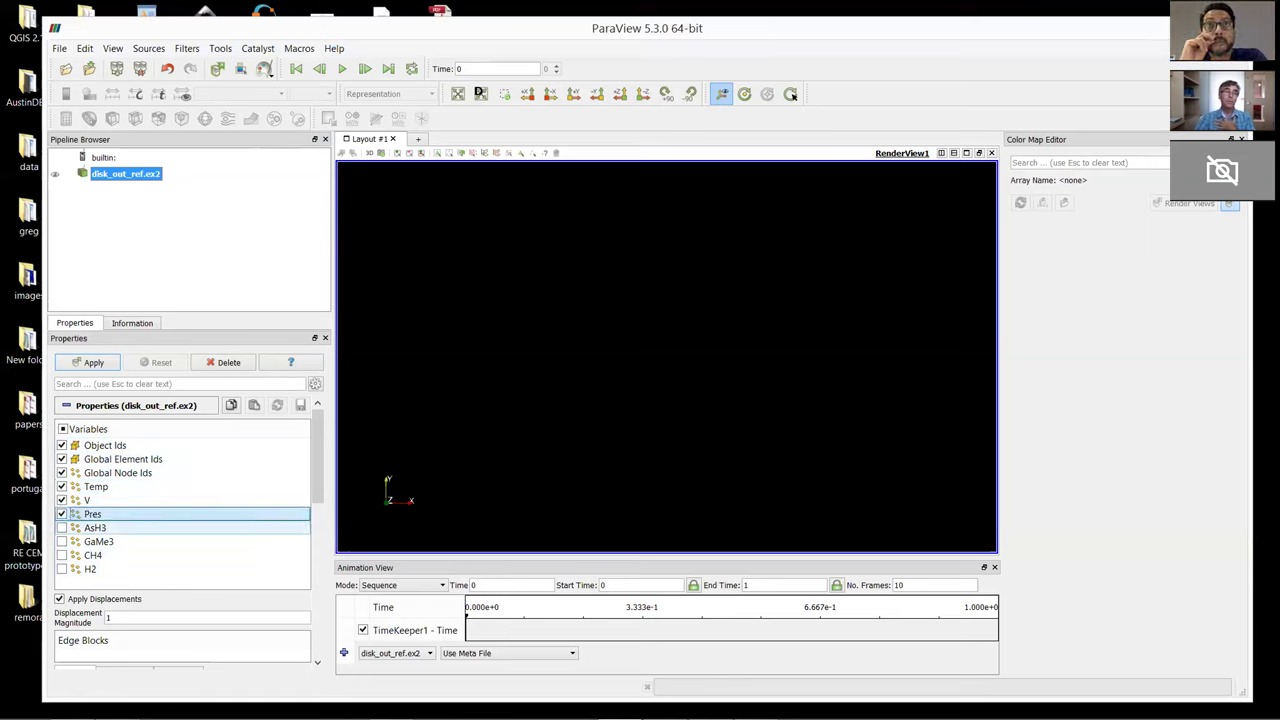
{"action": "left_click", "coordinate": [61, 527]}
{"action": "left_click", "coordinate": [61, 541]}
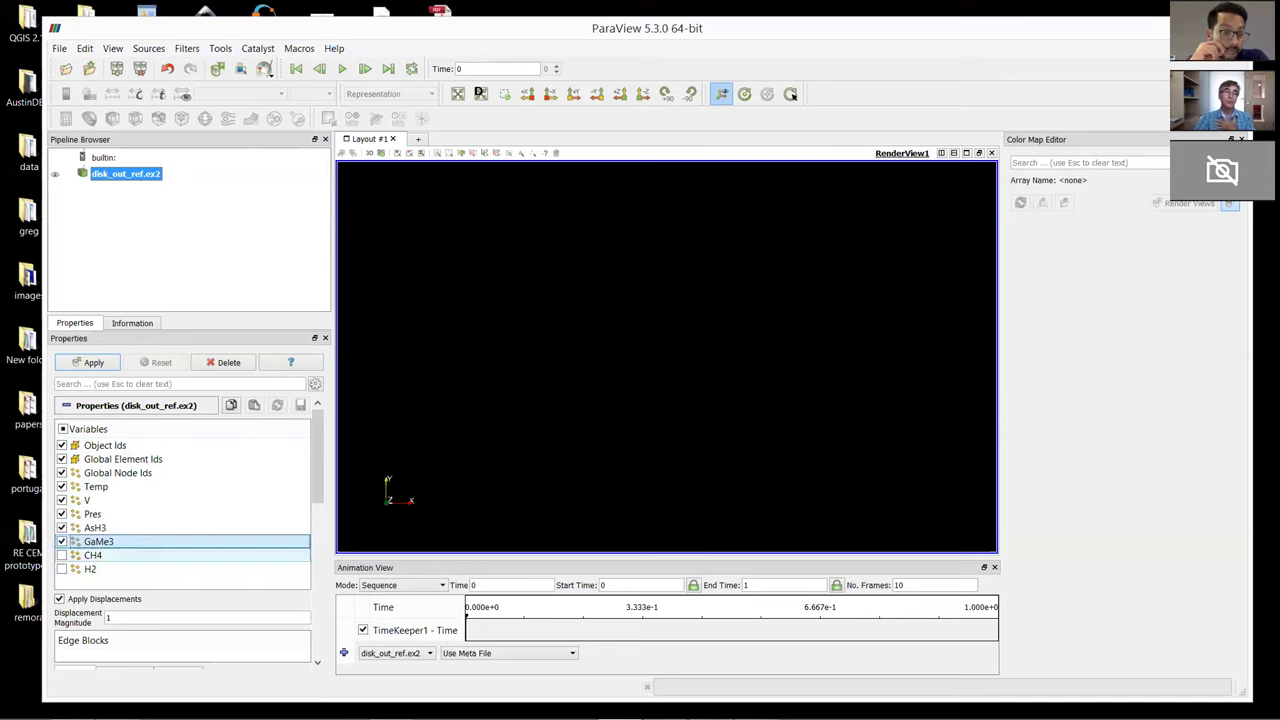
{"action": "left_click", "coordinate": [61, 555]}
{"action": "left_click", "coordinate": [61, 569]}
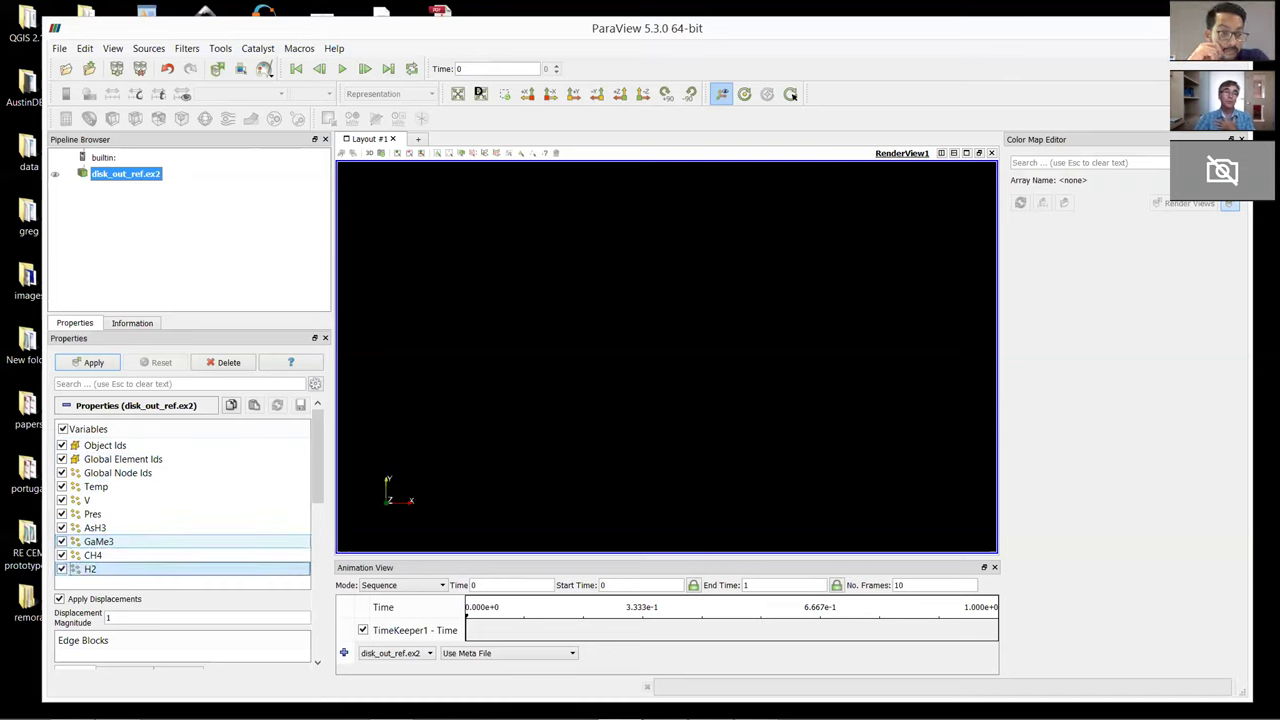
{"action": "scroll", "coordinate": [183, 490], "scroll_direction": "down", "scroll_amount": 1}
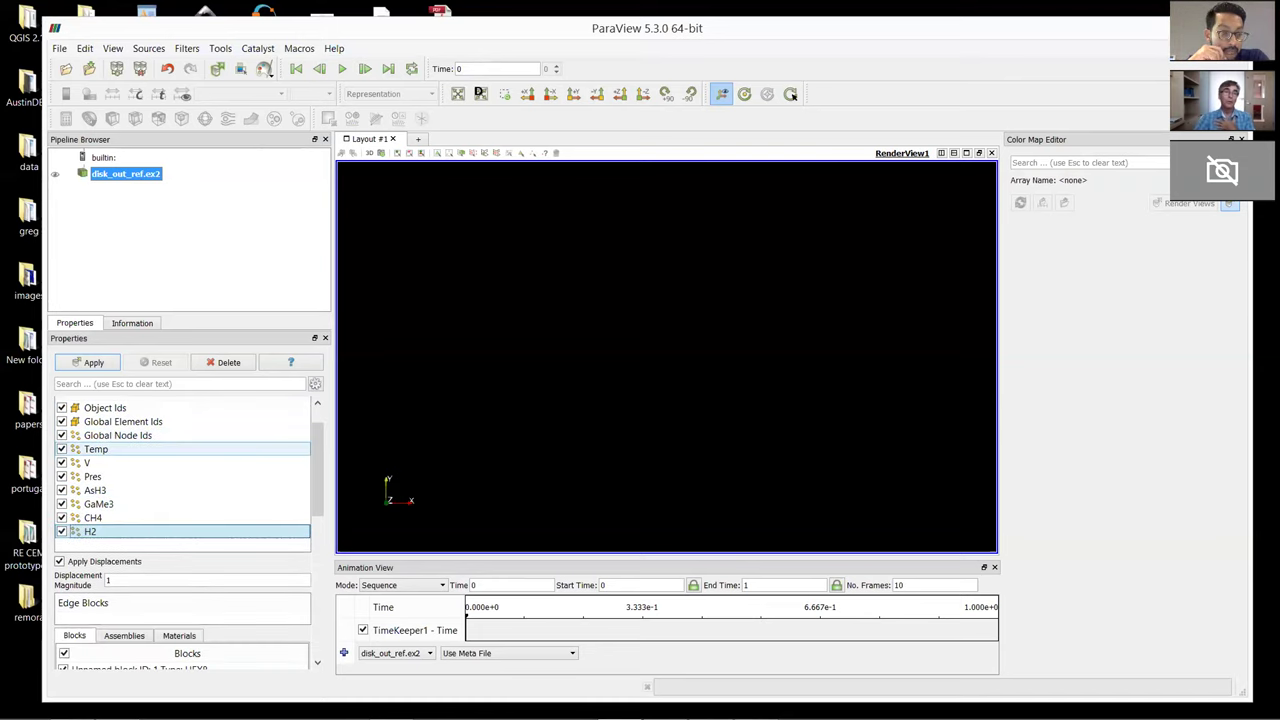
{"action": "scroll", "coordinate": [183, 490], "scroll_direction": "up", "scroll_amount": 1}
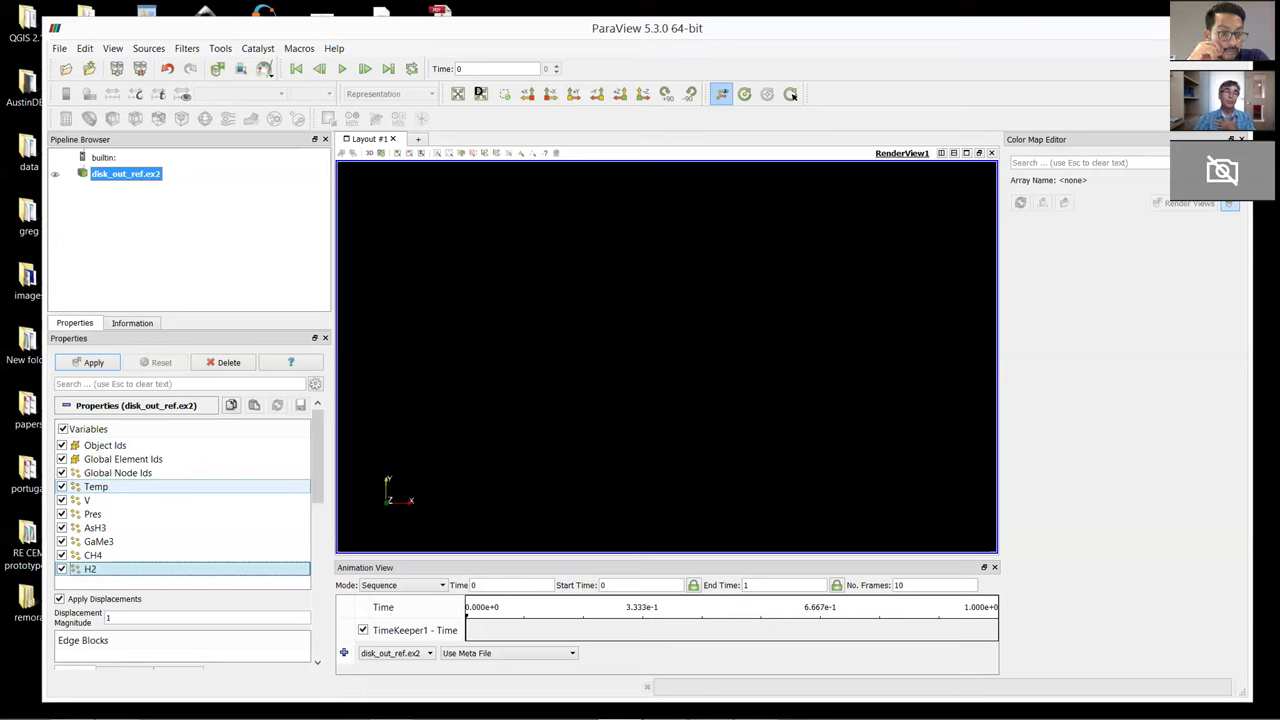
{"action": "left_click", "coordinate": [90, 363]}
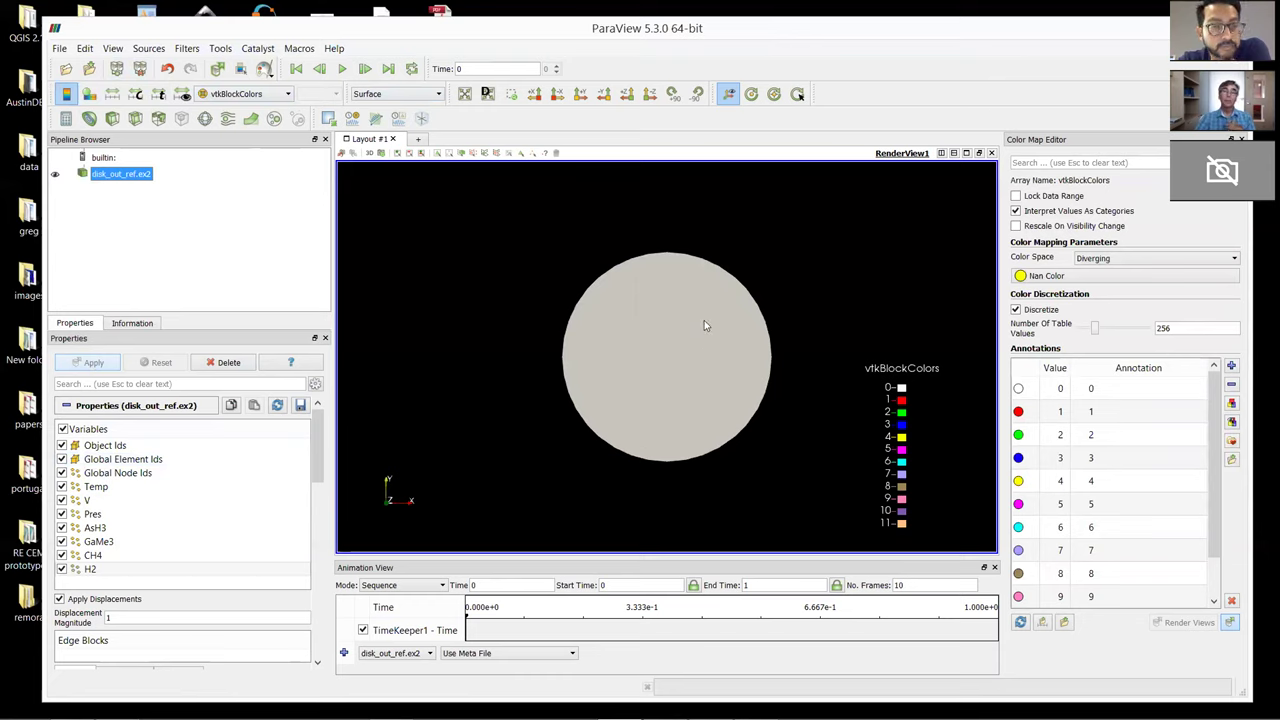
Examine the geometry of the disk_out_ref.ex2 model from an angled 3D view, both close up and from farther away
{"action": "left_click_drag", "start_coordinate": [704, 325], "coordinate": [382, 406]}
{"action": "left_click_drag", "start_coordinate": [677, 374], "coordinate": [644, 369]}
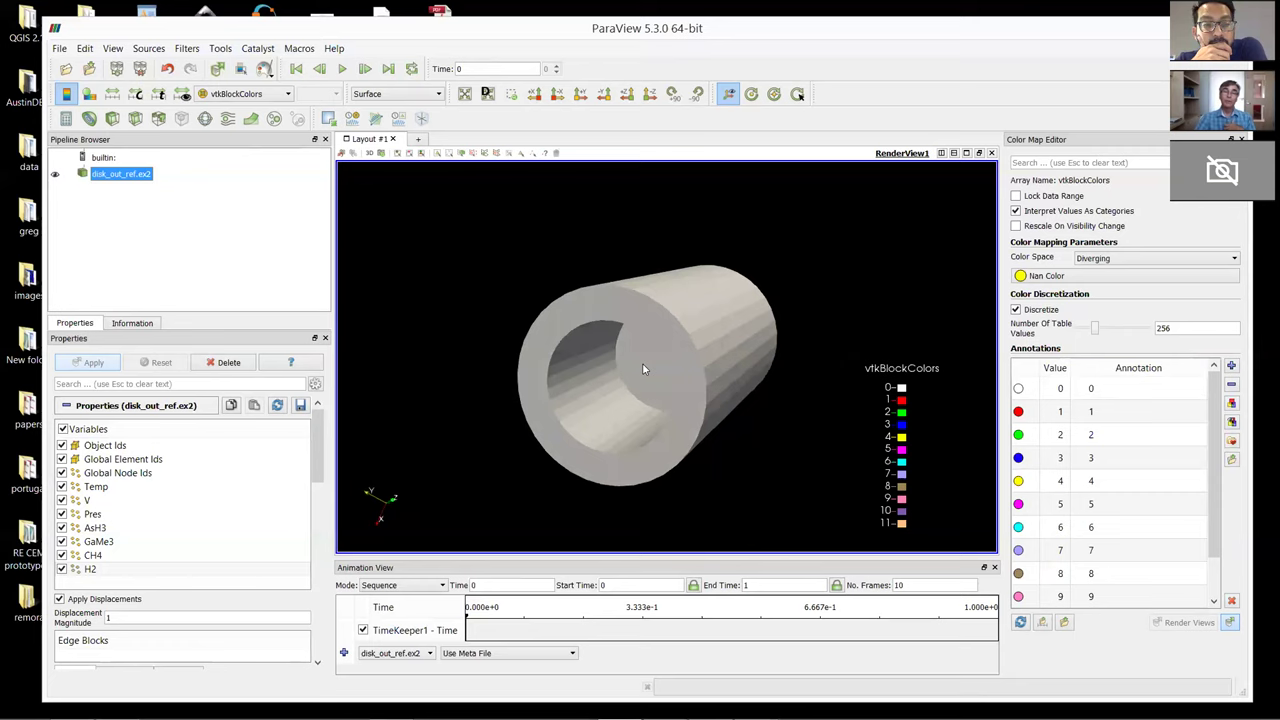
{"action": "scroll", "coordinate": [644, 369], "scroll_direction": "up", "scroll_amount": 5}
{"action": "scroll", "coordinate": [644, 369], "scroll_direction": "down", "scroll_amount": 5}
{"action": "scroll", "coordinate": [644, 369], "scroll_direction": "up", "scroll_amount": 5}
{"action": "scroll", "coordinate": [644, 369], "scroll_direction": "down", "scroll_amount": 6}
{"action": "scroll", "coordinate": [644, 369], "scroll_direction": "up", "scroll_amount": 2}
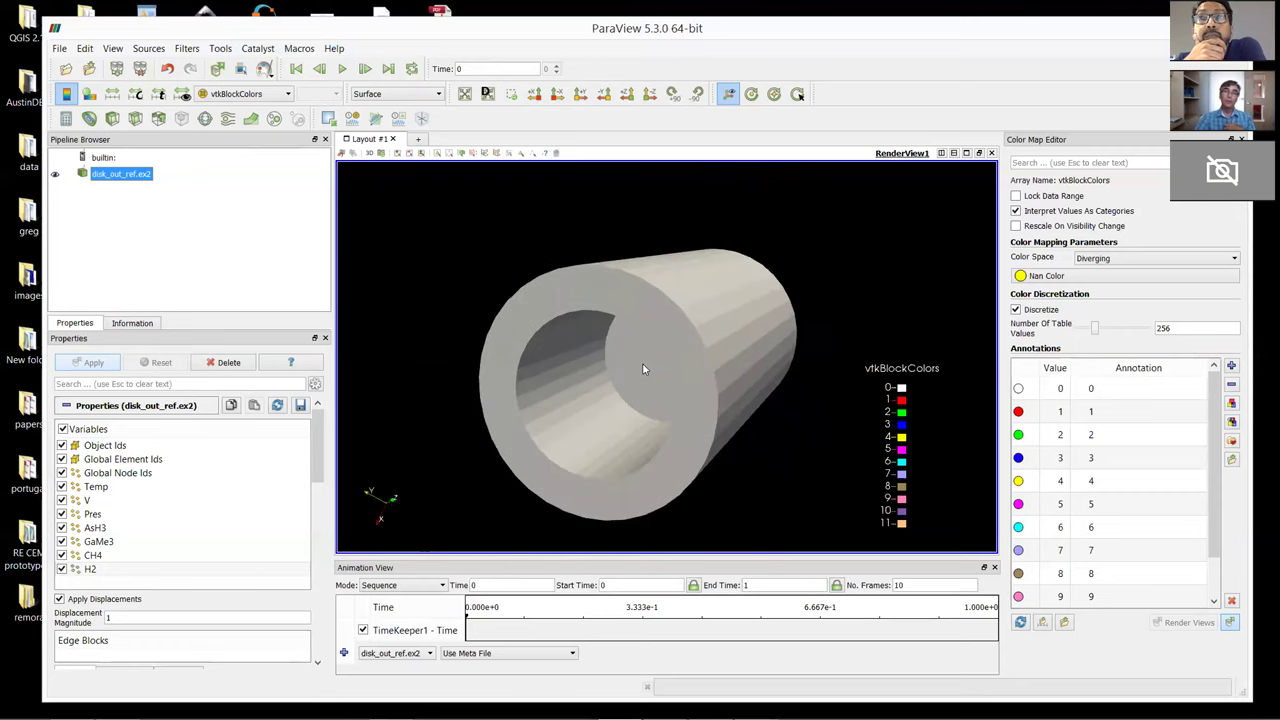
{"action": "left_click_drag", "start_coordinate": [620, 385], "coordinate": [606, 318]}
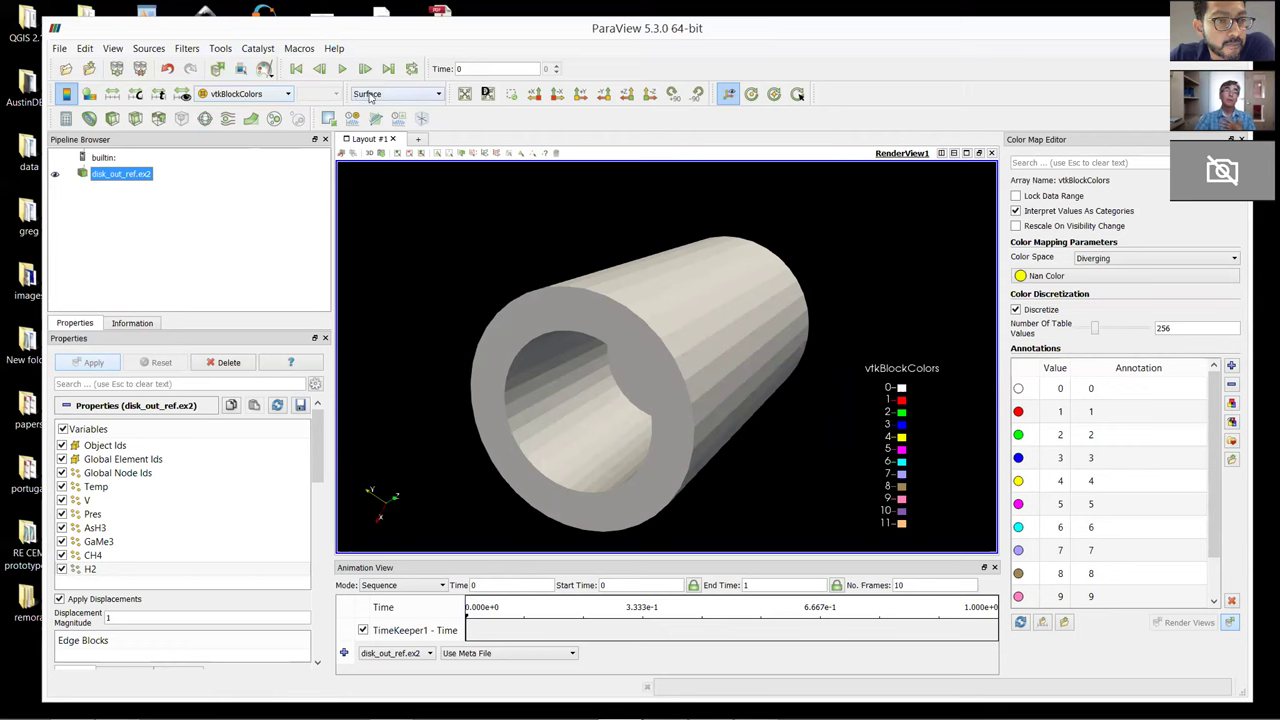
Color the disk_out_ref.ex2 model with Solid Color instead of the block colors
{"action": "left_click", "coordinate": [288, 95]}
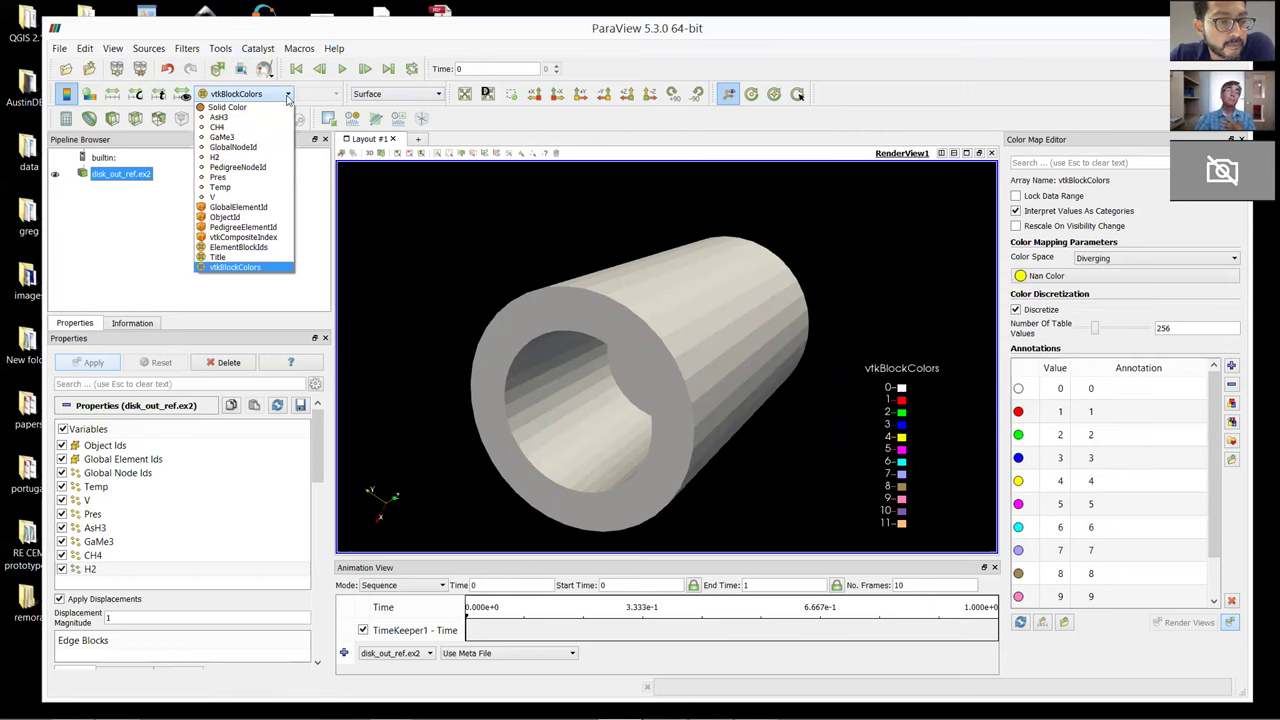
{"action": "left_click", "coordinate": [228, 107]}
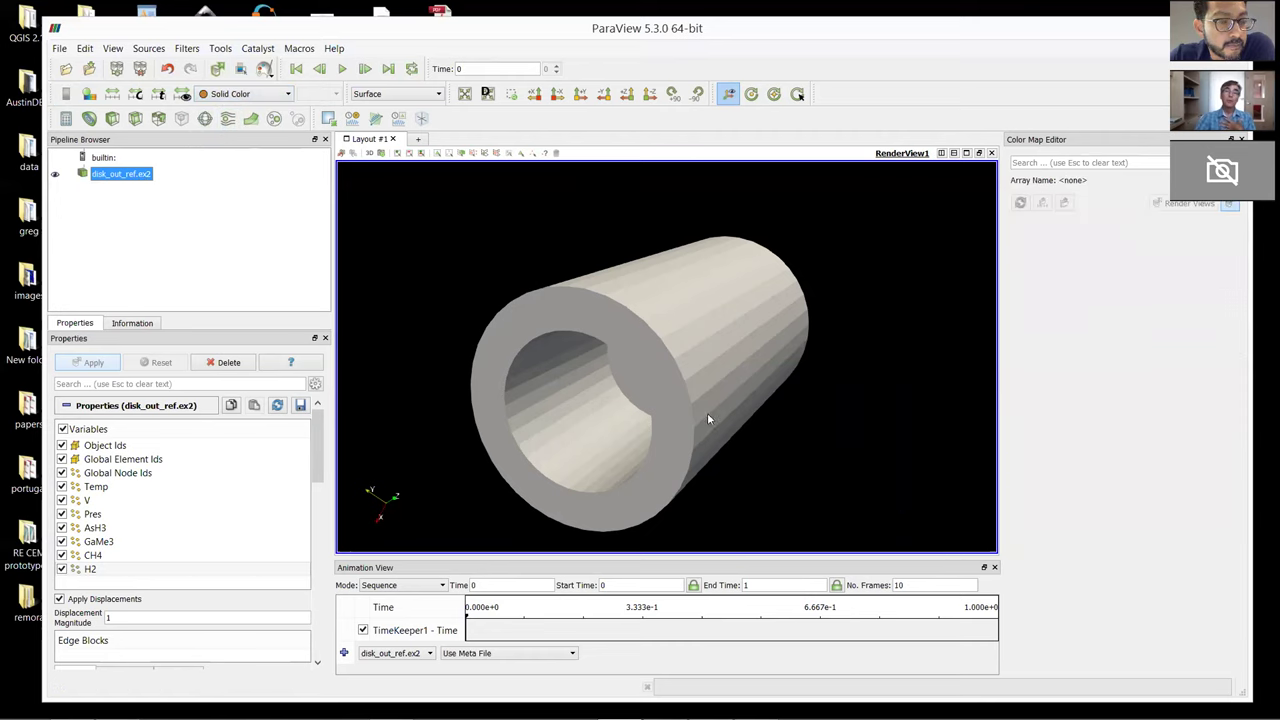
{"action": "left_click_drag", "start_coordinate": [707, 412], "coordinate": [694, 417]}
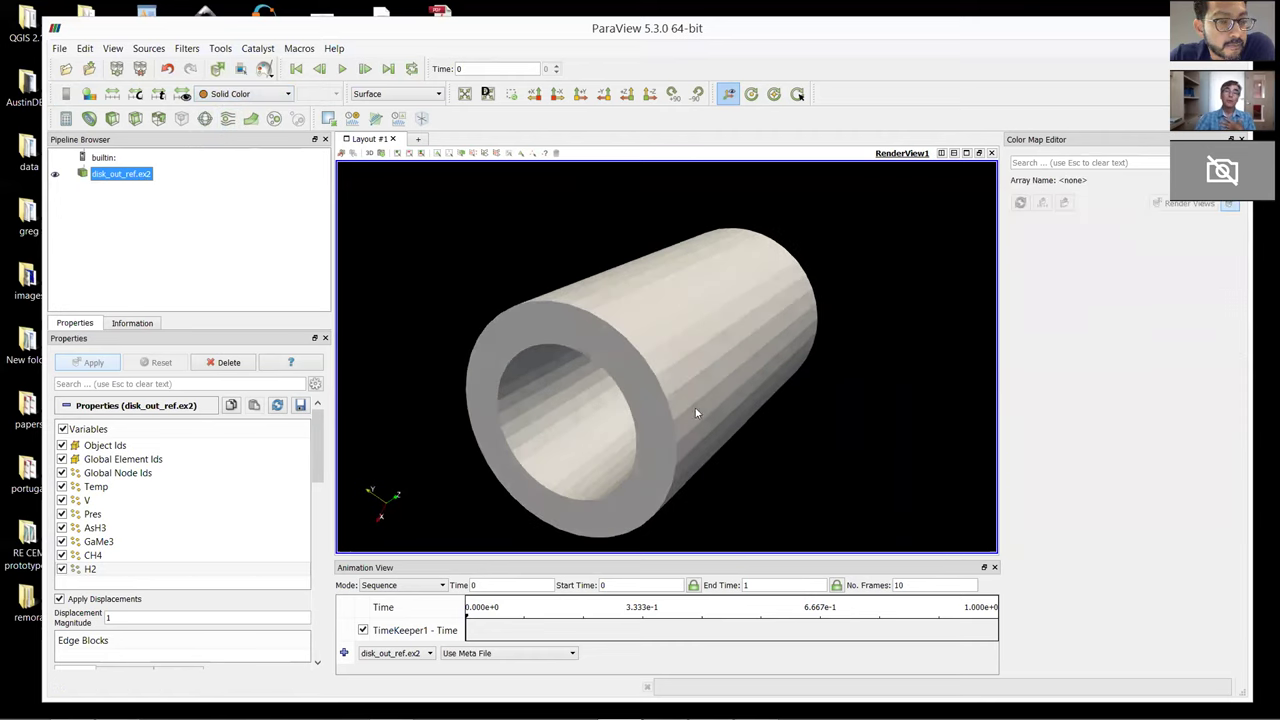
Color the disk_out_ref.ex2 model by the Pres variable and inspect the pressure distribution from several angles
{"action": "left_click", "coordinate": [288, 95]}
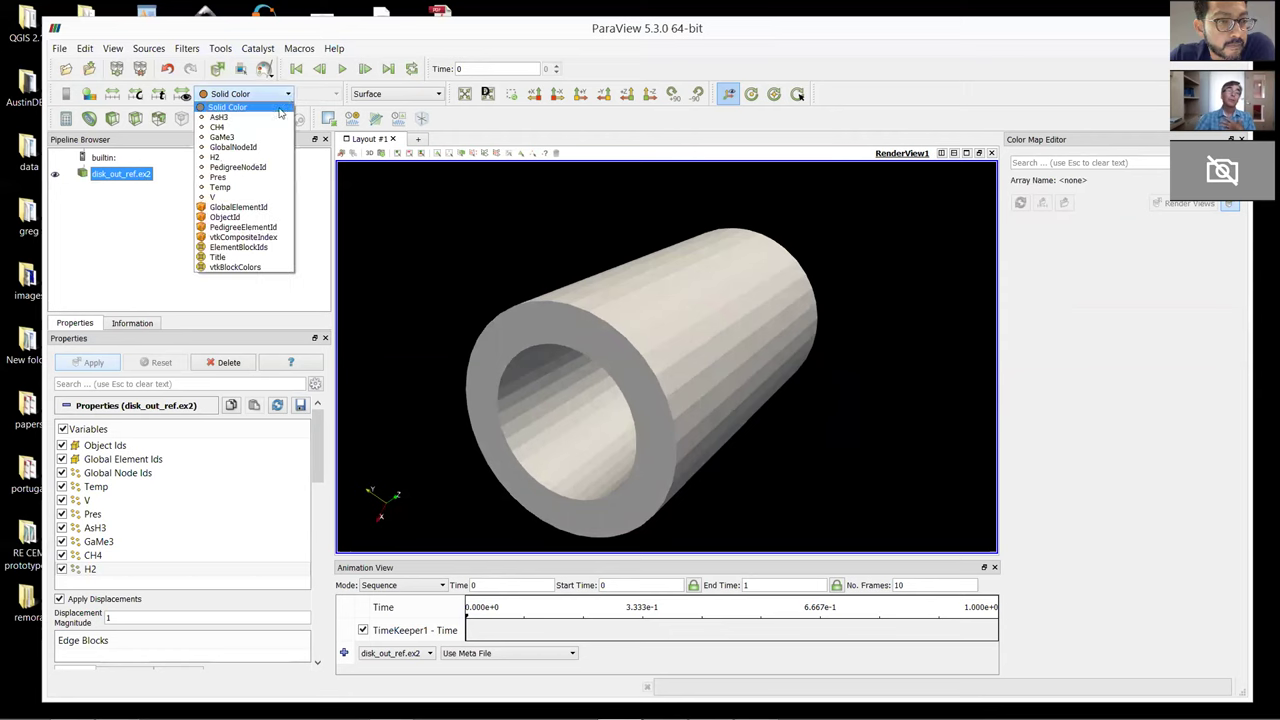
{"action": "left_click", "coordinate": [244, 178]}
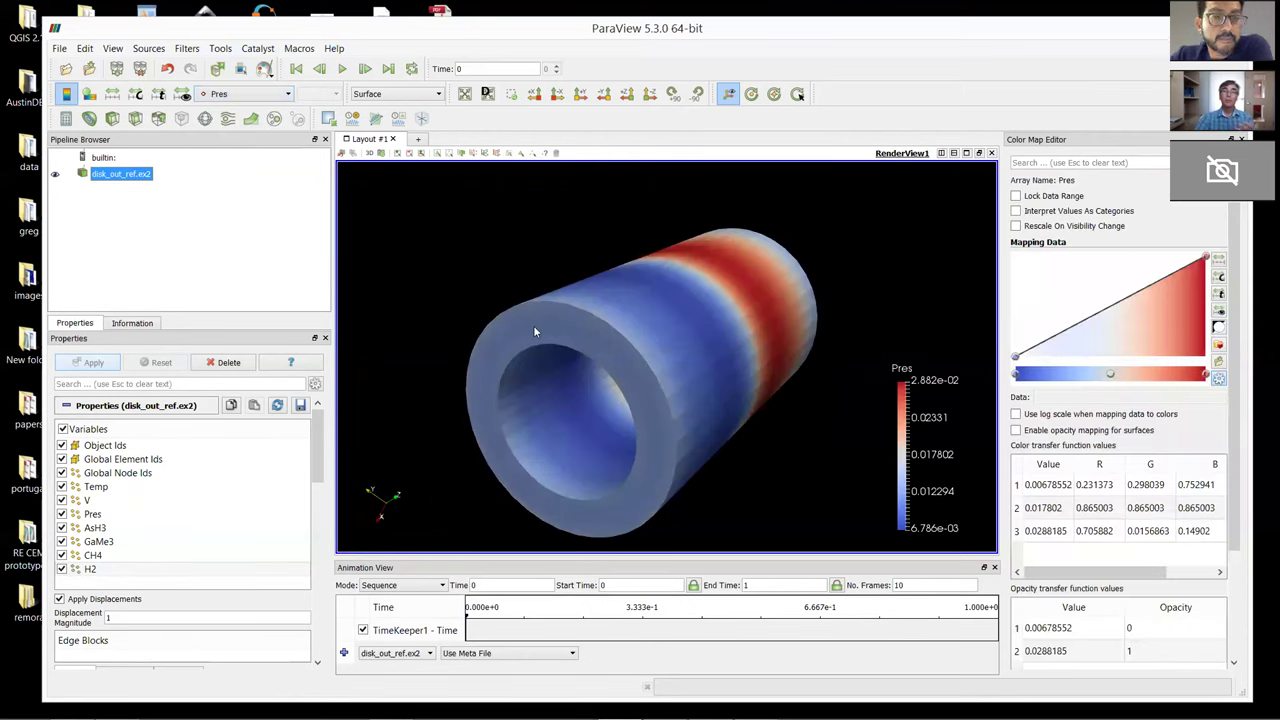
{"action": "left_click_drag", "start_coordinate": [533, 325], "coordinate": [419, 321]}
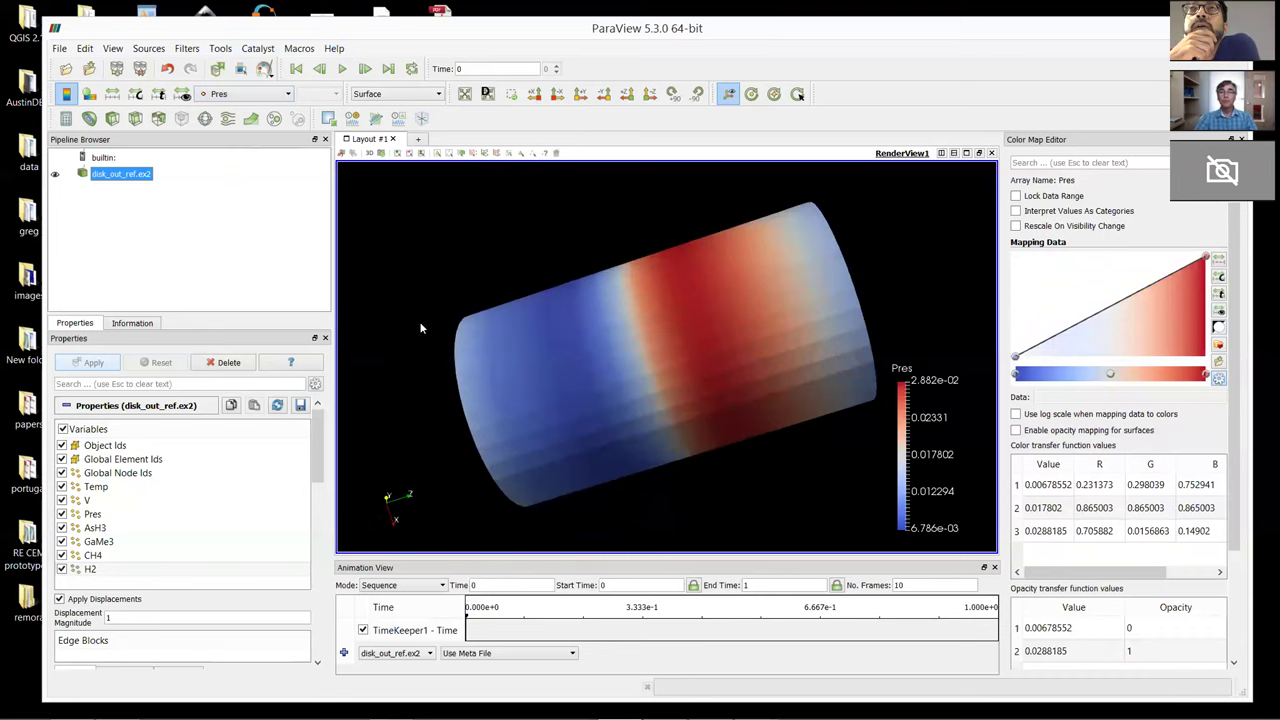
{"action": "left_click_drag", "start_coordinate": [838, 314], "coordinate": [869, 251]}
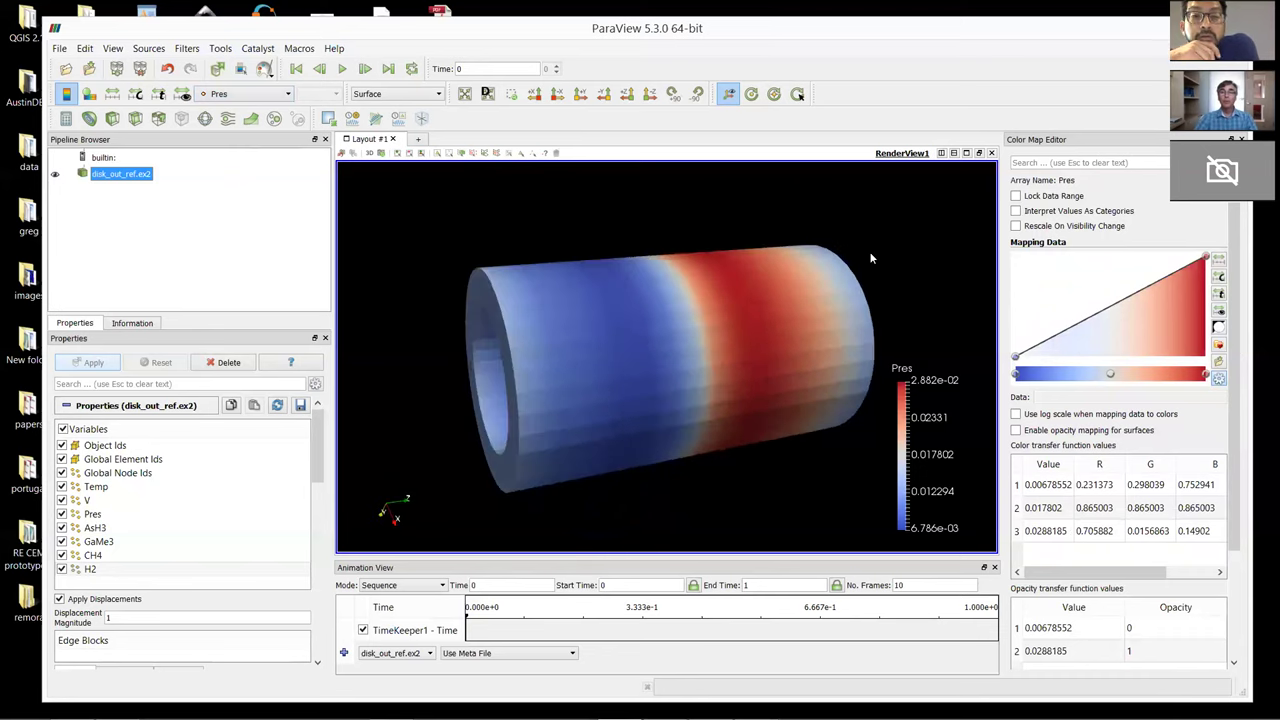
{"action": "left_click_drag", "start_coordinate": [540, 362], "coordinate": [557, 385]}
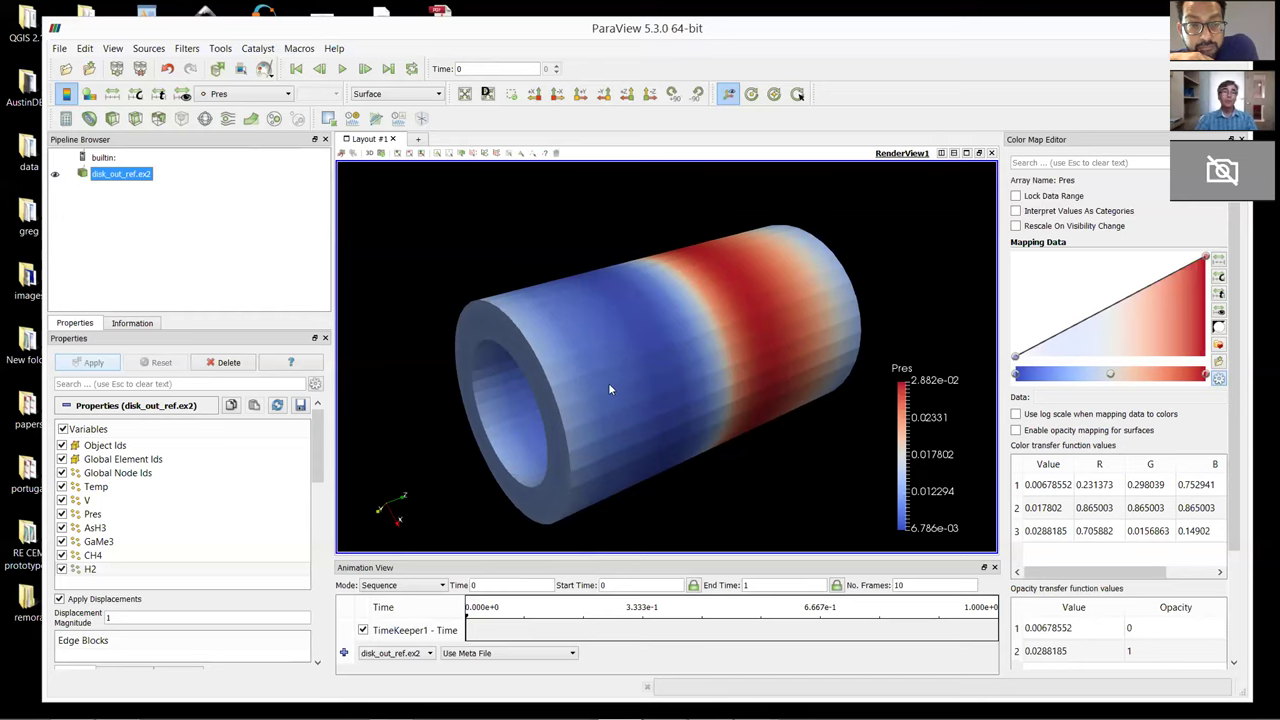
{"action": "mouse_move", "coordinate": [606, 390]}
{"action": "left_mouse_down"}
{"action": "mouse_move", "coordinate": [648, 387]}
{"action": "mouse_move", "coordinate": [628, 402]}
{"action": "left_mouse_up"}
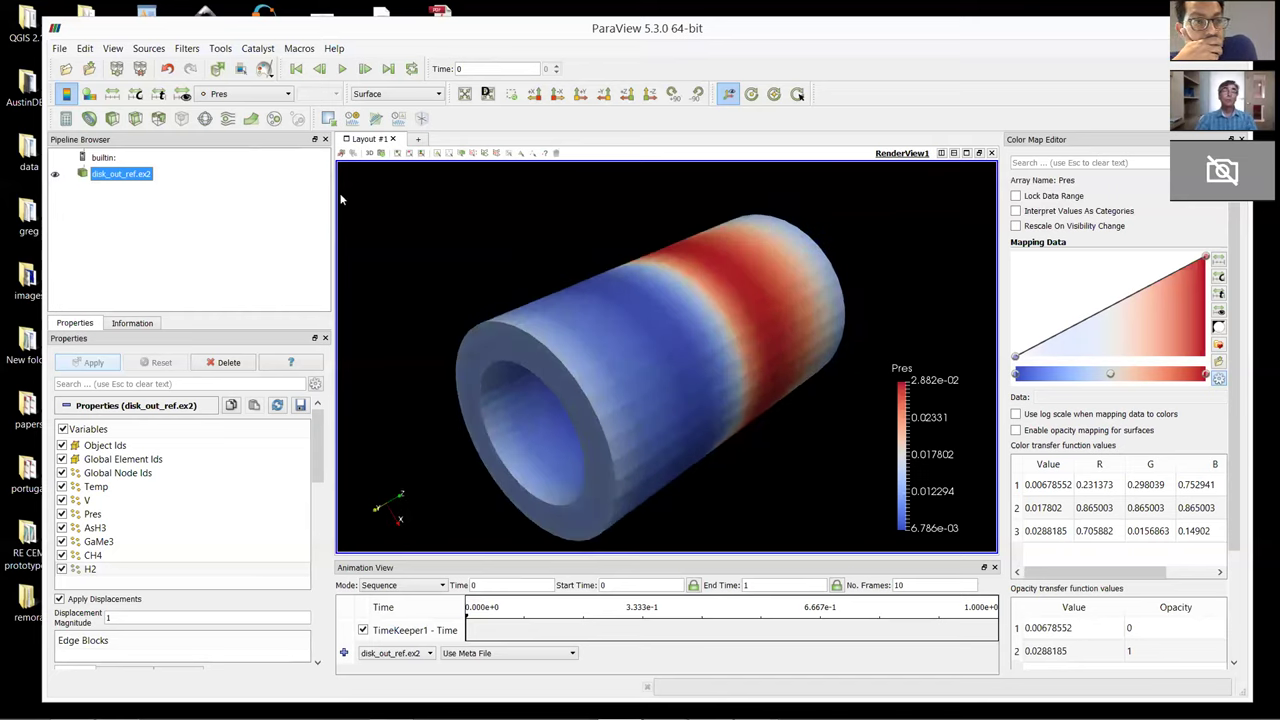
Color the disk_out_ref.ex2 model by the Temp variable and view it from the open end of the cylinder
{"action": "left_click", "coordinate": [288, 93]}
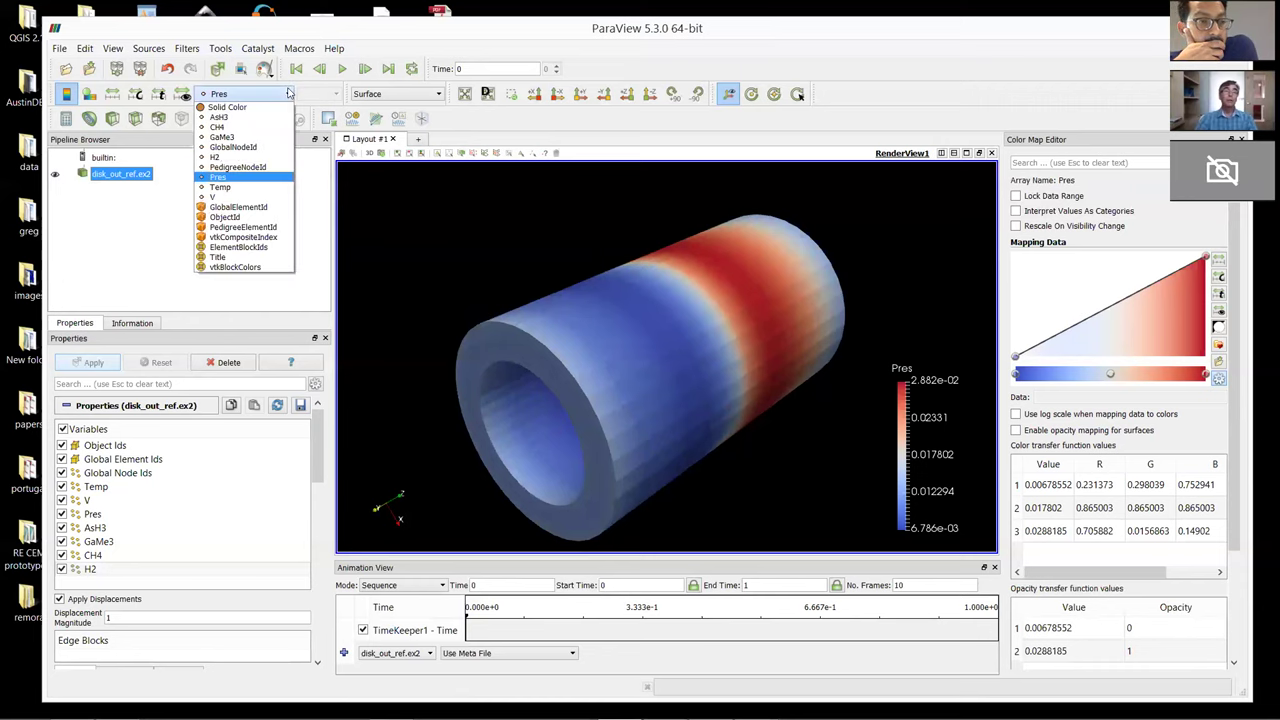
{"action": "left_click", "coordinate": [224, 180]}
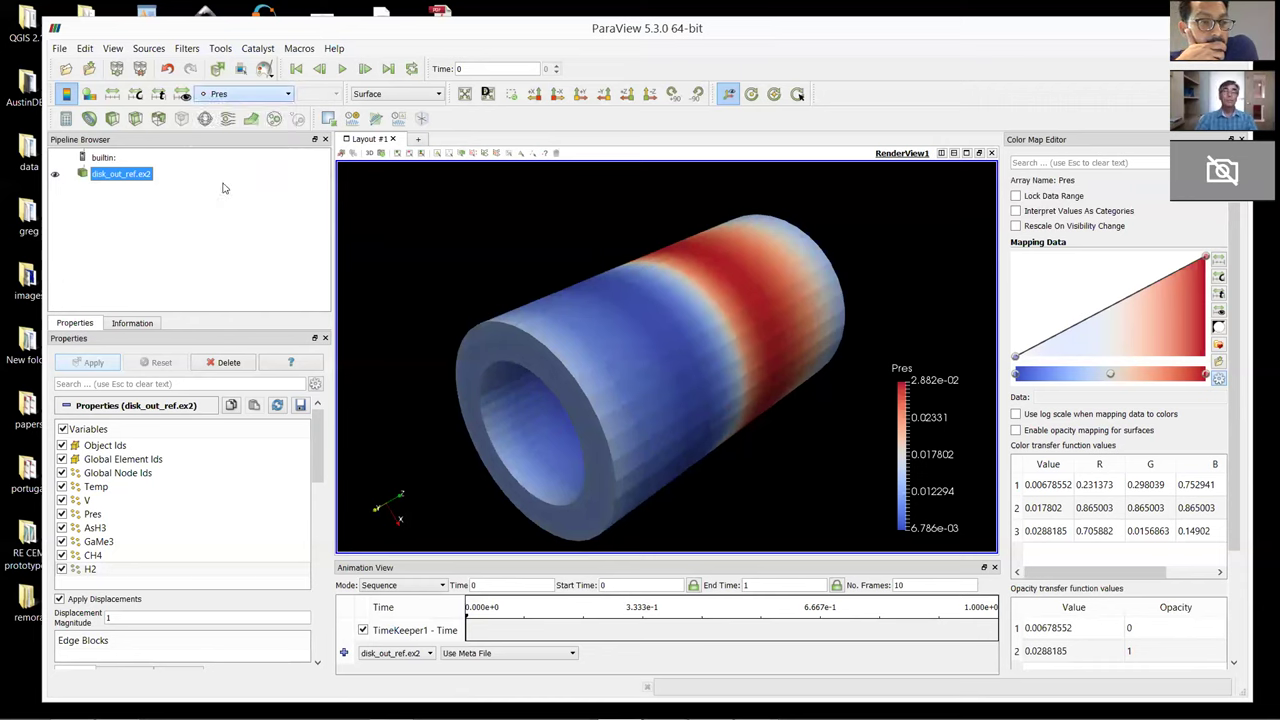
{"action": "left_click_drag", "start_coordinate": [577, 389], "coordinate": [648, 370]}
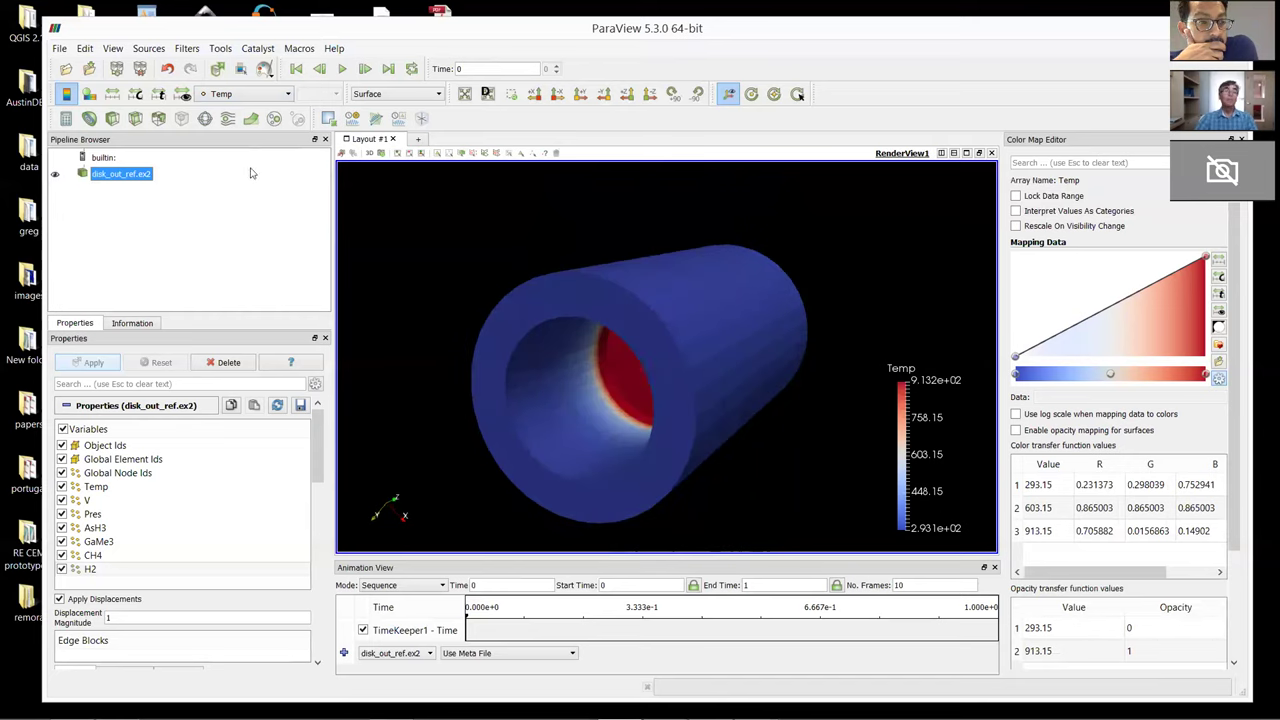
Switch the disk_out_ref.ex2 coloring back to the Pres variable and view the outer surface of the cylinder
{"action": "left_click", "coordinate": [288, 94]}
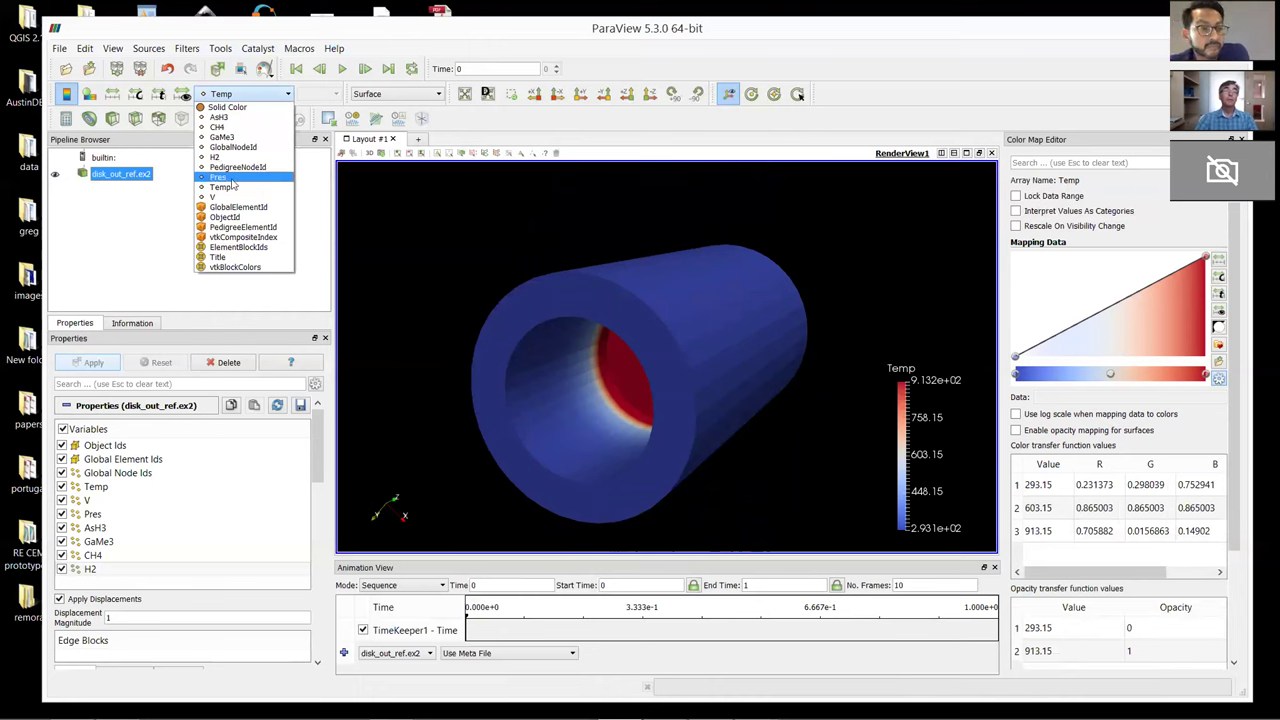
{"action": "left_click", "coordinate": [229, 178]}
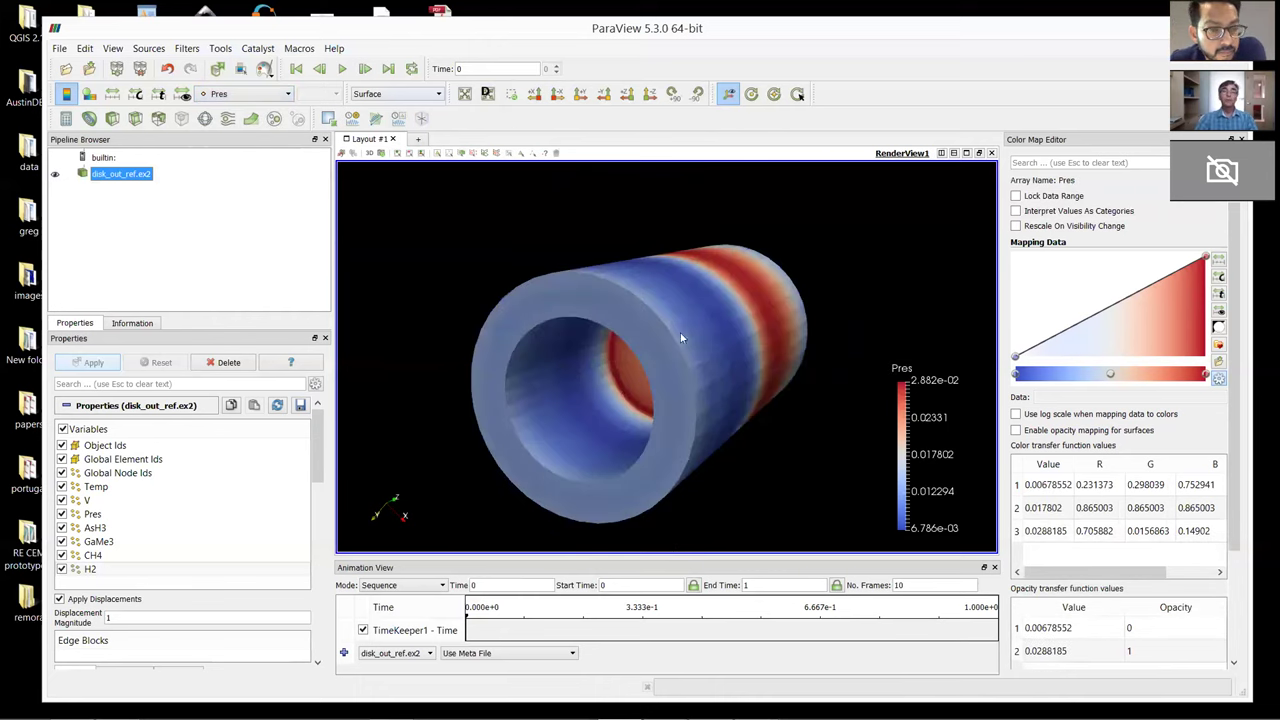
{"action": "left_click_drag", "start_coordinate": [680, 333], "coordinate": [638, 359]}
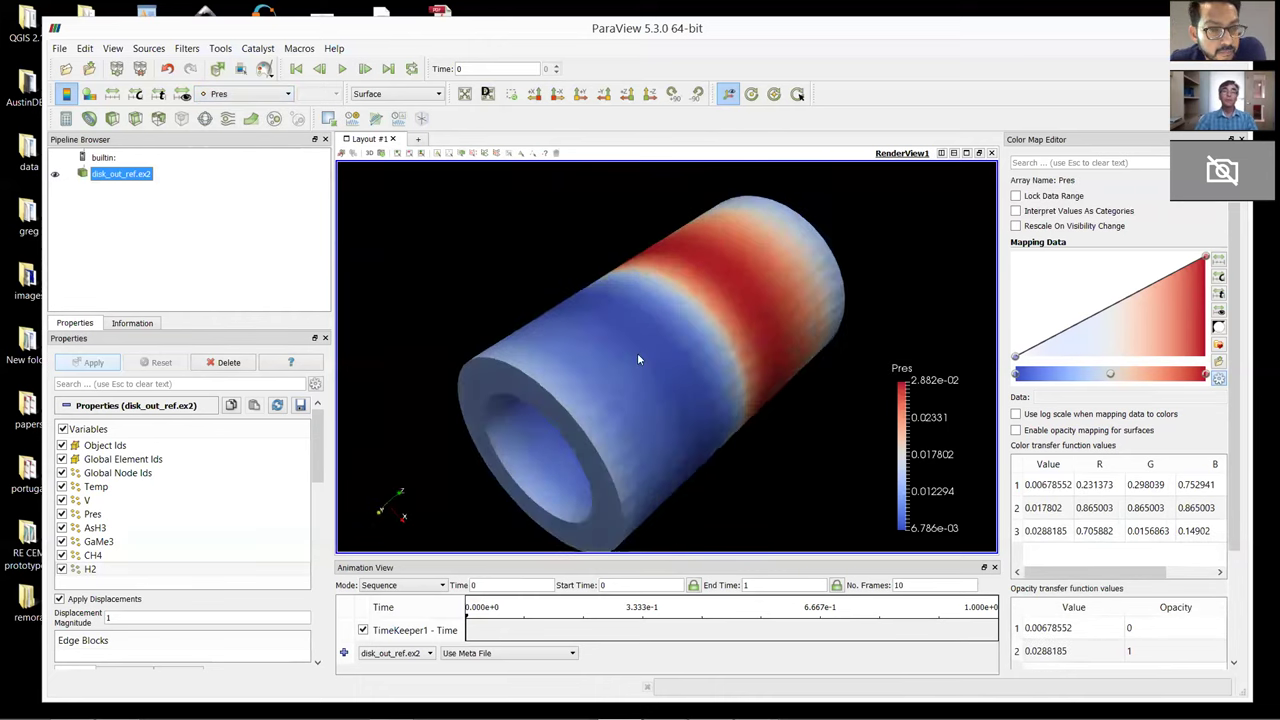
Display the disk_out_ref.ex2 model as Surface With Edges and inspect the mesh from the side and the open end
{"action": "left_click", "coordinate": [439, 94]}
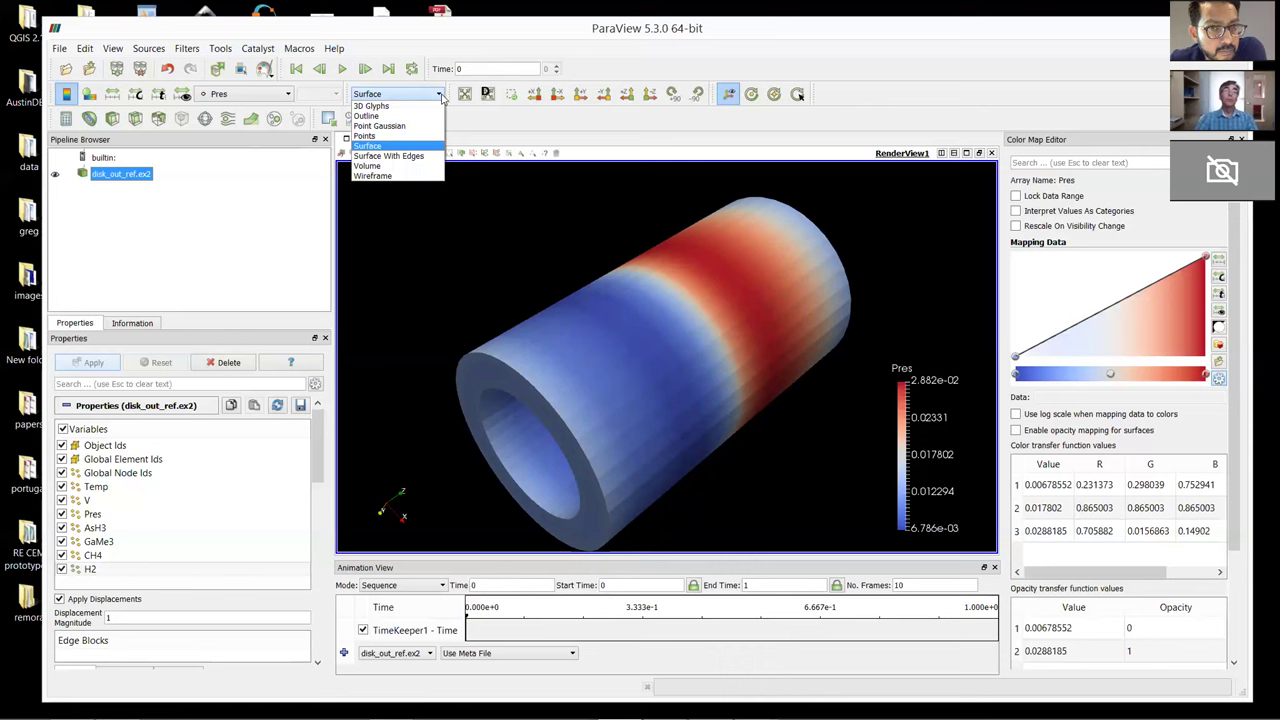
{"action": "left_click", "coordinate": [406, 156]}
{"action": "left_click_drag", "start_coordinate": [572, 348], "coordinate": [511, 423]}
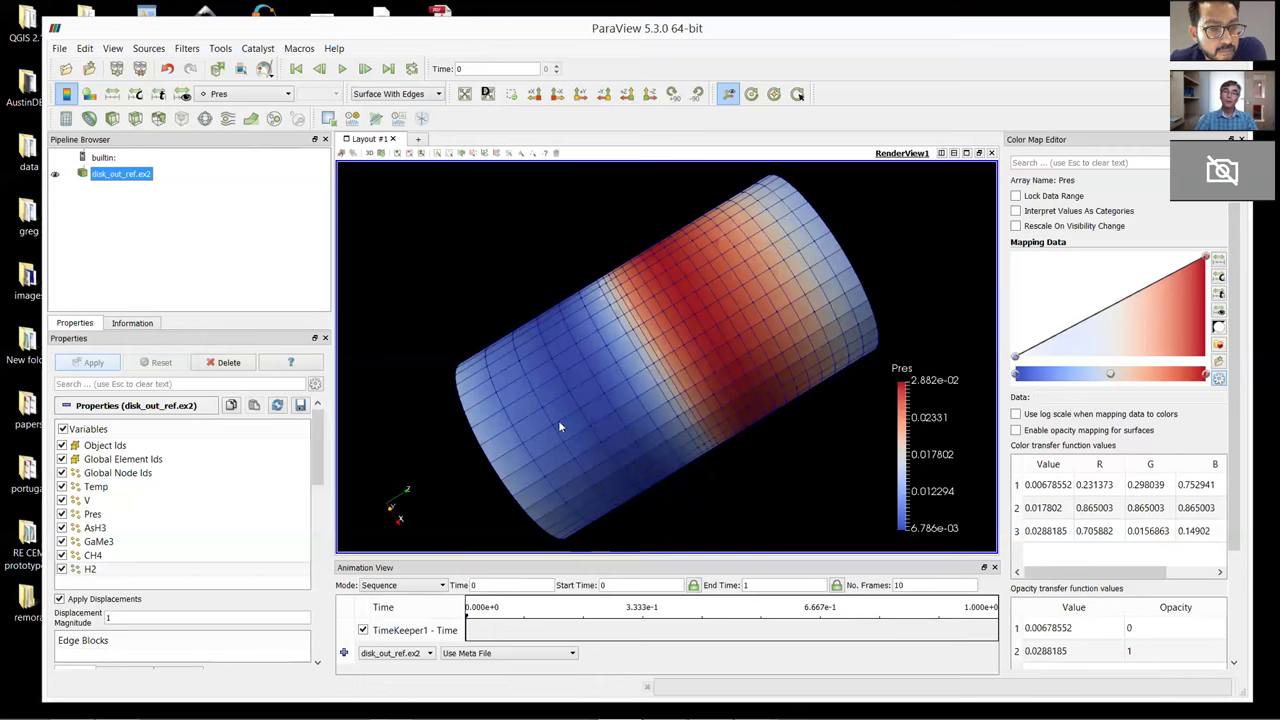
{"action": "left_click_drag", "start_coordinate": [541, 437], "coordinate": [672, 384]}
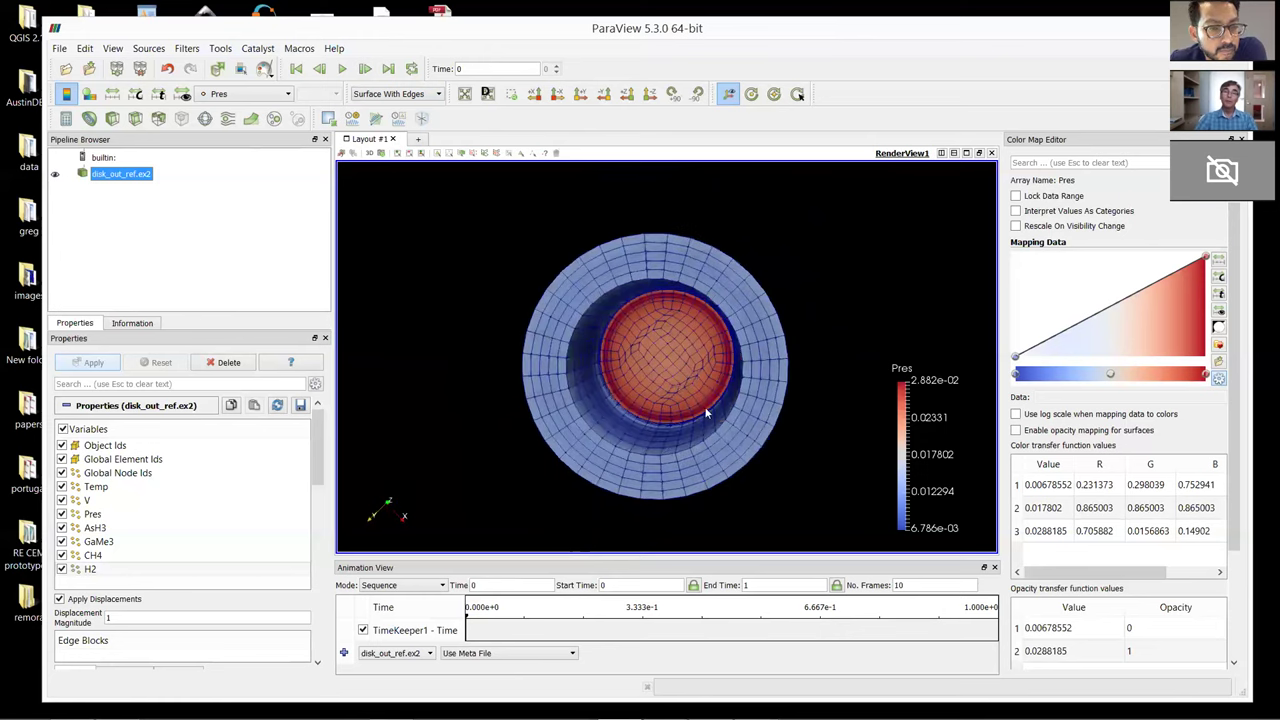
{"action": "left_click_drag", "start_coordinate": [696, 345], "coordinate": [421, 379]}
{"action": "left_click_drag", "start_coordinate": [661, 372], "coordinate": [881, 336]}
{"action": "left_click_drag", "start_coordinate": [626, 307], "coordinate": [575, 240]}
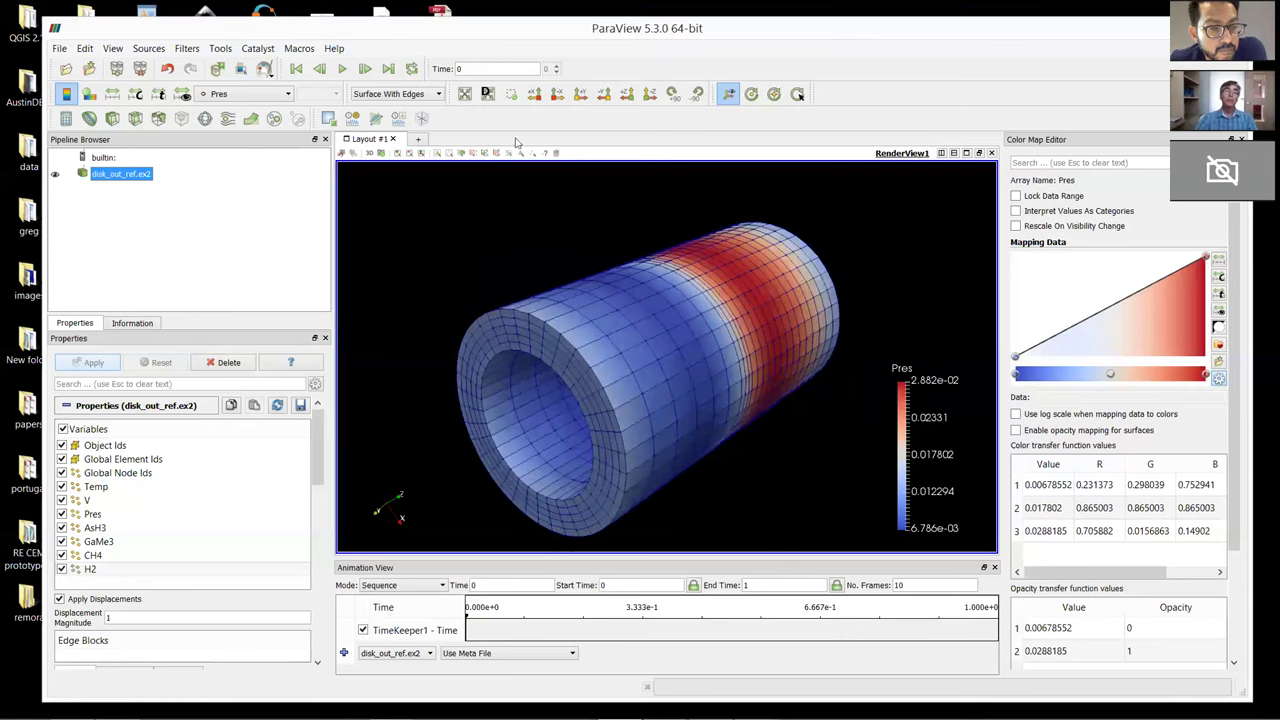
Display the disk_out_ref.ex2 model as Wireframe and inspect its inner structure
{"action": "left_click", "coordinate": [437, 96]}
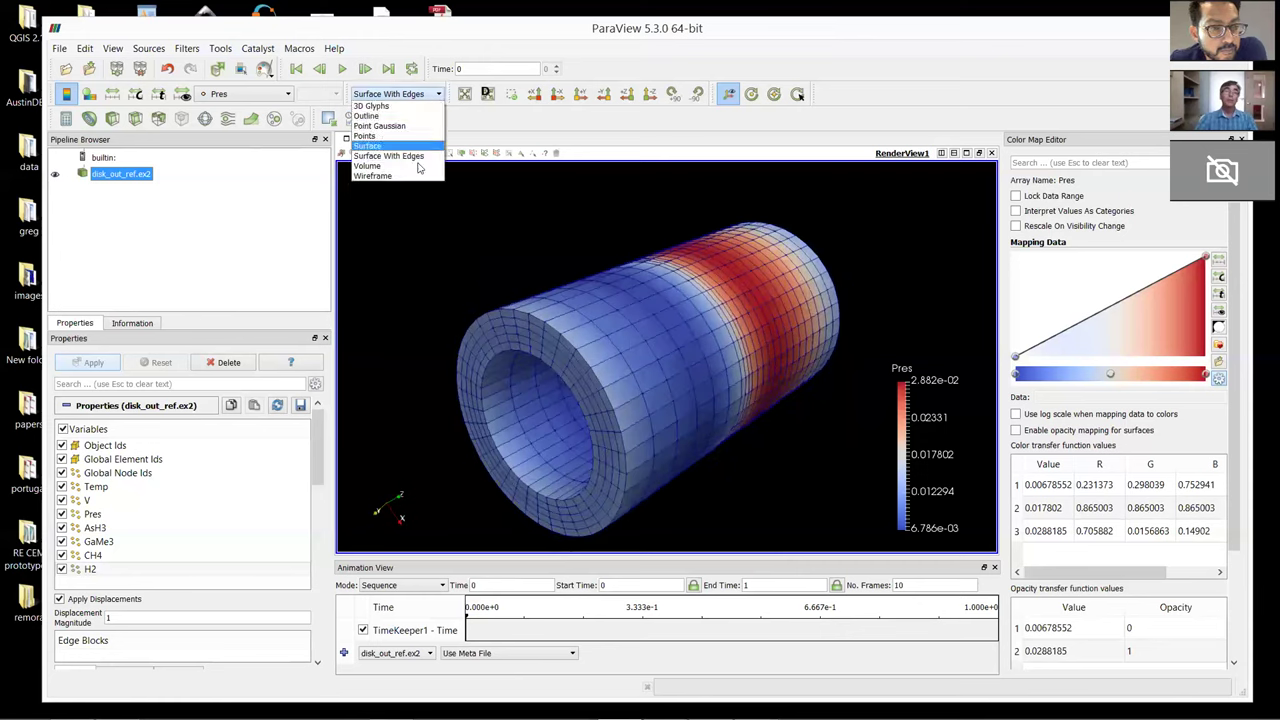
{"action": "left_click", "coordinate": [414, 173]}
{"action": "left_click_drag", "start_coordinate": [645, 394], "coordinate": [683, 395]}
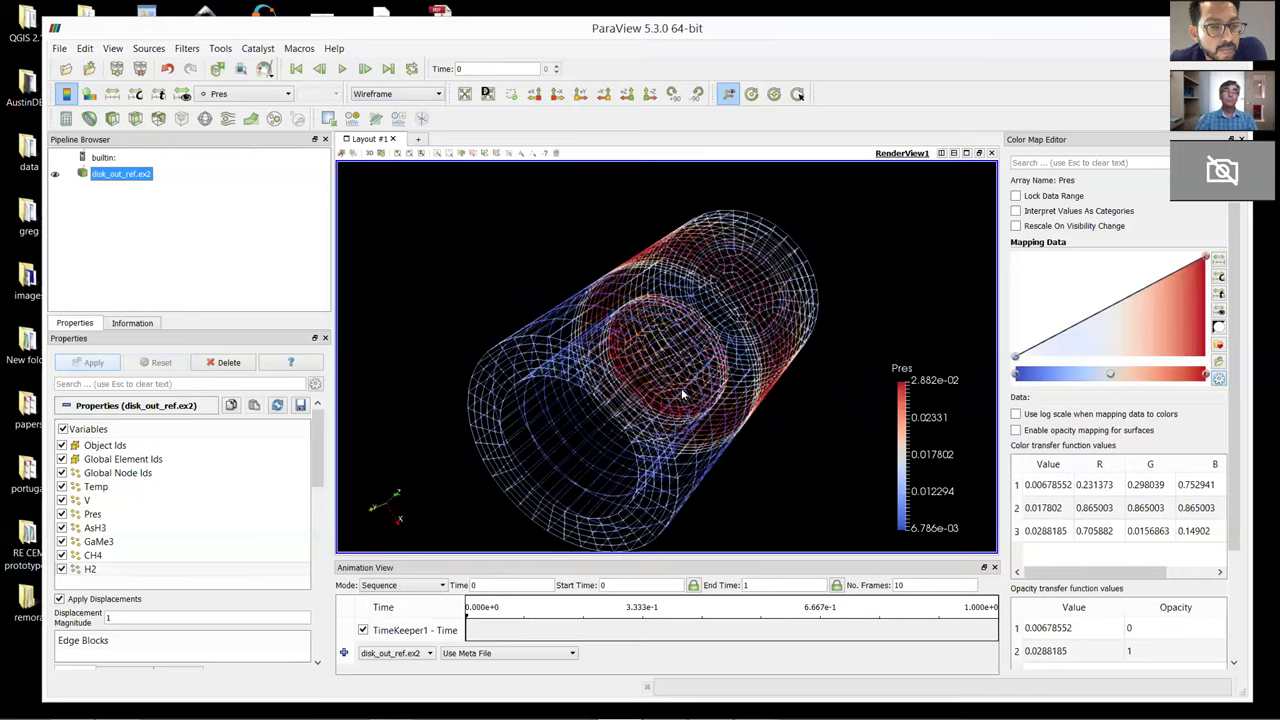
Return the disk_out_ref.ex2 model to the Surface representation and turn it to show the inside of the cylinder
{"action": "left_click", "coordinate": [438, 94]}
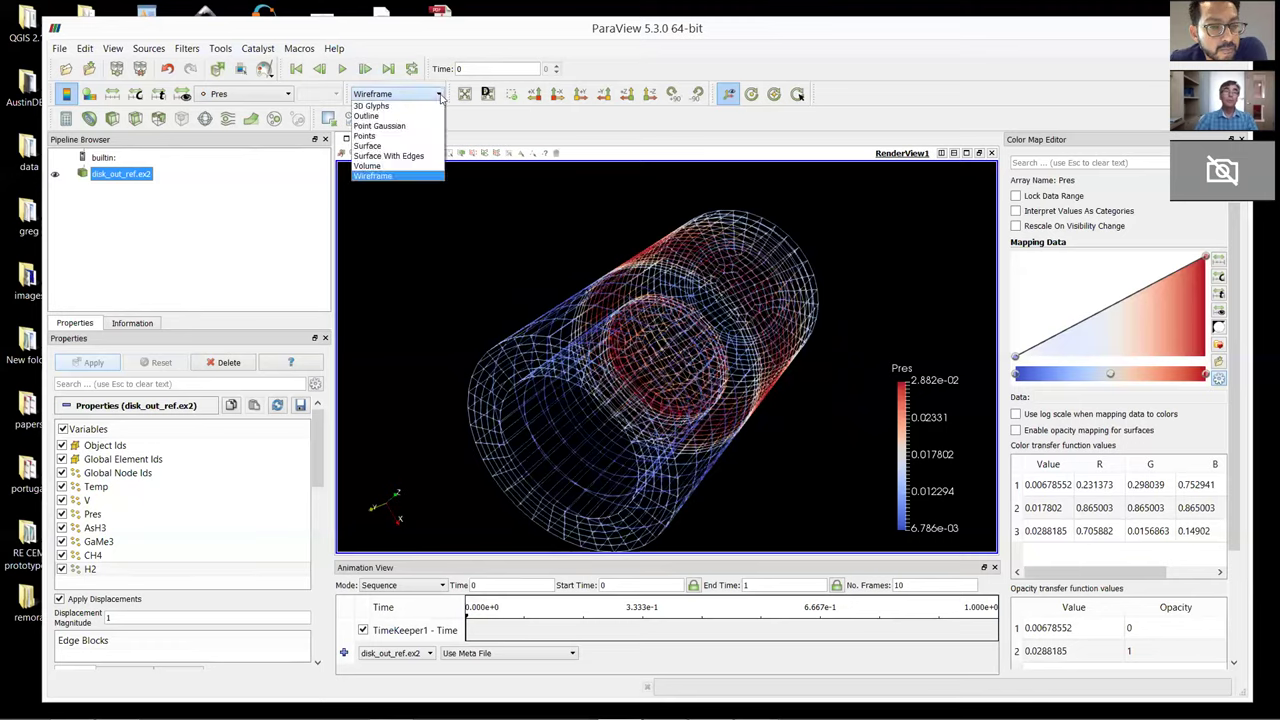
{"action": "left_click", "coordinate": [375, 146]}
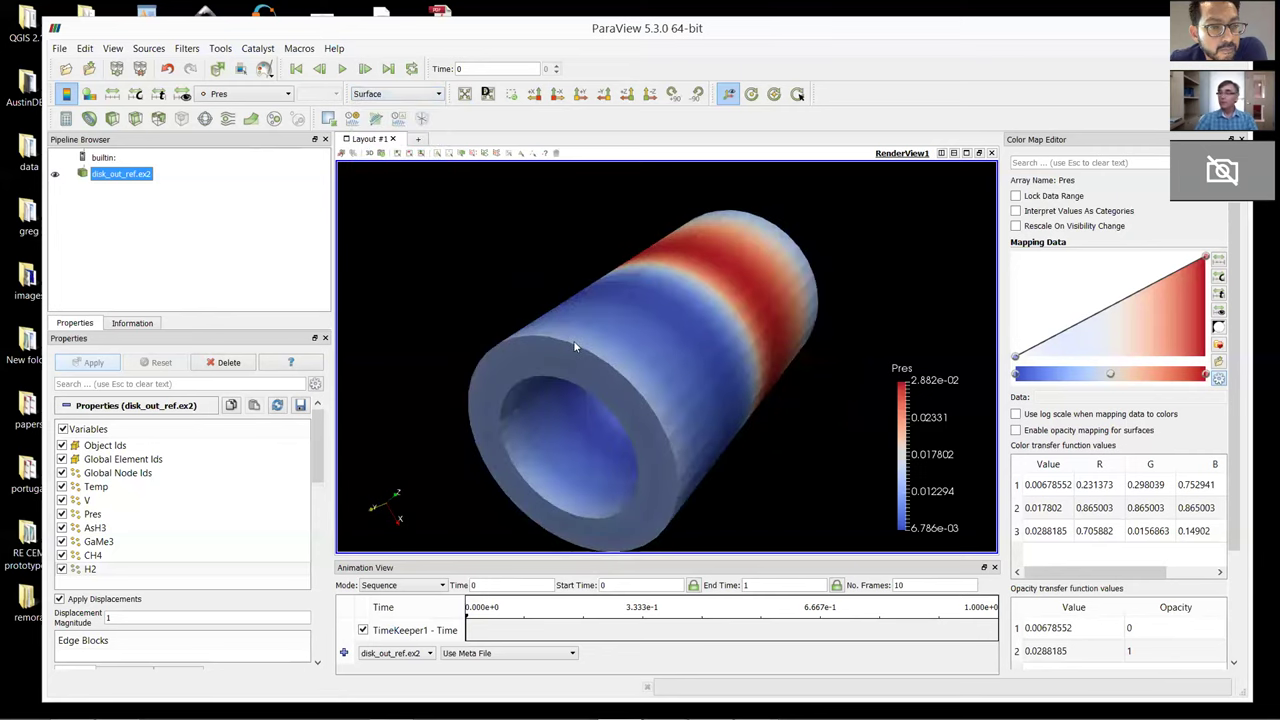
{"action": "mouse_move", "coordinate": [571, 340]}
{"action": "left_mouse_down"}
{"action": "mouse_move", "coordinate": [558, 317]}
{"action": "mouse_move", "coordinate": [562, 336]}
{"action": "mouse_move", "coordinate": [546, 328]}
{"action": "mouse_move", "coordinate": [577, 334]}
{"action": "mouse_move", "coordinate": [568, 324]}
{"action": "left_mouse_up"}
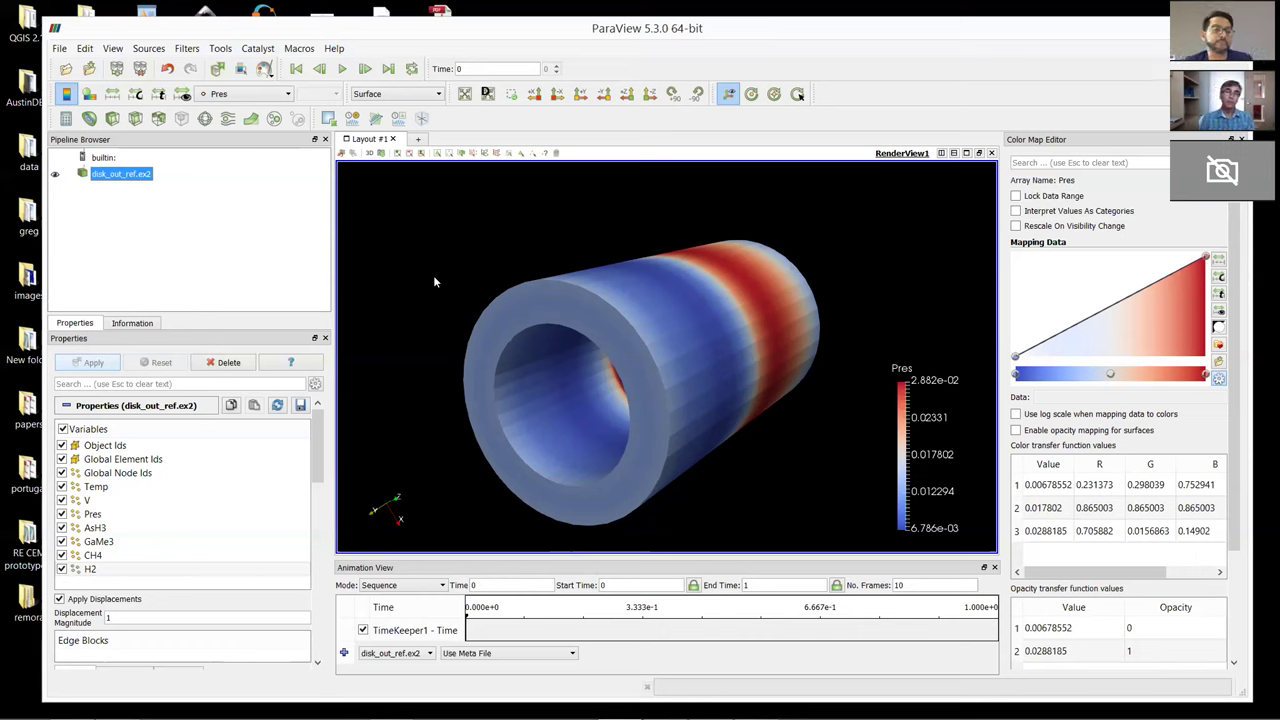
{"action": "left_click_drag", "start_coordinate": [527, 421], "coordinate": [551, 431]}
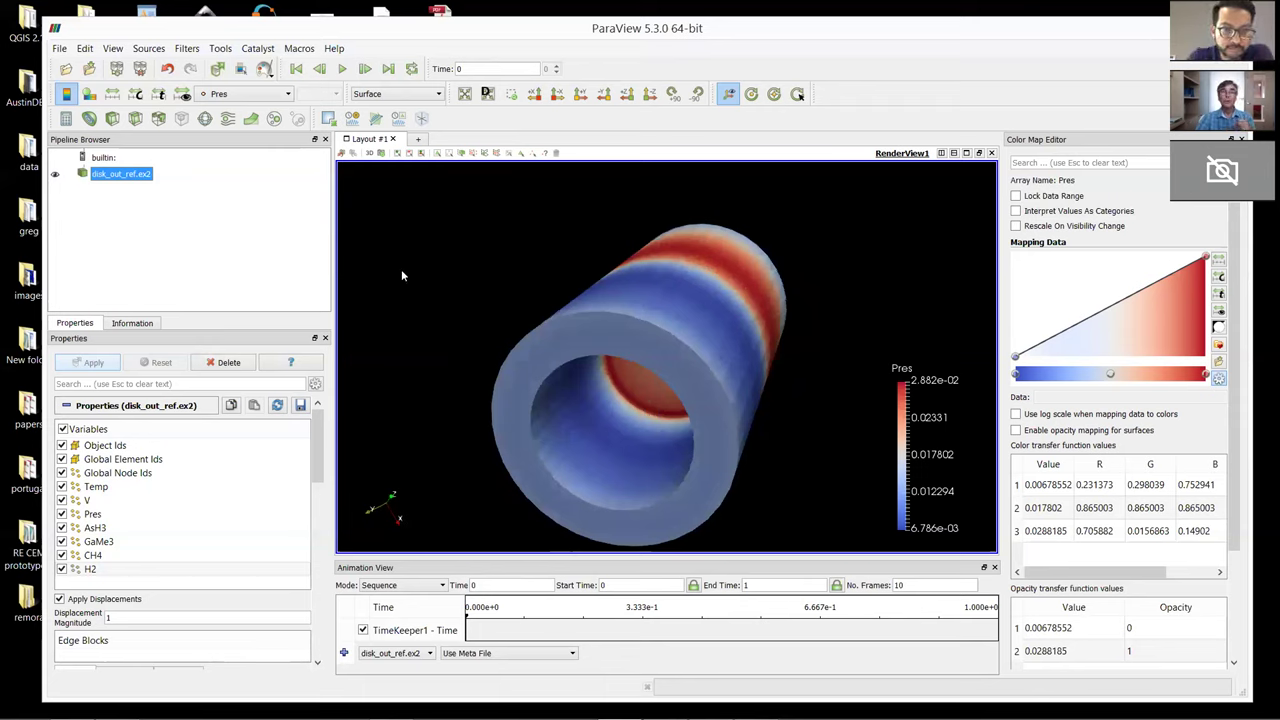
{"action": "left_click", "coordinate": [183, 49]}
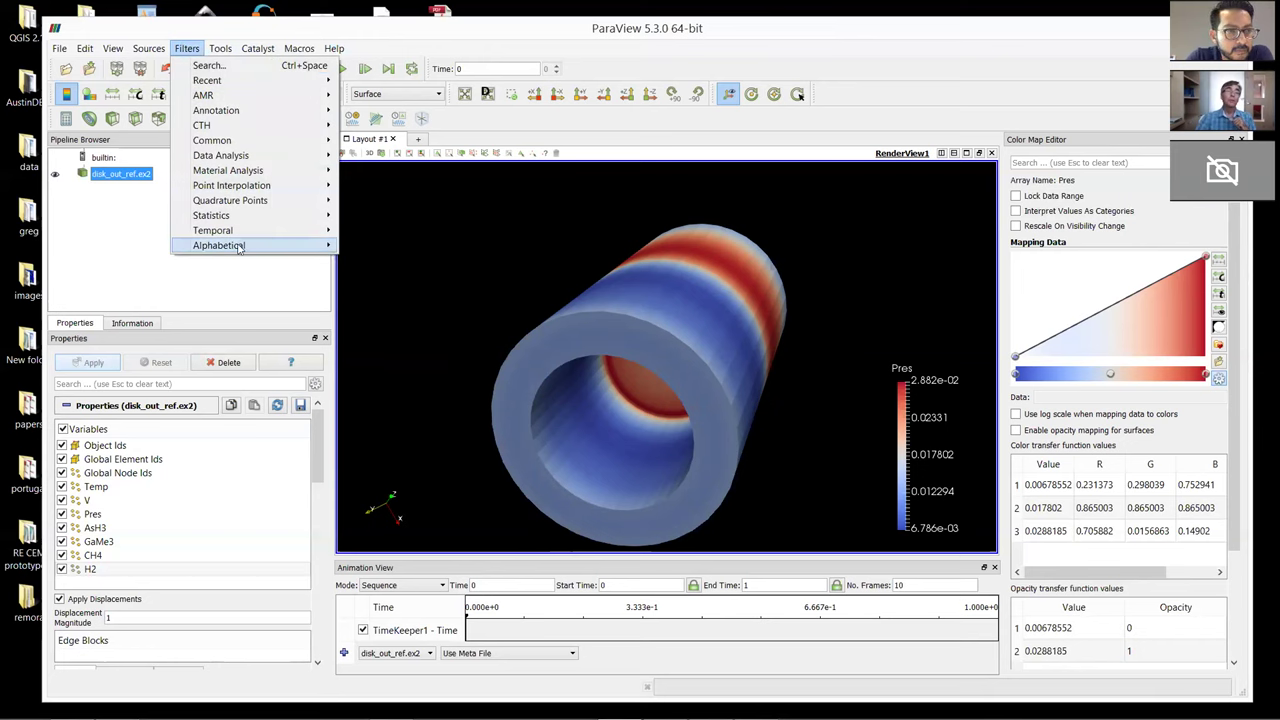
{"action": "mouse_move", "coordinate": [239, 247]}
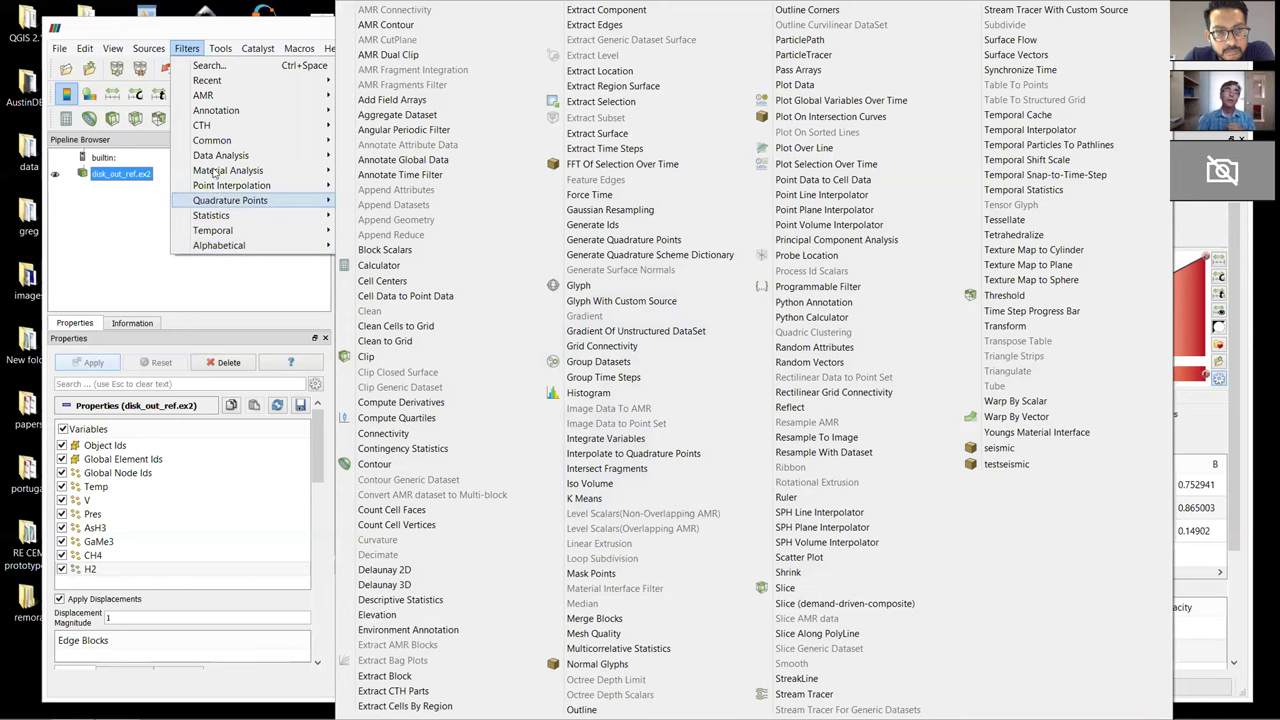
{"action": "mouse_move", "coordinate": [213, 158]}
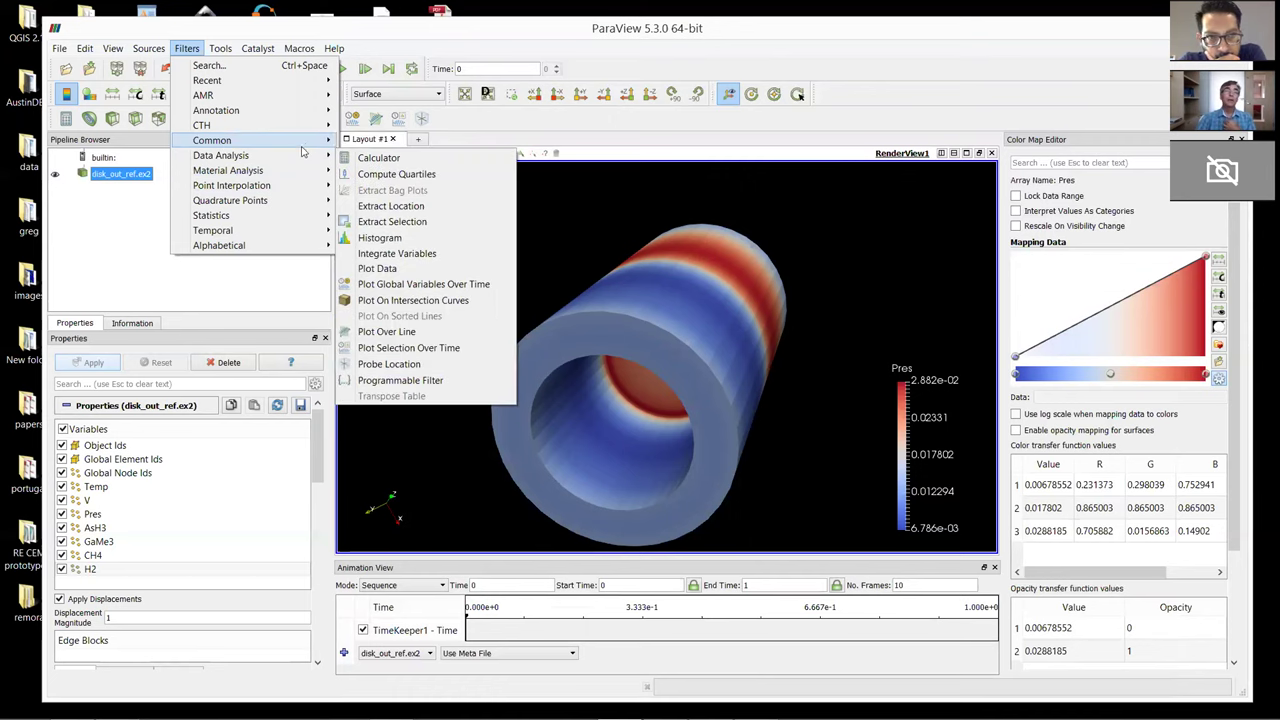
{"action": "mouse_move", "coordinate": [303, 147]}
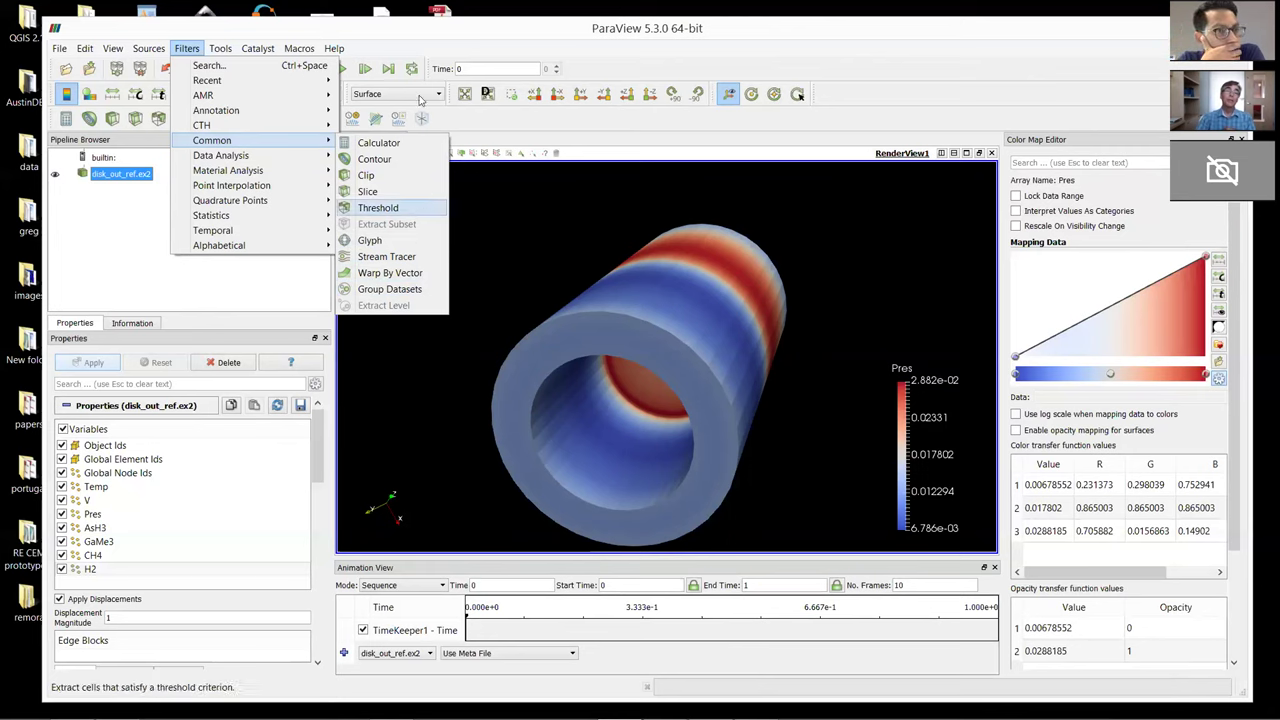
{"action": "left_click", "coordinate": [423, 37]}
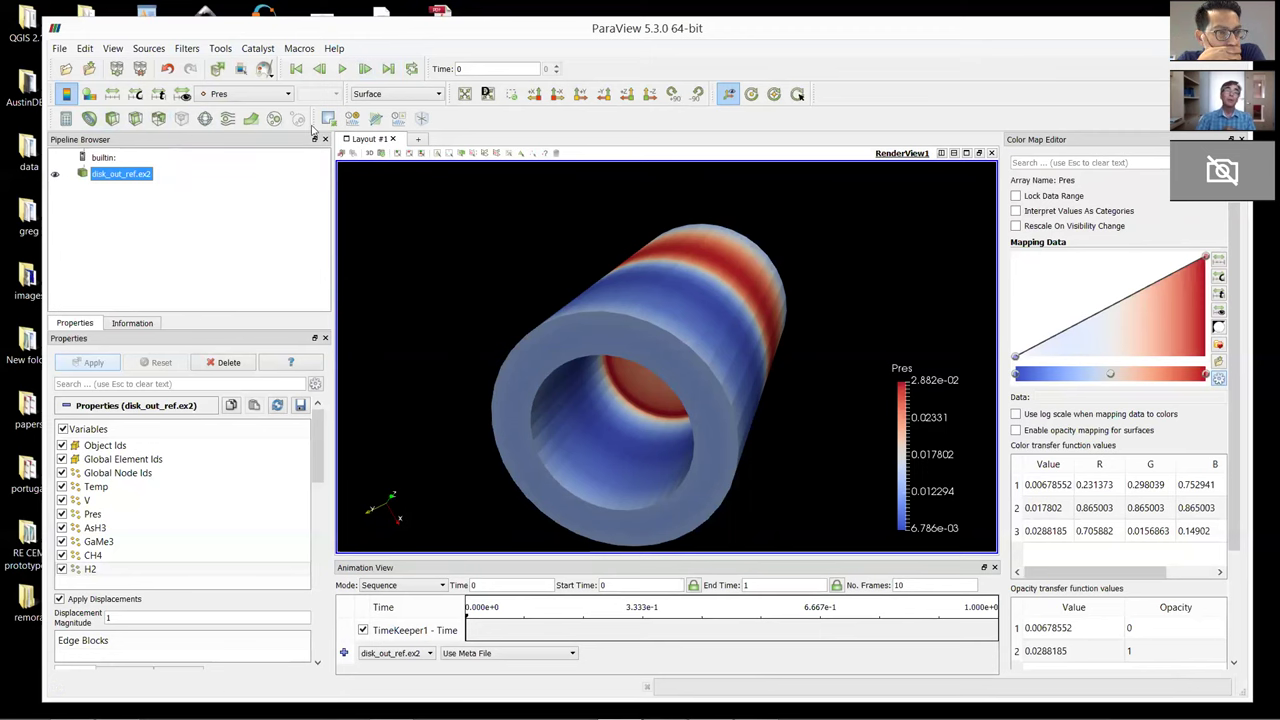
Add a Contour filter to disk_out_ref.ex2 and review its settings
{"action": "left_click", "coordinate": [88, 119]}
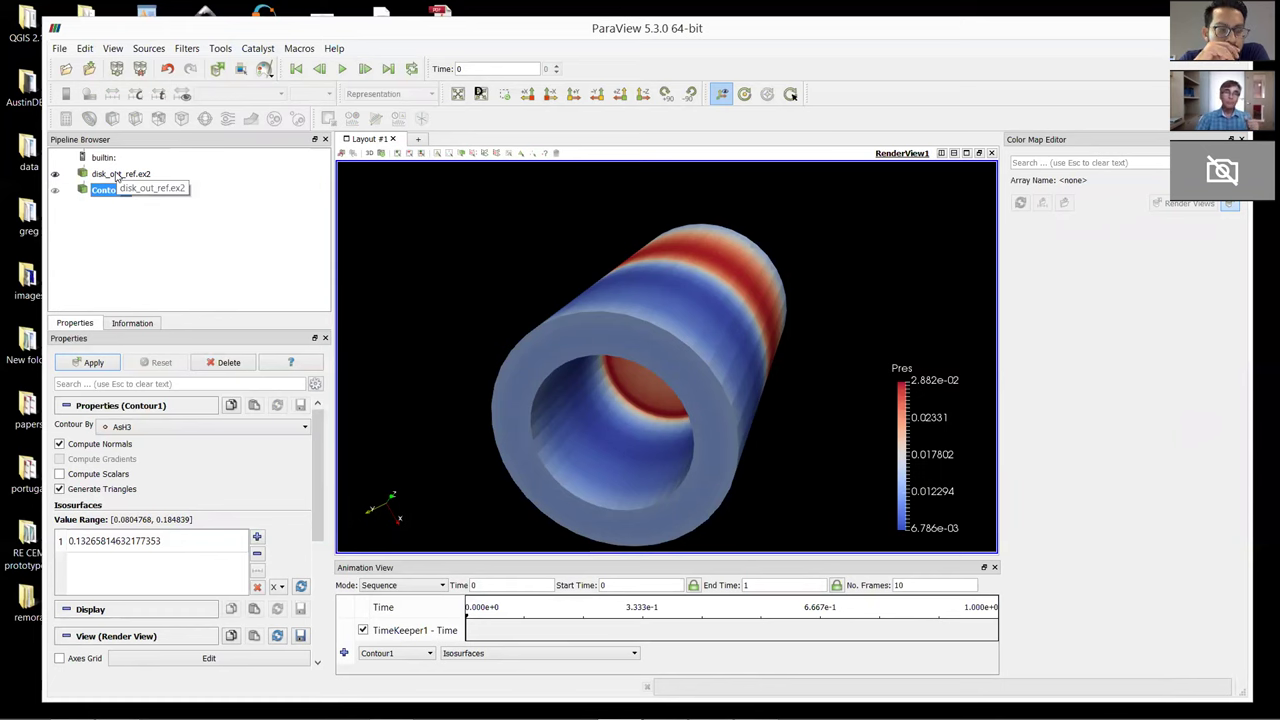
{"action": "left_click", "coordinate": [117, 176]}
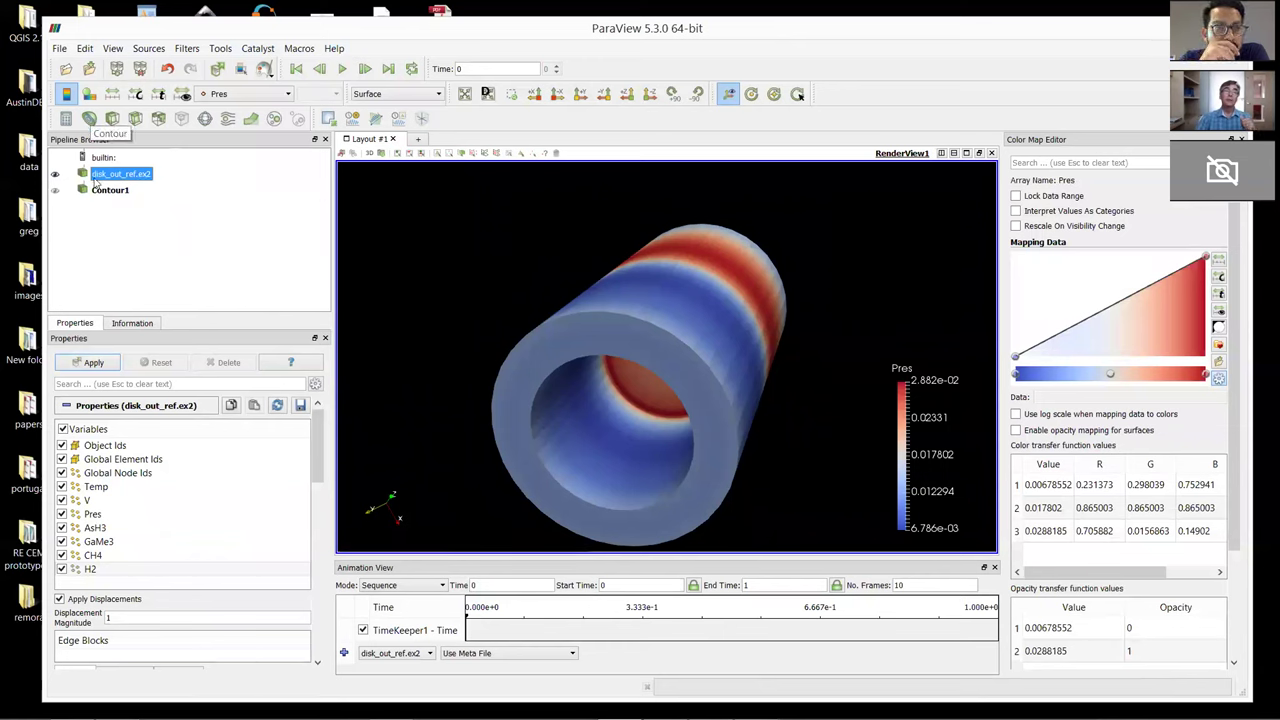
{"action": "left_click", "coordinate": [104, 192]}
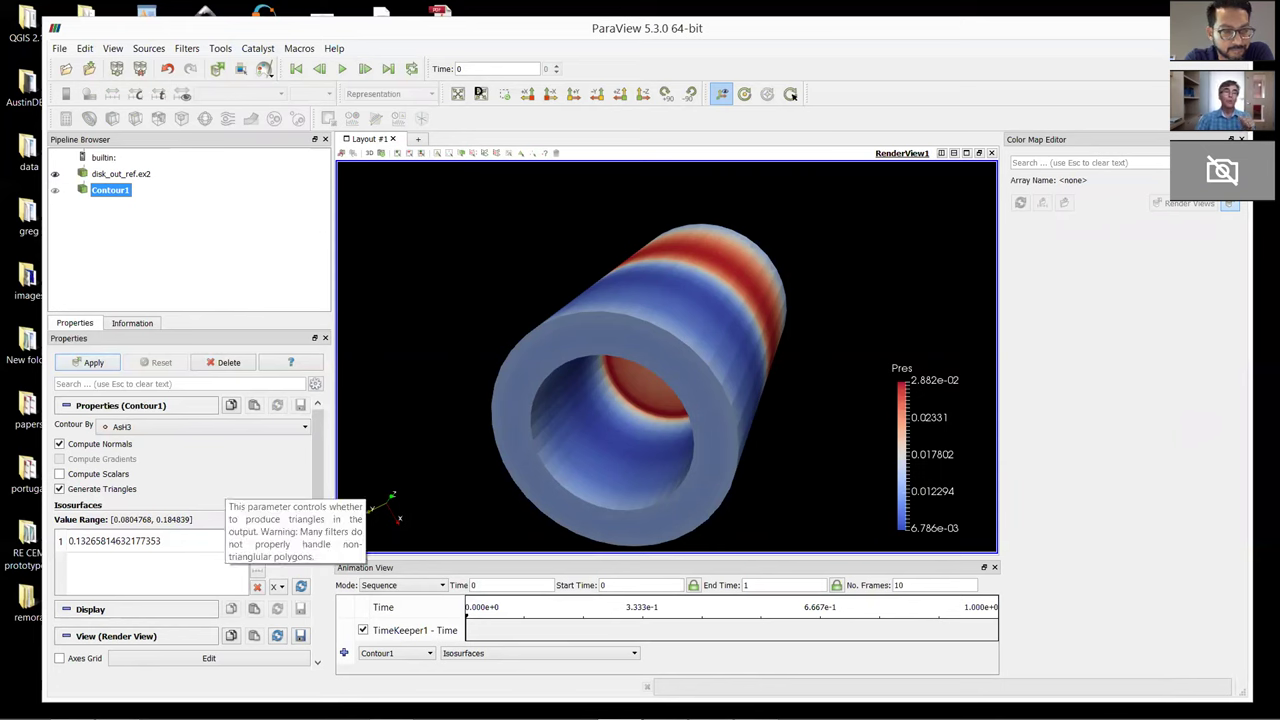
{"action": "left_click", "coordinate": [317, 452]}
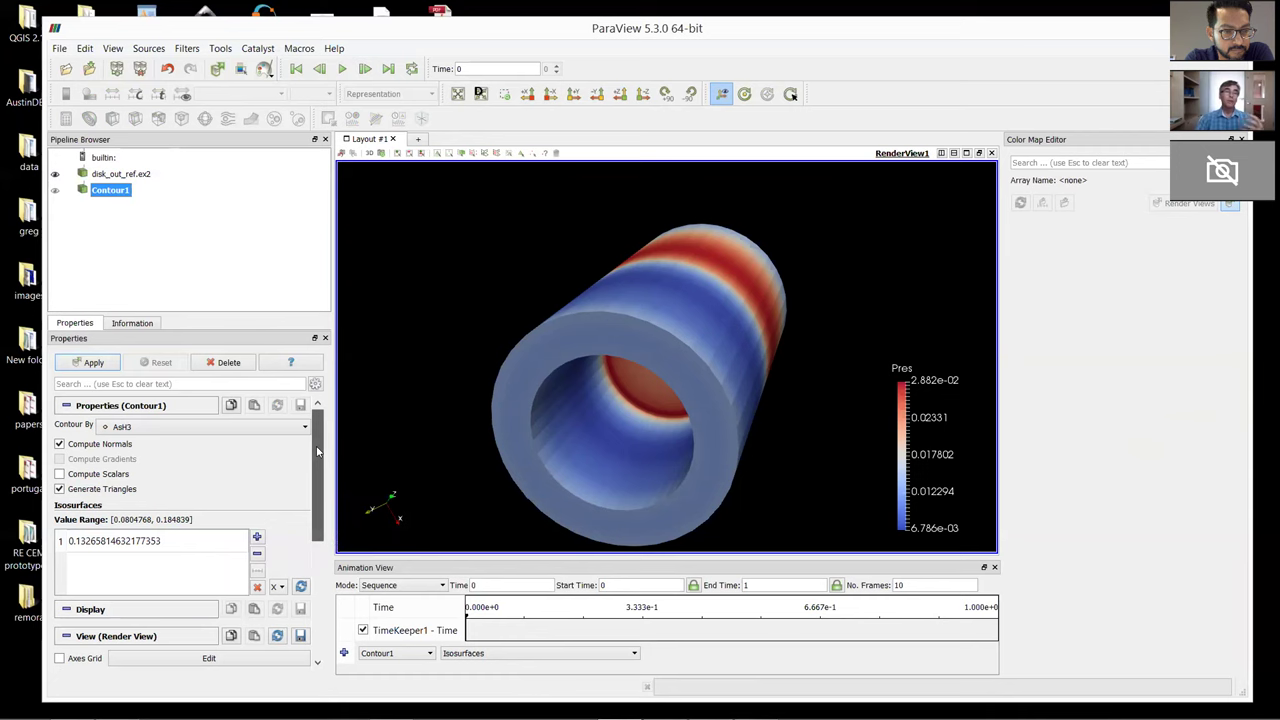
{"action": "scroll", "coordinate": [317, 456], "scroll_direction": "down", "scroll_amount": 1}
{"action": "left_click_drag", "start_coordinate": [317, 456], "coordinate": [317, 466]}
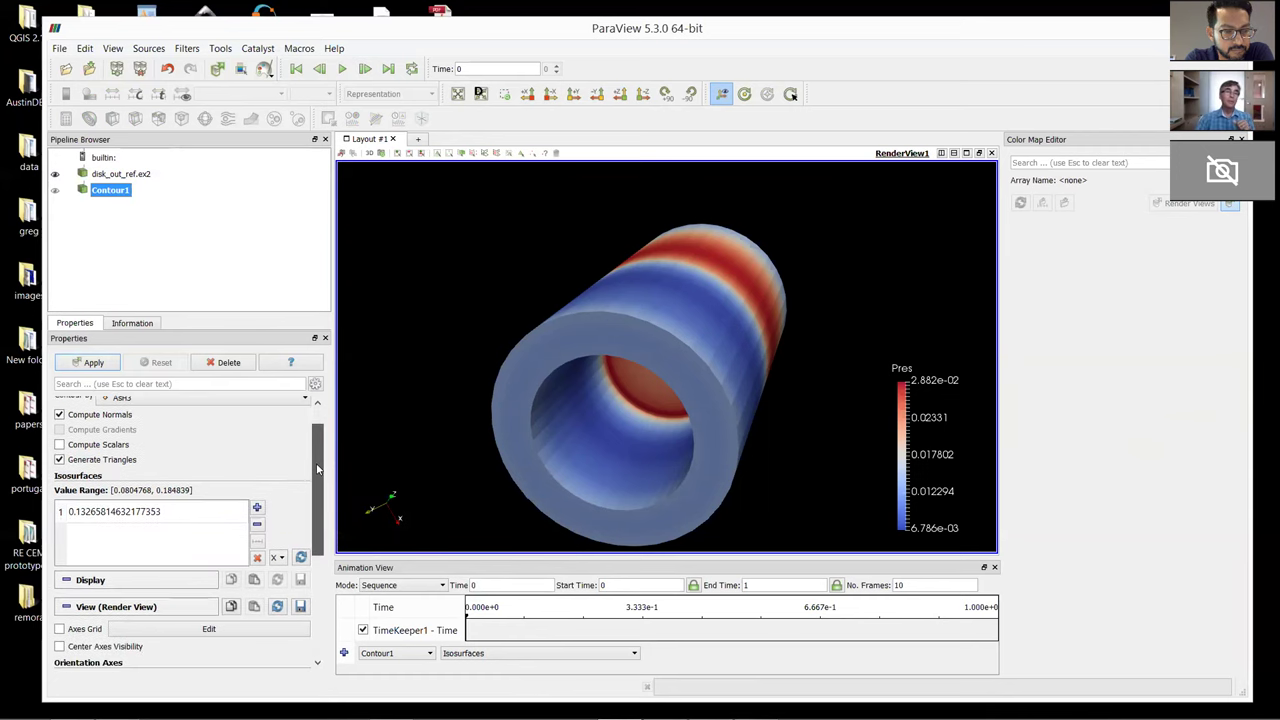
{"action": "scroll", "coordinate": [317, 468], "scroll_direction": "down", "scroll_amount": 1}
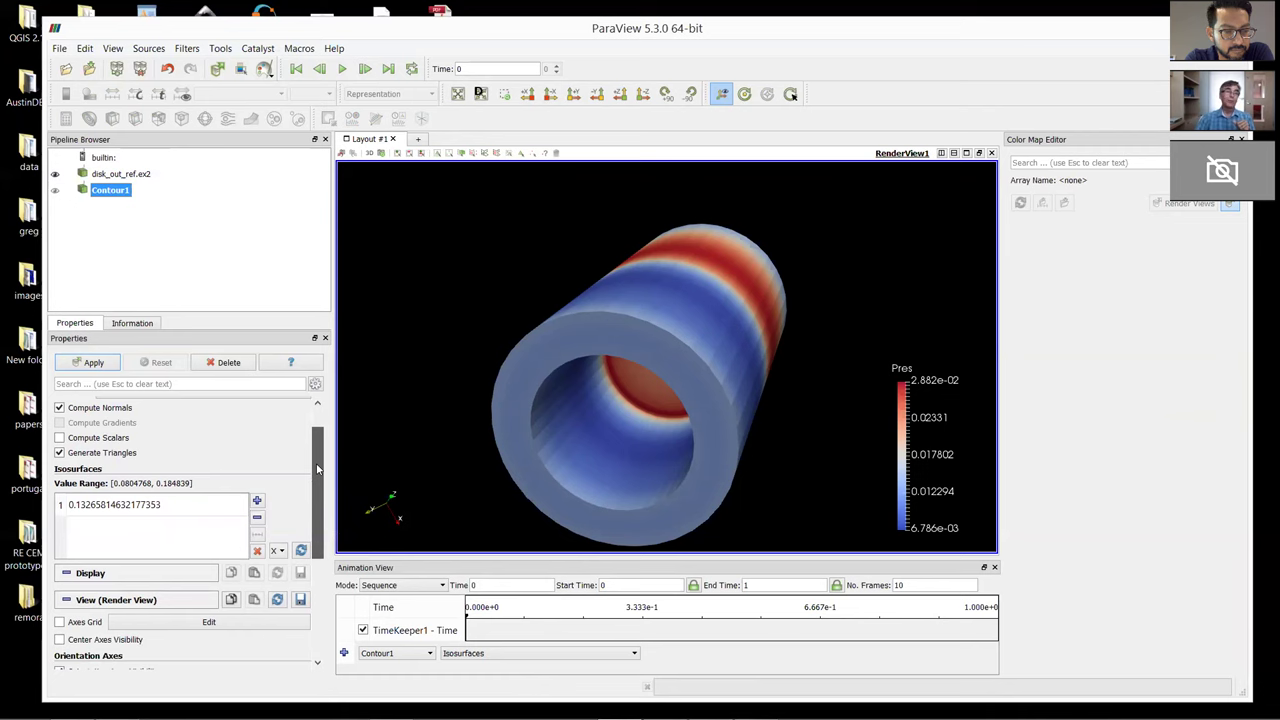
{"action": "left_click_drag", "start_coordinate": [318, 468], "coordinate": [318, 434]}
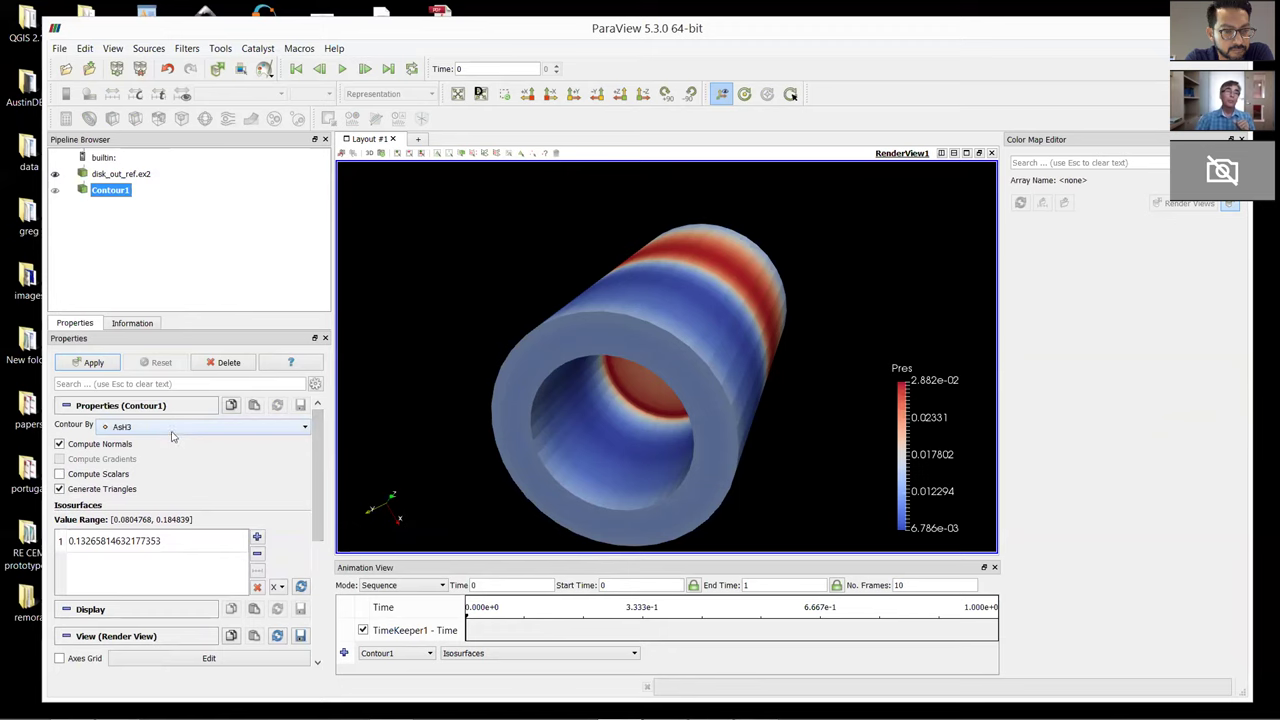
Contour by the Temp variable with a single isosurface value of 400 and apply the filter
{"action": "mouse_move", "coordinate": [176, 430]}
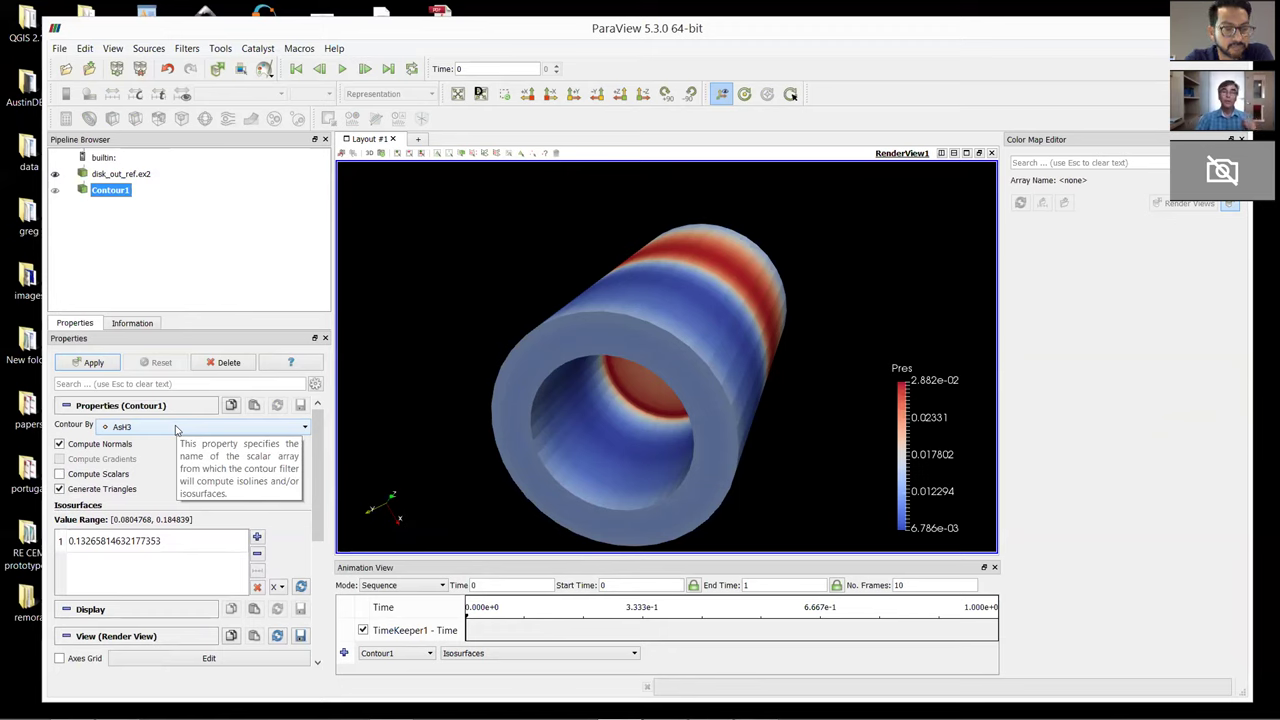
{"action": "left_click", "coordinate": [306, 428]}
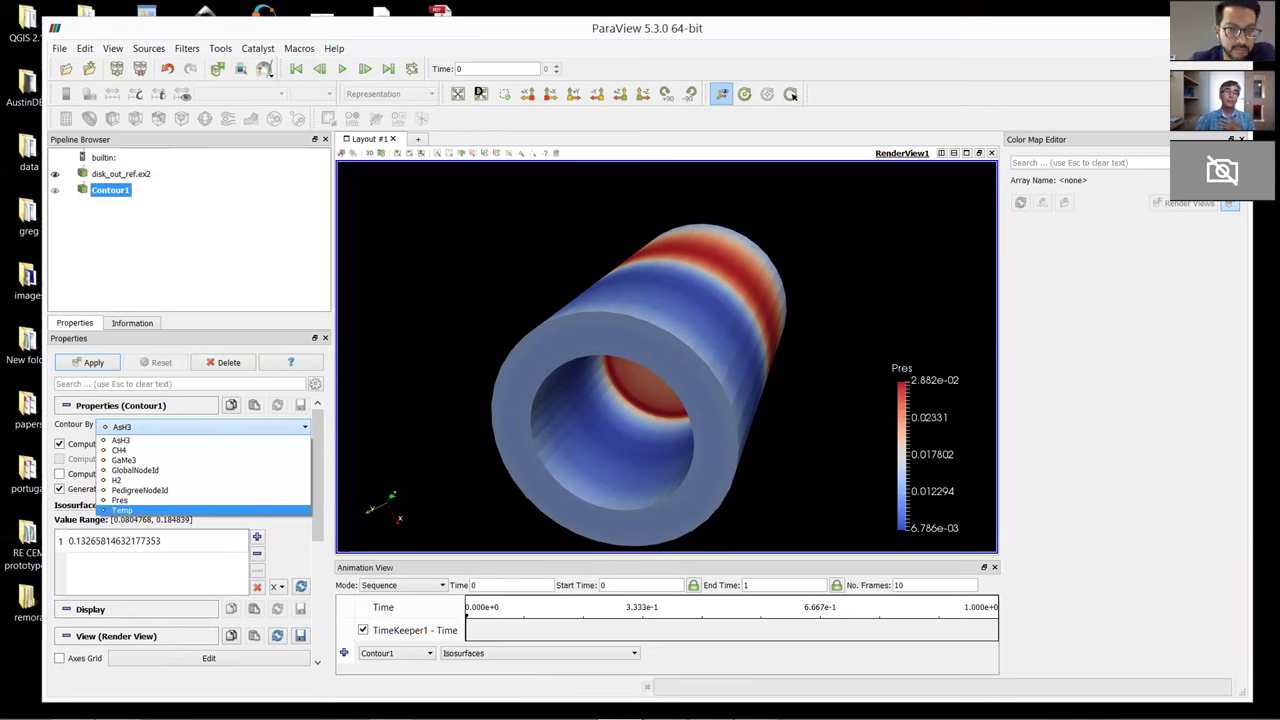
{"action": "left_click", "coordinate": [122, 510]}
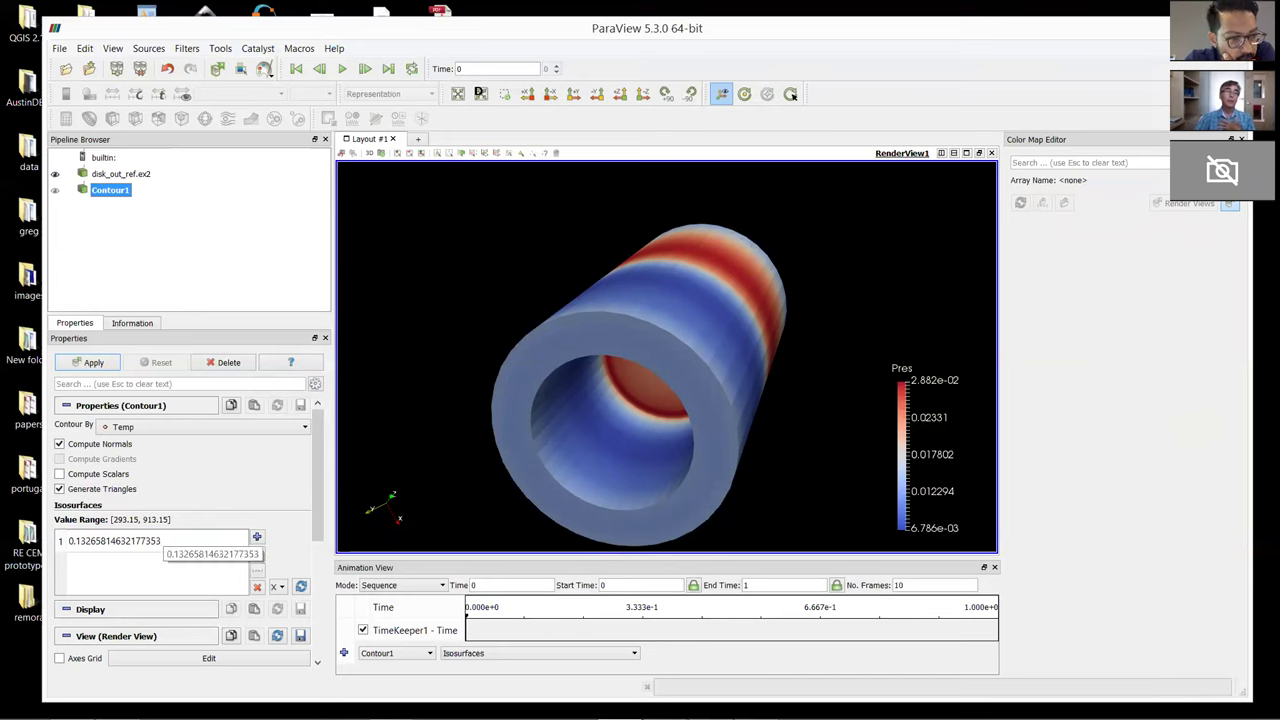
{"action": "left_click", "coordinate": [150, 540]}
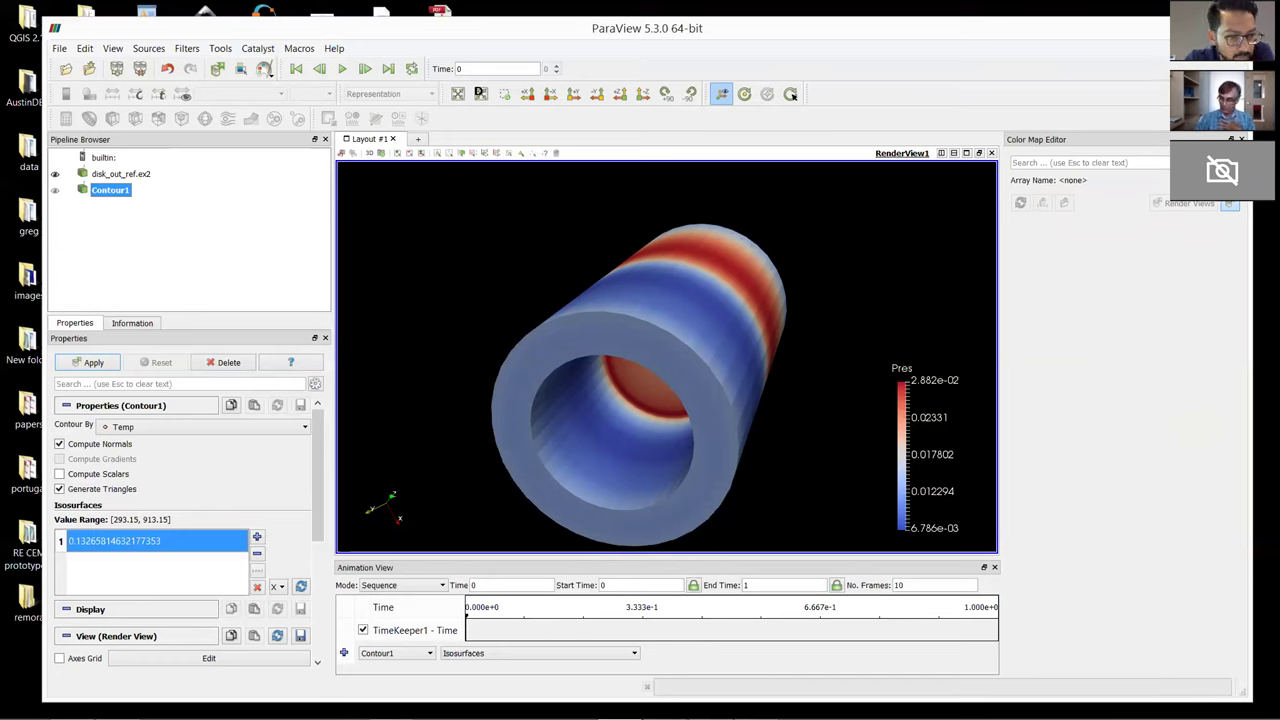
{"action": "type", "text": "400"}
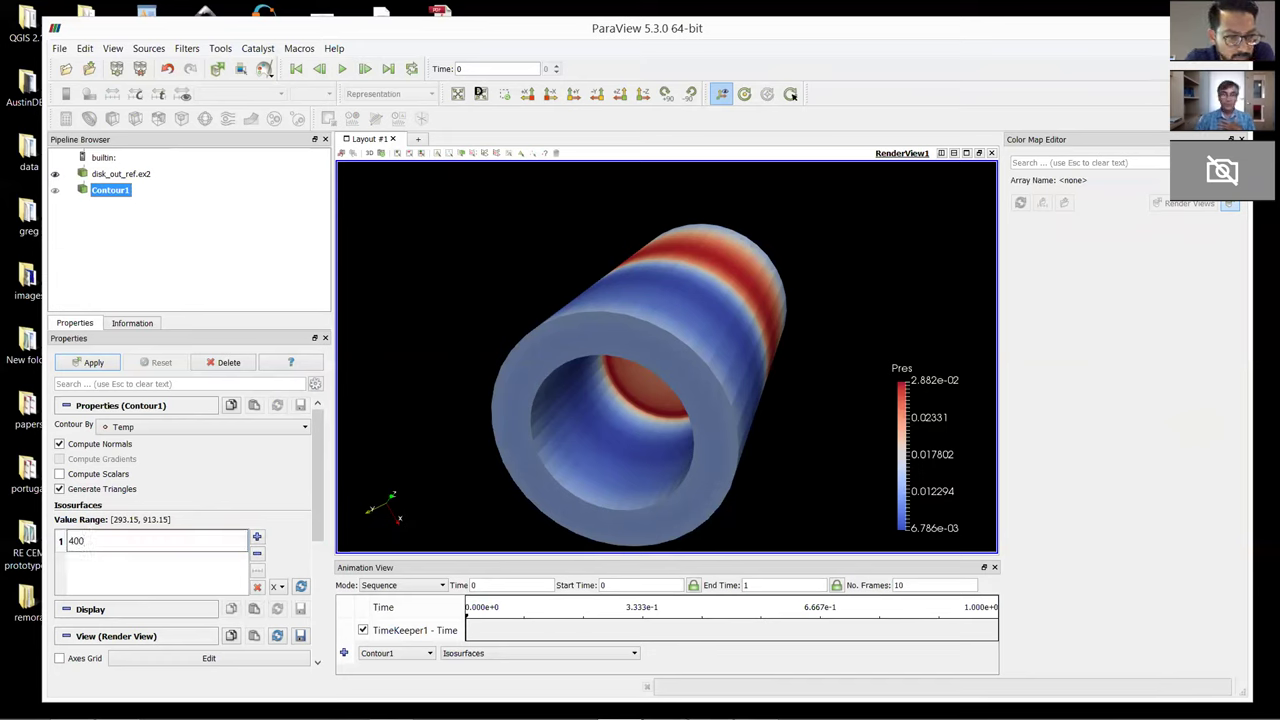
{"action": "key", "text": "Return"}
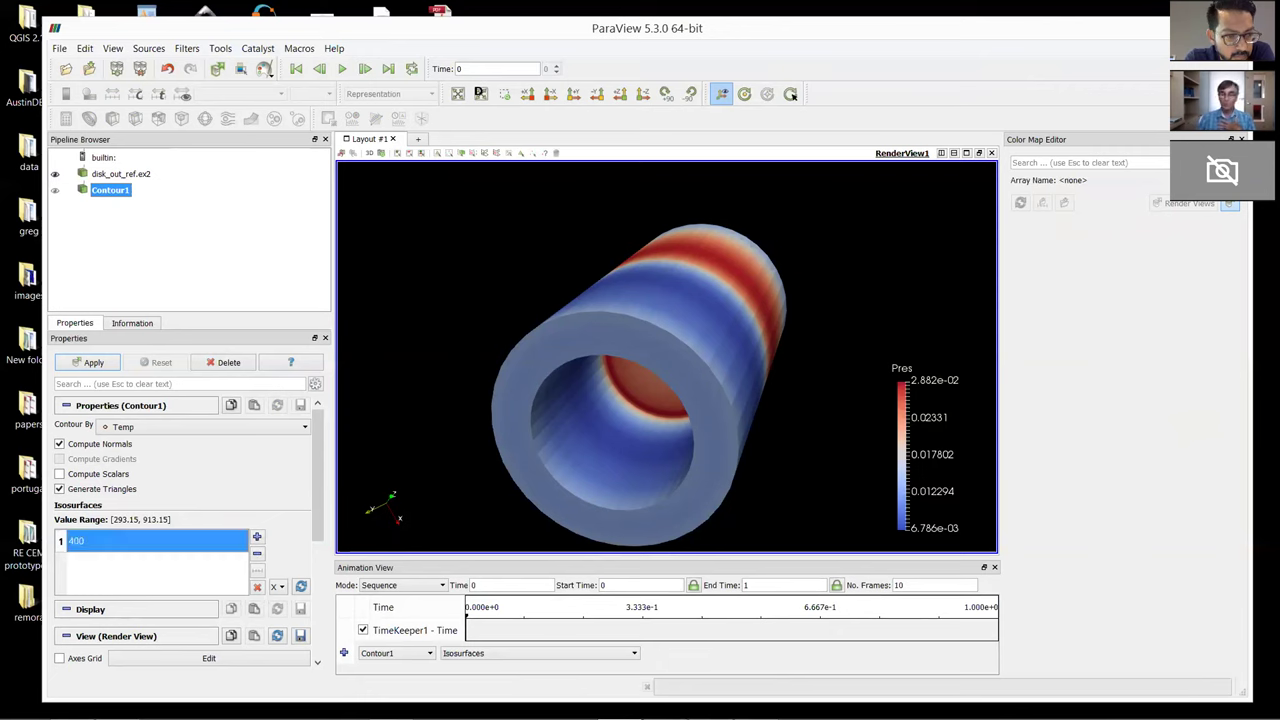
{"action": "left_click", "coordinate": [93, 363]}
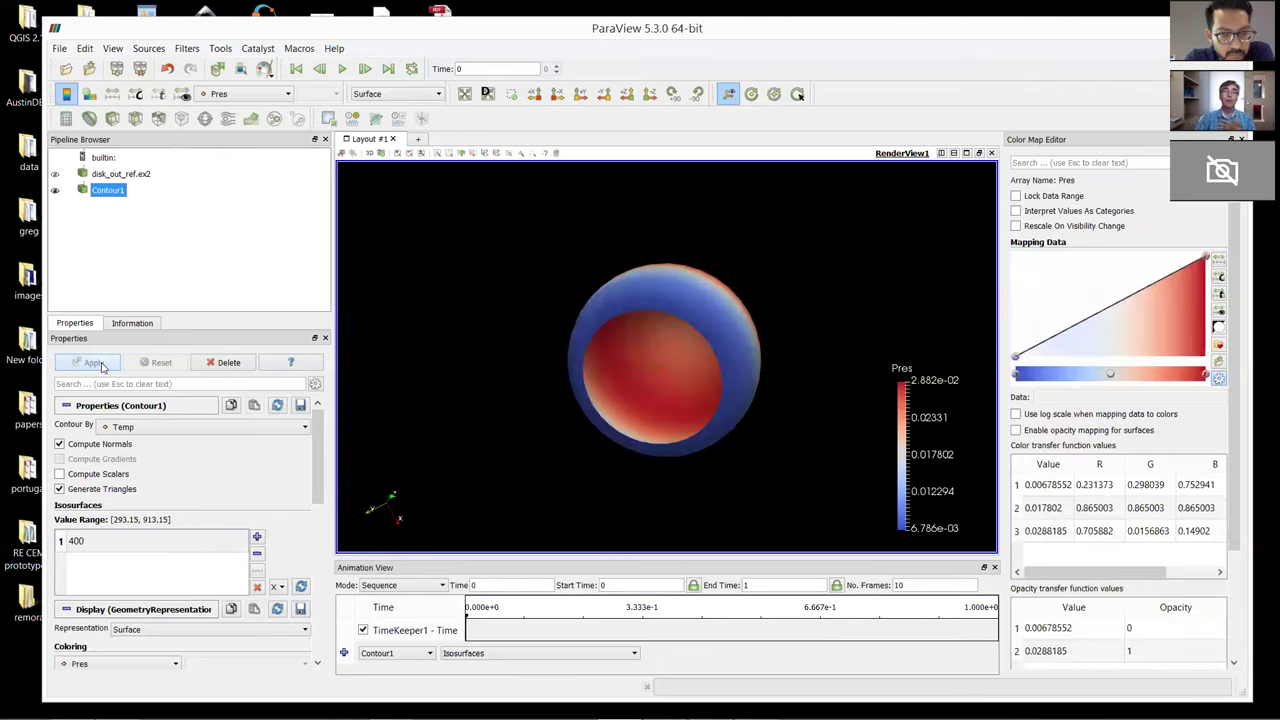
Inspect the temperature isosurface from several sides and make the disk_out_ref.ex2 model visible together with it
{"action": "left_click_drag", "start_coordinate": [741, 385], "coordinate": [626, 385]}
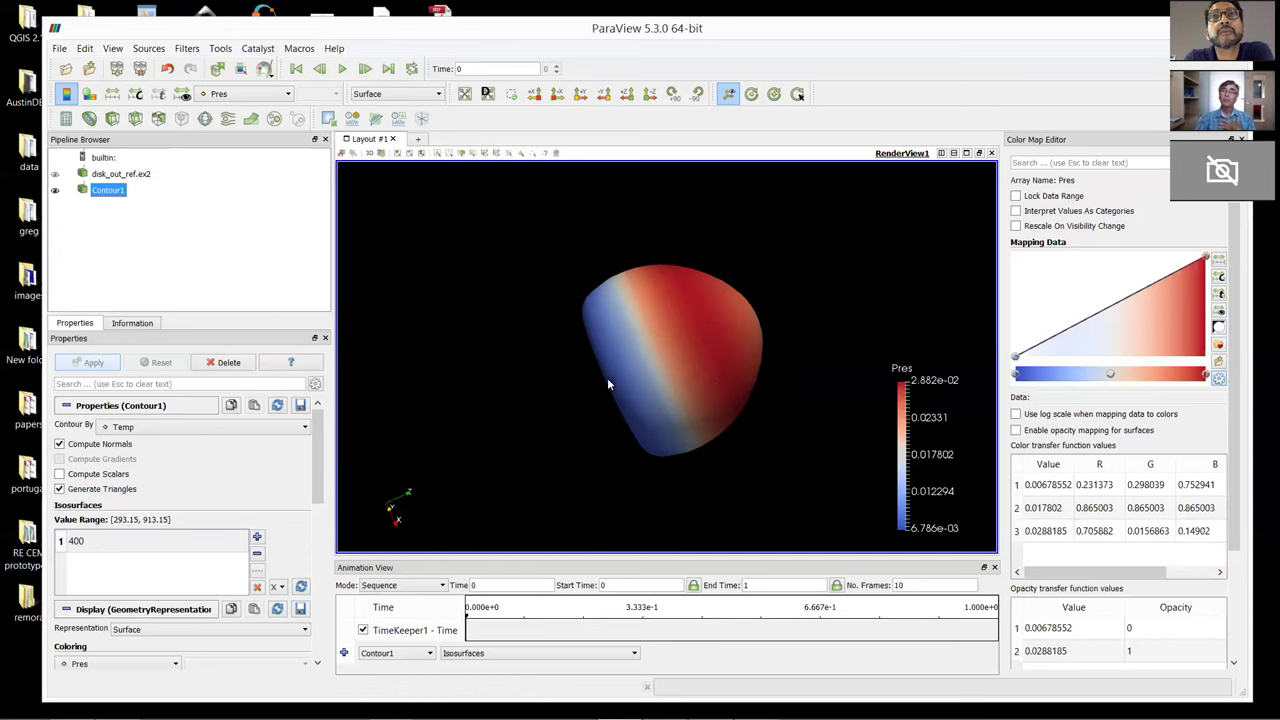
{"action": "left_click_drag", "start_coordinate": [621, 393], "coordinate": [708, 392]}
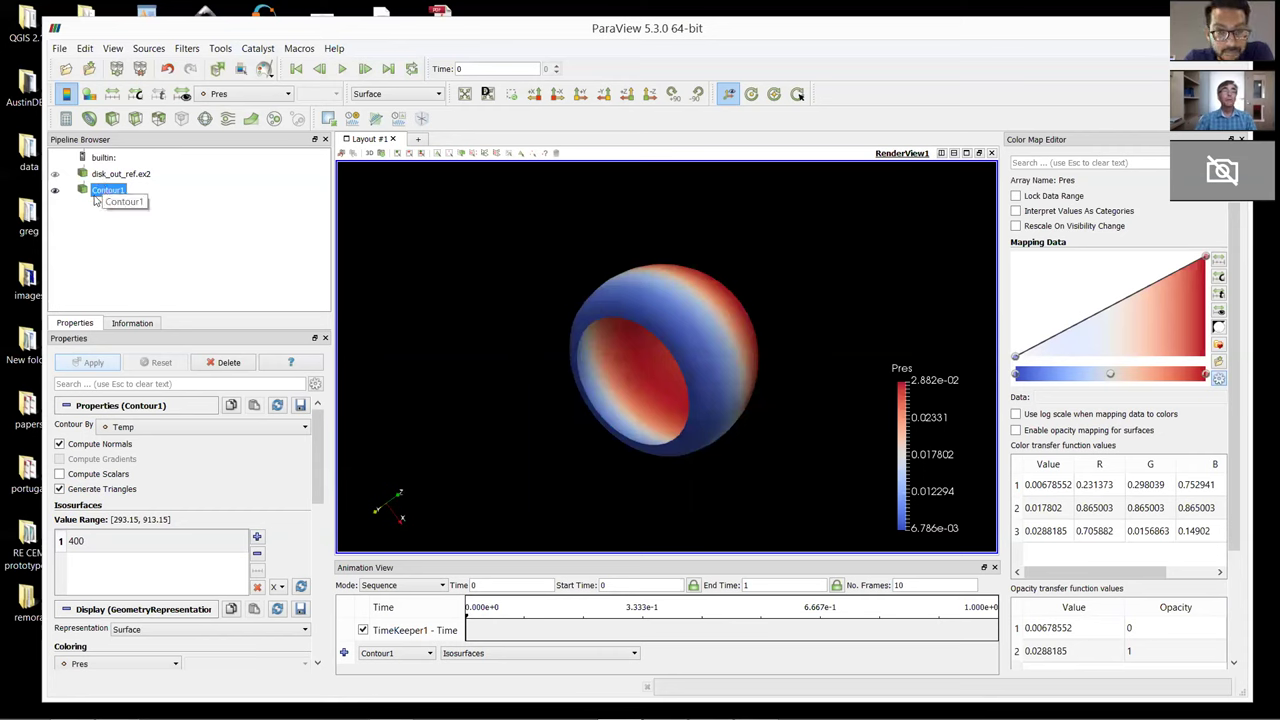
{"action": "mouse_move", "coordinate": [683, 317]}
{"action": "left_mouse_down"}
{"action": "mouse_move", "coordinate": [686, 335]}
{"action": "mouse_move", "coordinate": [688, 322]}
{"action": "left_mouse_up"}
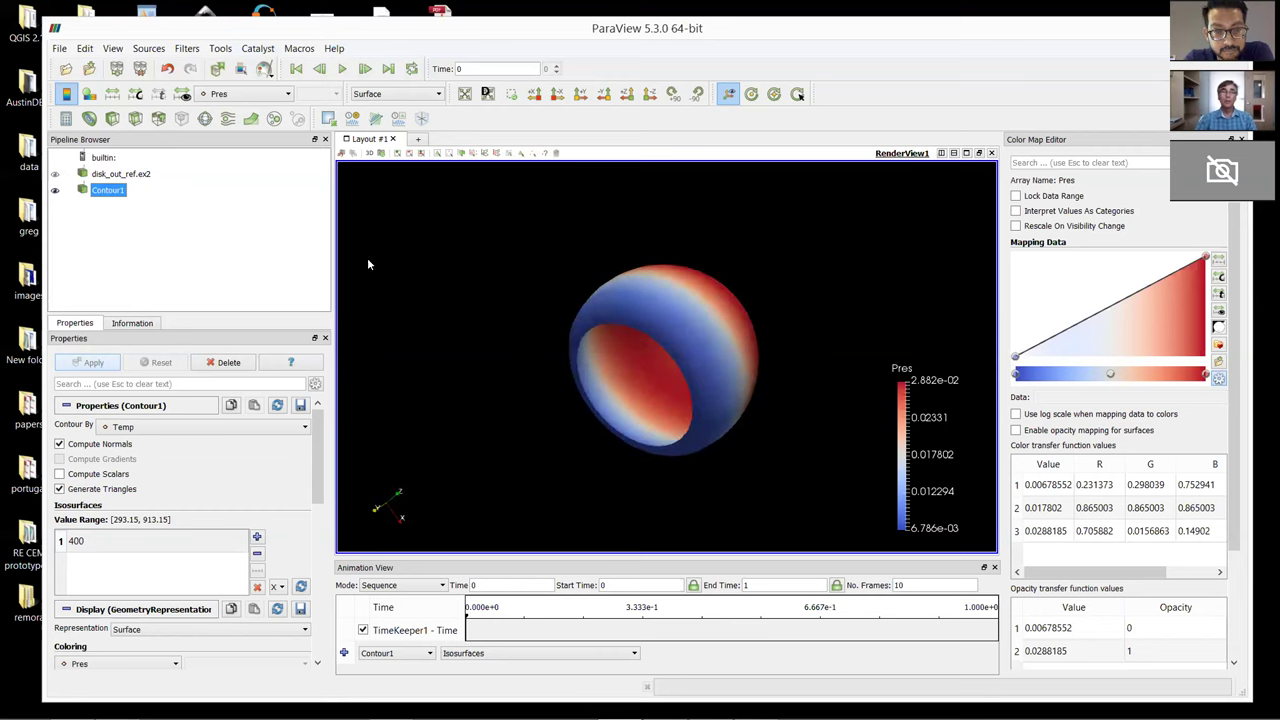
{"action": "left_click", "coordinate": [56, 174]}
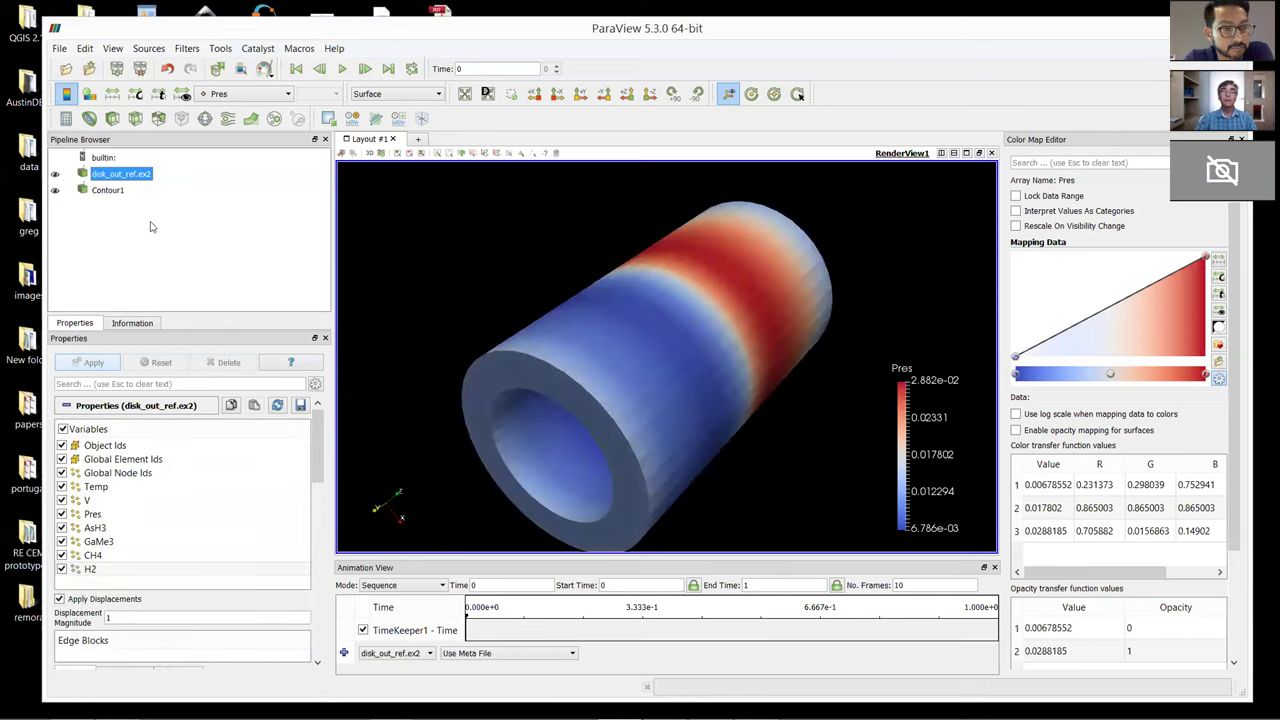
{"action": "left_click_drag", "start_coordinate": [607, 377], "coordinate": [596, 410]}
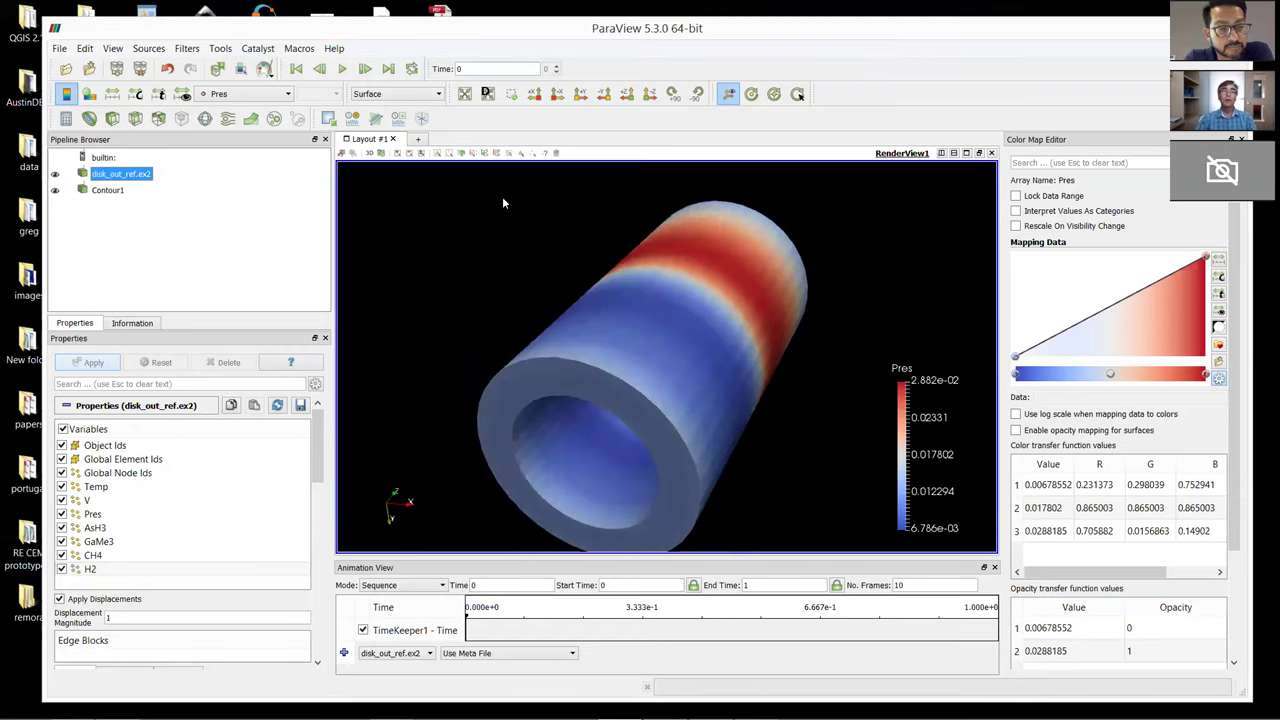
Set the representation of disk_out_ref.ex2 to Wireframe so the contour inside it can be seen
{"action": "left_click", "coordinate": [138, 174]}
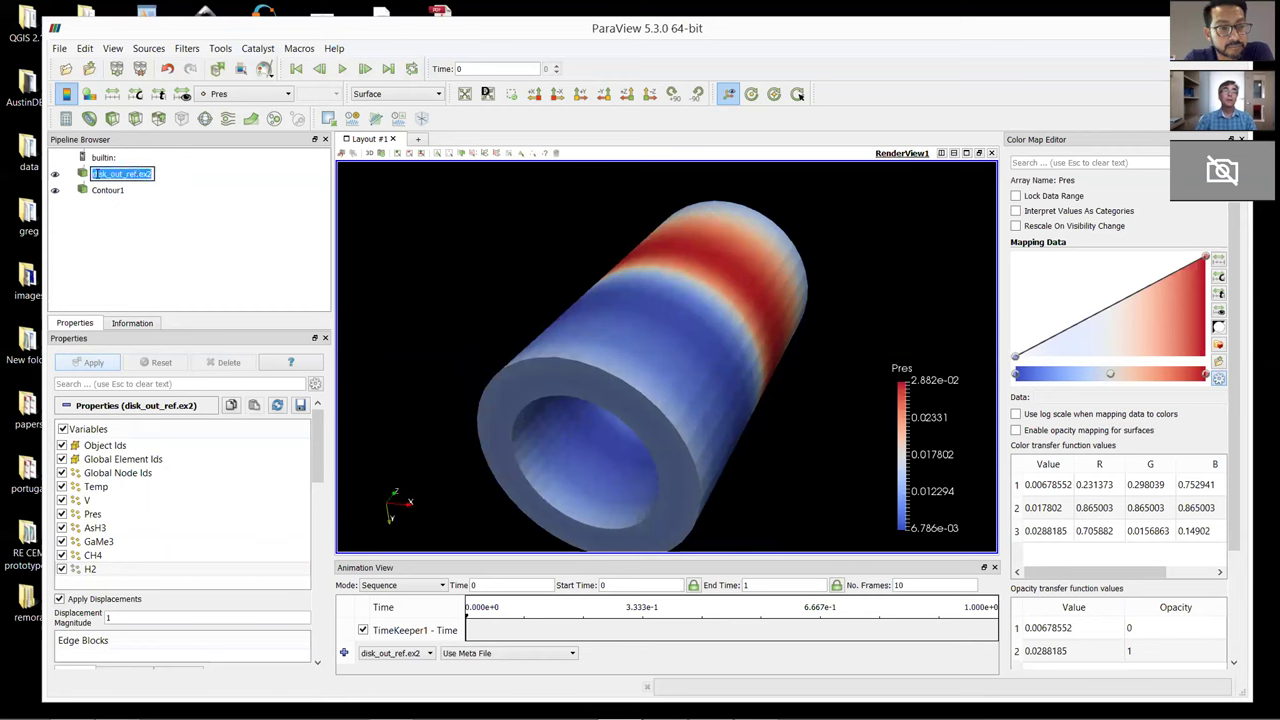
{"action": "left_click", "coordinate": [85, 176]}
{"action": "left_click", "coordinate": [438, 95]}
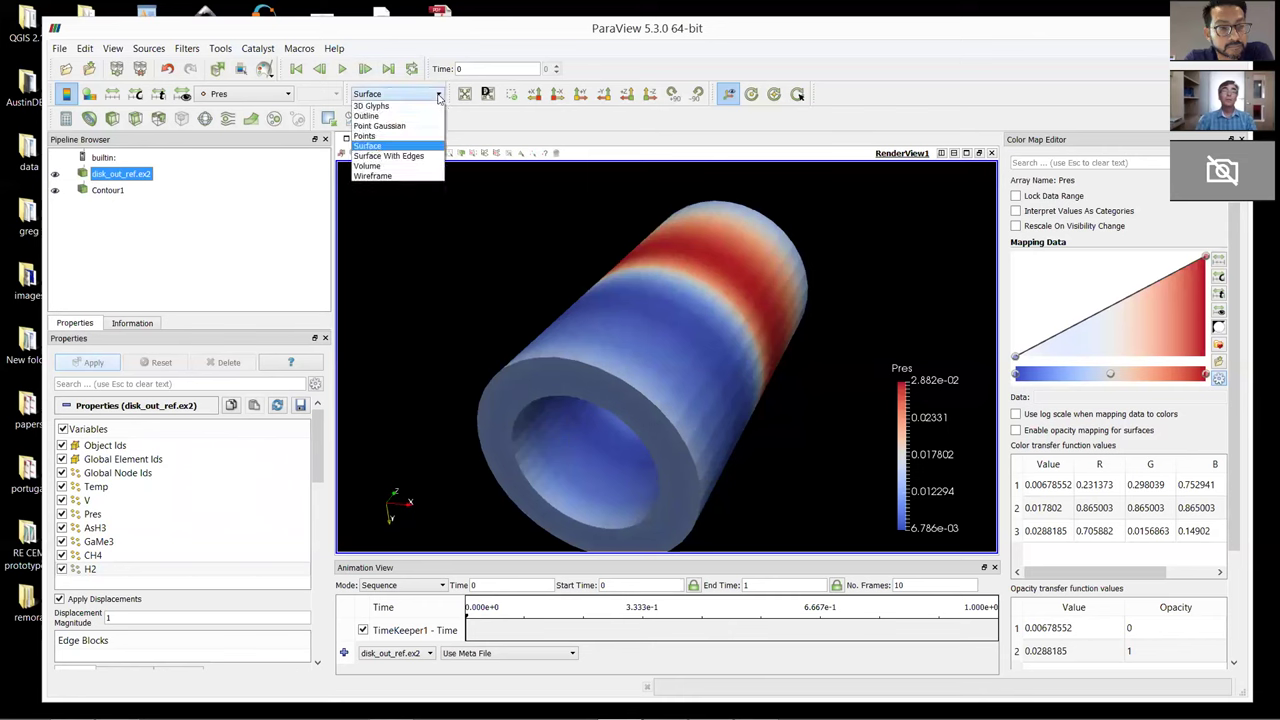
{"action": "left_click", "coordinate": [397, 176]}
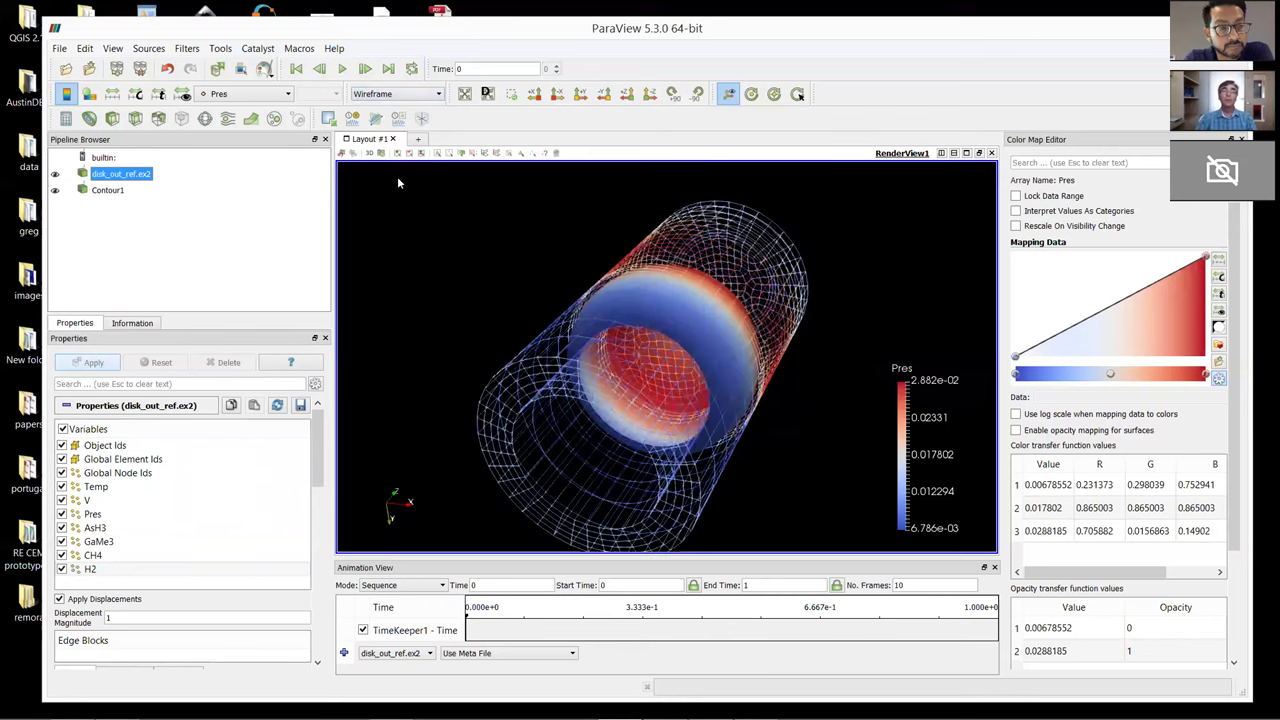
Examine the isosurface inside the wireframe cylinder along the X, Y and Z view directions and from oblique angles
{"action": "left_click_drag", "start_coordinate": [604, 425], "coordinate": [517, 385]}
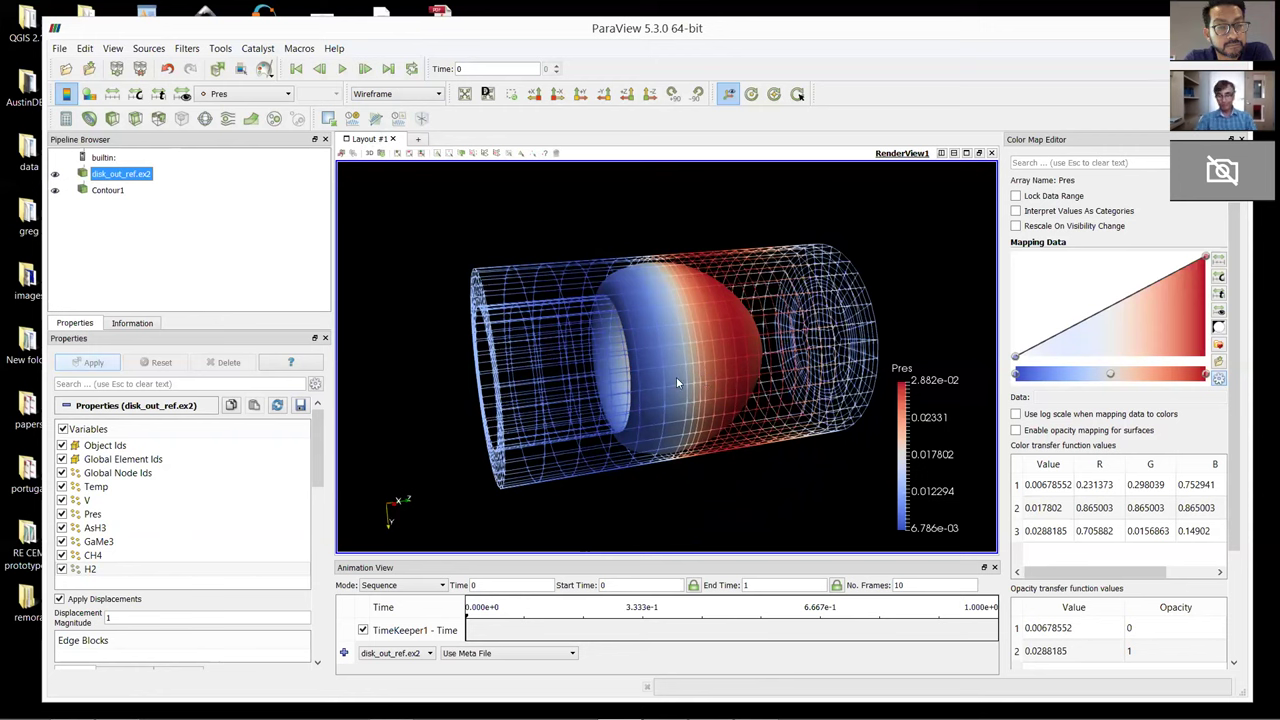
{"action": "left_click_drag", "start_coordinate": [628, 418], "coordinate": [530, 430]}
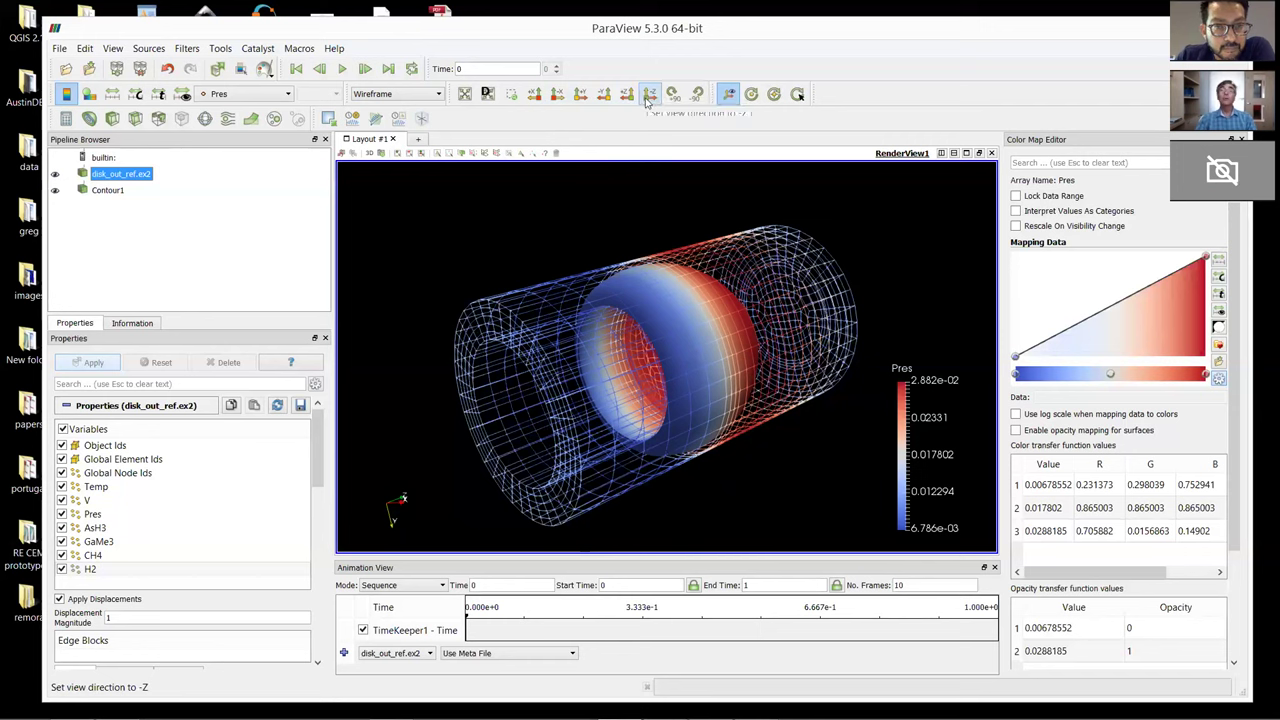
{"action": "left_click", "coordinate": [648, 95]}
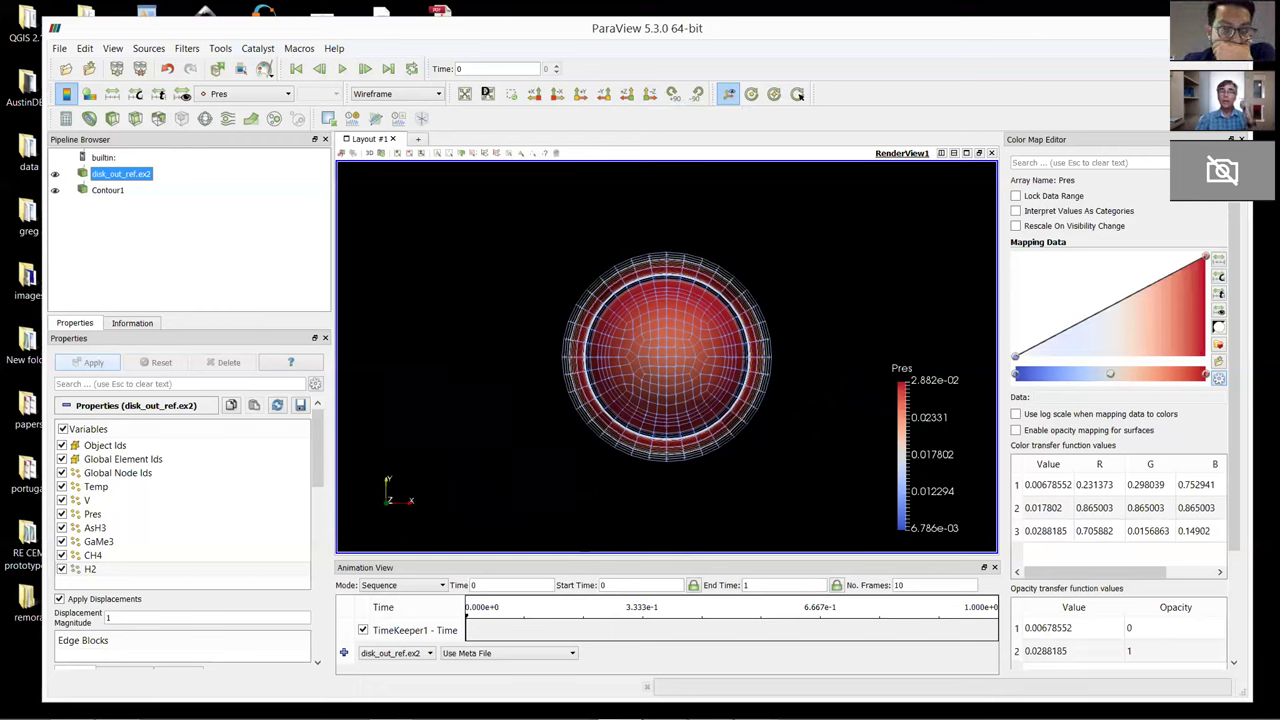
{"action": "left_click_drag", "start_coordinate": [530, 430], "coordinate": [475, 478]}
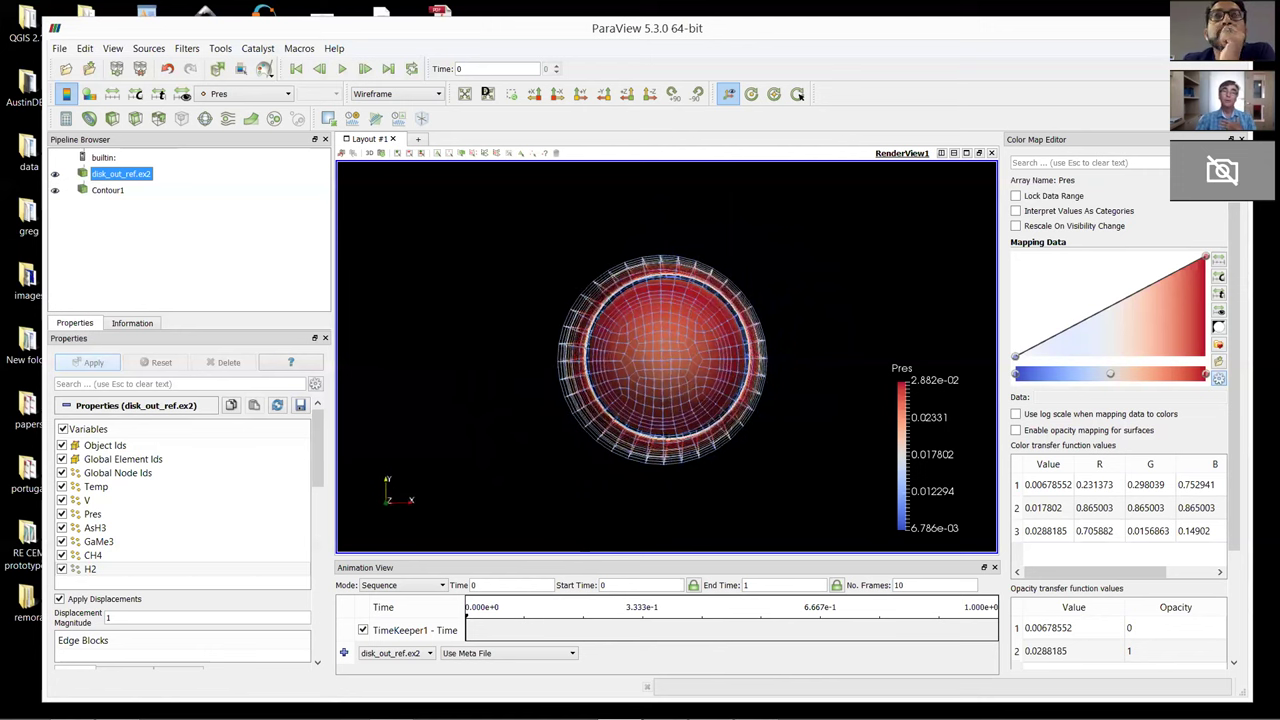
{"action": "left_click", "coordinate": [648, 95]}
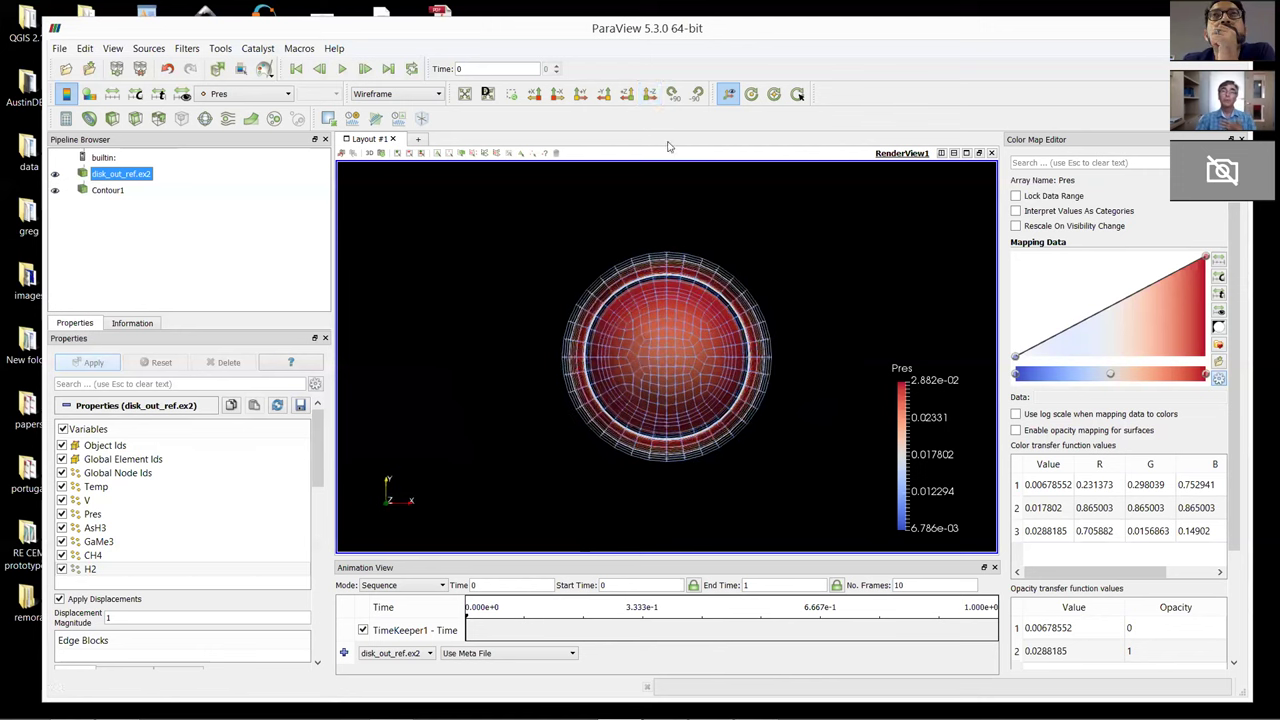
{"action": "left_click", "coordinate": [627, 93]}
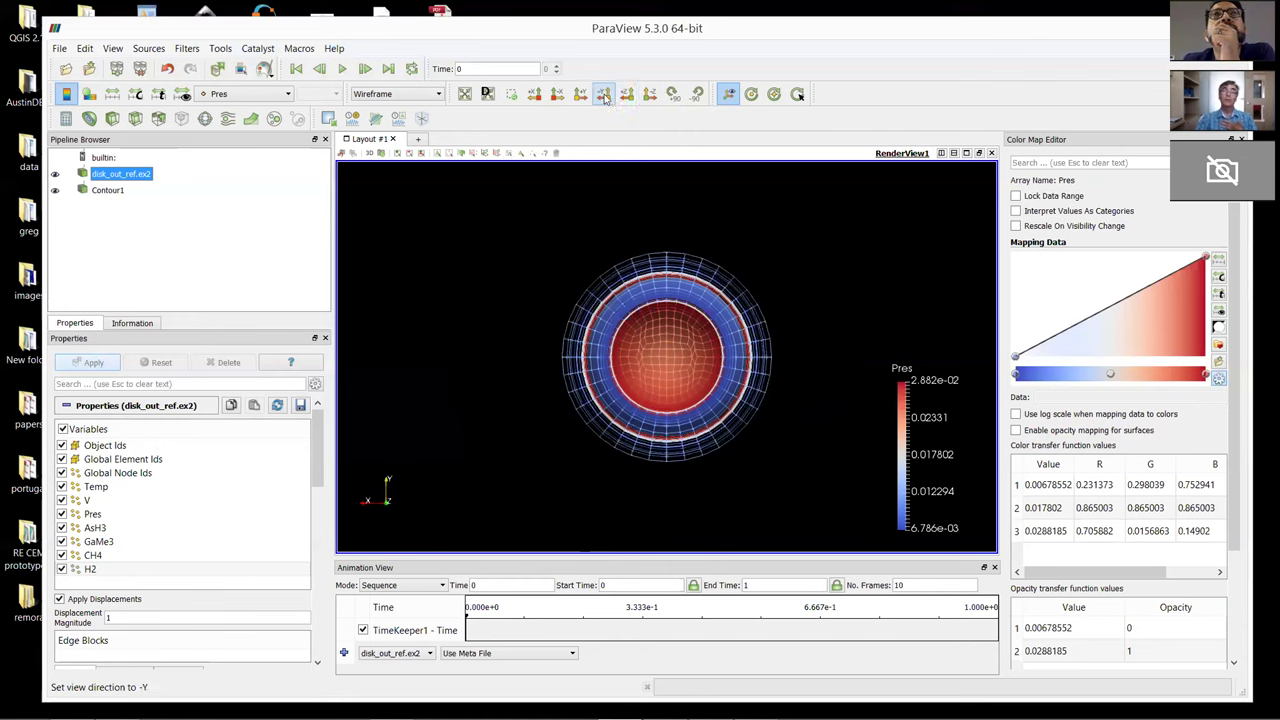
{"action": "left_click", "coordinate": [604, 95]}
{"action": "left_click", "coordinate": [560, 100]}
{"action": "left_click", "coordinate": [535, 100]}
{"action": "left_click", "coordinate": [581, 96]}
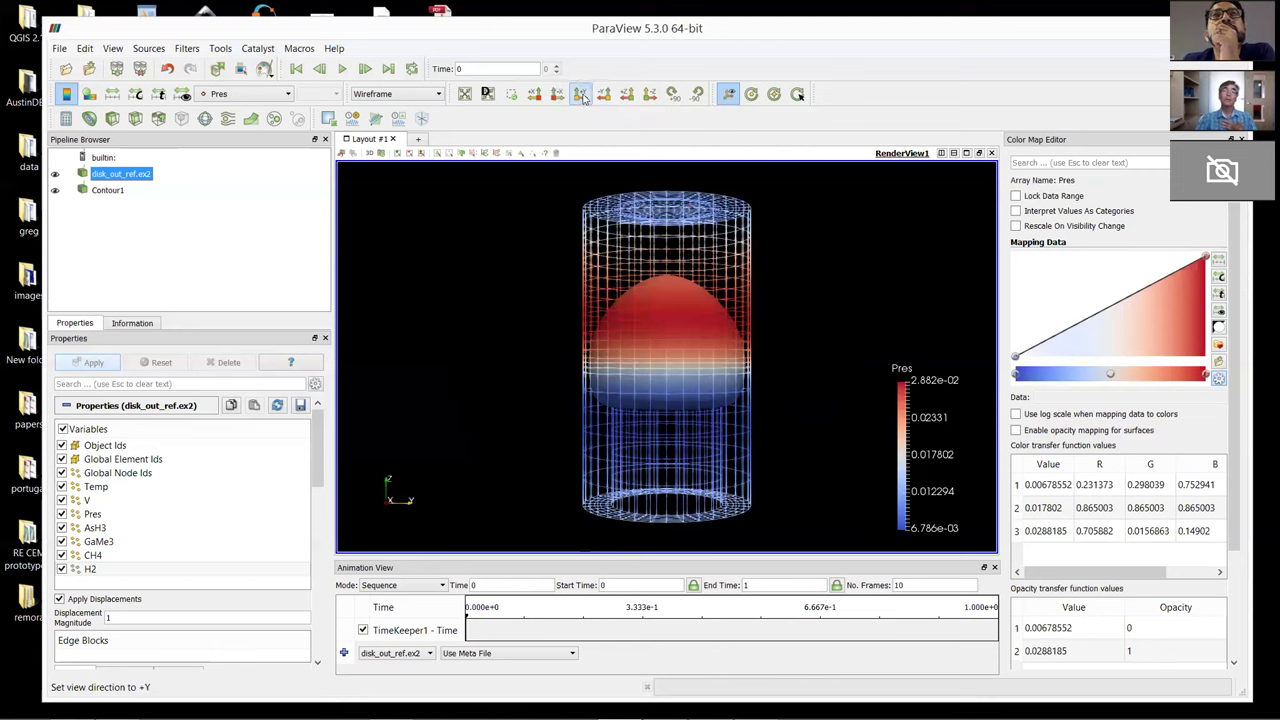
{"action": "left_click", "coordinate": [604, 97]}
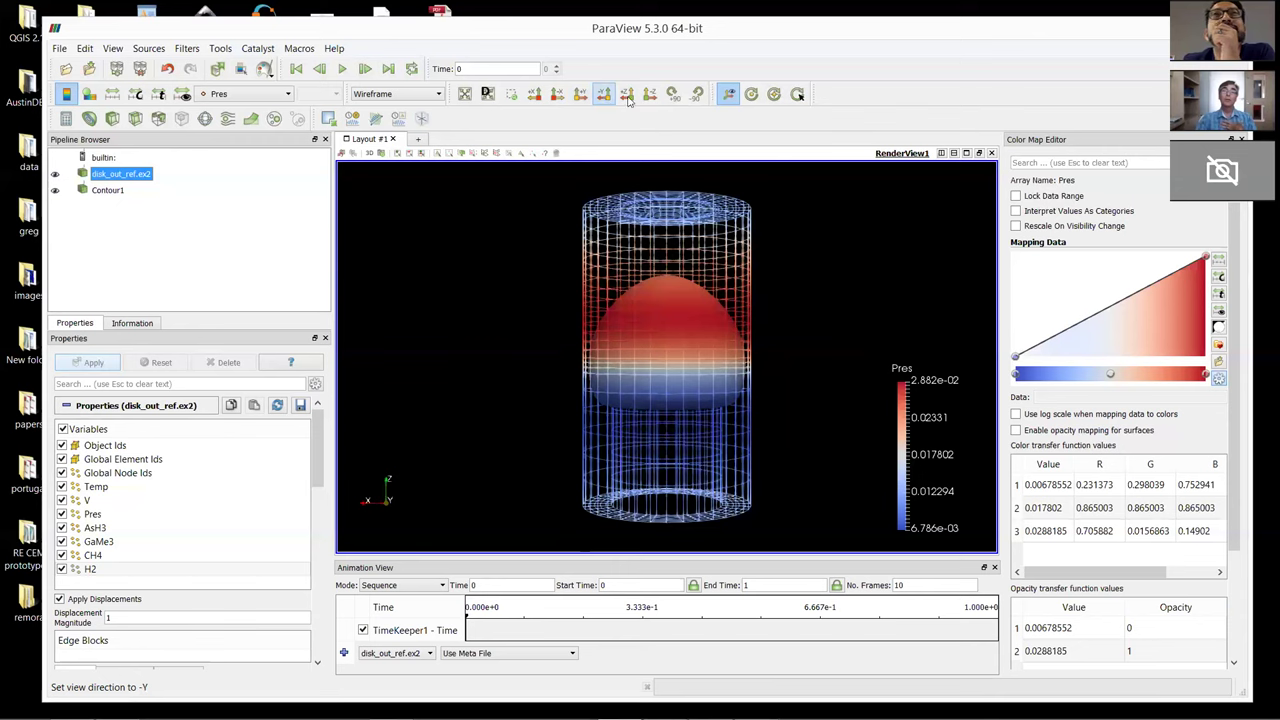
{"action": "left_click", "coordinate": [627, 97]}
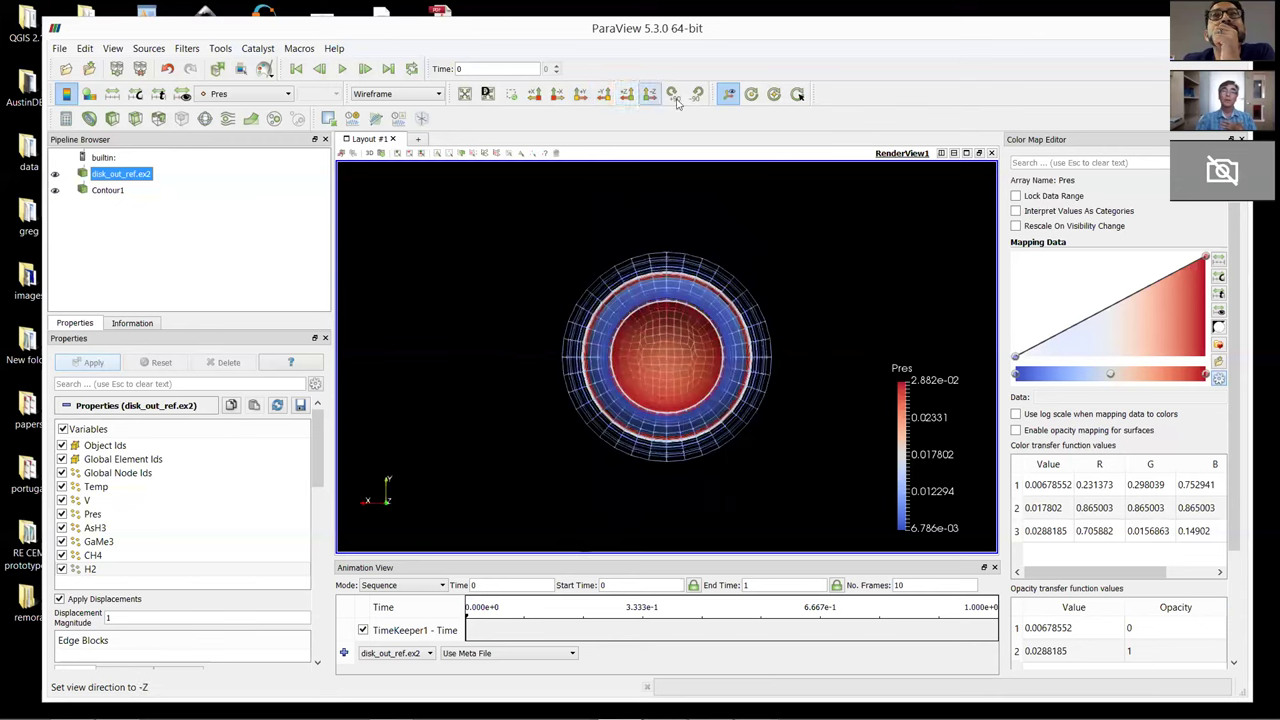
{"action": "left_click", "coordinate": [650, 97]}
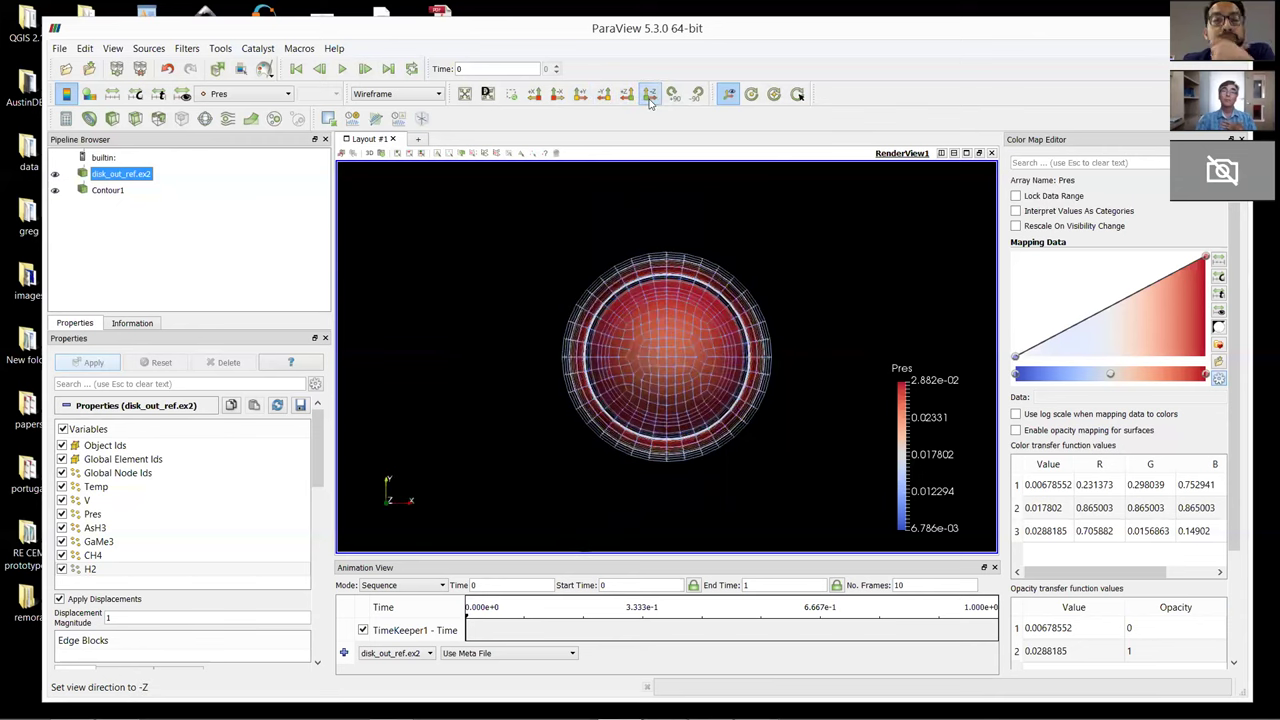
{"action": "left_click_drag", "start_coordinate": [676, 329], "coordinate": [537, 383]}
{"action": "left_click_drag", "start_coordinate": [779, 297], "coordinate": [632, 367]}
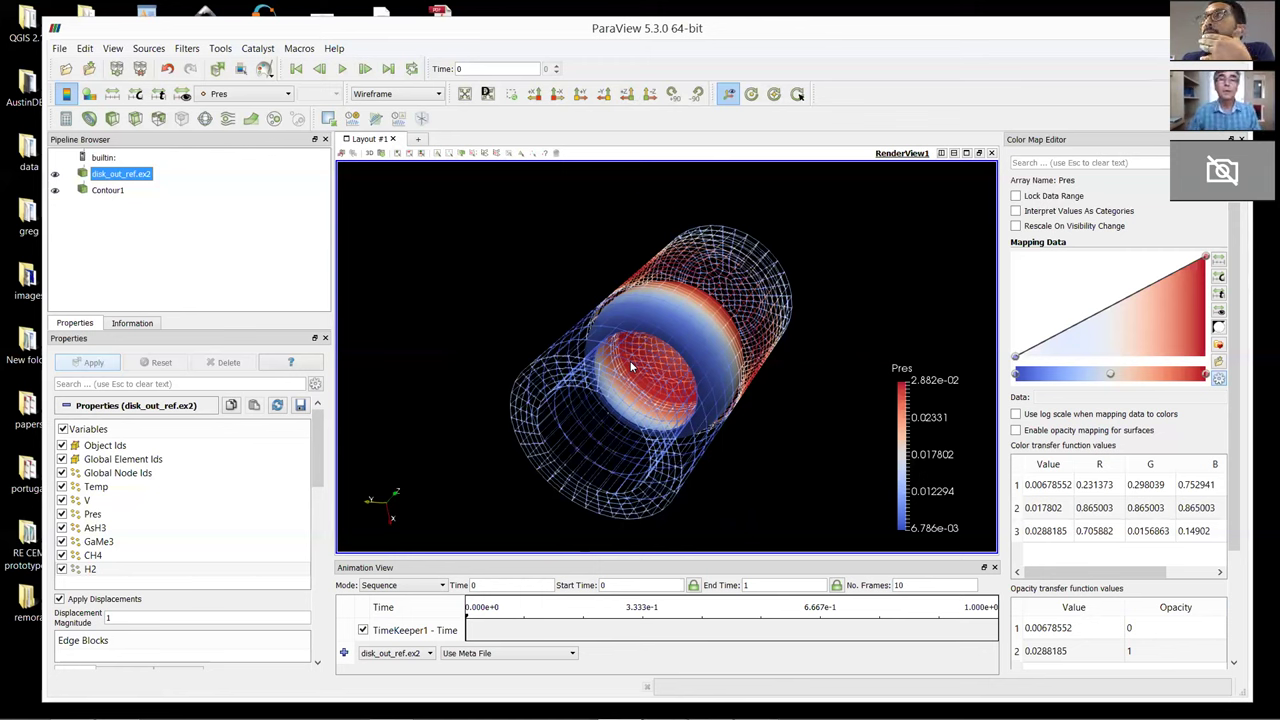
Return disk_out_ref.ex2 to the Surface representation, search the filters for "extr" and add an Extract Surface filter to it
{"action": "left_click", "coordinate": [440, 95]}
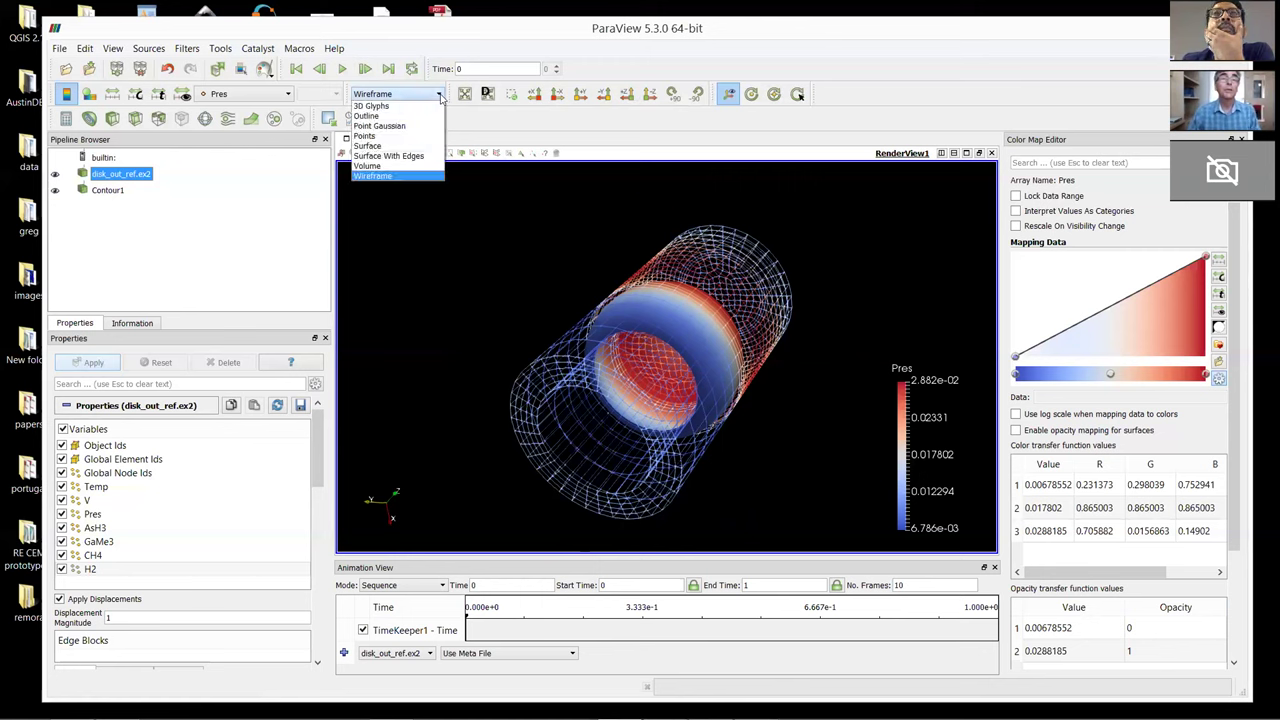
{"action": "left_click", "coordinate": [403, 148]}
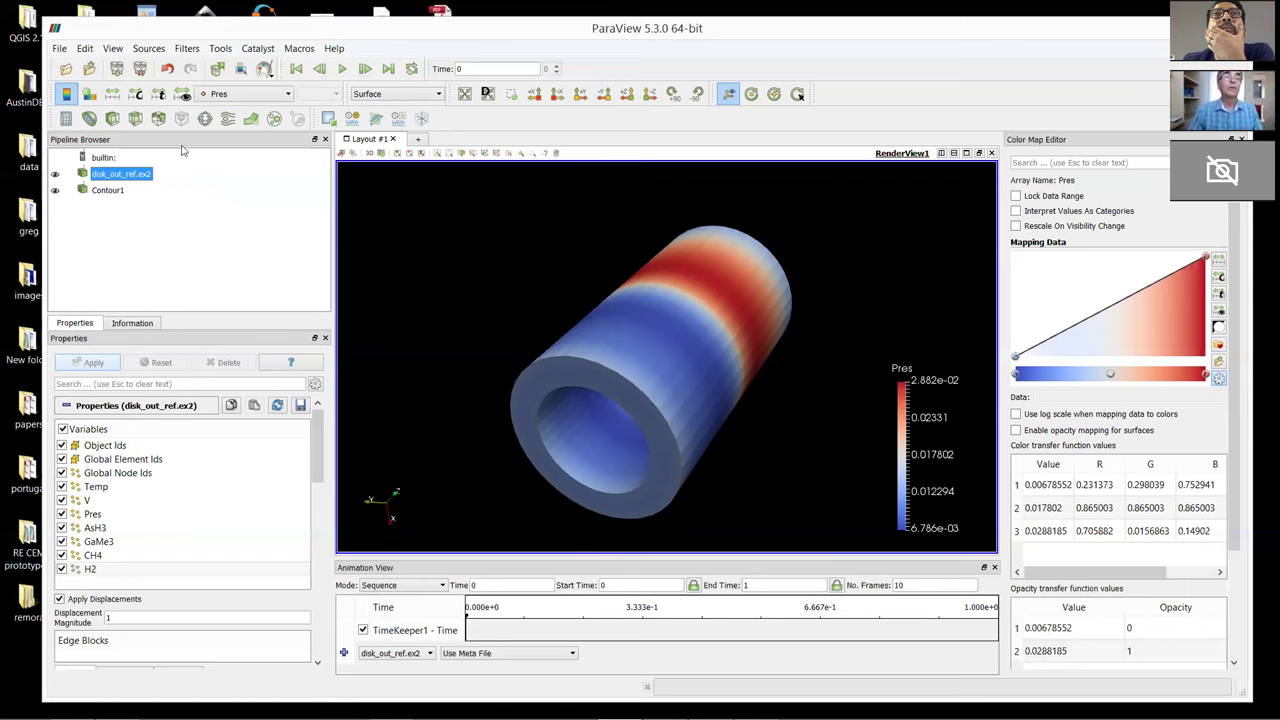
{"action": "left_click", "coordinate": [188, 48]}
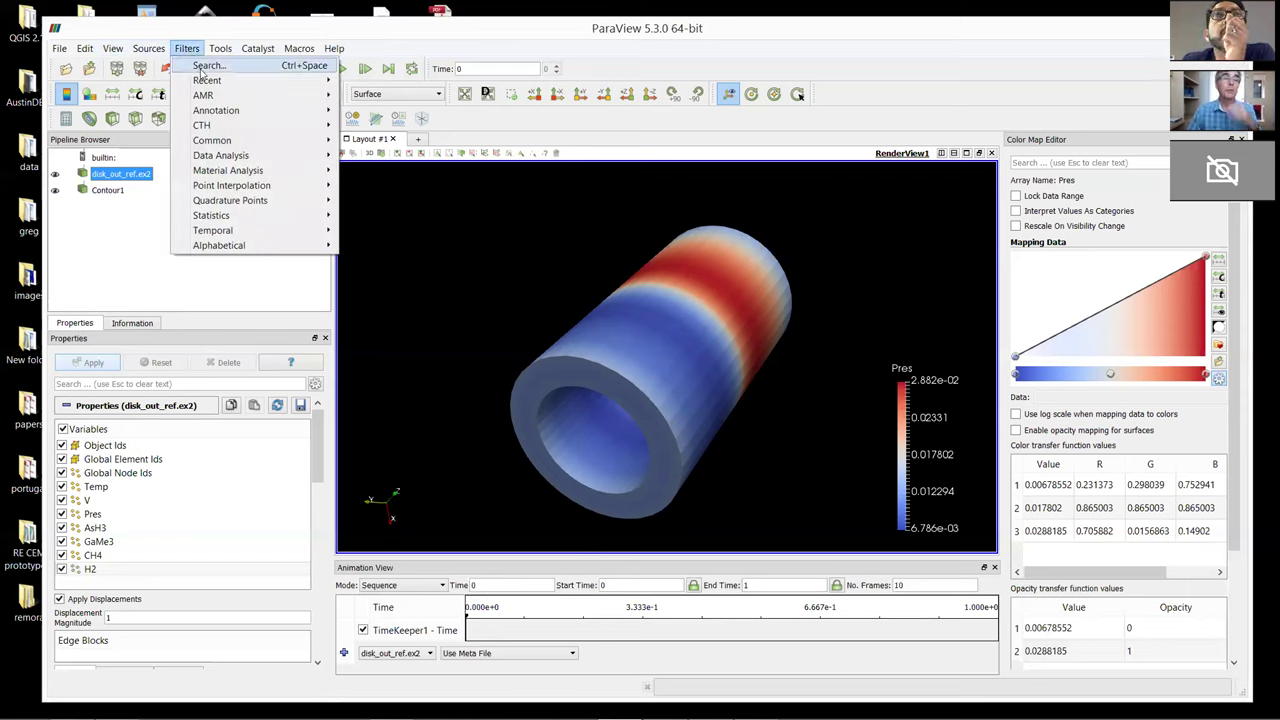
{"action": "left_click", "coordinate": [201, 68]}
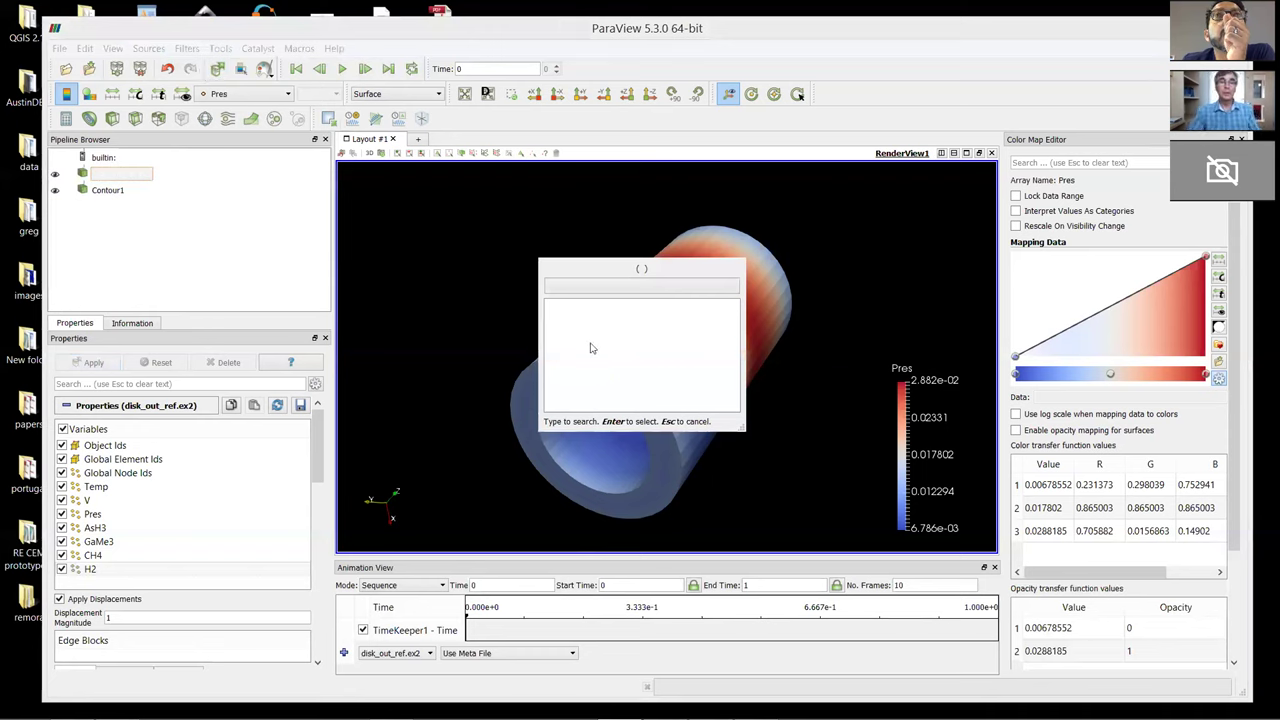
{"action": "type", "text": "ex"}
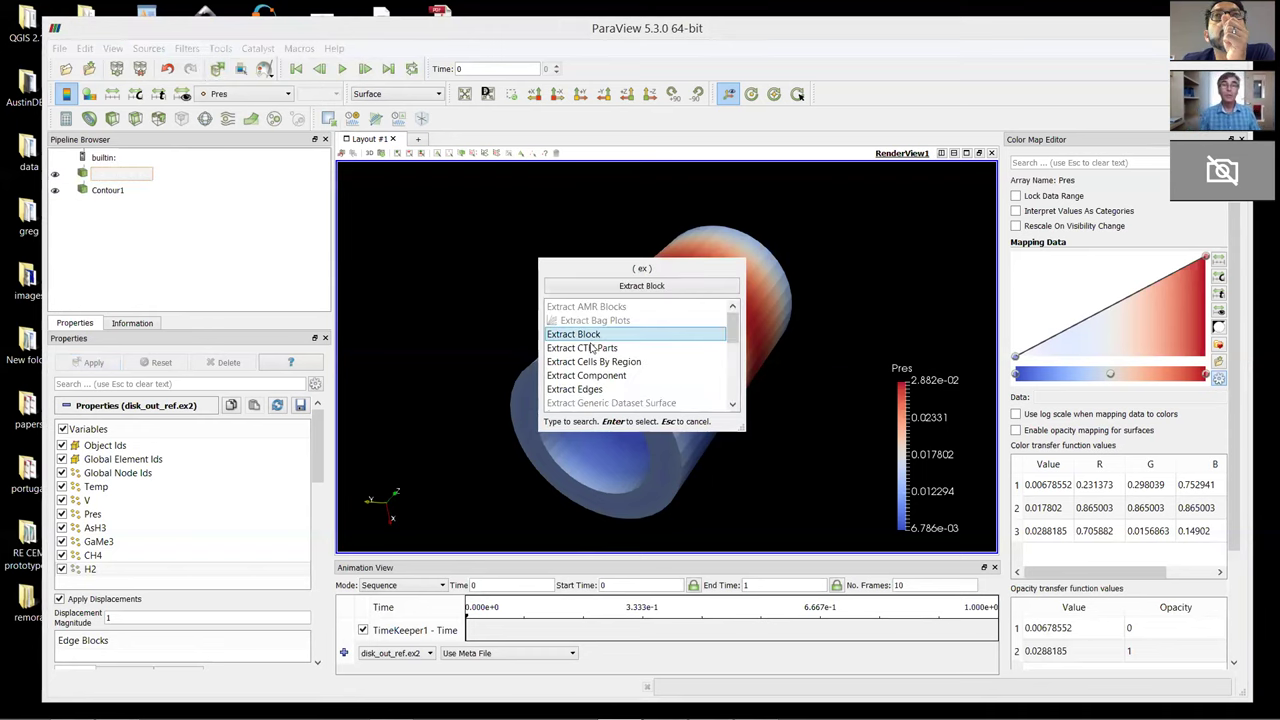
{"action": "type", "text": "tr"}
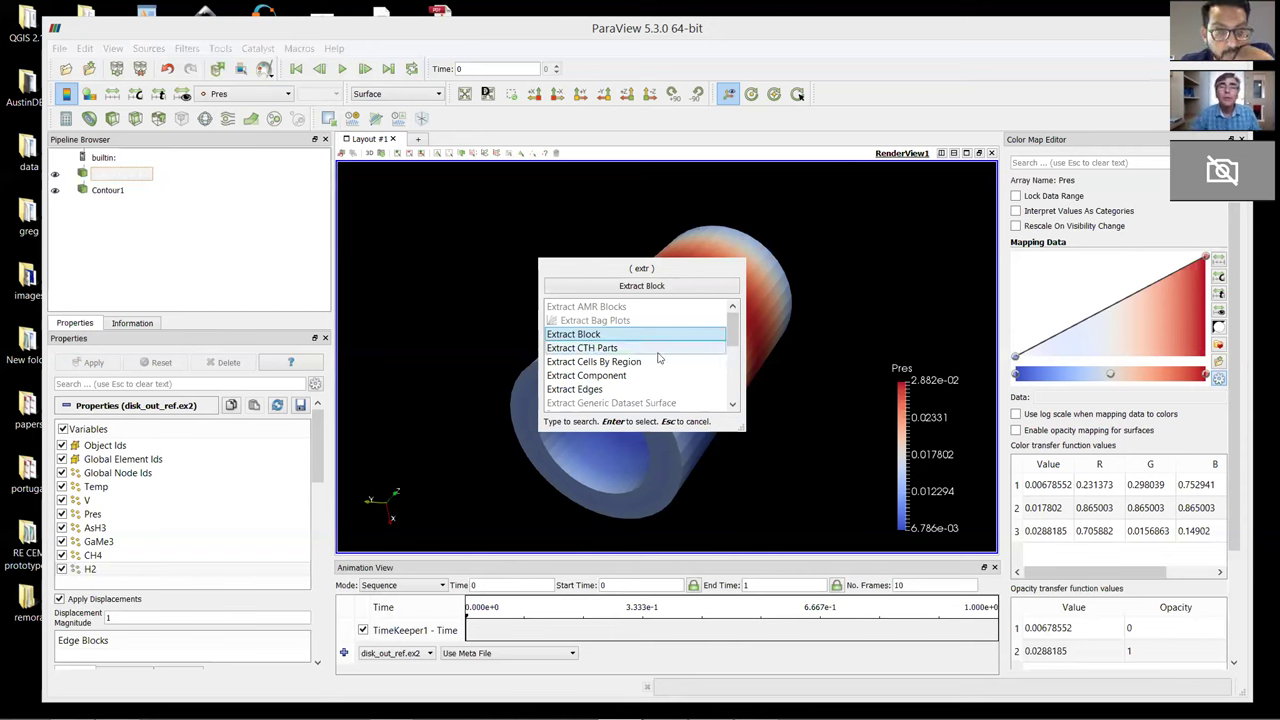
{"action": "left_click_drag", "start_coordinate": [734, 326], "coordinate": [734, 369]}
{"action": "left_click", "coordinate": [604, 364]}
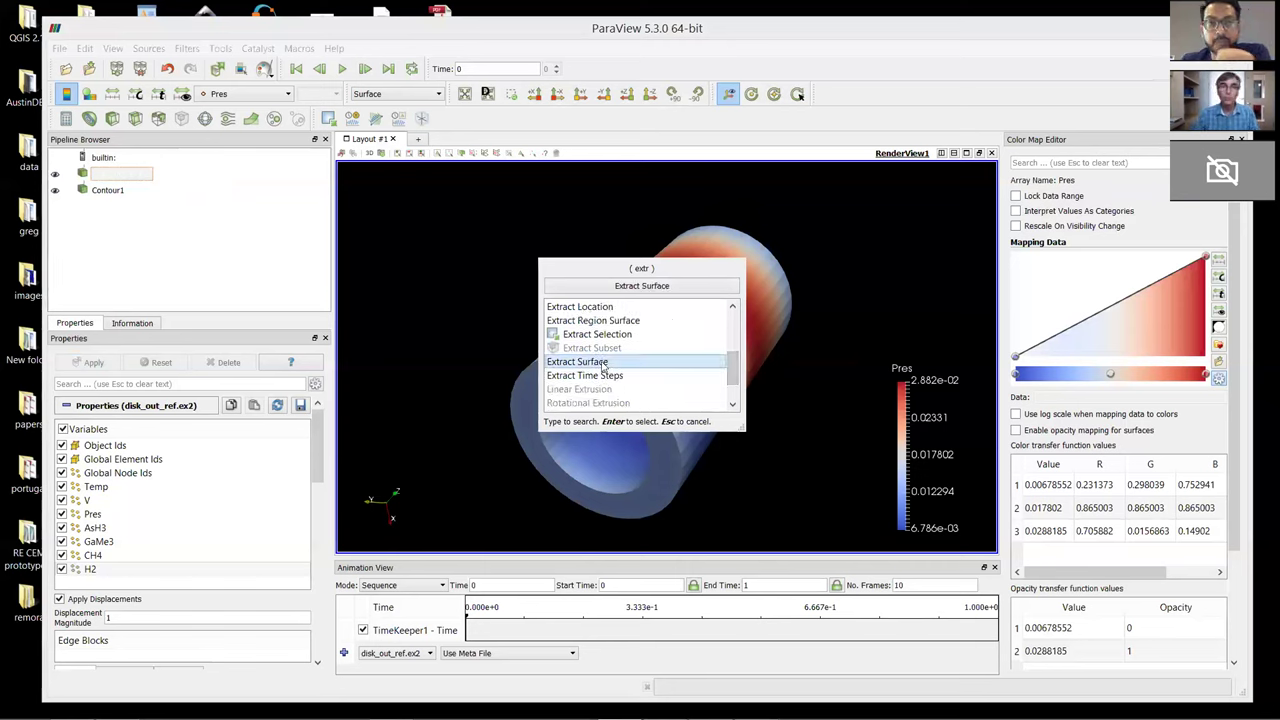
{"action": "key", "text": "Return"}
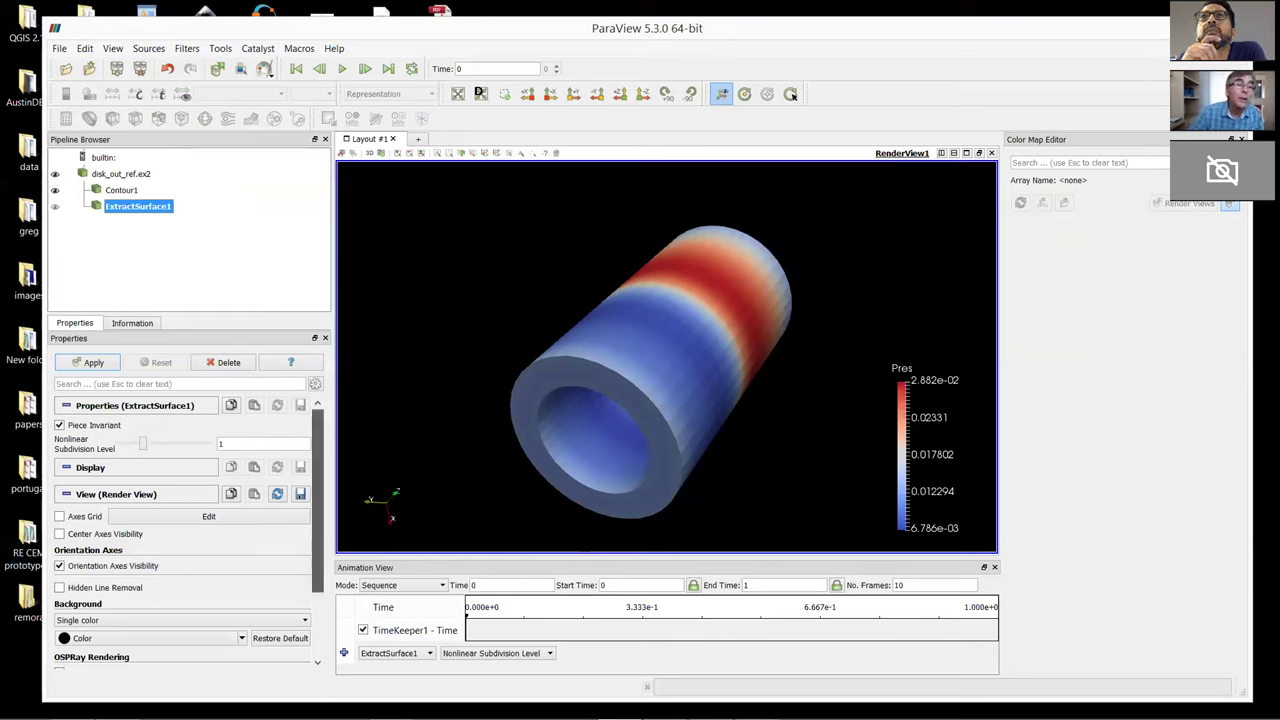
Review the Extract Surface filter's settings and apply it with its defaults
{"action": "scroll", "coordinate": [183, 530], "scroll_direction": "down", "scroll_amount": 3}
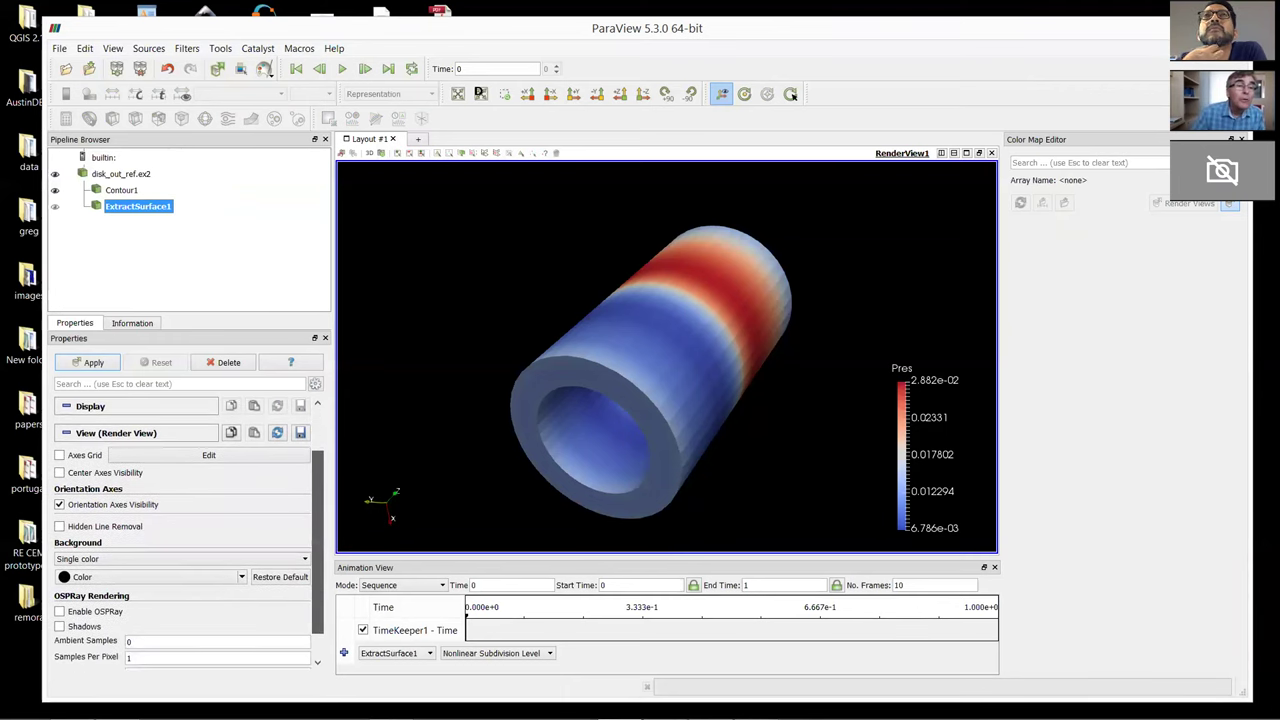
{"action": "scroll", "coordinate": [183, 530], "scroll_direction": "down", "scroll_amount": 2}
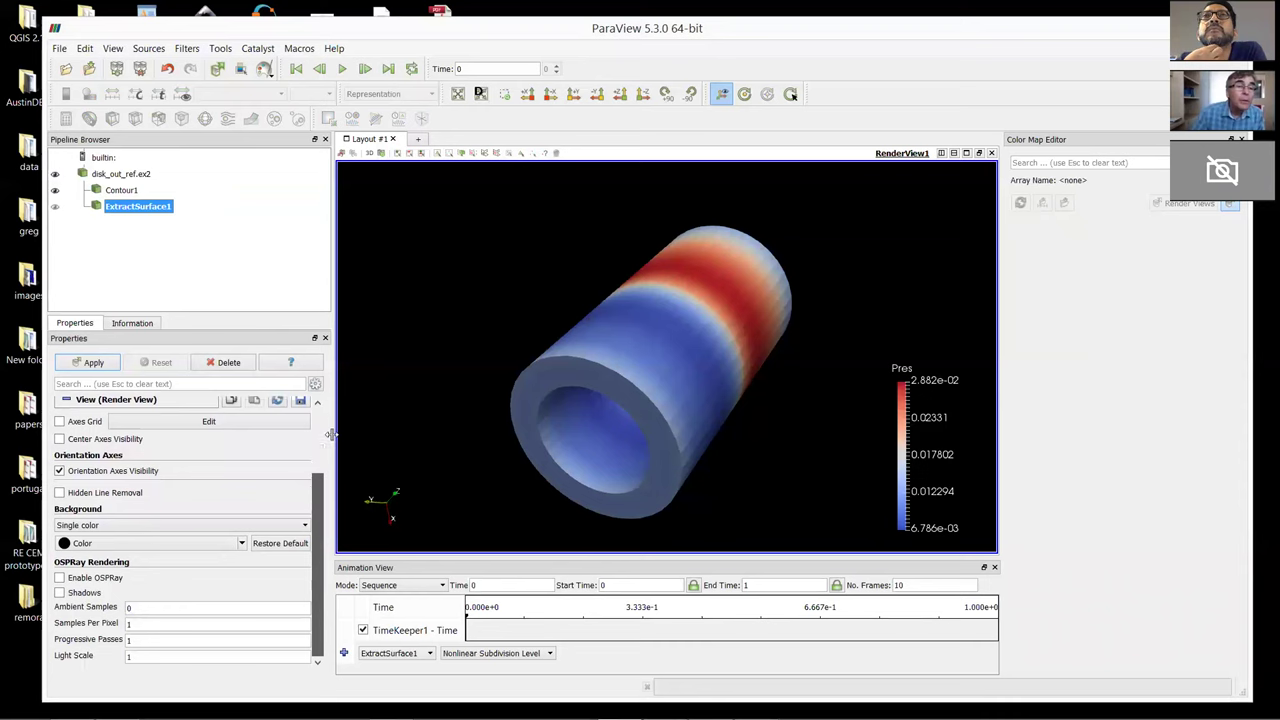
{"action": "scroll", "coordinate": [318, 432], "scroll_direction": "up", "scroll_amount": 5}
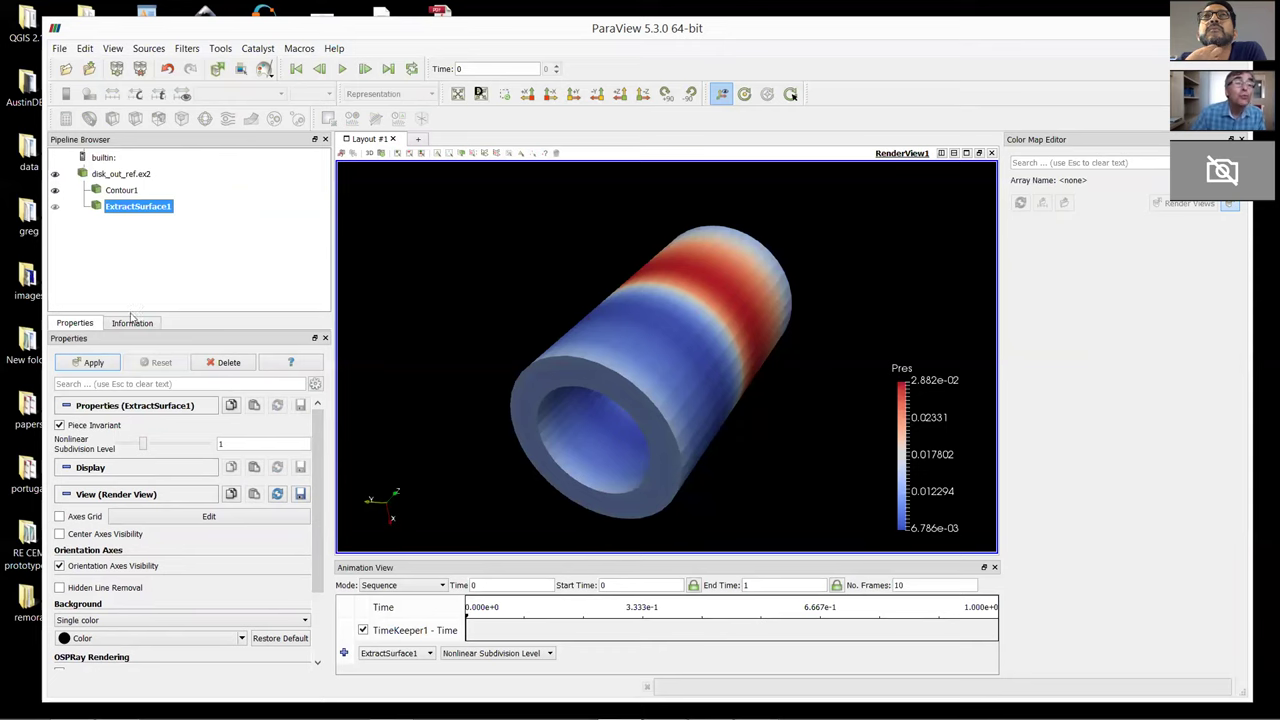
{"action": "left_click", "coordinate": [92, 364]}
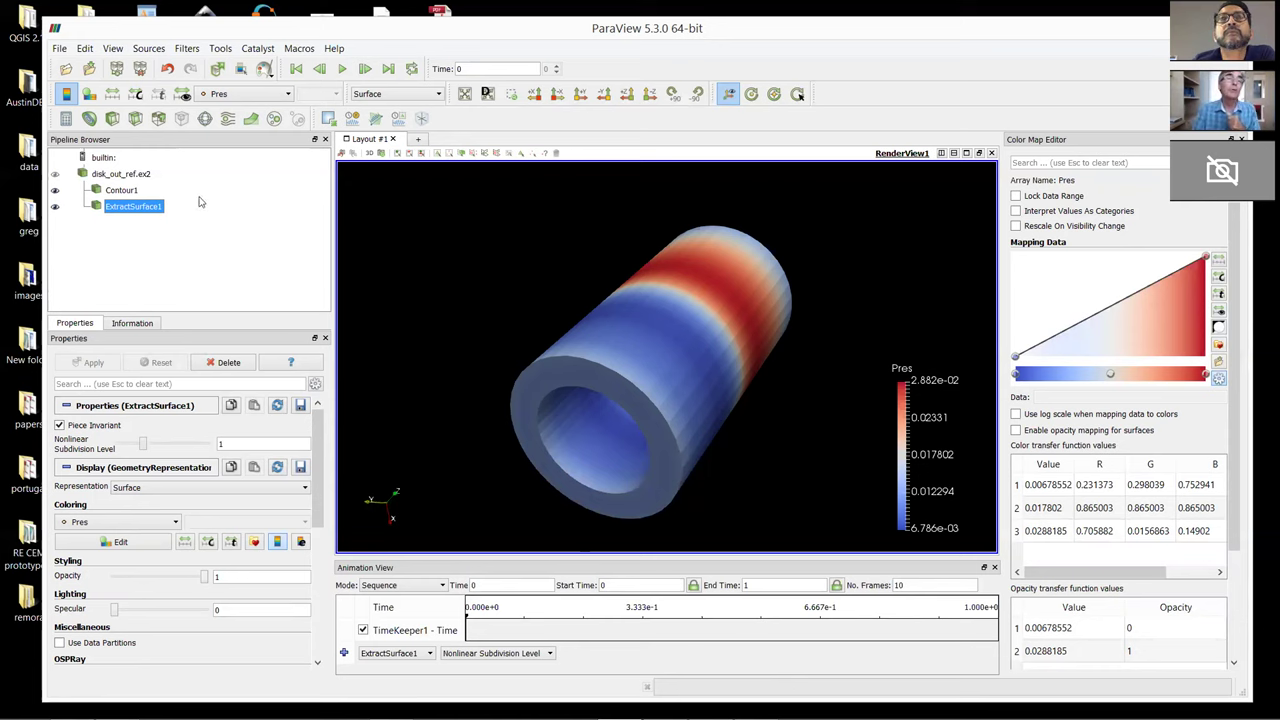
Clip the extracted surface with a plane whose normal is 0, -1, 0 and apply the filter
{"action": "left_click", "coordinate": [112, 119]}
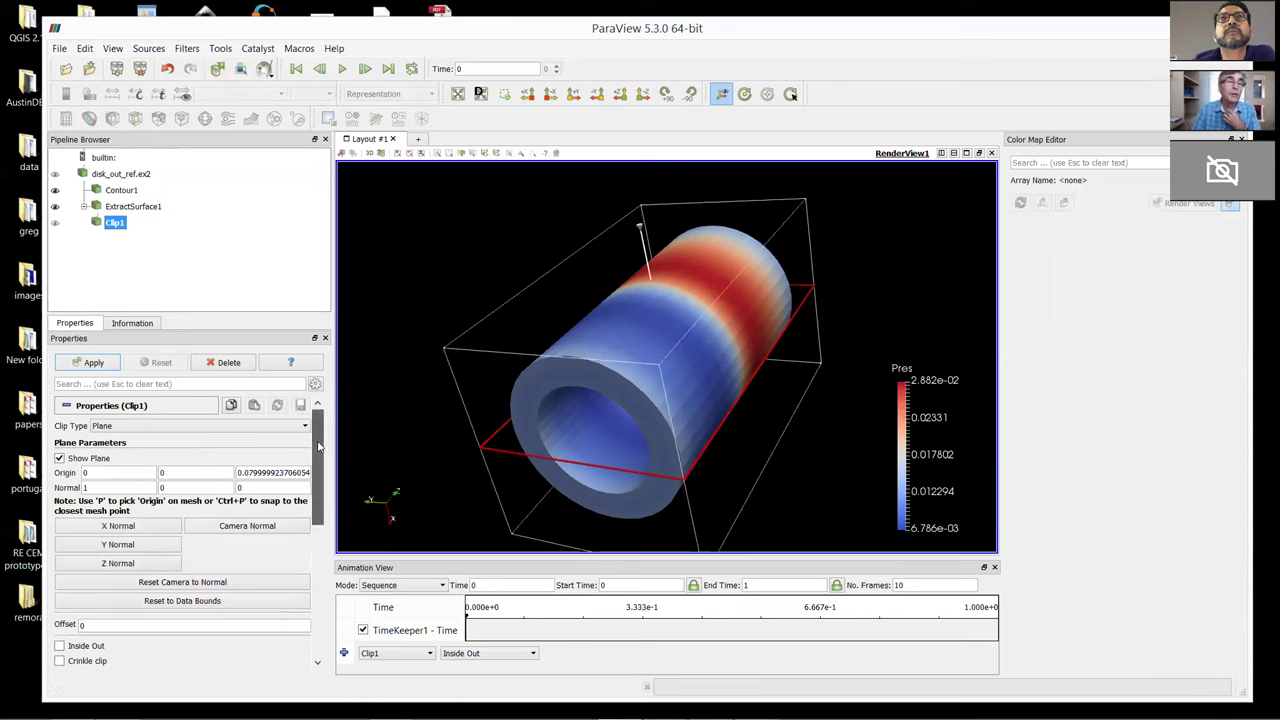
{"action": "left_click", "coordinate": [117, 544]}
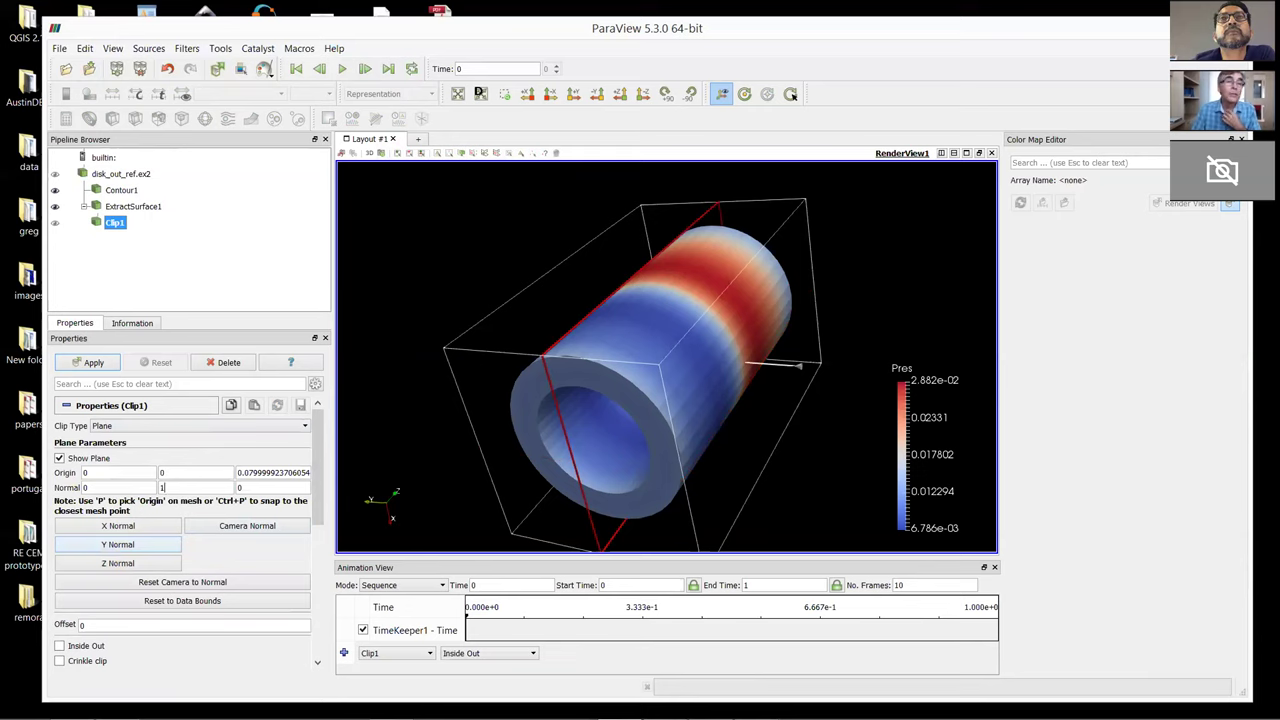
{"action": "left_click", "coordinate": [161, 488]}
{"action": "type", "text": "-"}
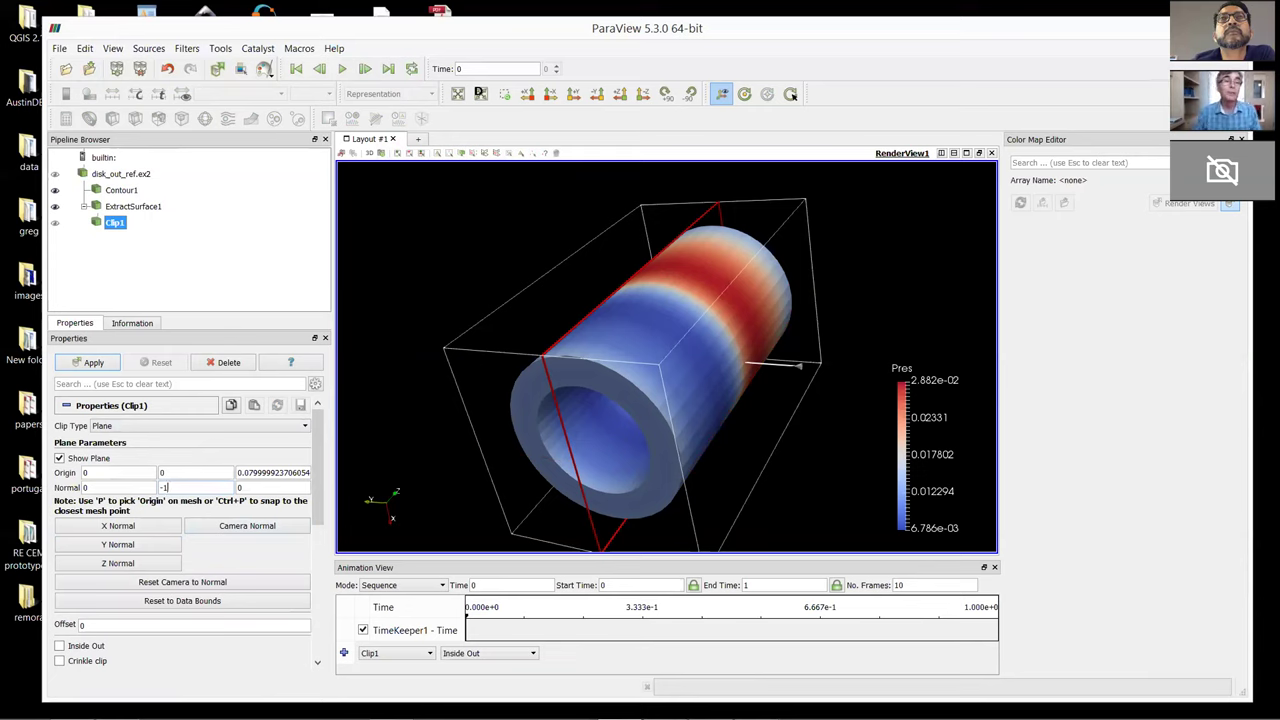
{"action": "left_click", "coordinate": [94, 362]}
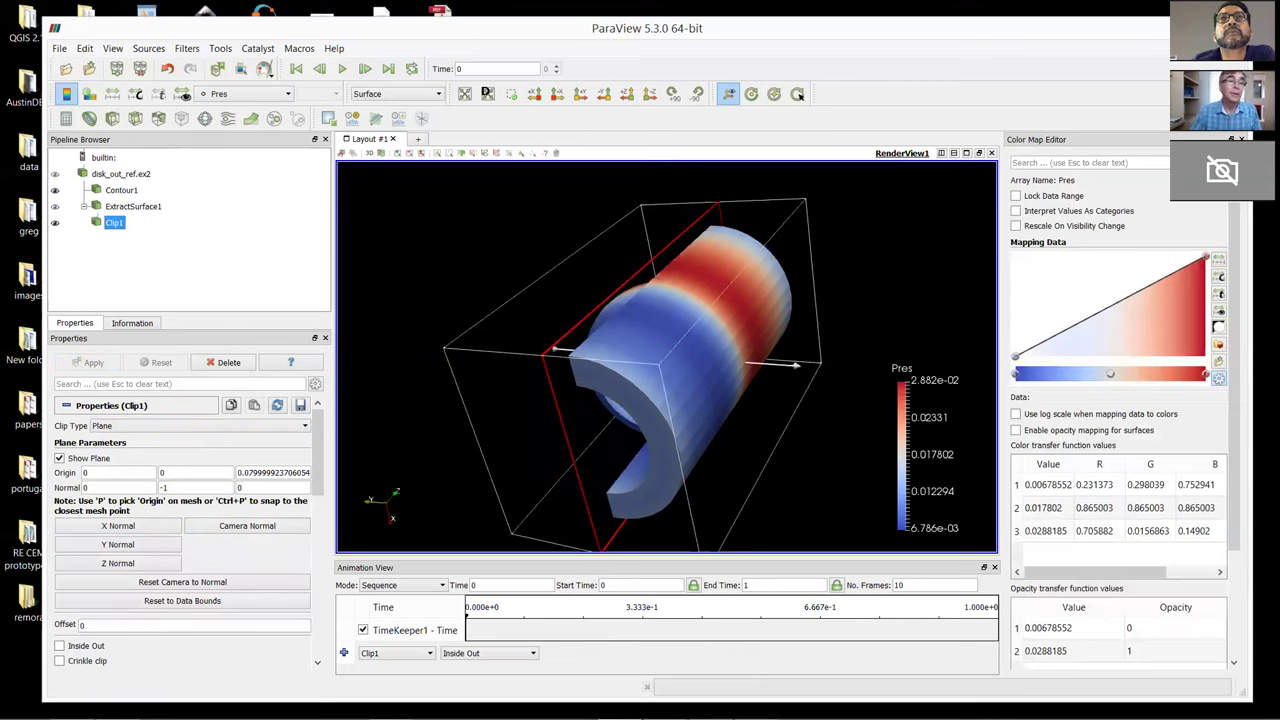
Hide the clip plane outline and inspect the isosurface inside the clipped cylinder close up and from several angles
{"action": "left_click", "coordinate": [60, 460]}
{"action": "left_click_drag", "start_coordinate": [408, 454], "coordinate": [568, 404]}
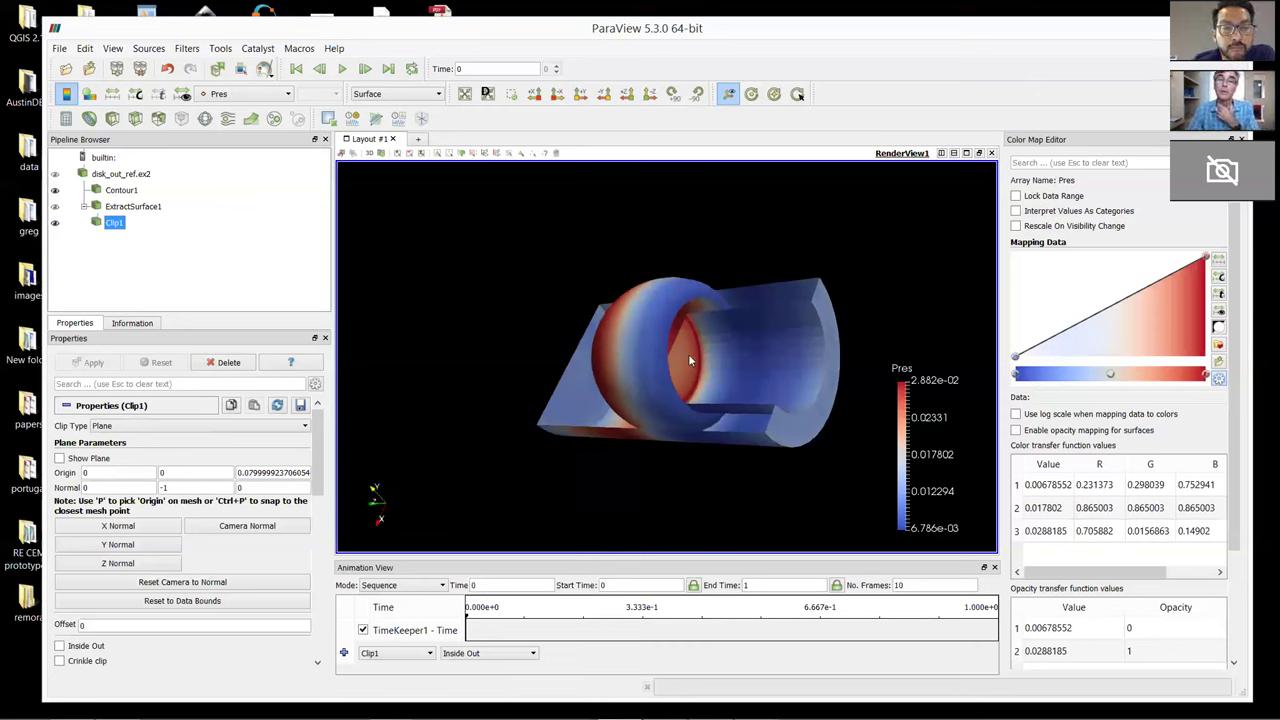
{"action": "scroll", "coordinate": [718, 372], "scroll_direction": "up", "scroll_amount": 5}
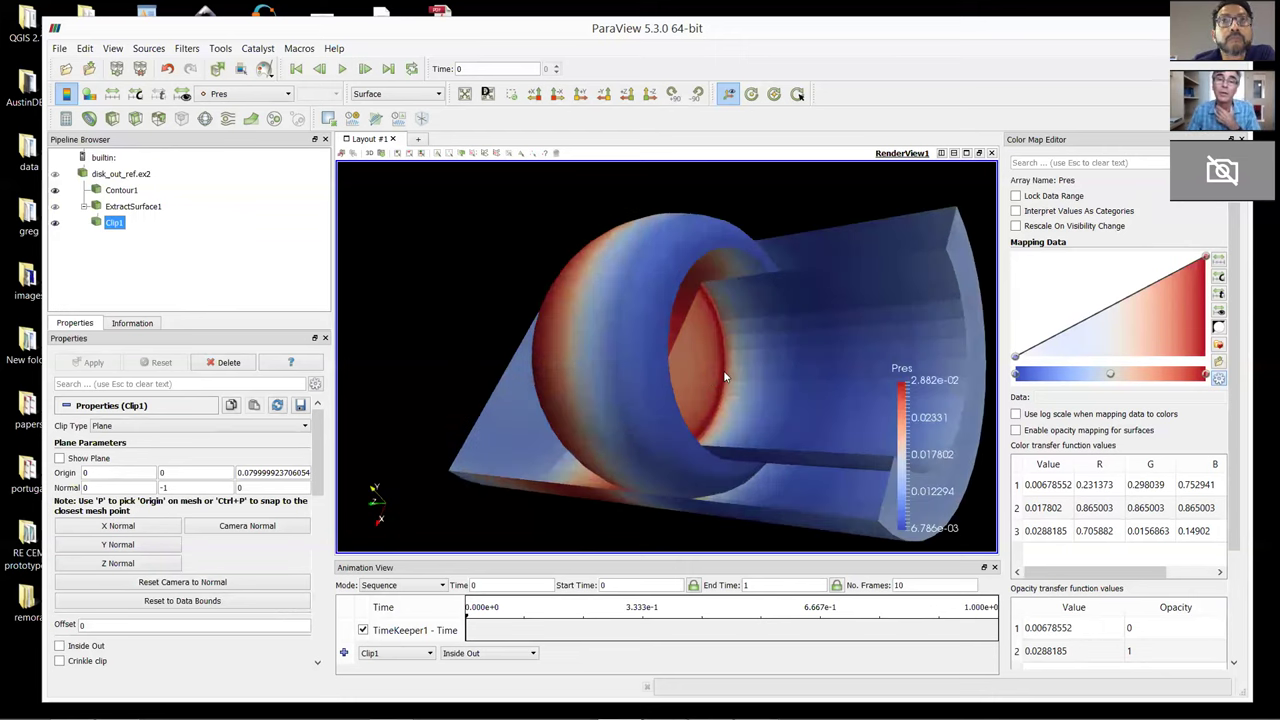
{"action": "left_click_drag", "start_coordinate": [723, 366], "coordinate": [714, 397]}
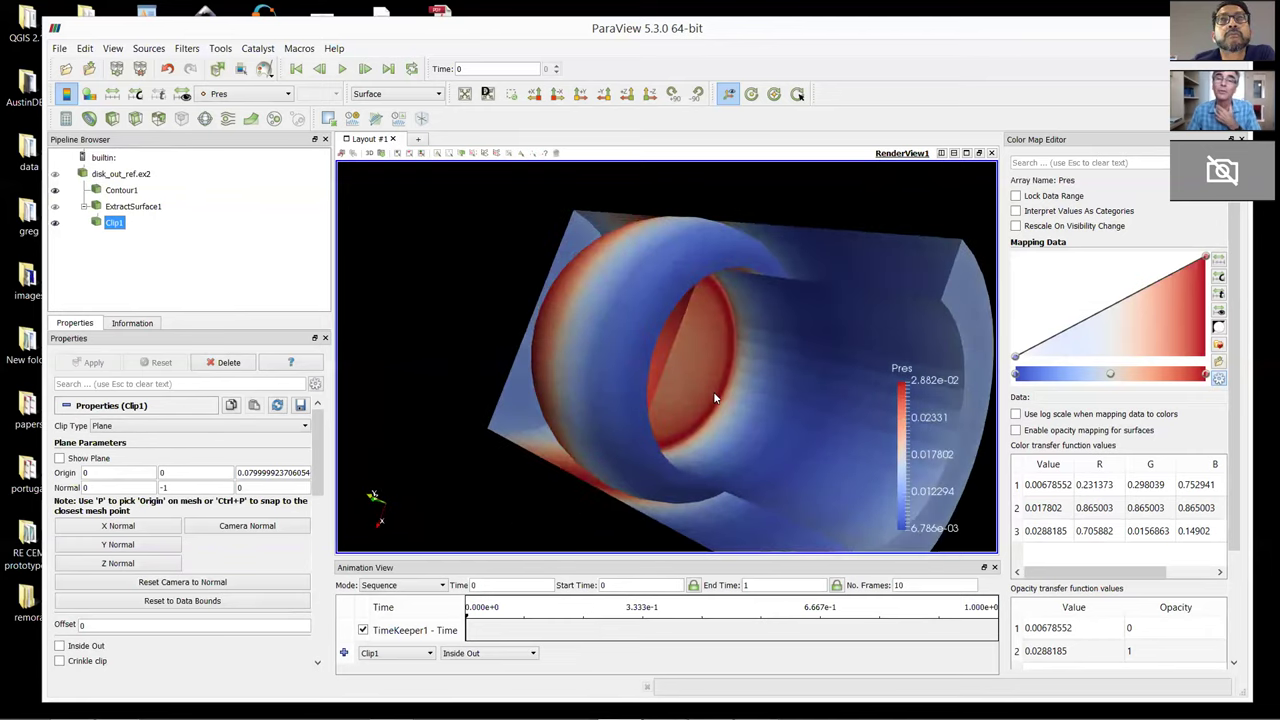
{"action": "scroll", "coordinate": [707, 399], "scroll_direction": "down", "scroll_amount": 3}
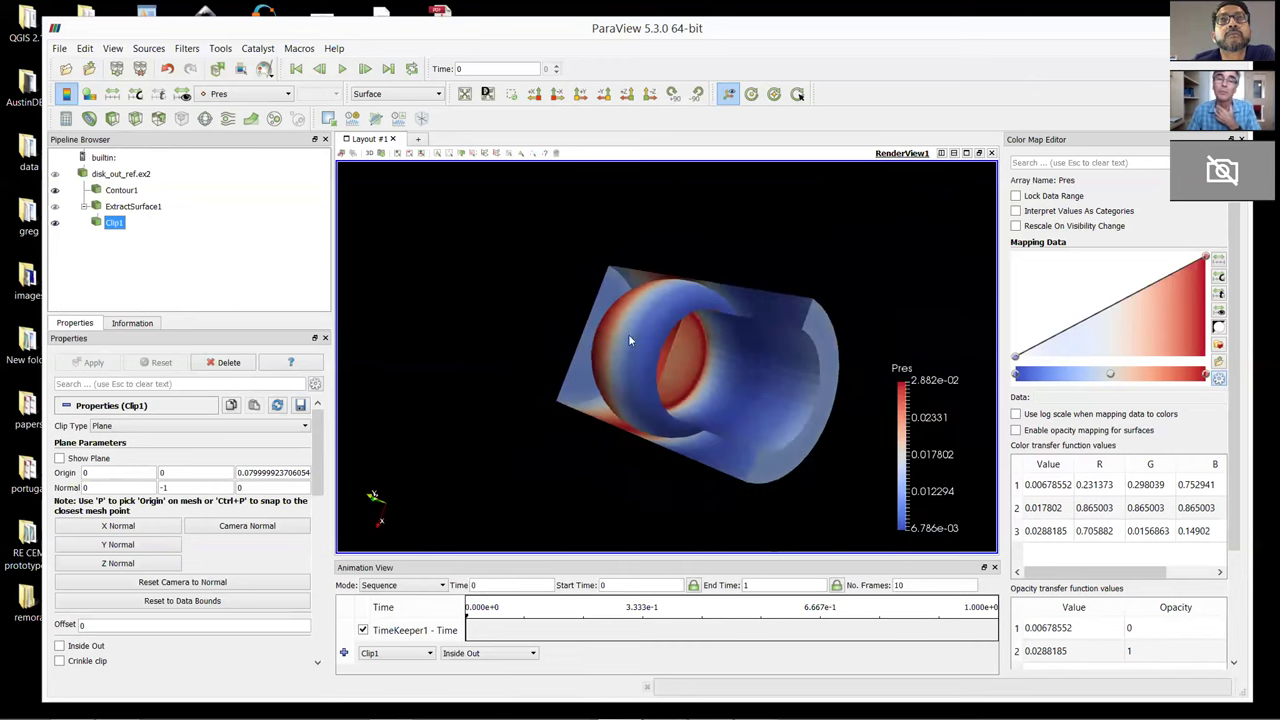
{"action": "left_click_drag", "start_coordinate": [780, 391], "coordinate": [748, 387]}
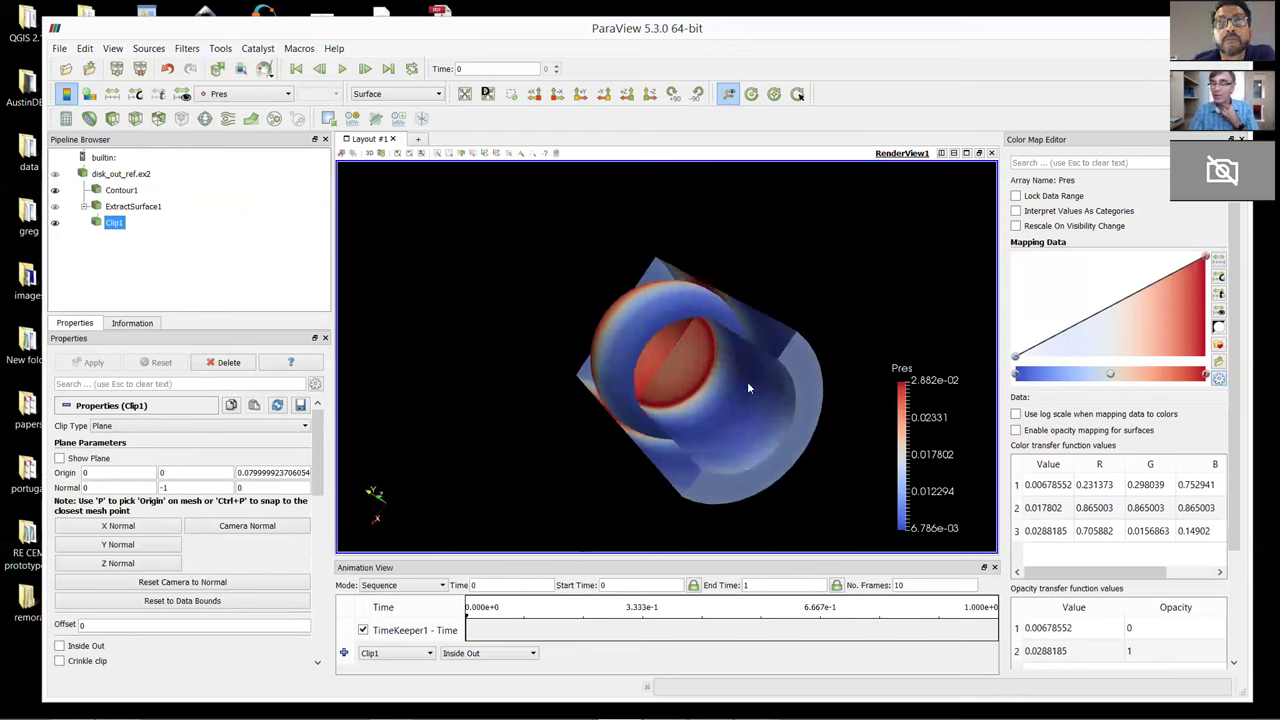
Slice disk_out_ref.ex2 with a plane whose normal is 1, 0, 0, apply the filter and inspect the cut
{"action": "left_click", "coordinate": [132, 176]}
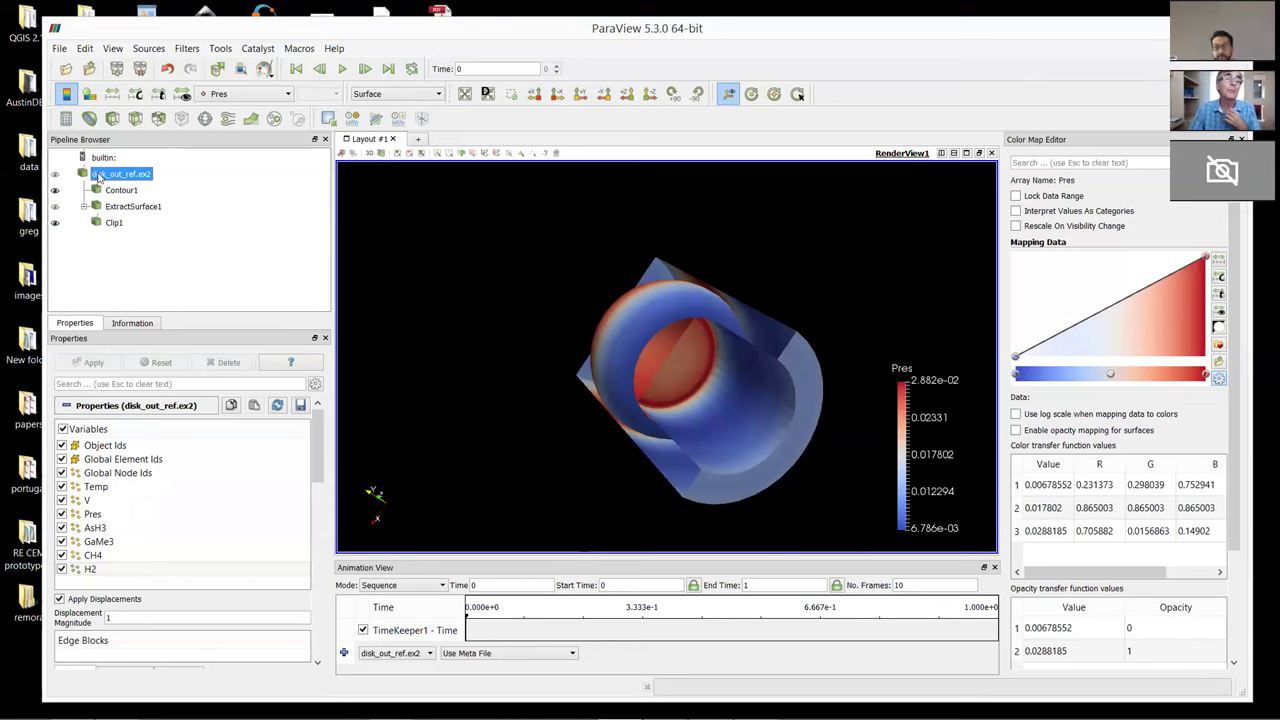
{"action": "left_click", "coordinate": [136, 119]}
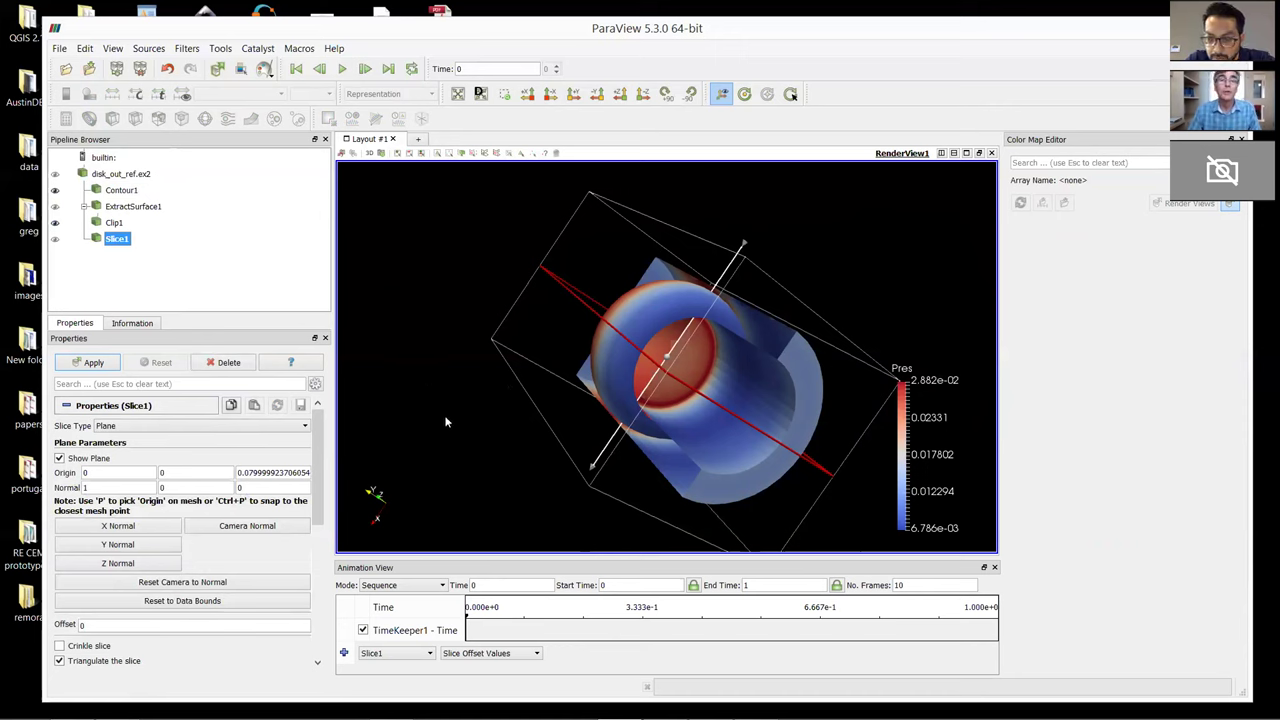
{"action": "left_click", "coordinate": [94, 363]}
{"action": "left_click_drag", "start_coordinate": [408, 450], "coordinate": [387, 415]}
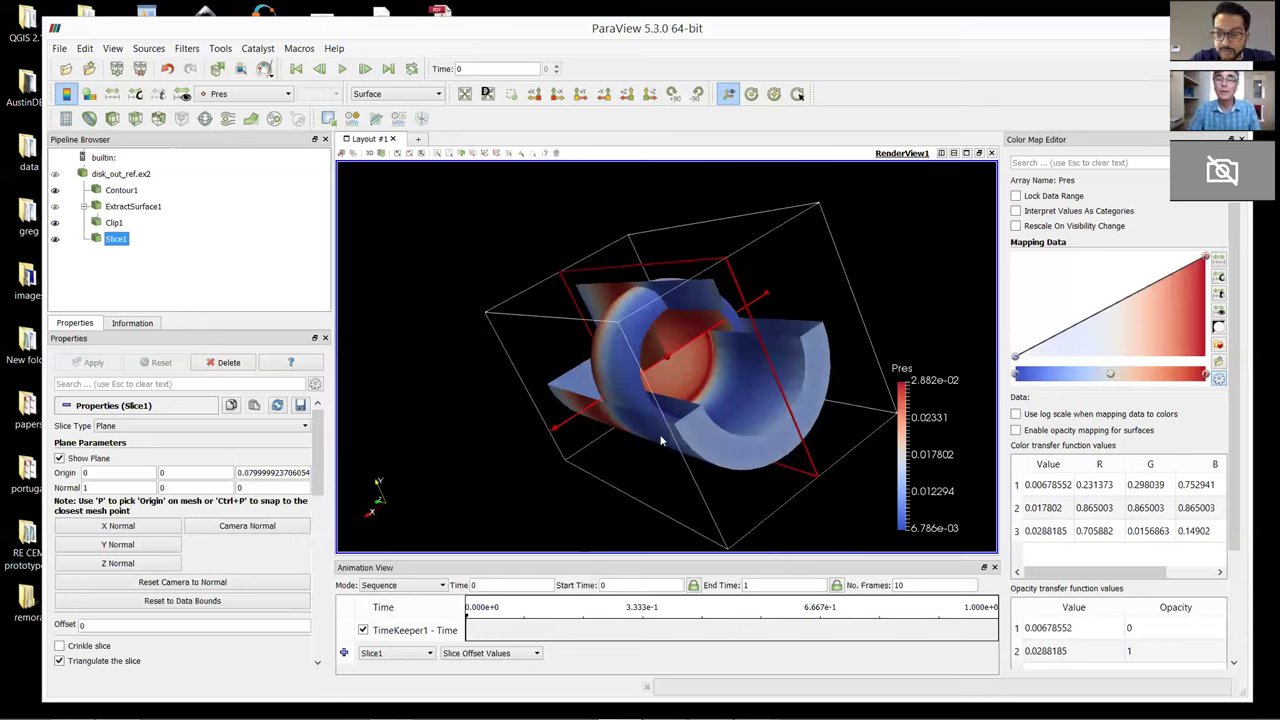
{"action": "left_click_drag", "start_coordinate": [402, 426], "coordinate": [477, 419]}
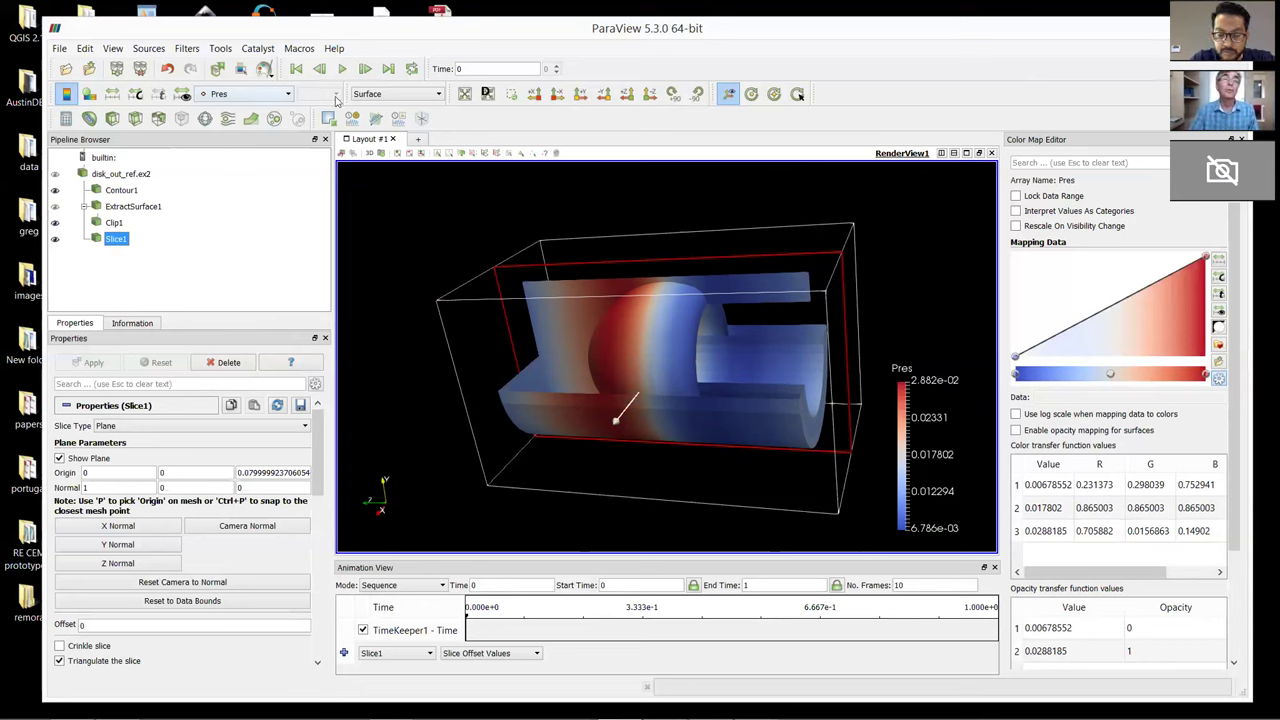
Display the slice as Surface With Edges, shift its plane's X origin to about -0.212 and apply the change
{"action": "left_click", "coordinate": [439, 93]}
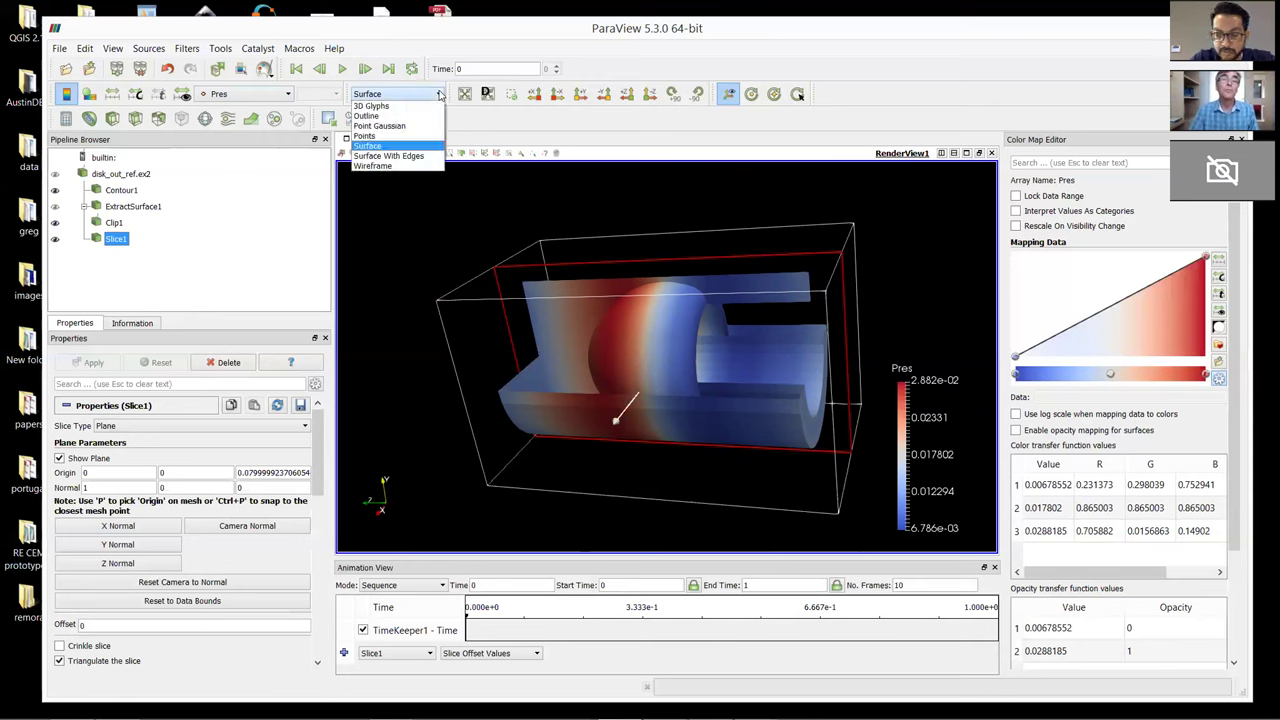
{"action": "left_click", "coordinate": [409, 158]}
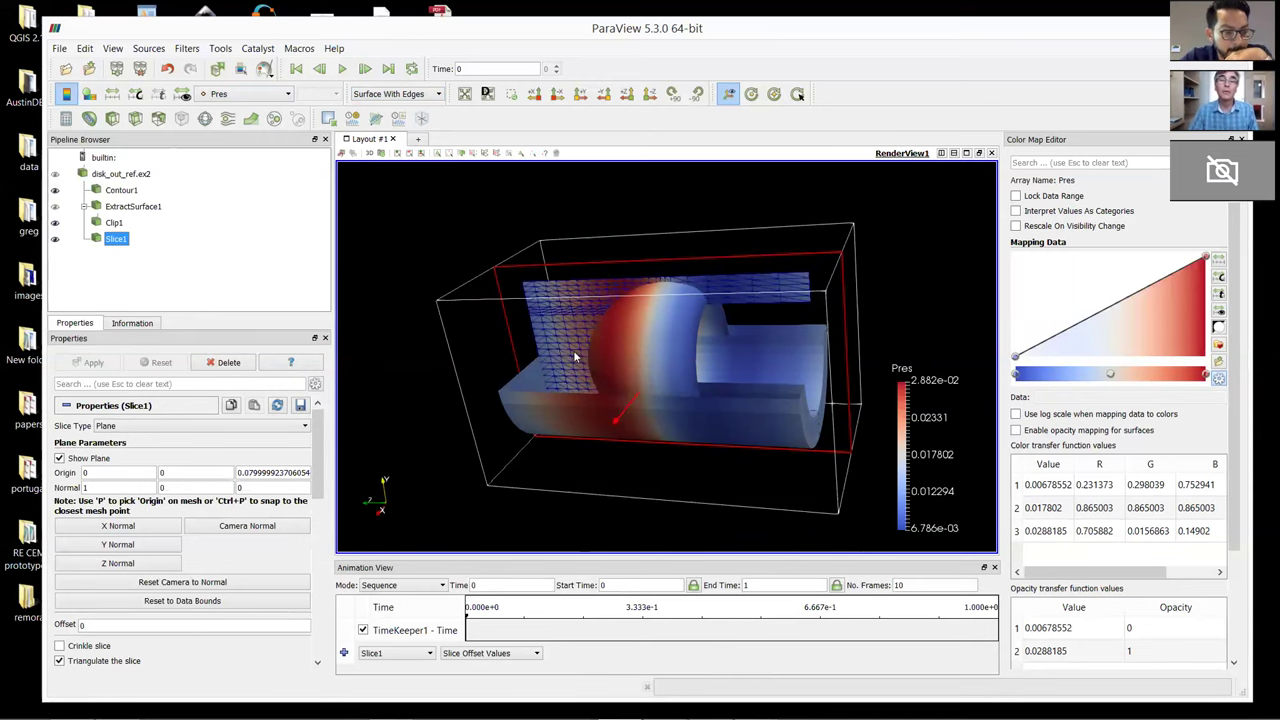
{"action": "scroll", "coordinate": [543, 345], "scroll_direction": "up", "scroll_amount": 6}
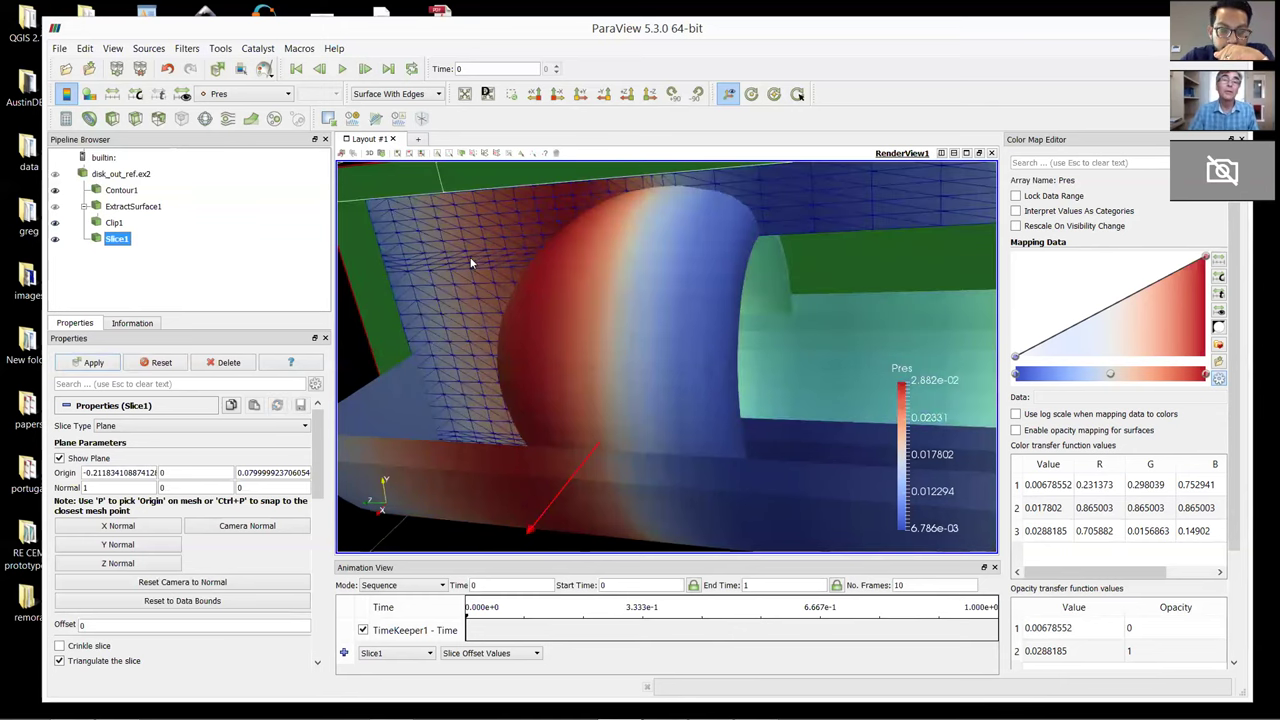
{"action": "key", "text": "p"}
{"action": "scroll", "coordinate": [471, 262], "scroll_direction": "down", "scroll_amount": 5}
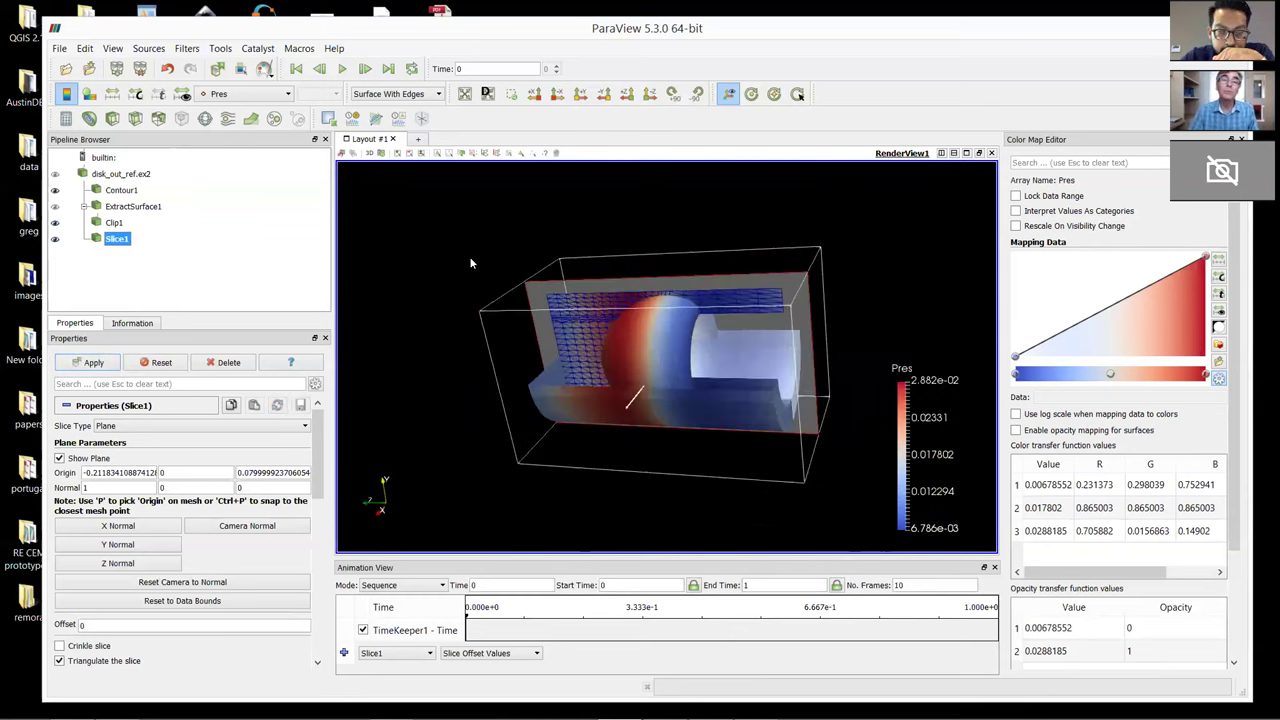
{"action": "left_click_drag", "start_coordinate": [634, 400], "coordinate": [800, 93]}
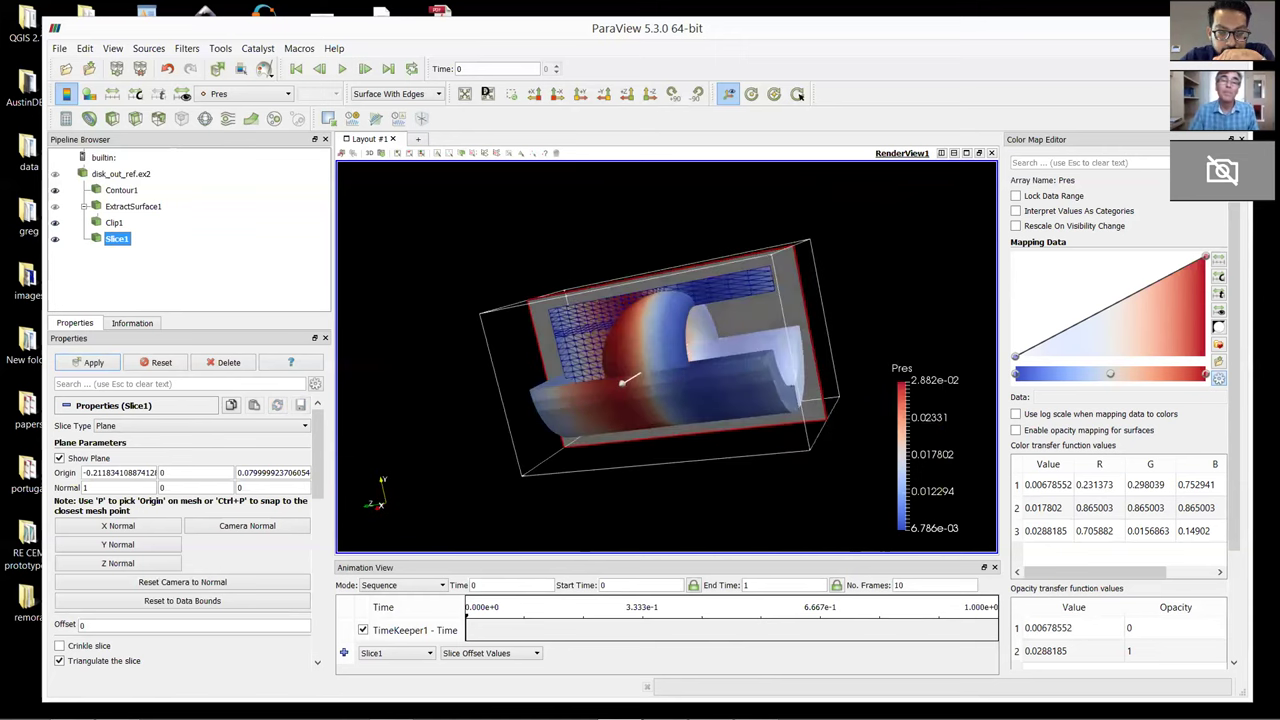
{"action": "left_click", "coordinate": [96, 362]}
{"action": "left_click_drag", "start_coordinate": [391, 305], "coordinate": [430, 264]}
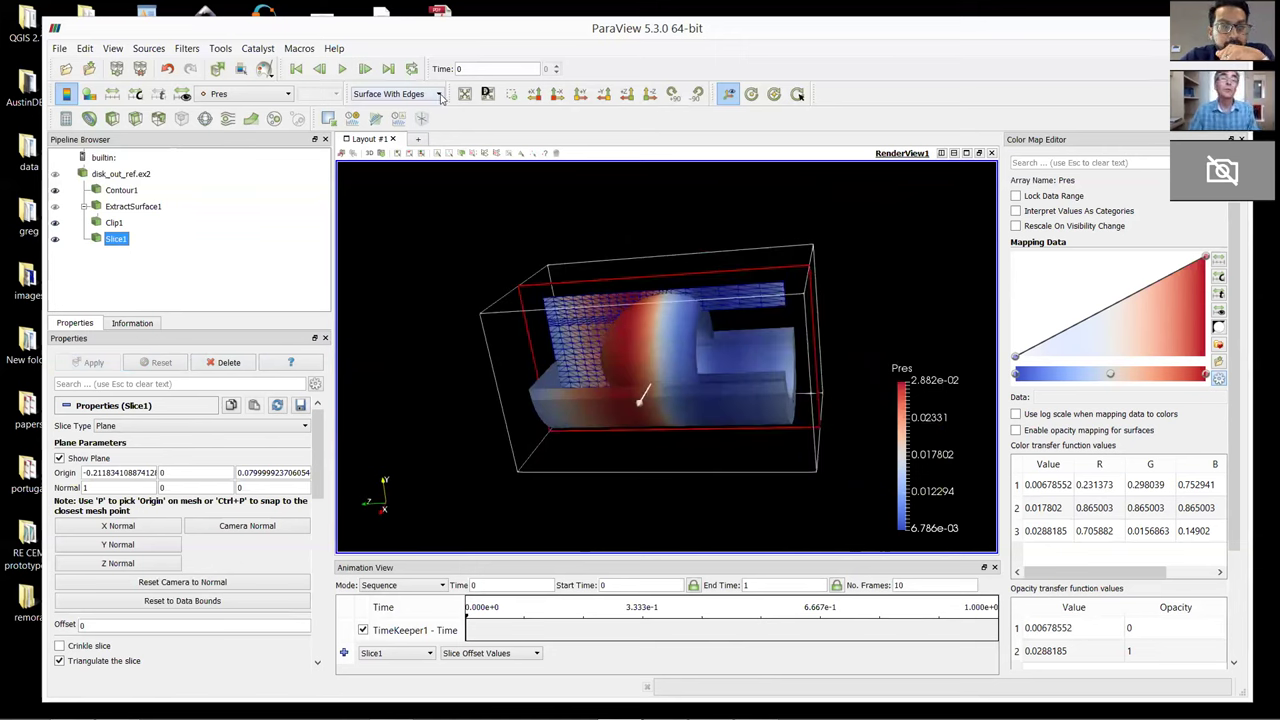
Colour the slice by Temp and by H2 for comparison, and restore the Pres colouring
{"action": "left_click", "coordinate": [288, 94]}
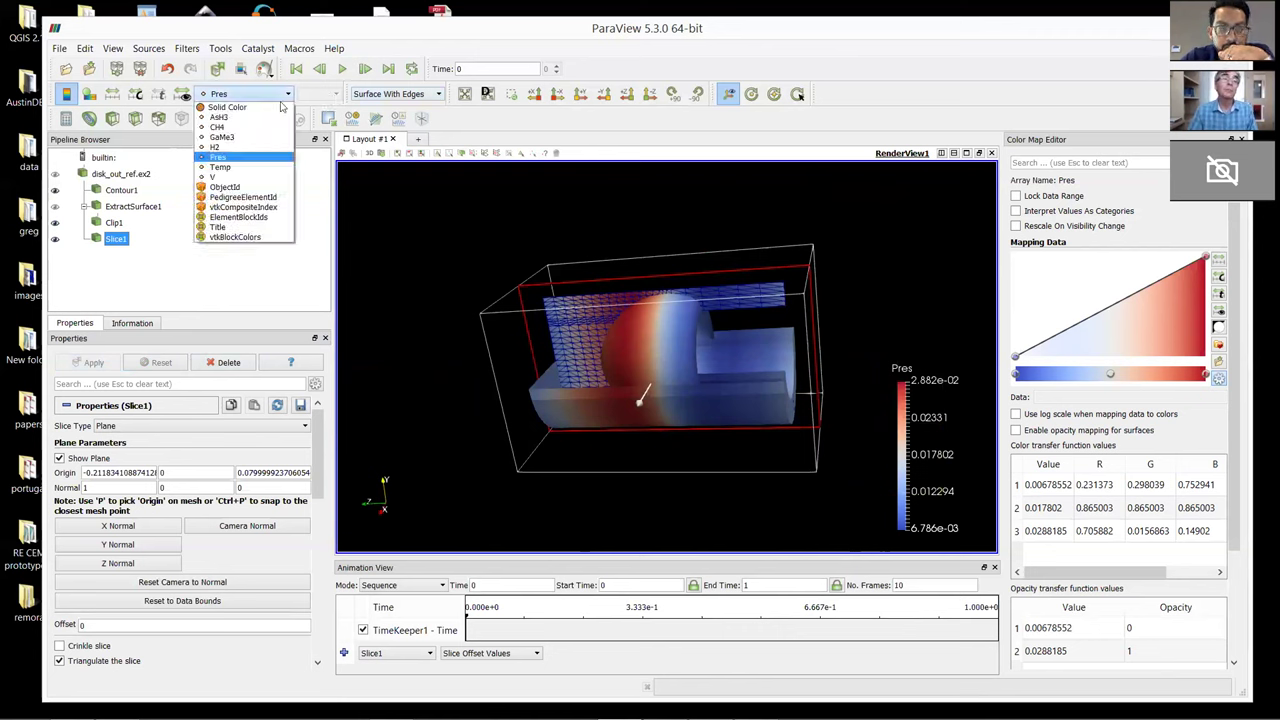
{"action": "left_click", "coordinate": [230, 170]}
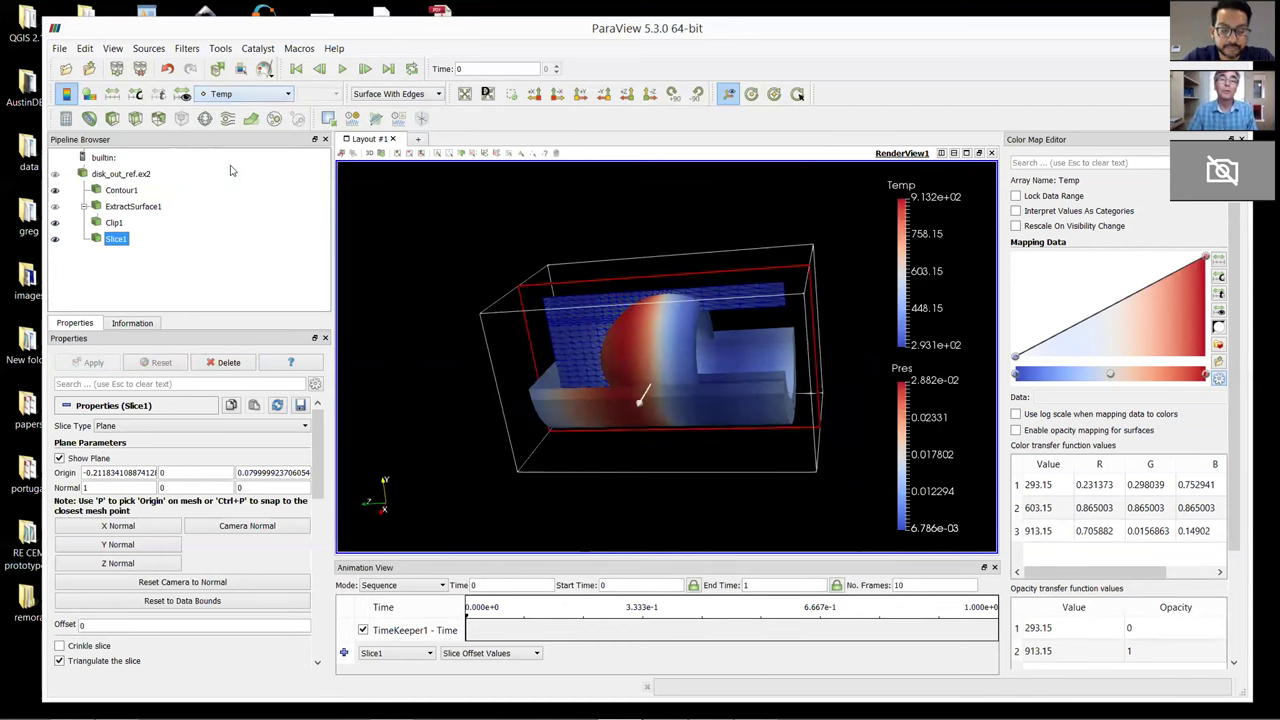
{"action": "left_click", "coordinate": [288, 94]}
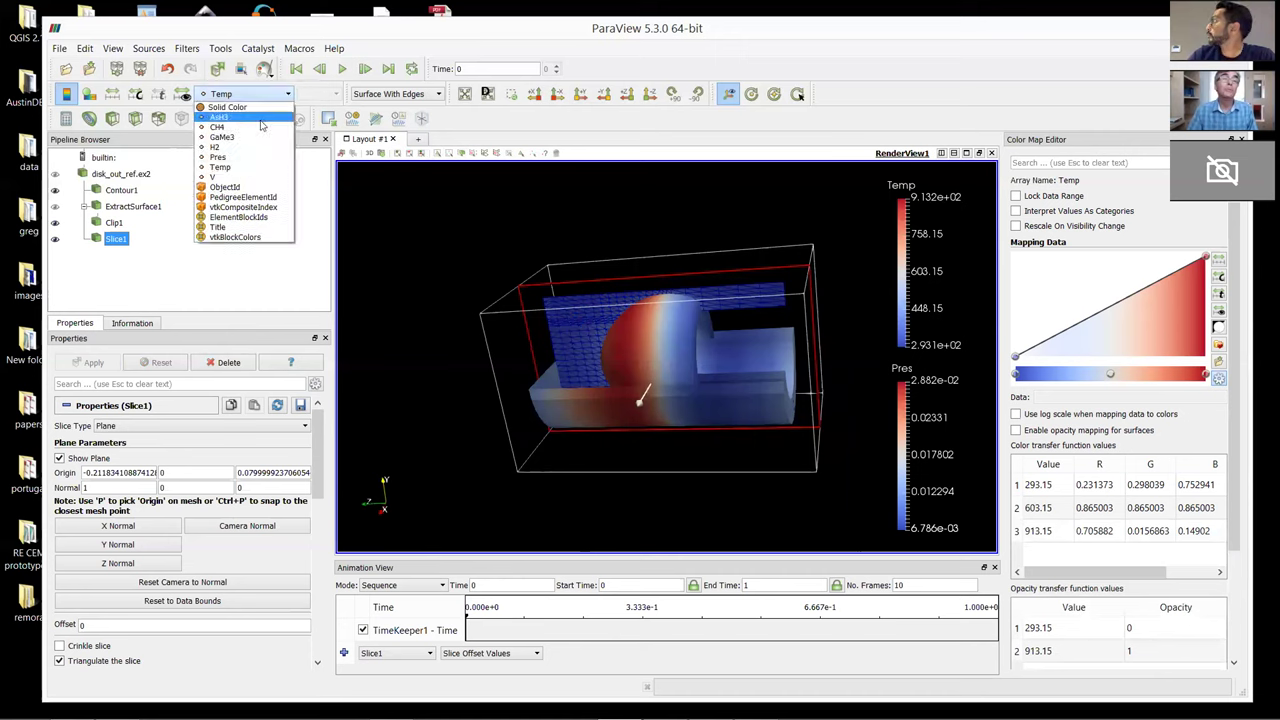
{"action": "left_click", "coordinate": [240, 148]}
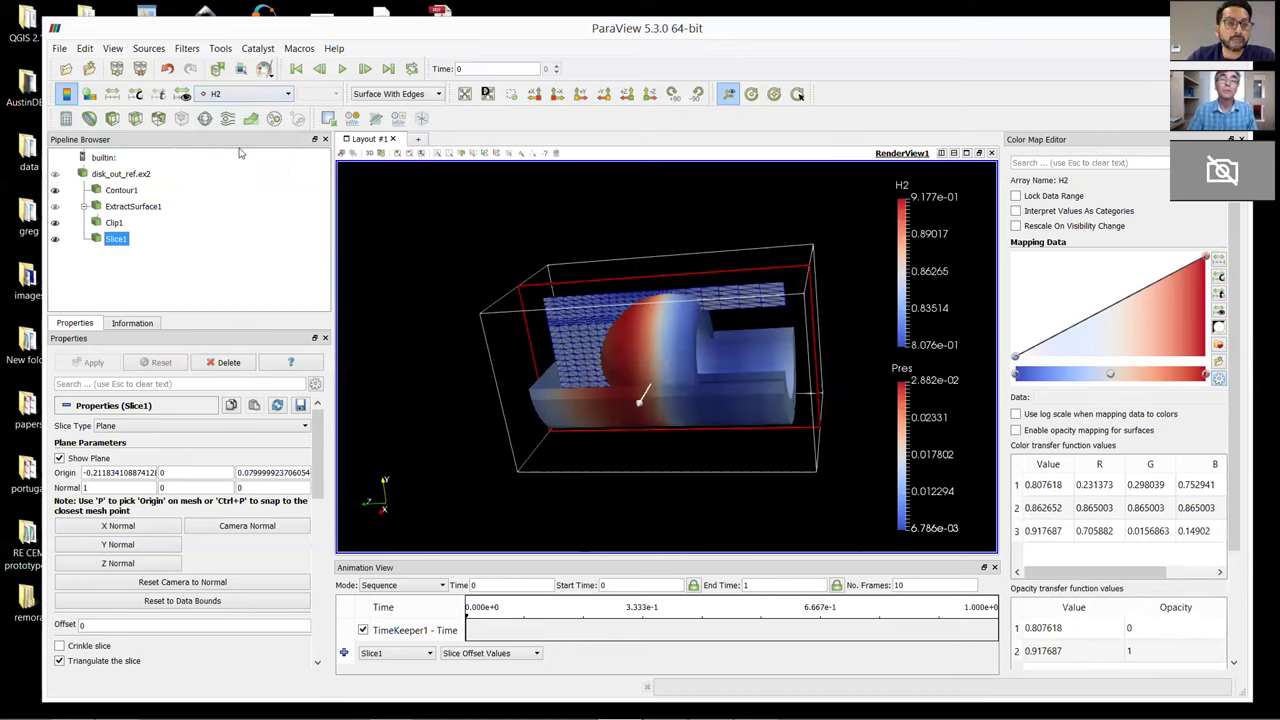
{"action": "left_click", "coordinate": [288, 95]}
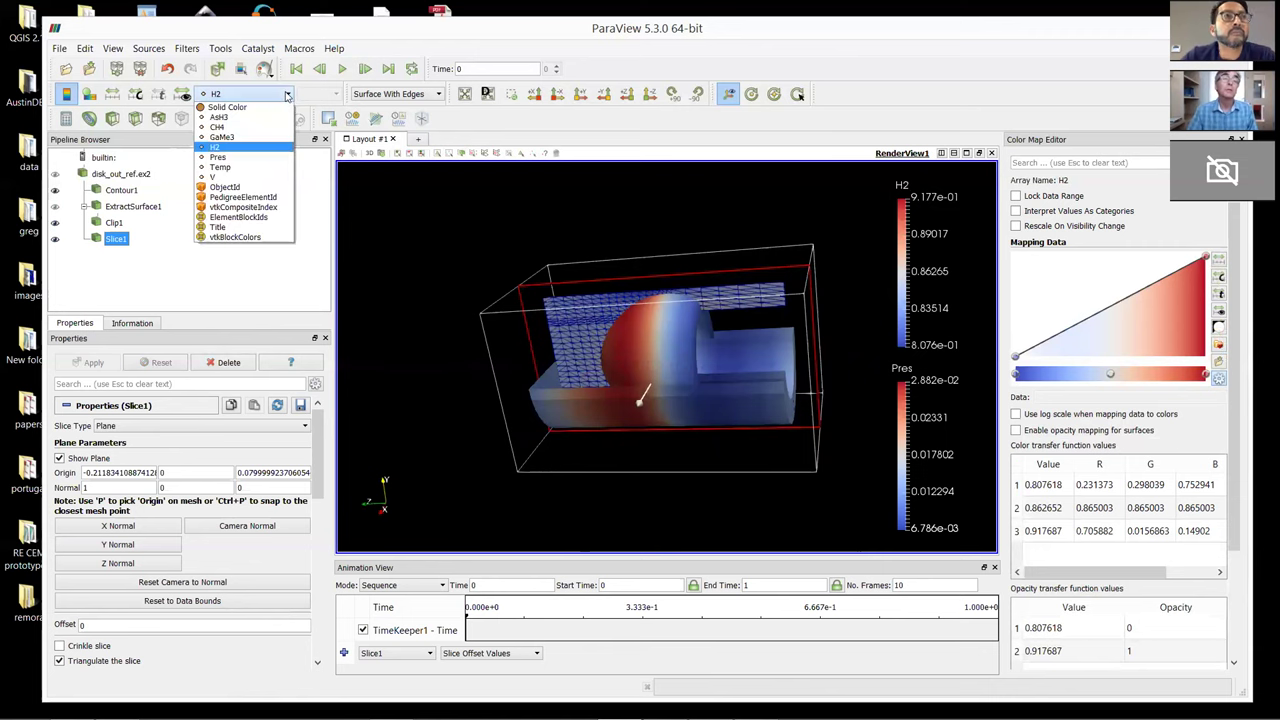
{"action": "left_click", "coordinate": [246, 158]}
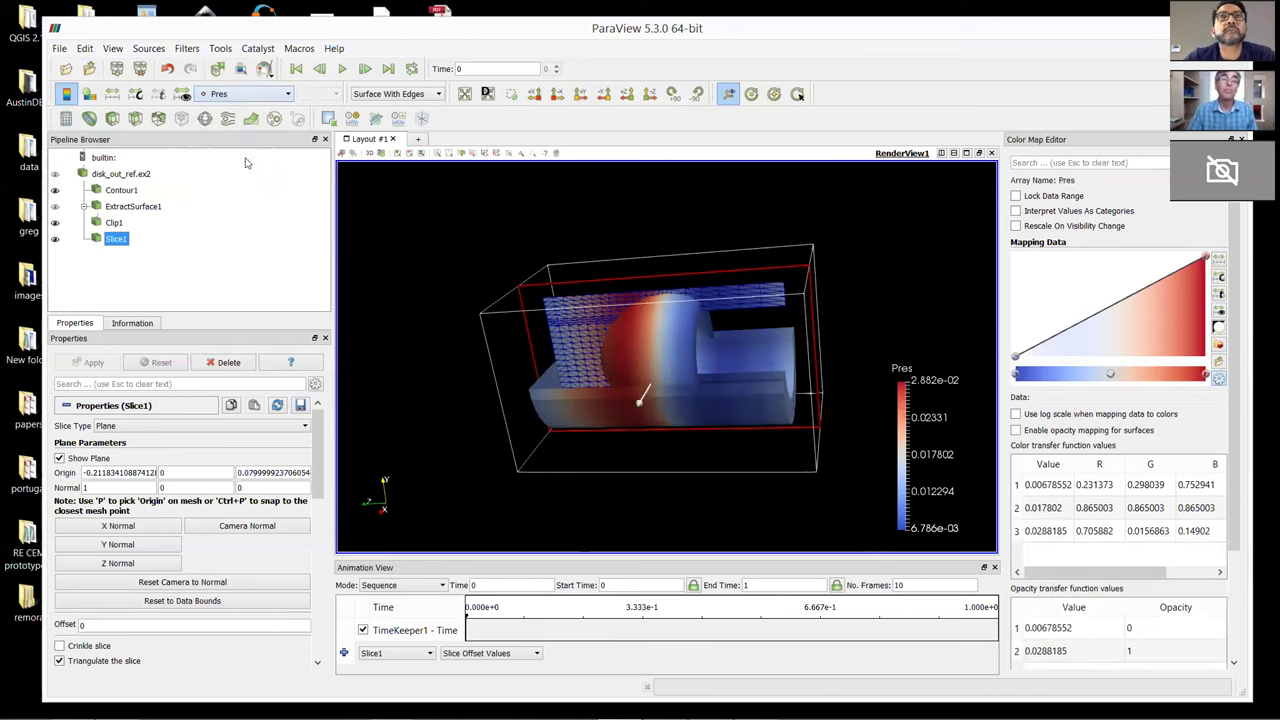
Tilt the slice plane to a normal of about 0.852, -0.478, -0.212, apply it and inspect the oblique cut
{"action": "mouse_move", "coordinate": [378, 338]}
{"action": "left_mouse_down"}
{"action": "mouse_move", "coordinate": [378, 294]}
{"action": "mouse_move", "coordinate": [380, 328]}
{"action": "left_mouse_up"}
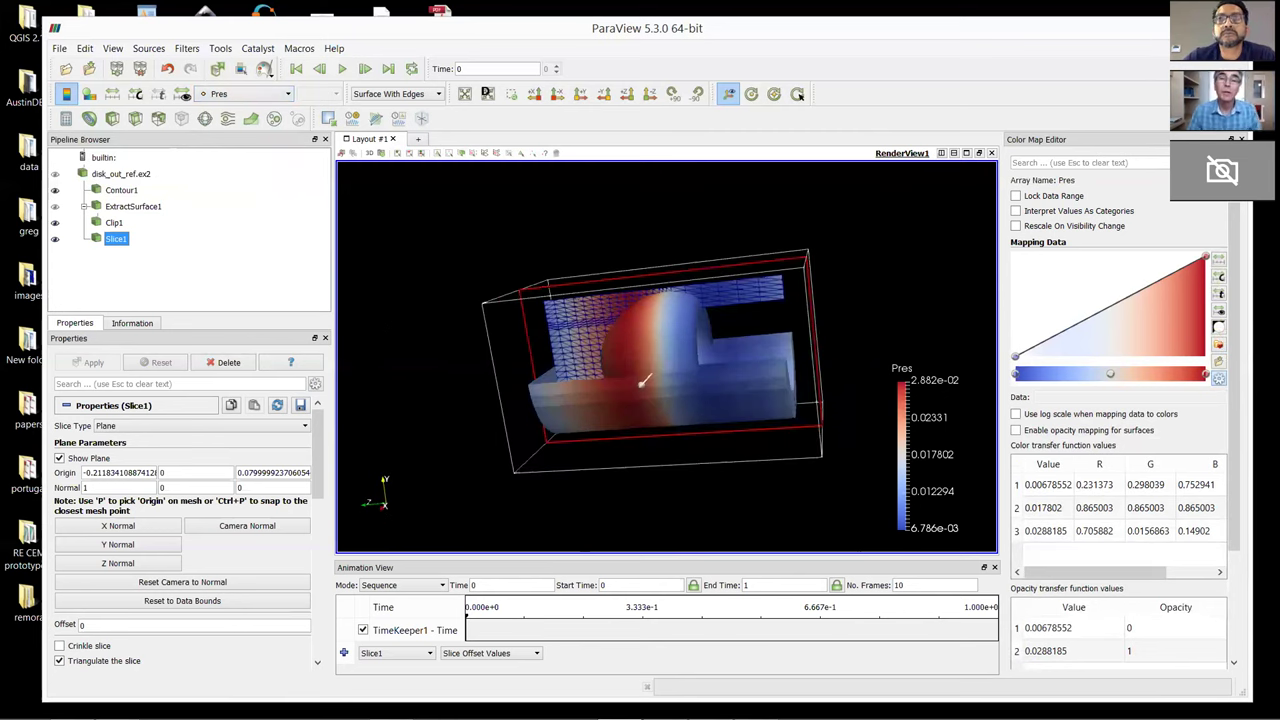
{"action": "left_click_drag", "start_coordinate": [843, 237], "coordinate": [827, 277]}
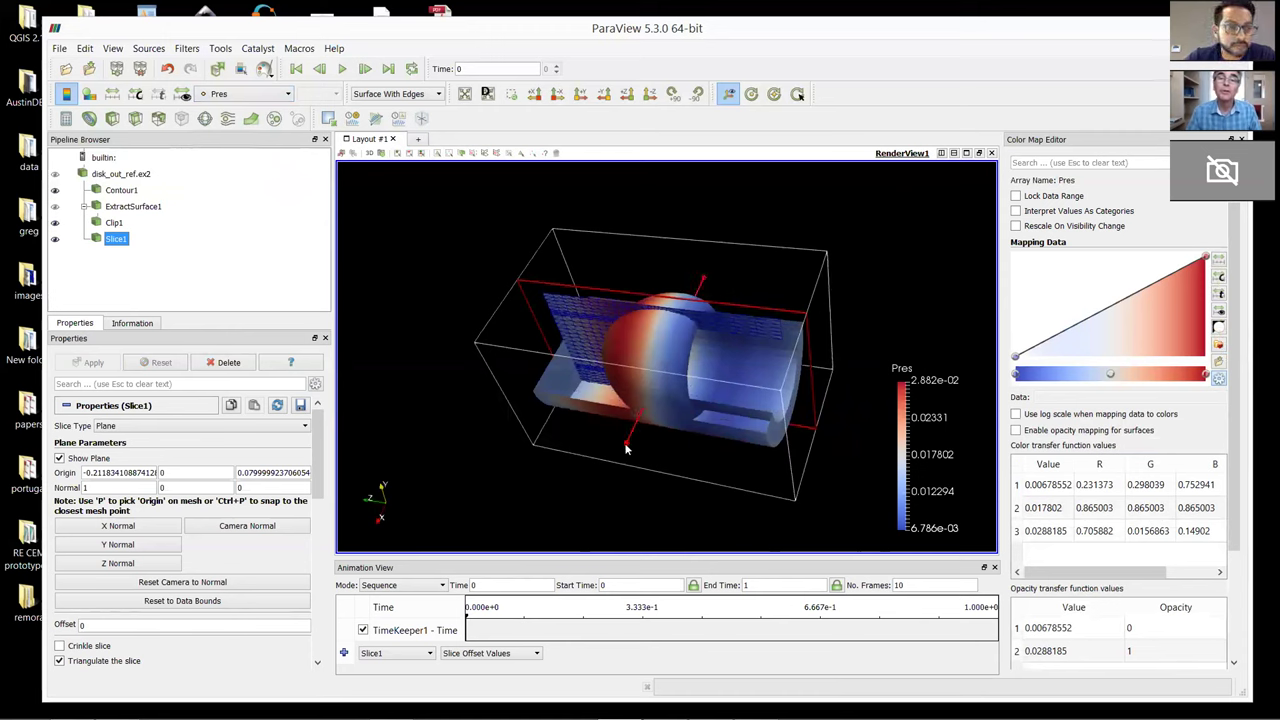
{"action": "left_click_drag", "start_coordinate": [626, 449], "coordinate": [668, 466]}
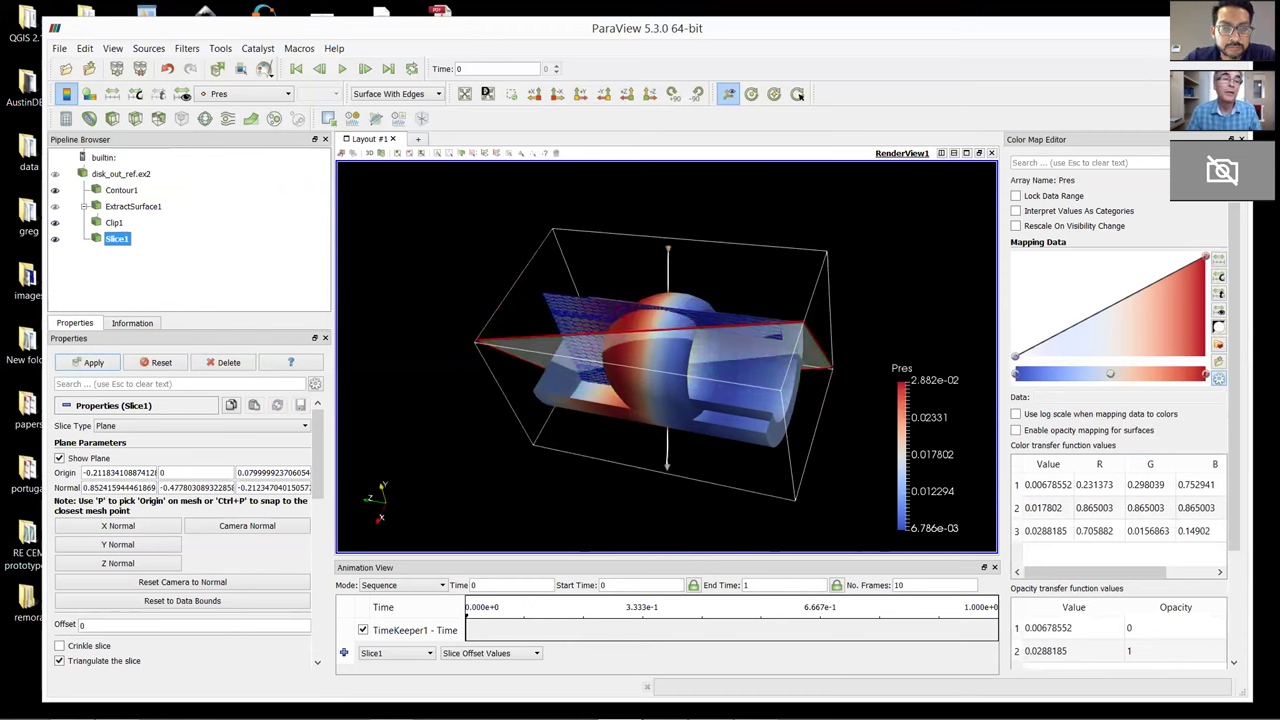
{"action": "left_click", "coordinate": [93, 363]}
{"action": "left_click_drag", "start_coordinate": [423, 426], "coordinate": [730, 398]}
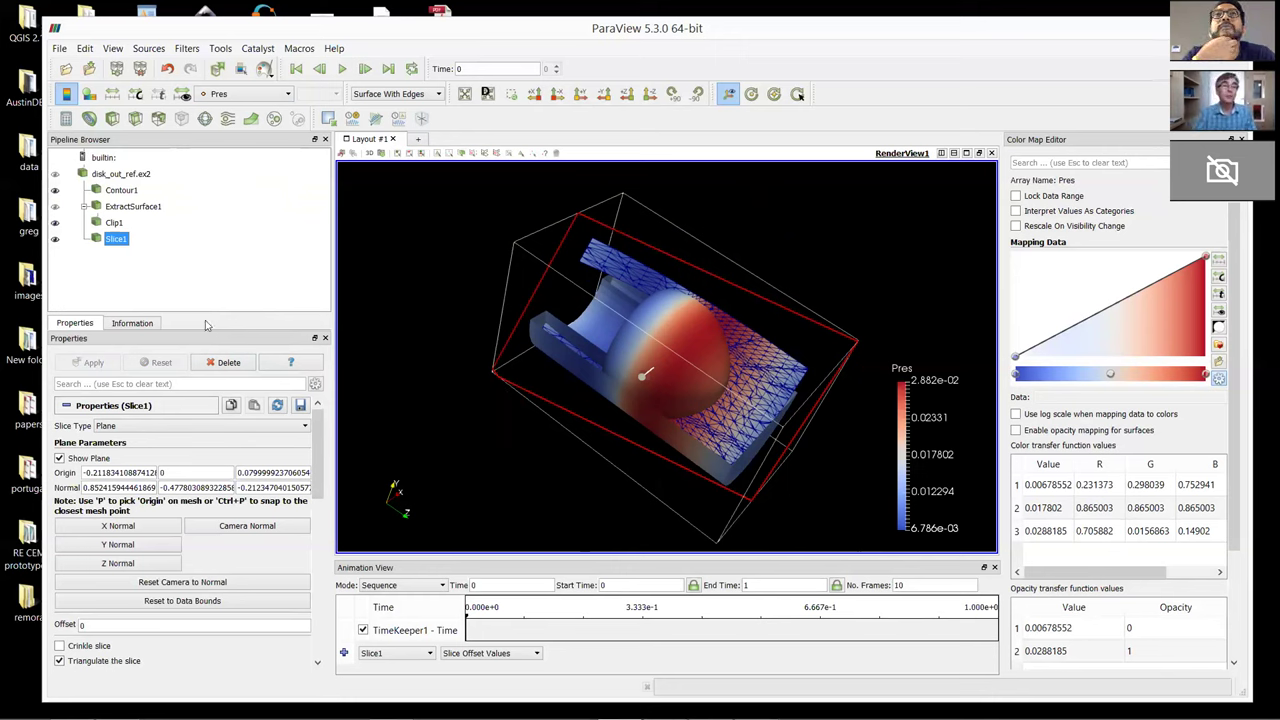
{"action": "left_click", "coordinate": [288, 93]}
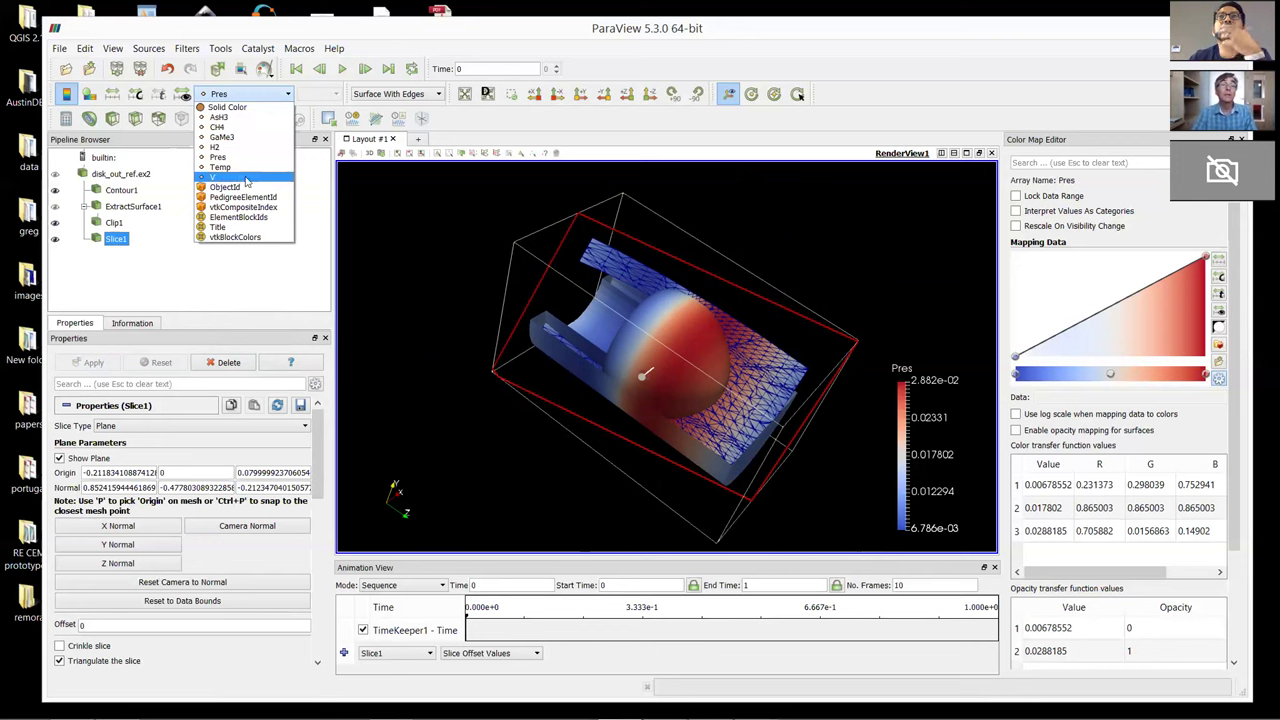
{"action": "left_click", "coordinate": [617, 124]}
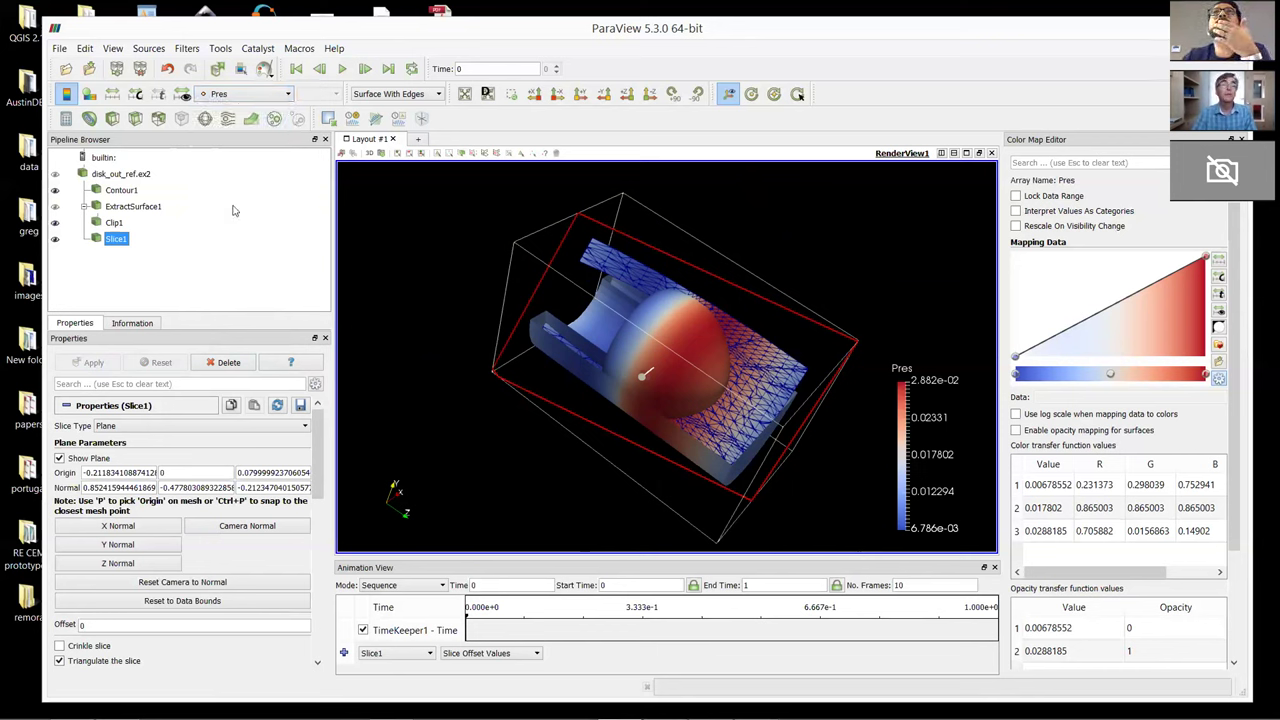
Hide the clip, slice and contour, and show disk_out_ref.ex2 in the Wireframe representation
{"action": "left_click", "coordinate": [125, 175]}
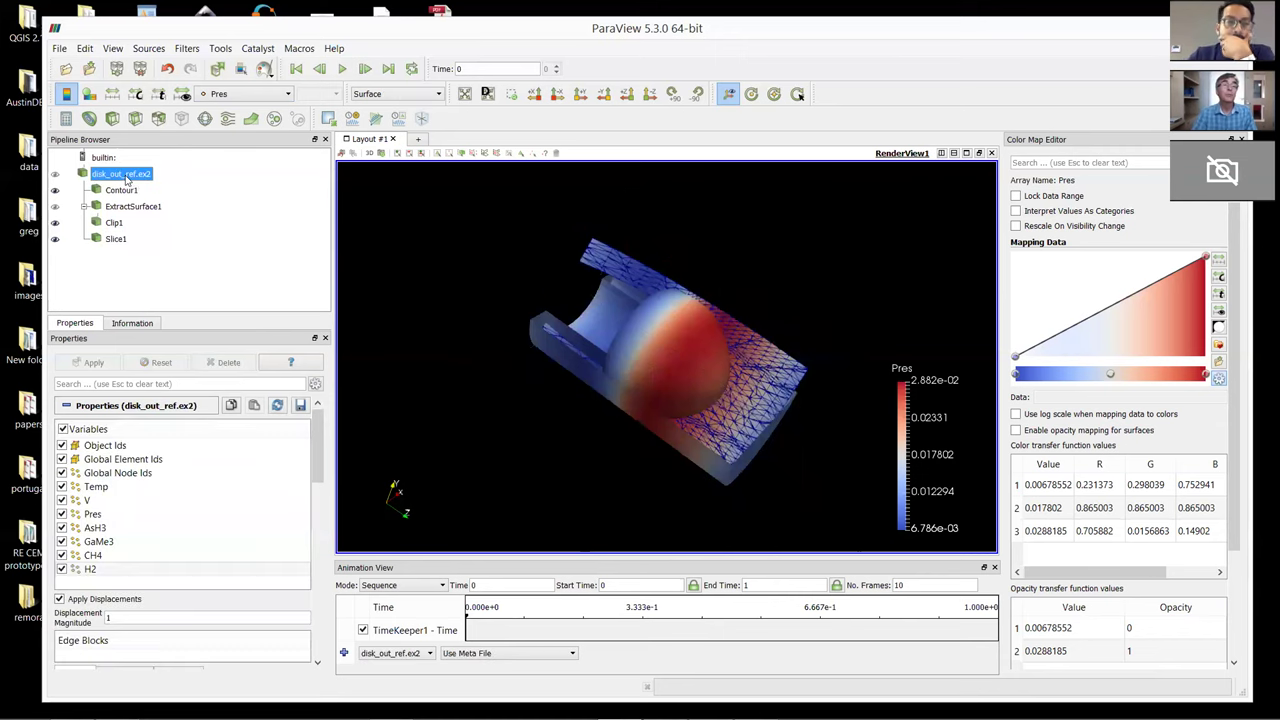
{"action": "left_click", "coordinate": [55, 223]}
{"action": "left_click", "coordinate": [56, 224]}
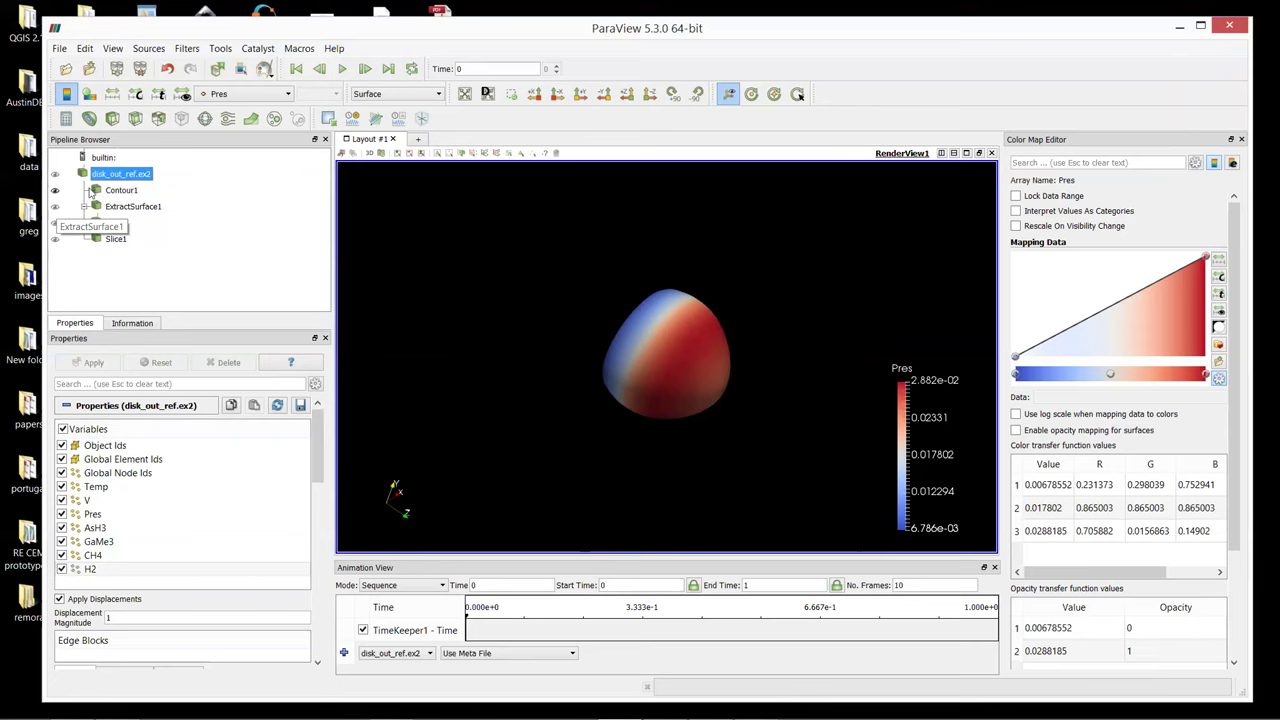
{"action": "left_click", "coordinate": [56, 175]}
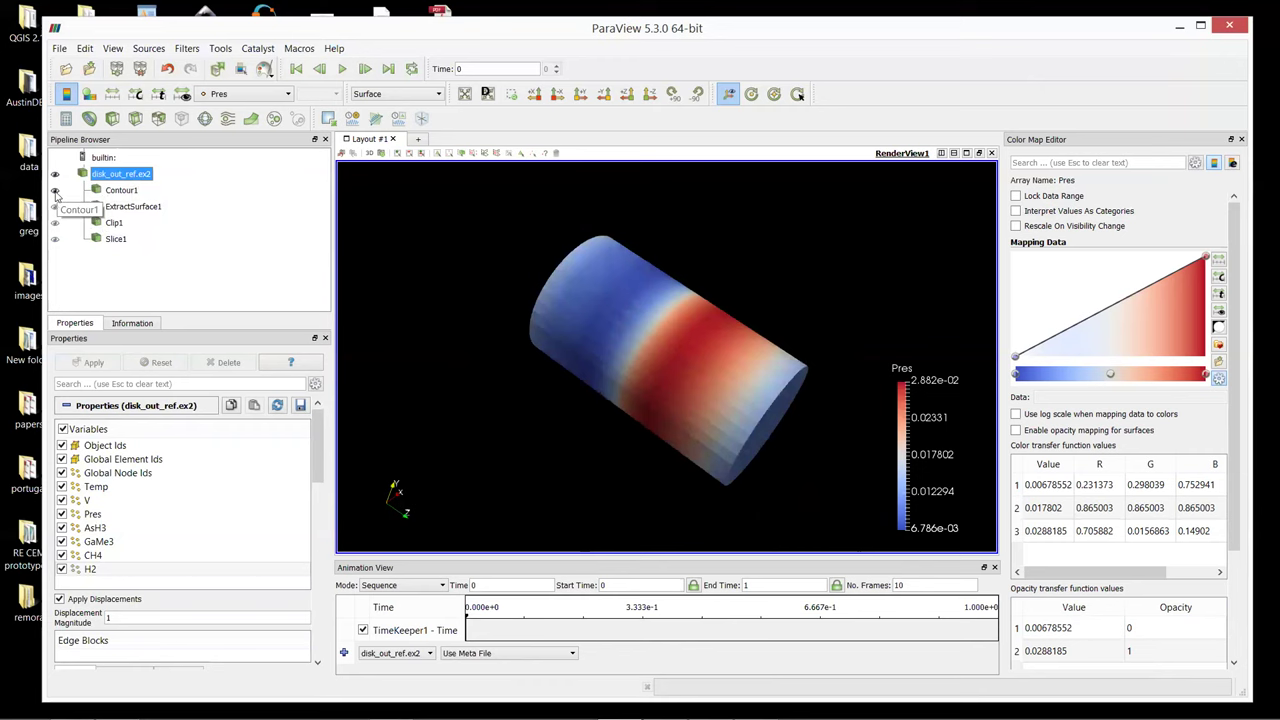
{"action": "left_click", "coordinate": [440, 96]}
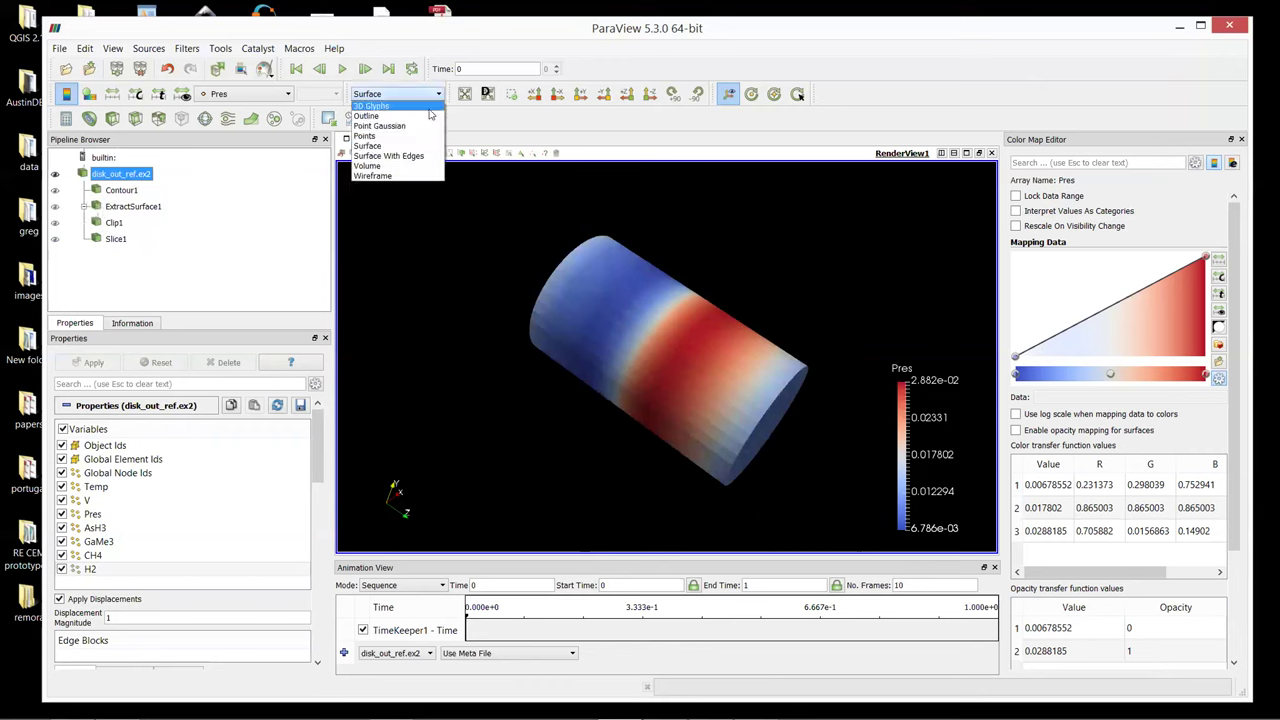
{"action": "left_click", "coordinate": [396, 177]}
{"action": "mouse_move", "coordinate": [473, 341]}
{"action": "left_mouse_down"}
{"action": "mouse_move", "coordinate": [442, 320]}
{"action": "mouse_move", "coordinate": [465, 350]}
{"action": "left_mouse_up"}
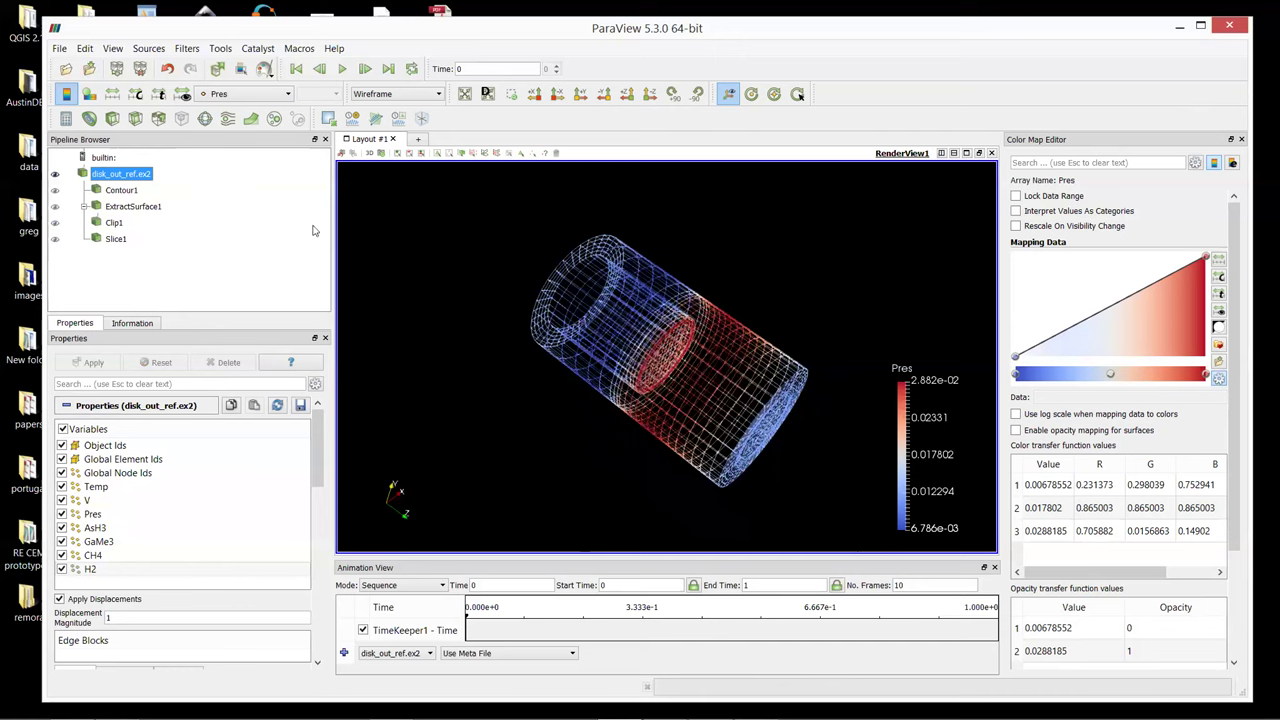
Add a Stream Tracer filter to disk_out_ref.ex2 and review its integration parameters and seed type options
{"action": "left_click", "coordinate": [227, 120]}
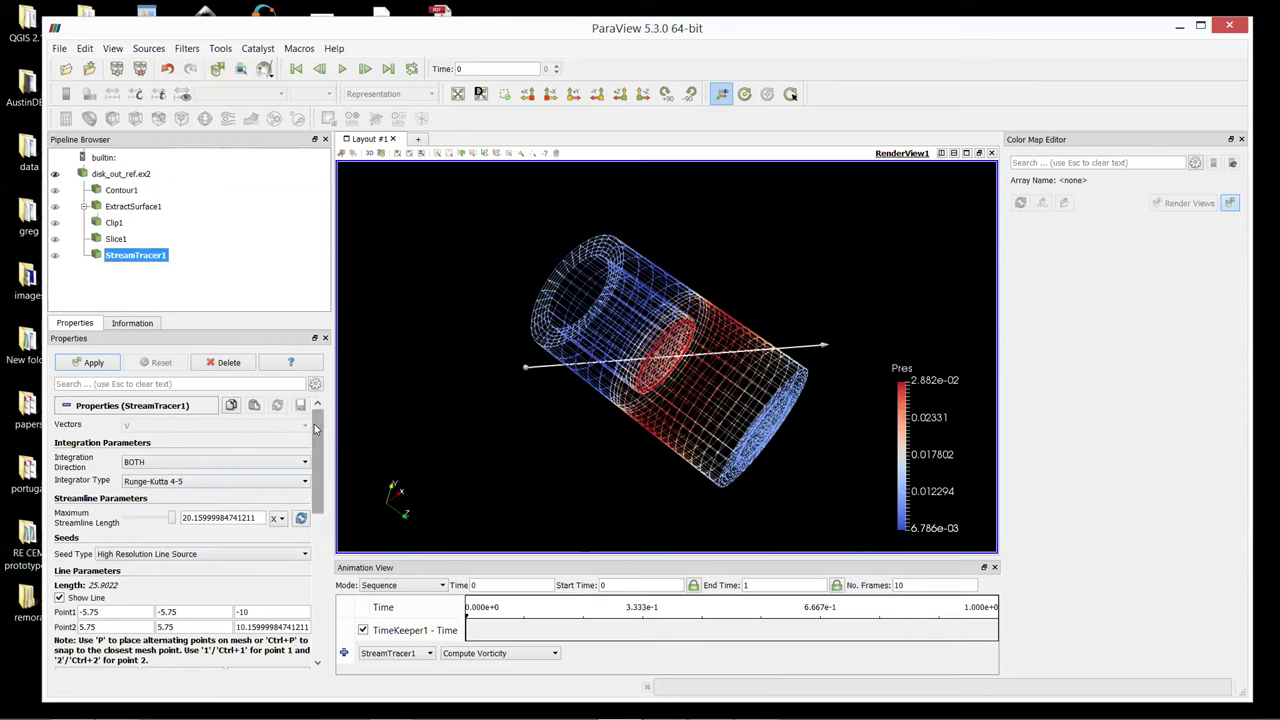
{"action": "left_click_drag", "start_coordinate": [315, 428], "coordinate": [315, 444]}
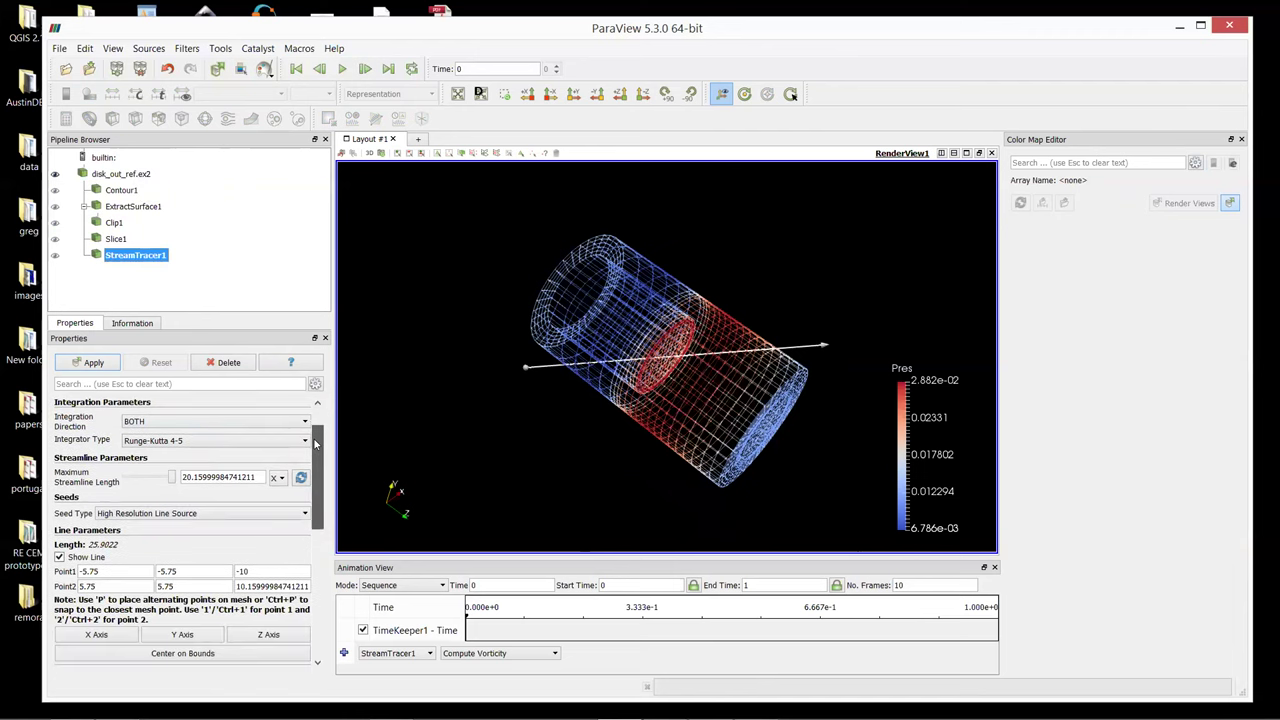
{"action": "left_click_drag", "start_coordinate": [315, 444], "coordinate": [315, 451]}
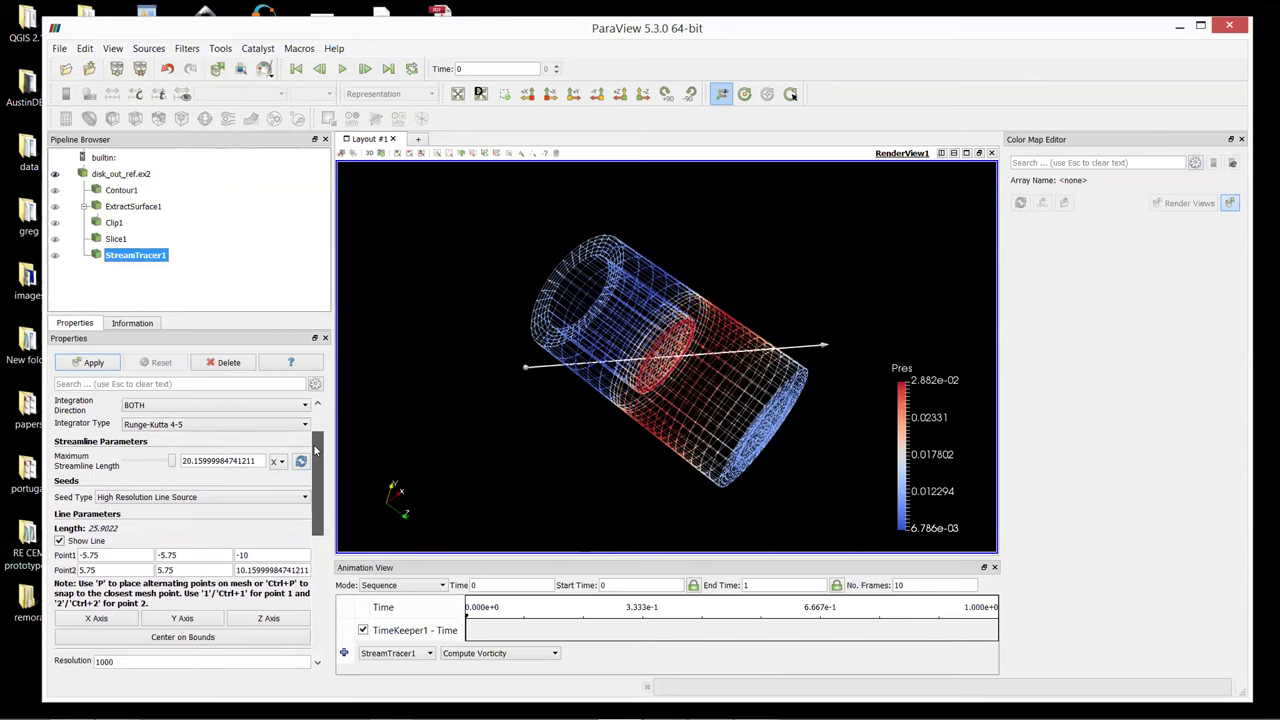
{"action": "left_click_drag", "start_coordinate": [315, 451], "coordinate": [321, 424]}
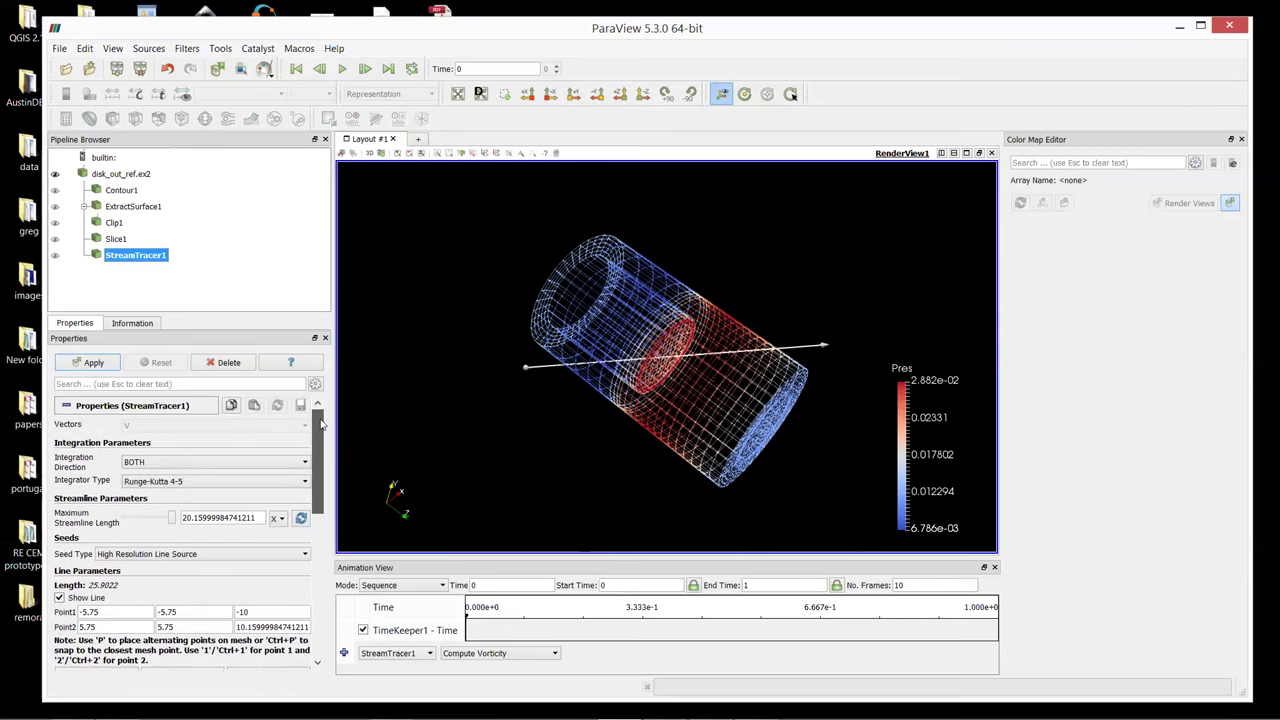
{"action": "mouse_move", "coordinate": [321, 424]}
{"action": "left_mouse_down"}
{"action": "mouse_move", "coordinate": [318, 498]}
{"action": "mouse_move", "coordinate": [318, 424]}
{"action": "left_mouse_up"}
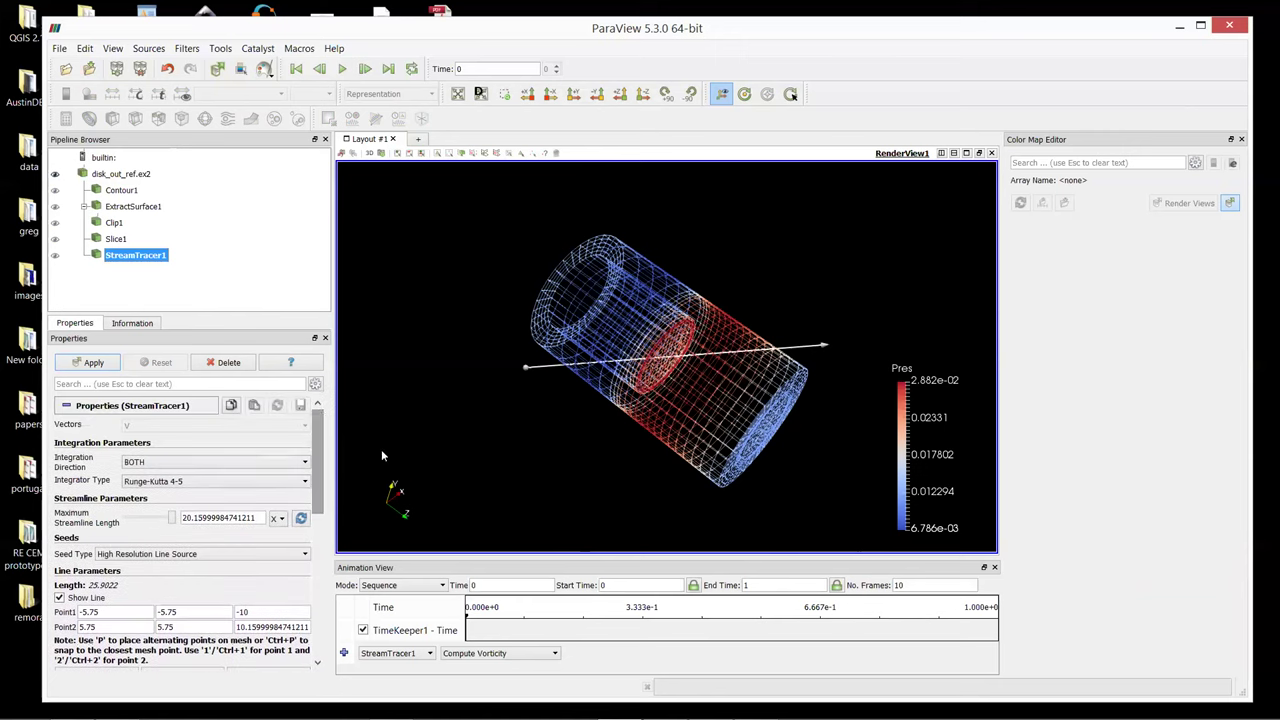
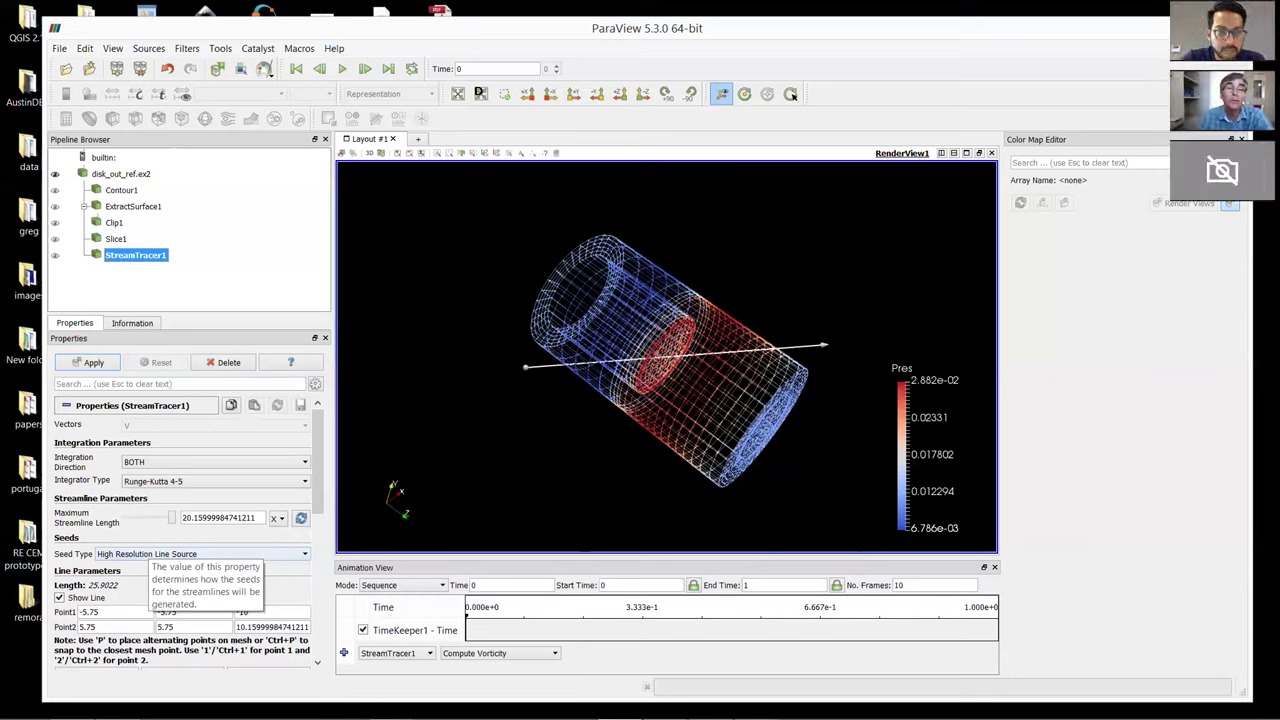
{"action": "left_click", "coordinate": [150, 554]}
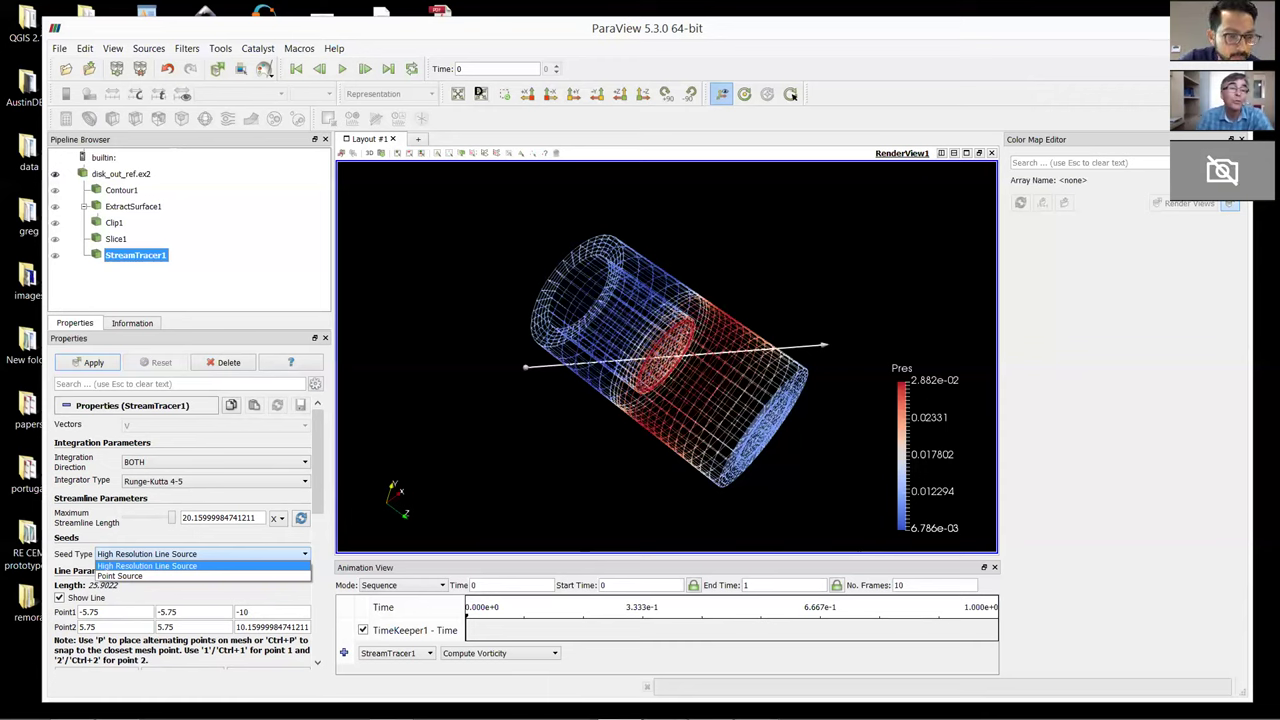
{"action": "key", "text": "Escape"}
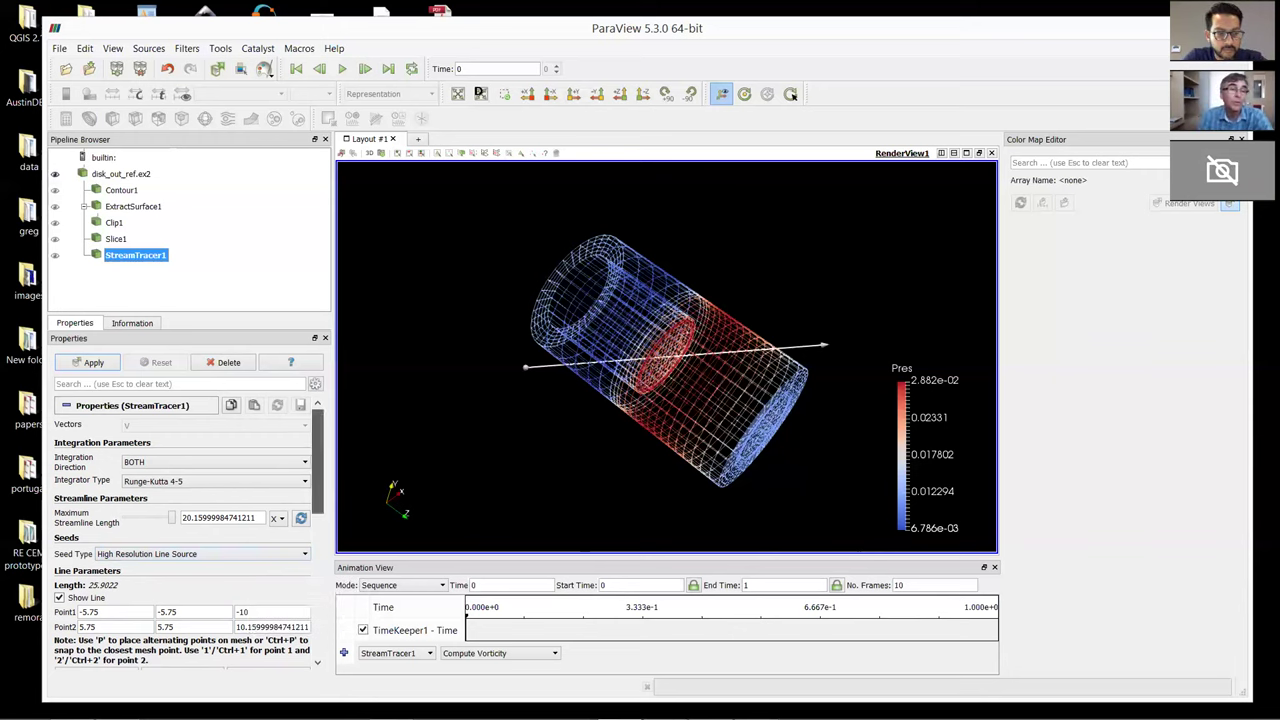
Align the stream tracer's seed line with the Y axis, keeping the High Resolution Line Source, and generate the streamlines
{"action": "scroll", "coordinate": [189, 530], "scroll_direction": "down", "scroll_amount": 3}
{"action": "scroll", "coordinate": [189, 530], "scroll_direction": "down", "scroll_amount": 5}
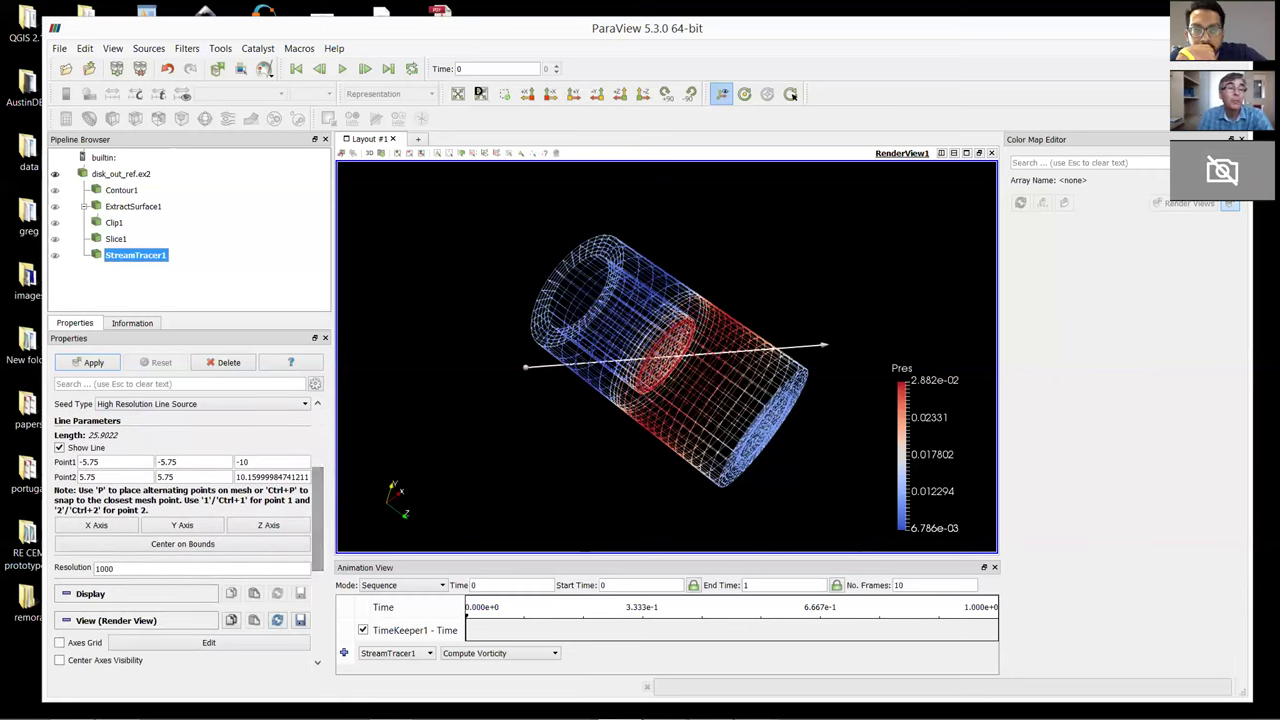
{"action": "left_click", "coordinate": [182, 525]}
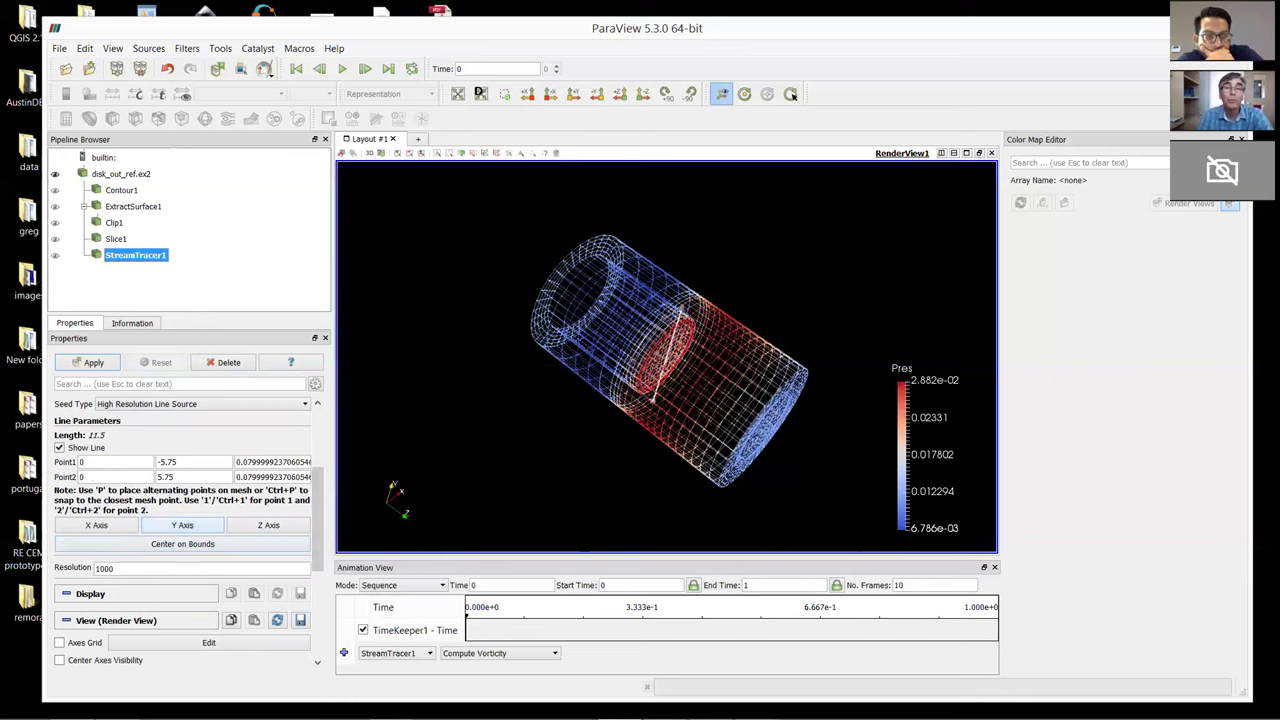
{"action": "left_click_drag", "start_coordinate": [445, 443], "coordinate": [488, 392]}
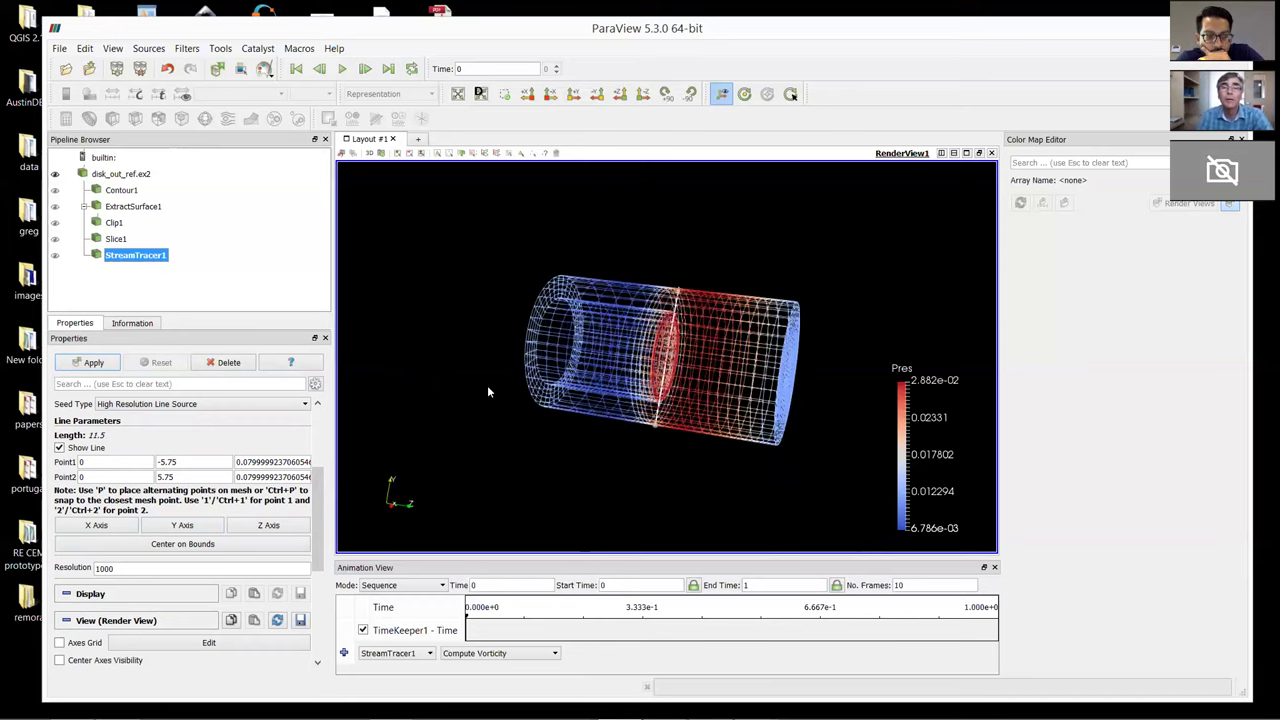
{"action": "left_click_drag", "start_coordinate": [400, 406], "coordinate": [416, 463]}
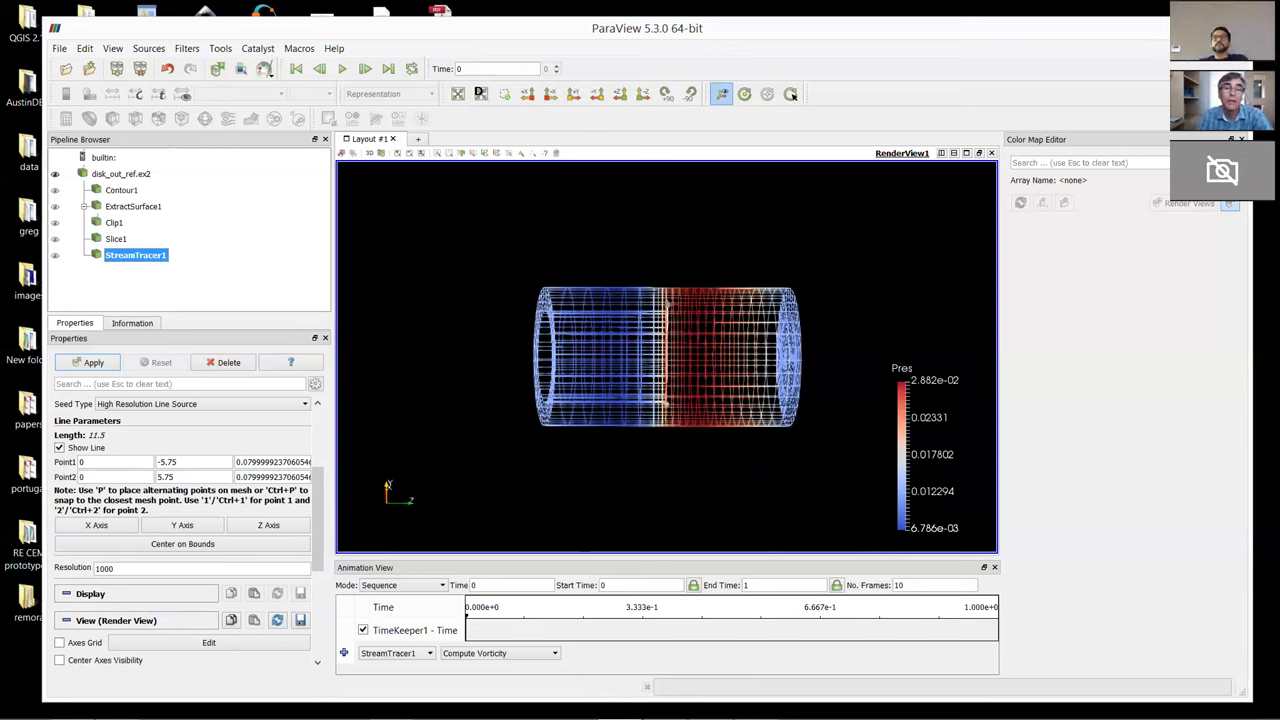
{"action": "left_click_drag", "start_coordinate": [700, 470], "coordinate": [680, 452]}
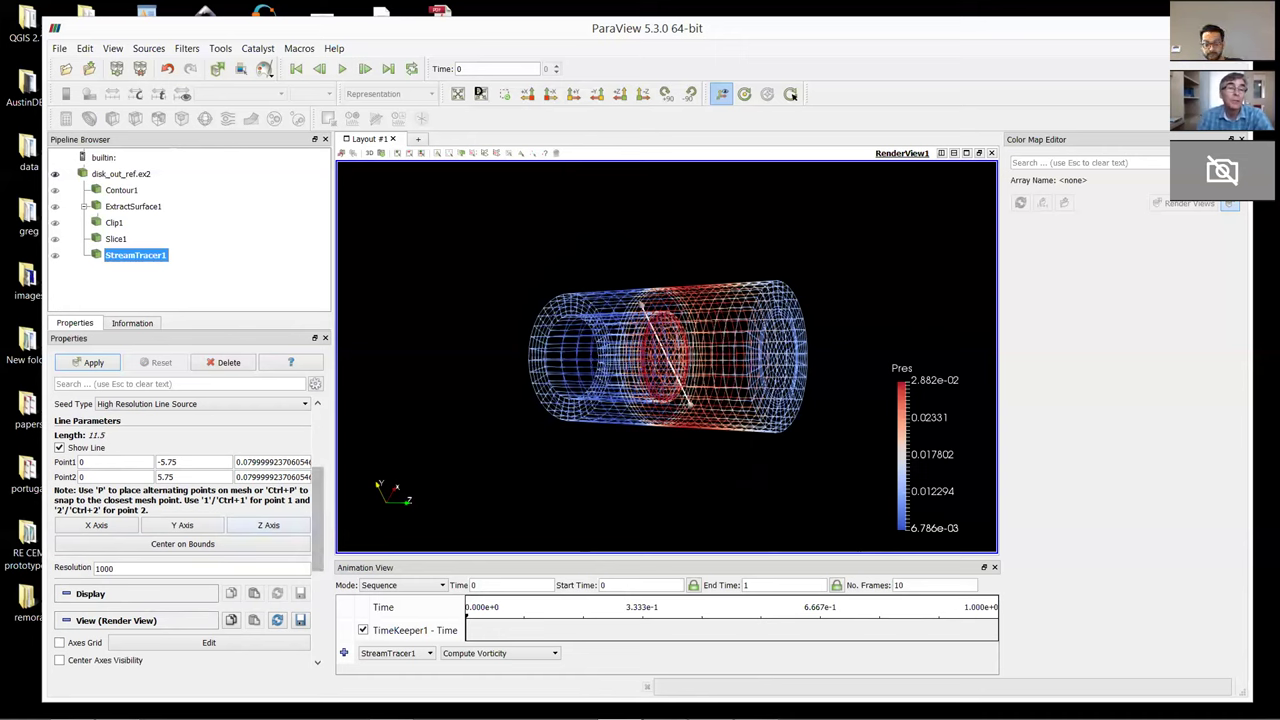
{"action": "scroll", "coordinate": [317, 500], "scroll_direction": "up", "scroll_amount": 2}
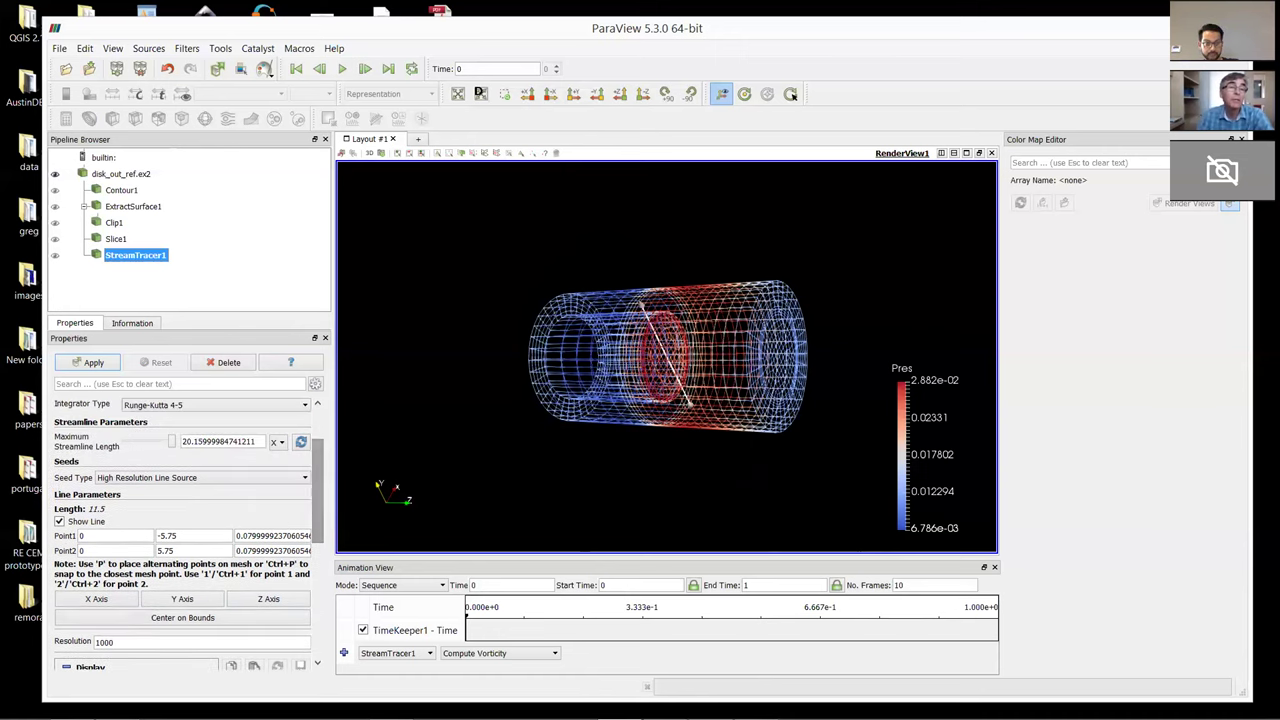
{"action": "left_click", "coordinate": [90, 362]}
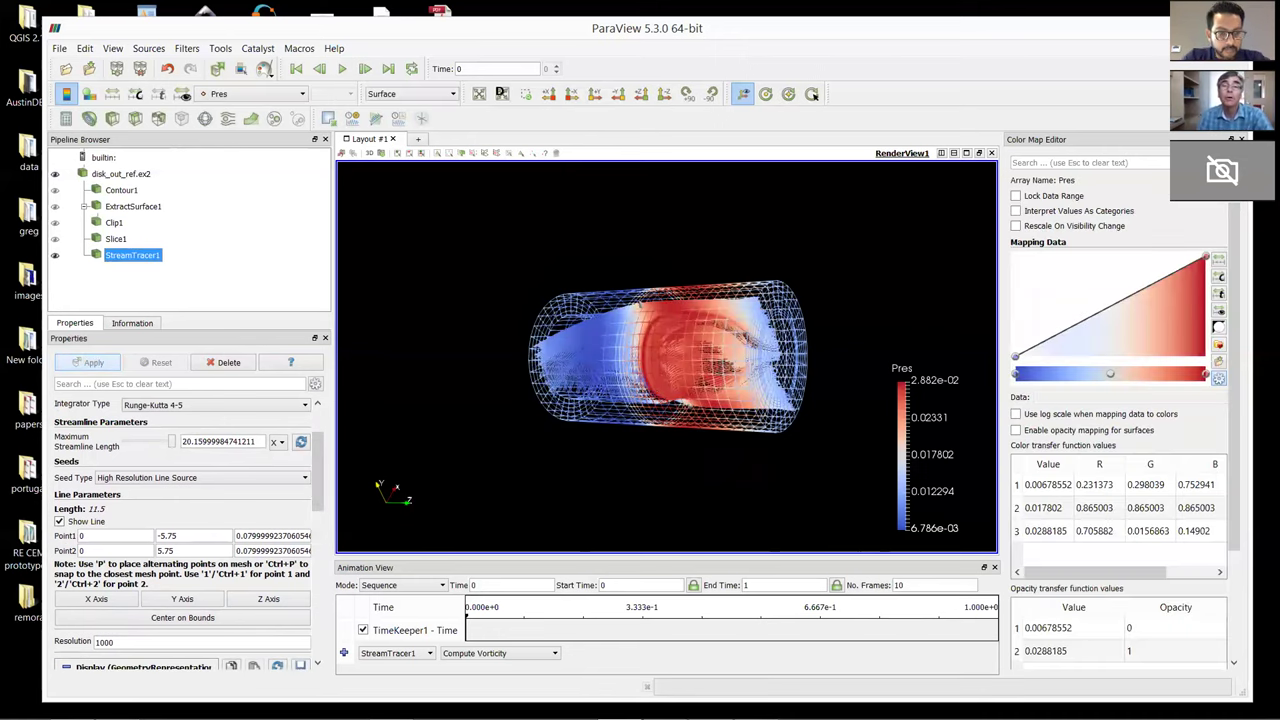
Hide the disk_out_ref.ex2 wireframe and inspect the streamlines up close
{"action": "left_click_drag", "start_coordinate": [567, 466], "coordinate": [788, 331]}
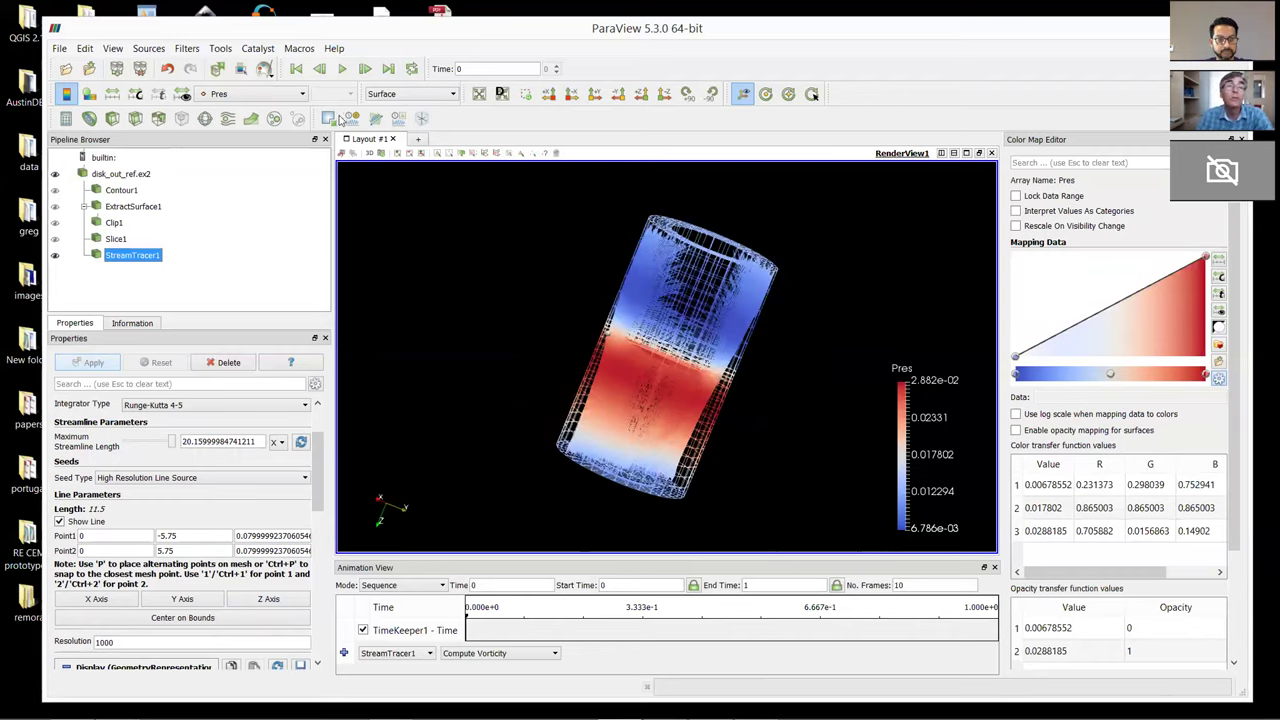
{"action": "left_click", "coordinate": [56, 175]}
{"action": "left_click_drag", "start_coordinate": [557, 351], "coordinate": [738, 424]}
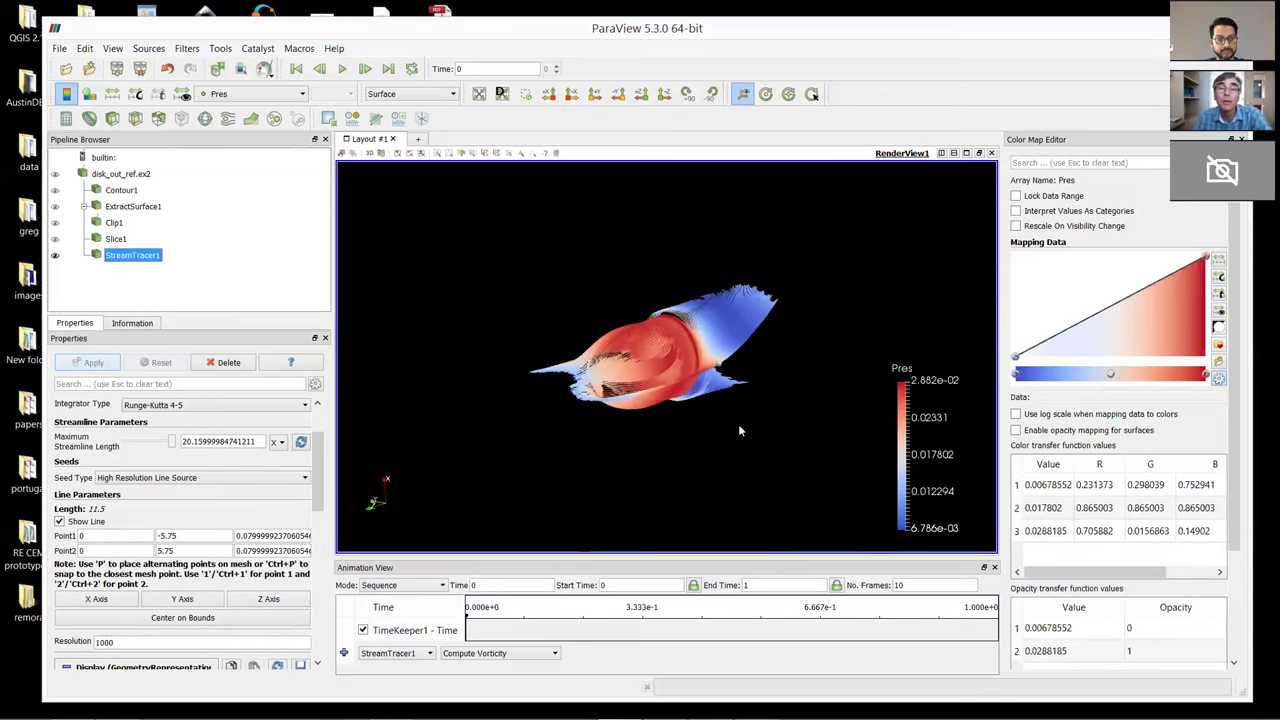
{"action": "scroll", "coordinate": [625, 466], "scroll_direction": "up", "scroll_amount": 10}
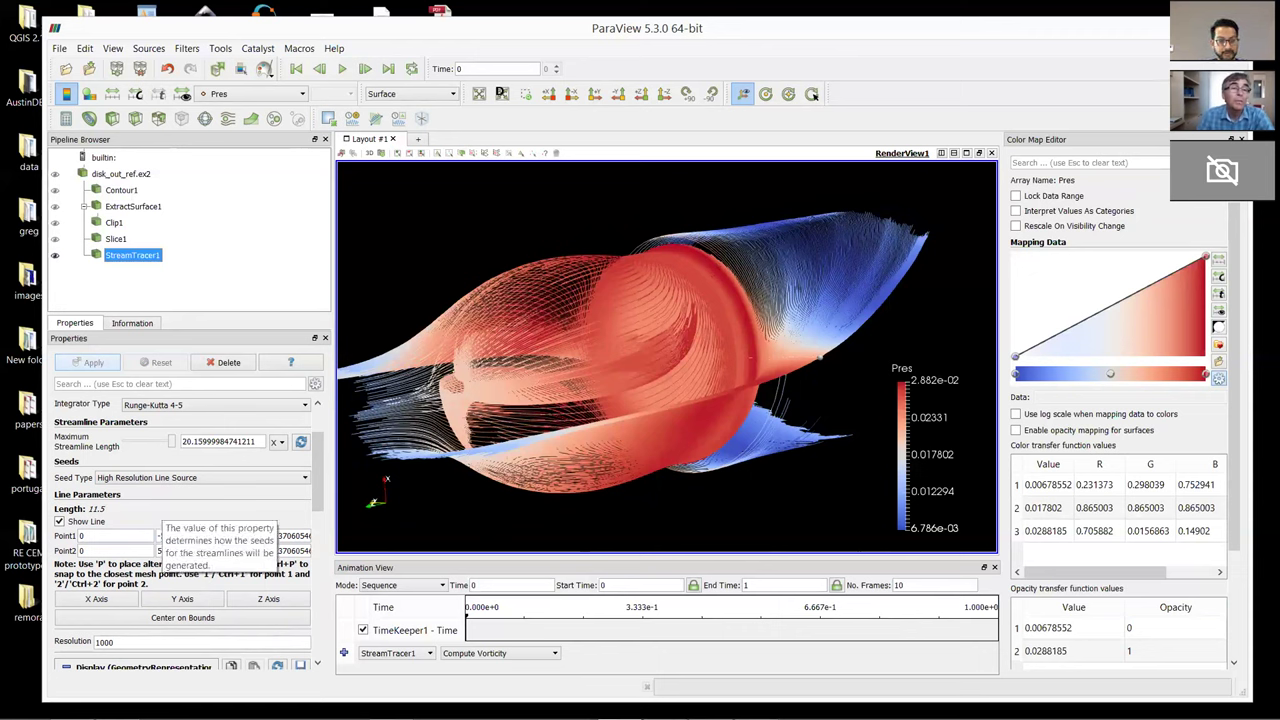
Set the seed line resolution to 100, apply it and inspect the sparser streamlines from several angles
{"action": "left_click_drag", "start_coordinate": [321, 477], "coordinate": [321, 514]}
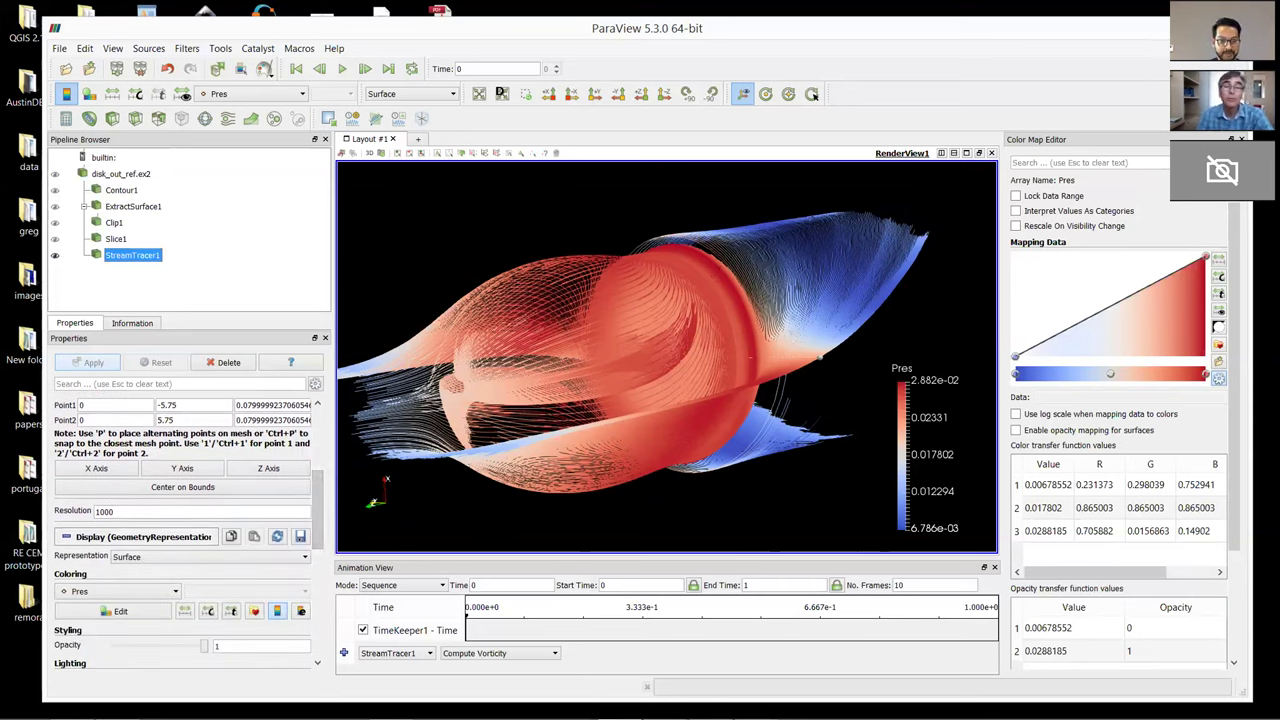
{"action": "left_click", "coordinate": [110, 511]}
{"action": "key", "text": "BackSpace"}
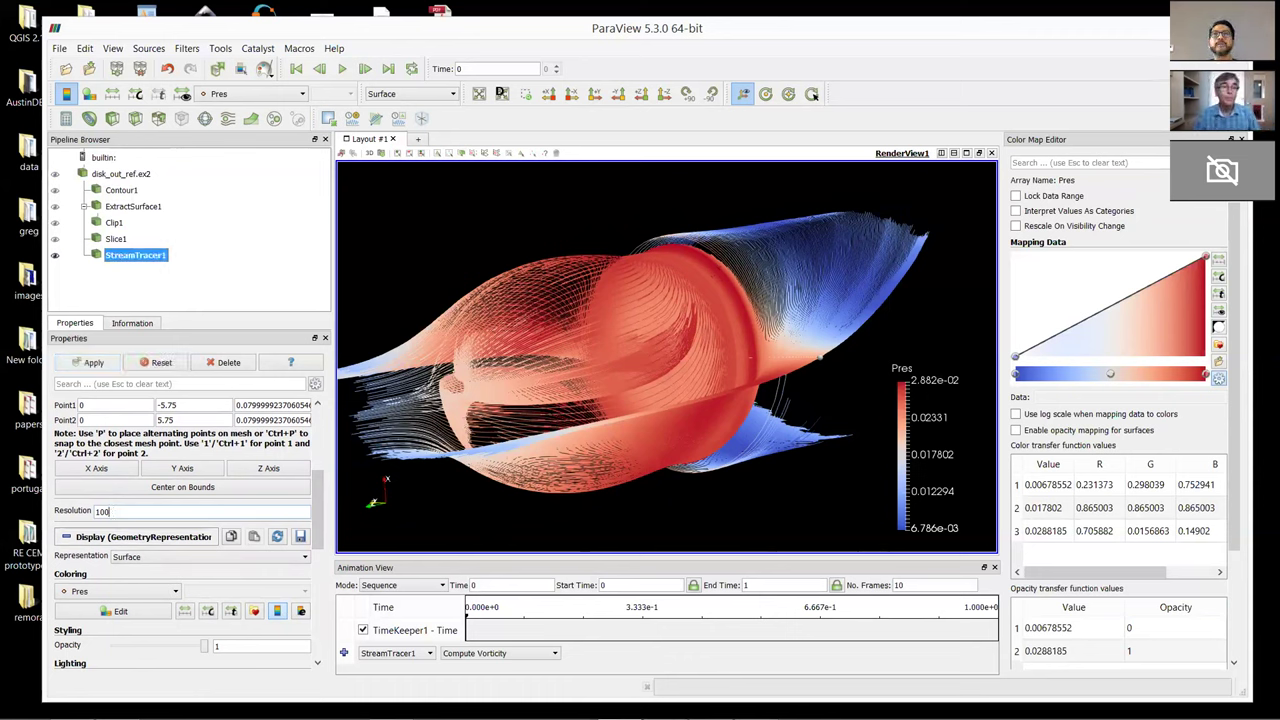
{"action": "left_click", "coordinate": [96, 511]}
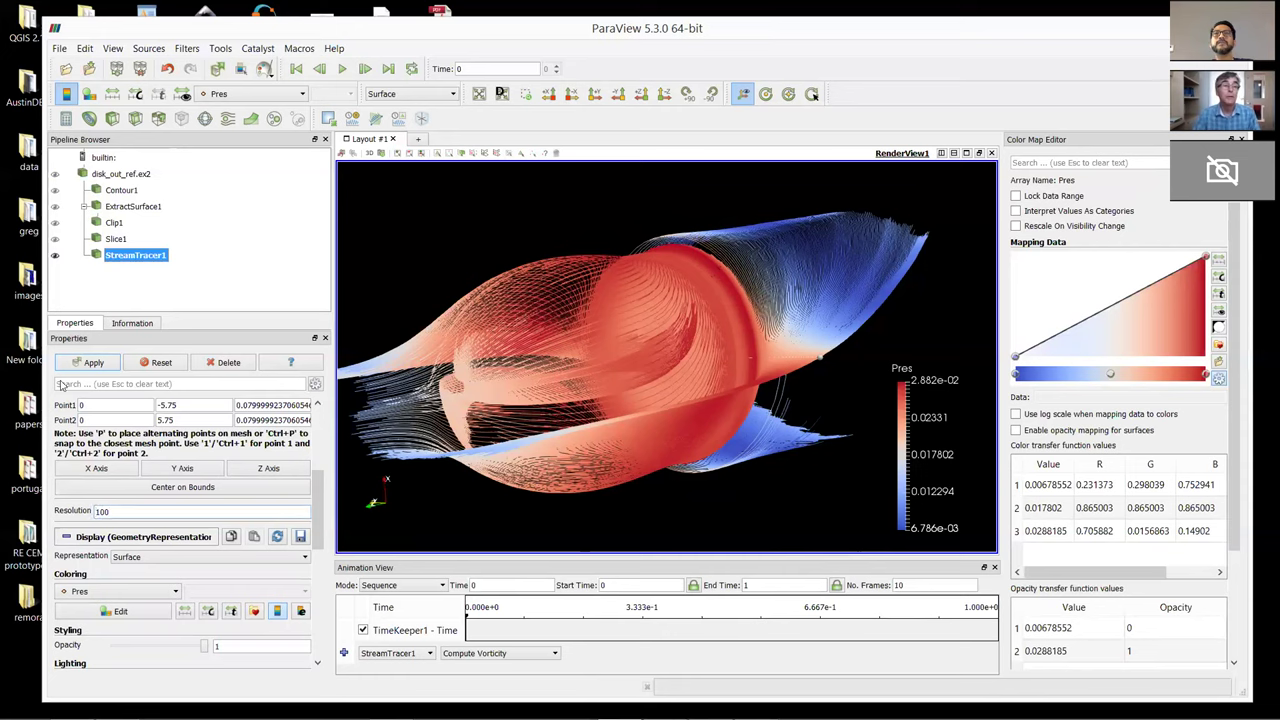
{"action": "left_click", "coordinate": [90, 362]}
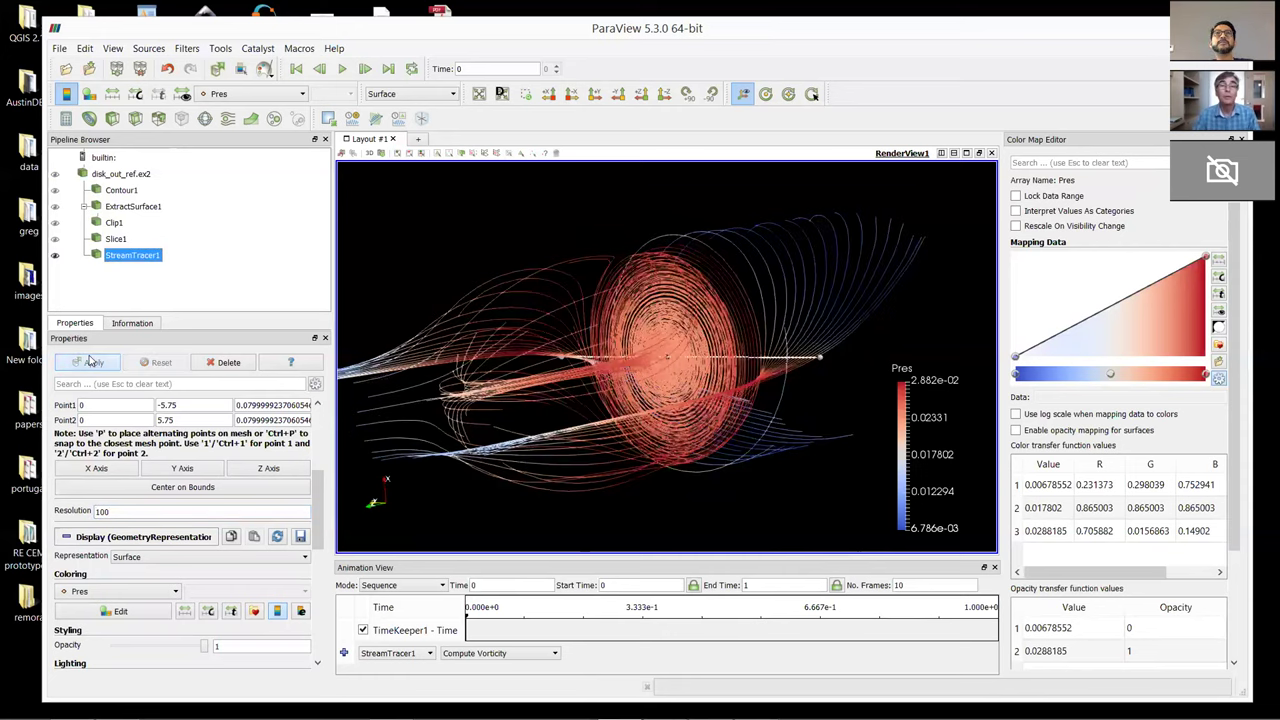
{"action": "left_click_drag", "start_coordinate": [660, 360], "coordinate": [730, 258]}
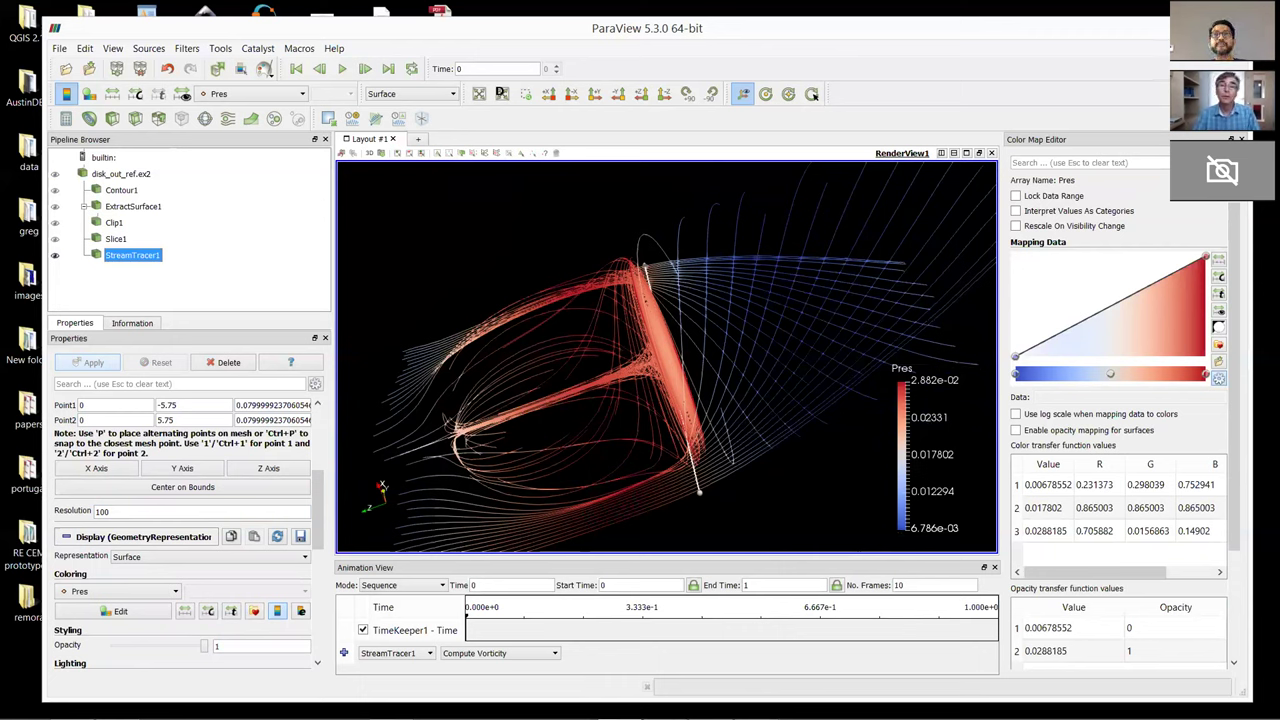
{"action": "mouse_move", "coordinate": [823, 360]}
{"action": "left_mouse_down"}
{"action": "mouse_move", "coordinate": [800, 465]}
{"action": "mouse_move", "coordinate": [786, 459]}
{"action": "mouse_move", "coordinate": [838, 455]}
{"action": "mouse_move", "coordinate": [850, 430]}
{"action": "mouse_move", "coordinate": [822, 378]}
{"action": "left_mouse_up"}
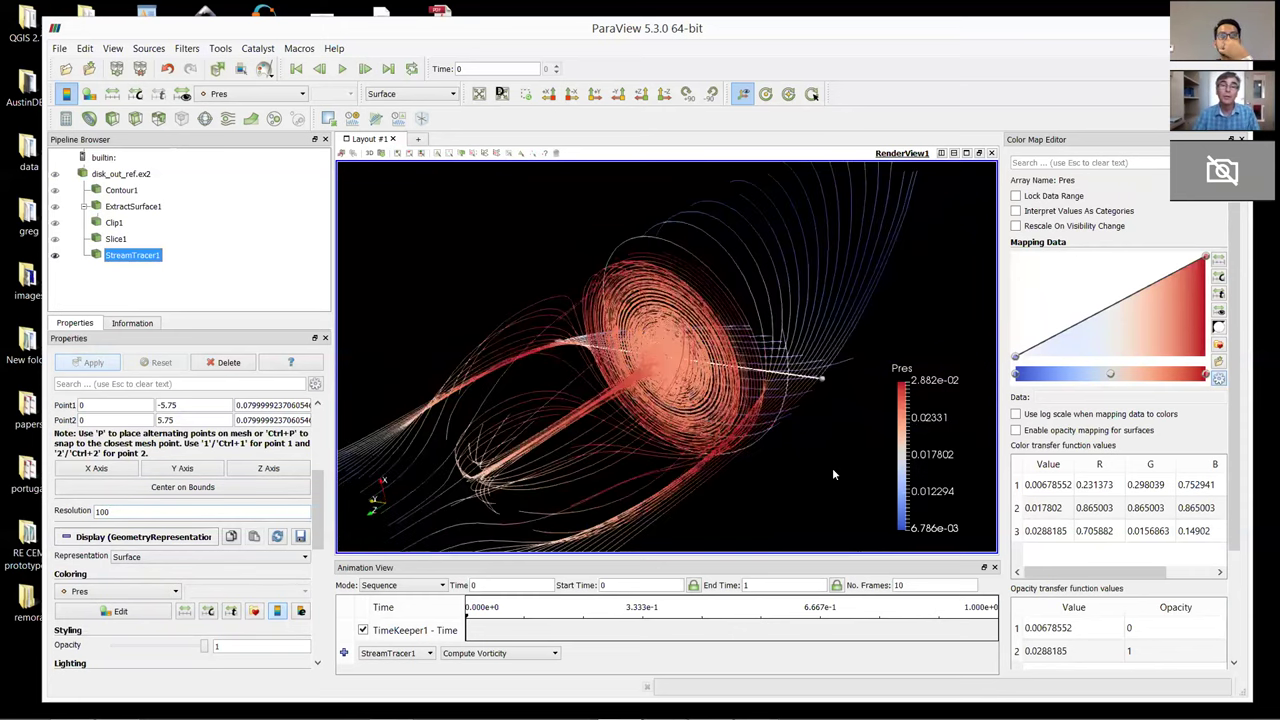
Find the Tube filter by searching for "tub" and apply it to the stream tracer
{"action": "left_click", "coordinate": [182, 48]}
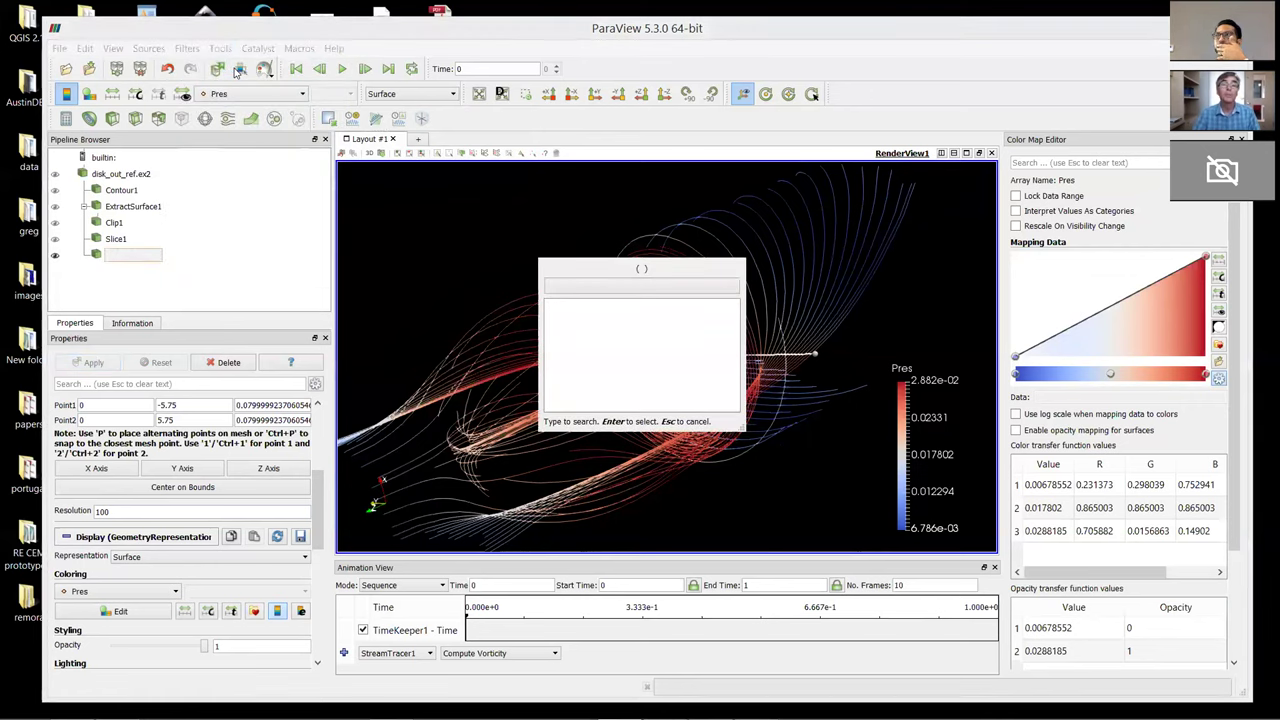
{"action": "type", "text": "tub"}
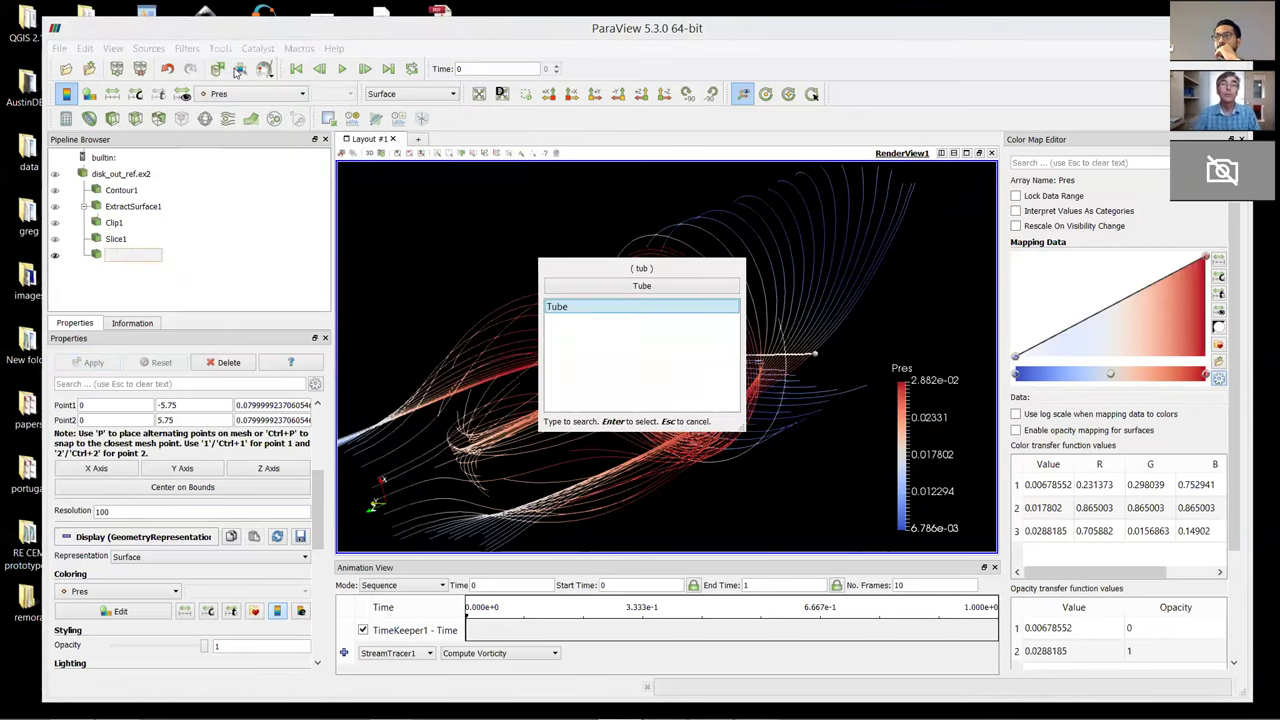
{"action": "key", "text": "Return"}
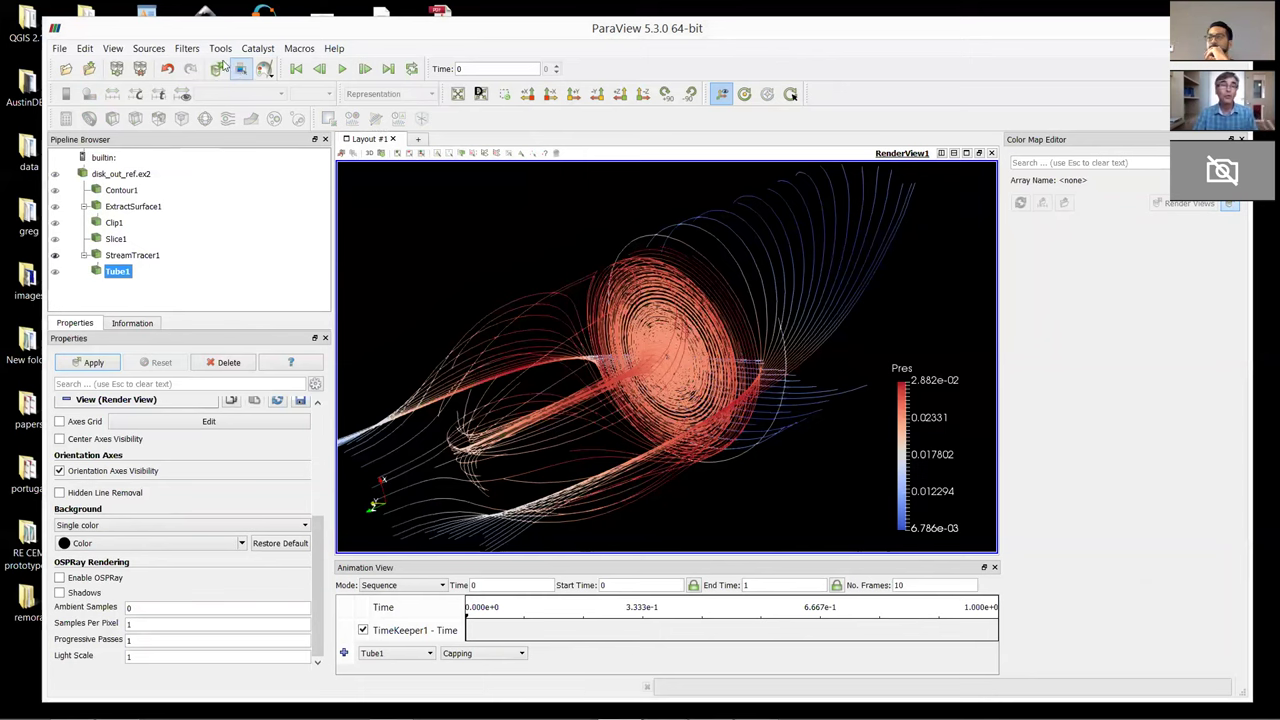
{"action": "left_click", "coordinate": [93, 363]}
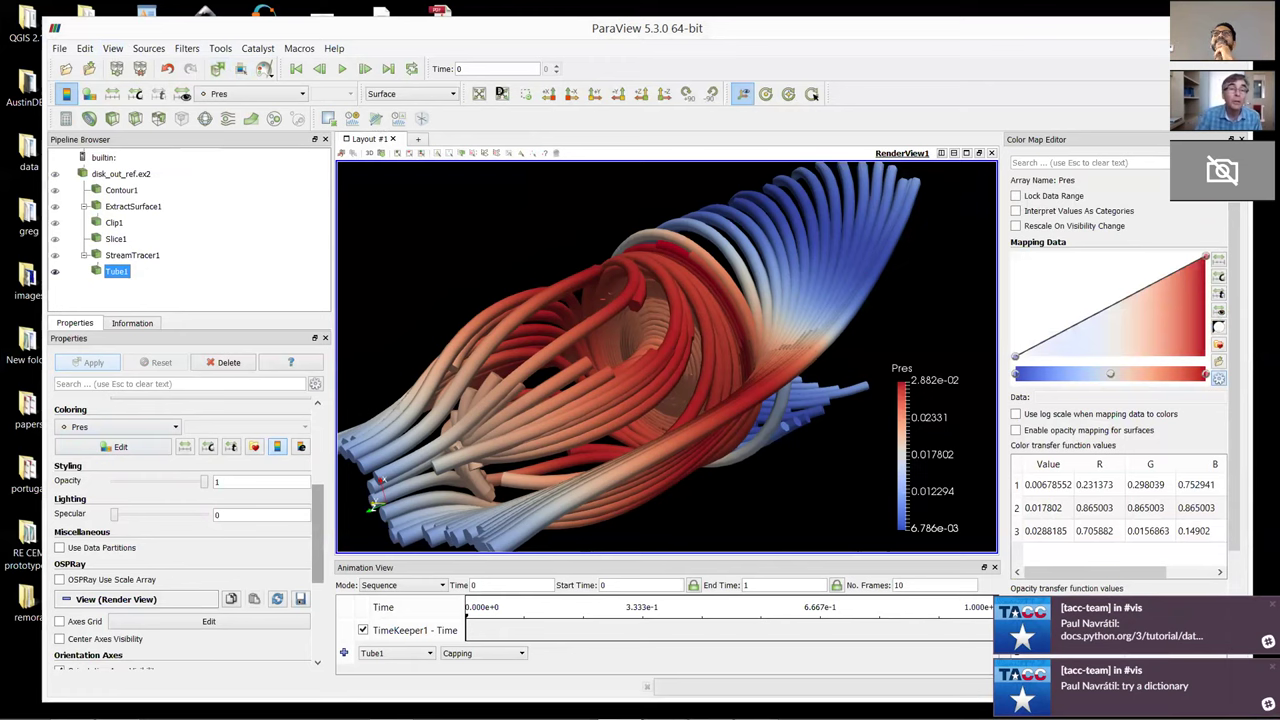
Set the tube filter's Radius Factor to 1, apply it and inspect the tubes from other angles
{"action": "left_click_drag", "start_coordinate": [317, 528], "coordinate": [330, 447]}
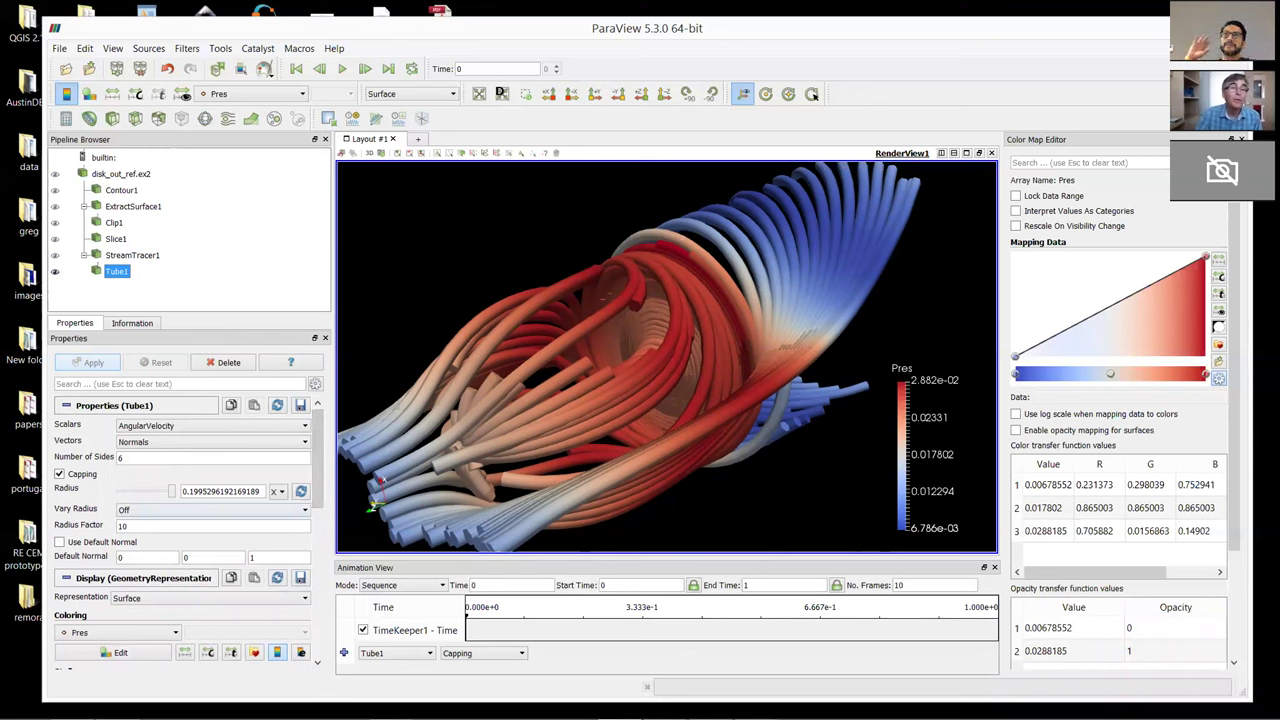
{"action": "key", "text": "BackSpace"}
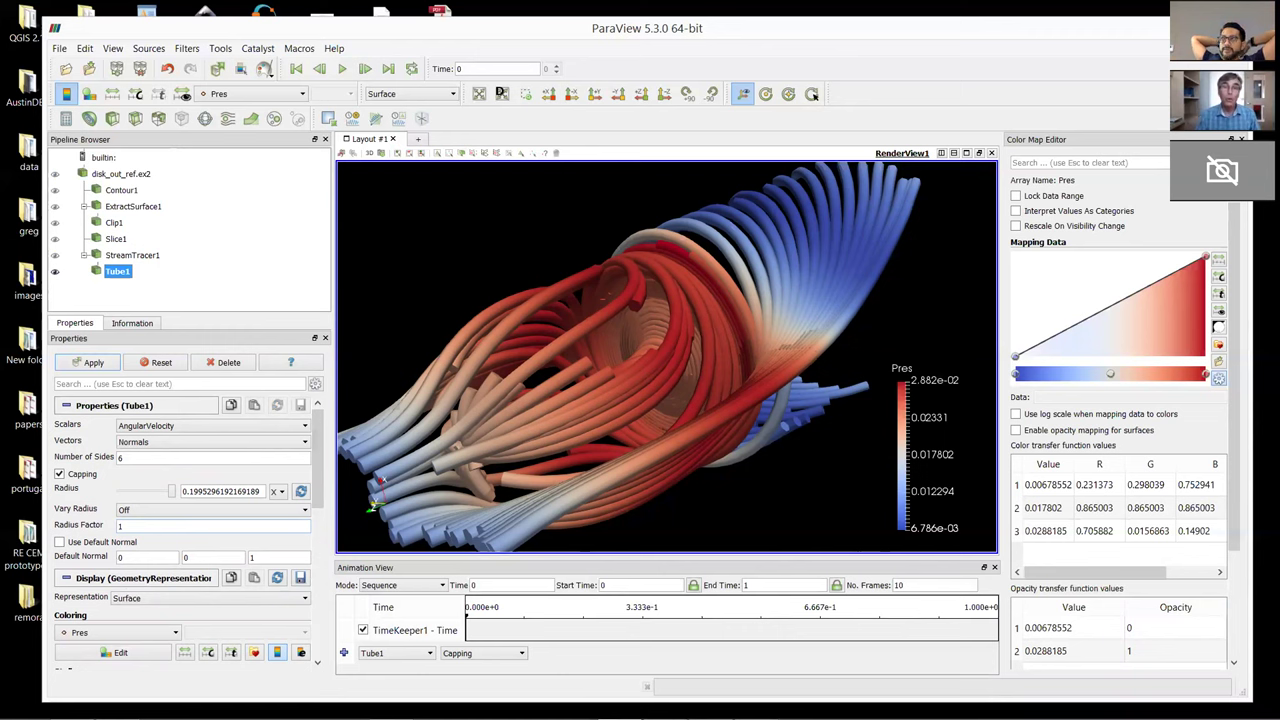
{"action": "left_click", "coordinate": [88, 364]}
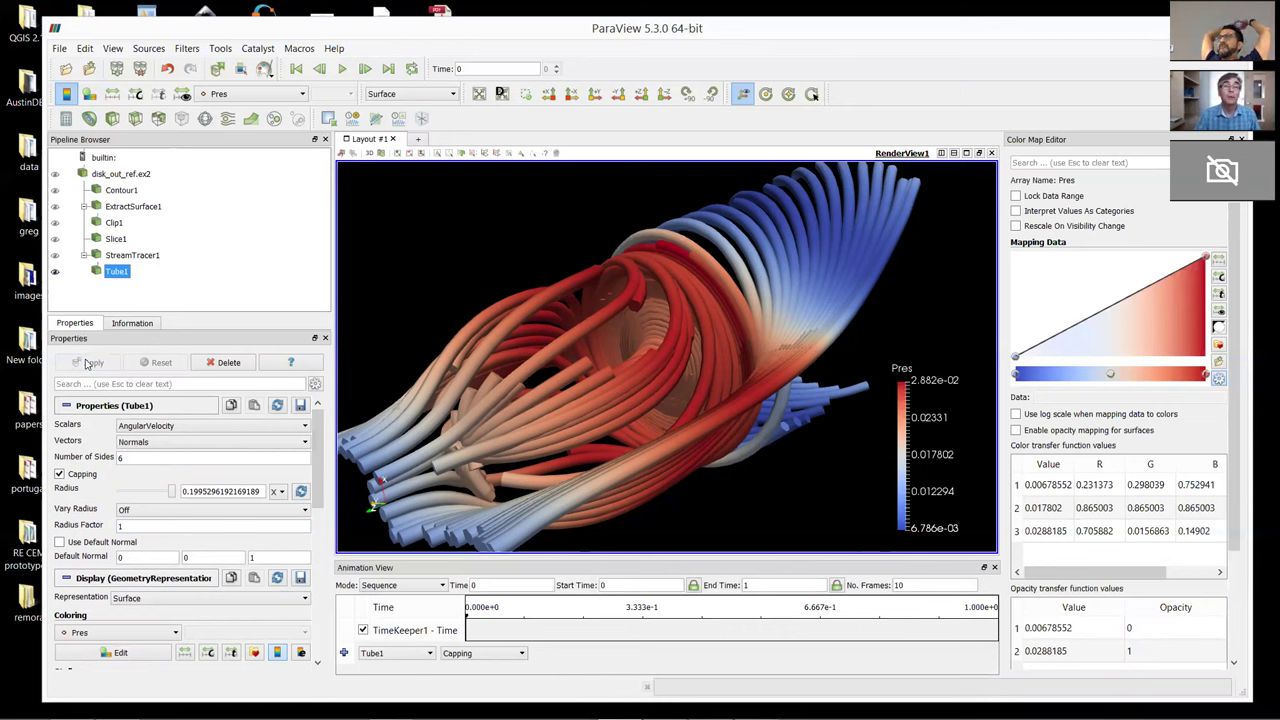
{"action": "mouse_move", "coordinate": [507, 414]}
{"action": "left_mouse_down"}
{"action": "mouse_move", "coordinate": [503, 450]}
{"action": "mouse_move", "coordinate": [497, 398]}
{"action": "left_mouse_up"}
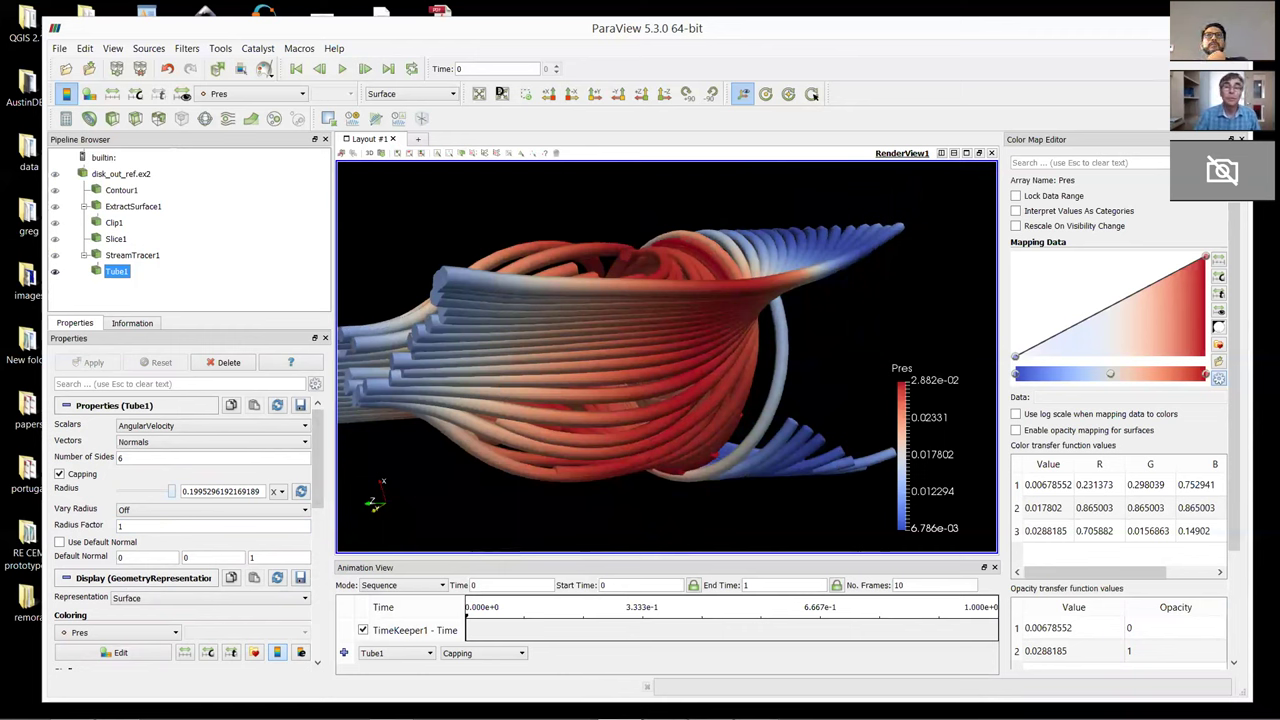
{"action": "left_click_drag", "start_coordinate": [450, 469], "coordinate": [490, 462]}
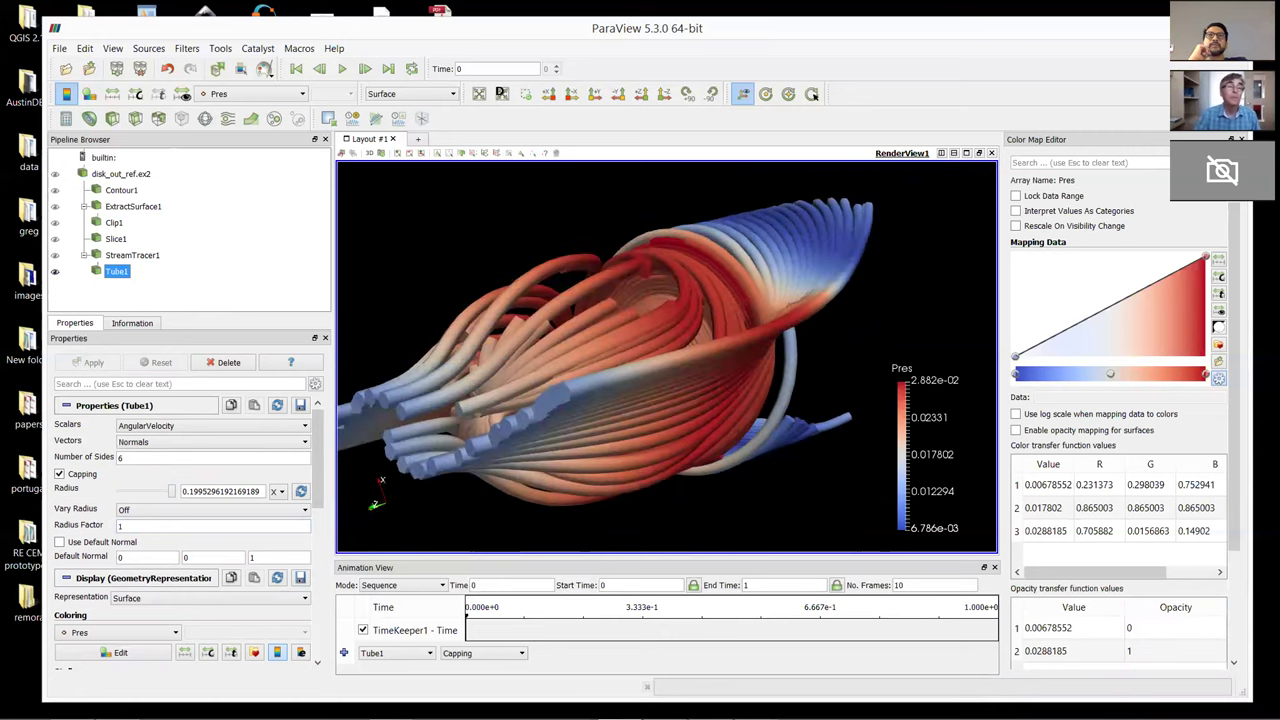
Reduce the tube filter's Radius to 0.0558683 and apply the change
{"action": "scroll", "coordinate": [320, 460], "scroll_direction": "down", "scroll_amount": 2}
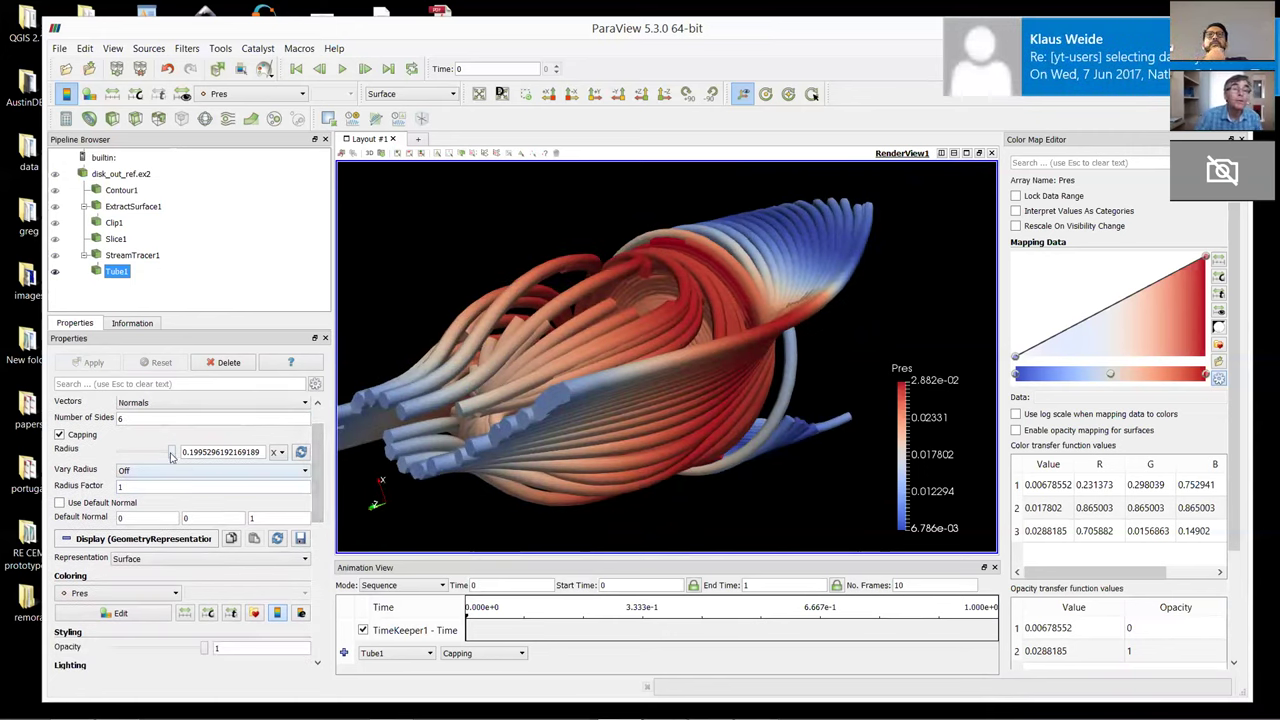
{"action": "left_click_drag", "start_coordinate": [171, 455], "coordinate": [134, 456]}
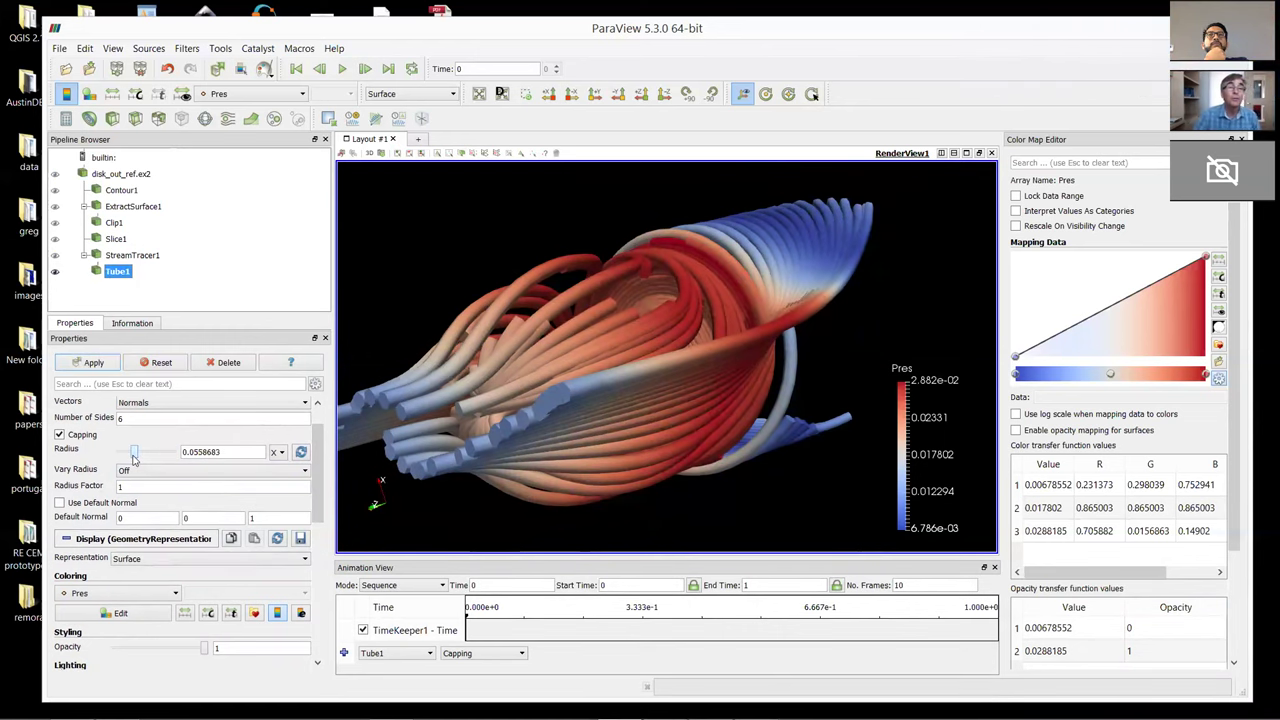
{"action": "left_click", "coordinate": [92, 364]}
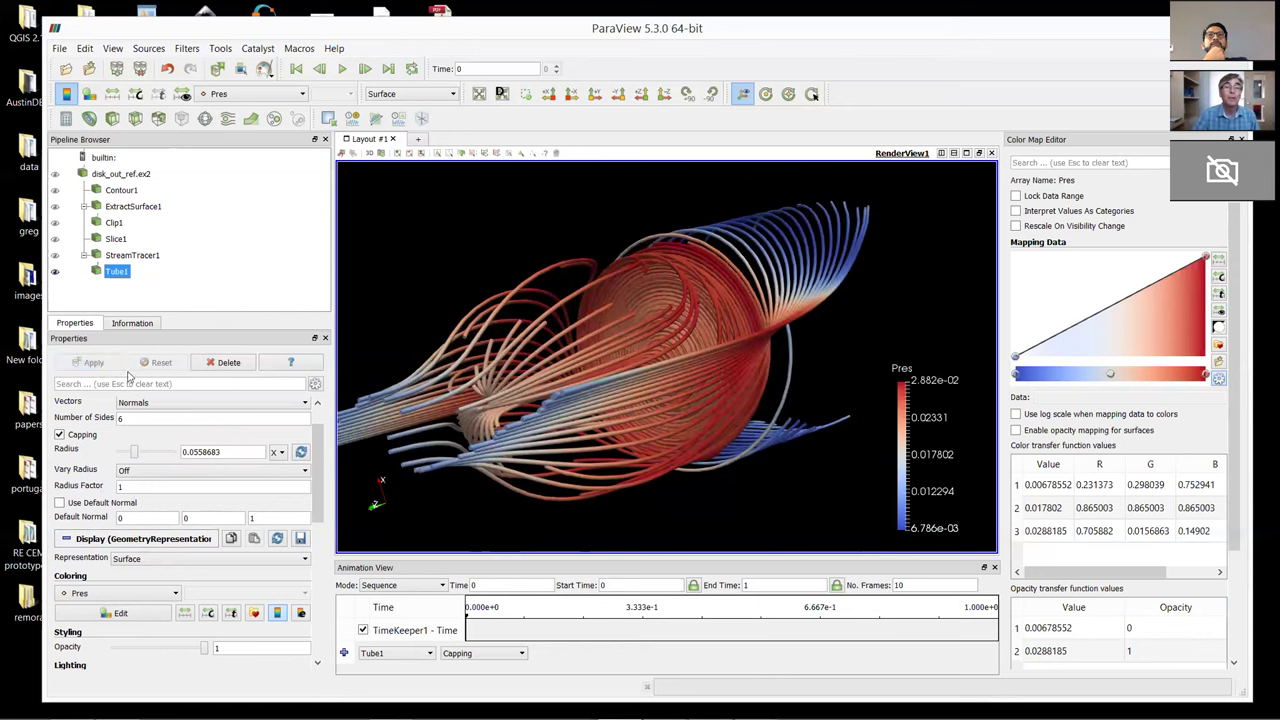
Examine the thinner tubes from several angles, both up close around the central spiral and as a whole
{"action": "left_click_drag", "start_coordinate": [567, 413], "coordinate": [480, 416]}
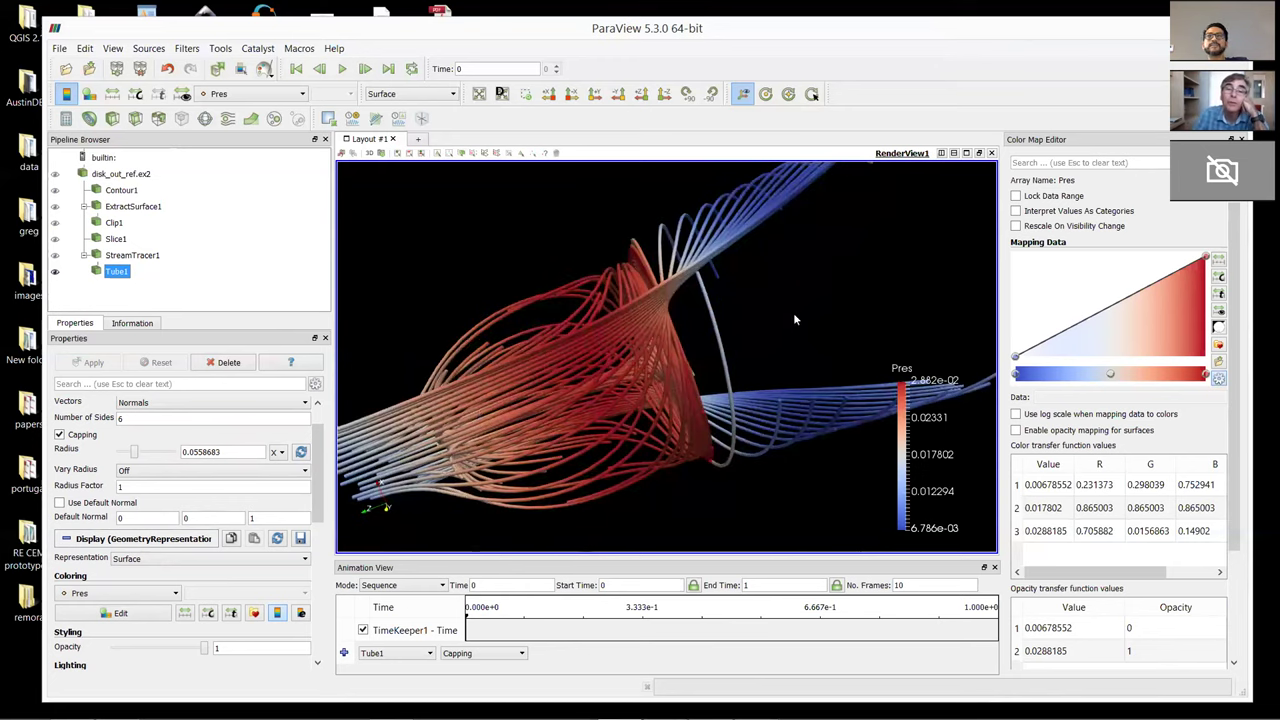
{"action": "left_click_drag", "start_coordinate": [795, 318], "coordinate": [668, 352]}
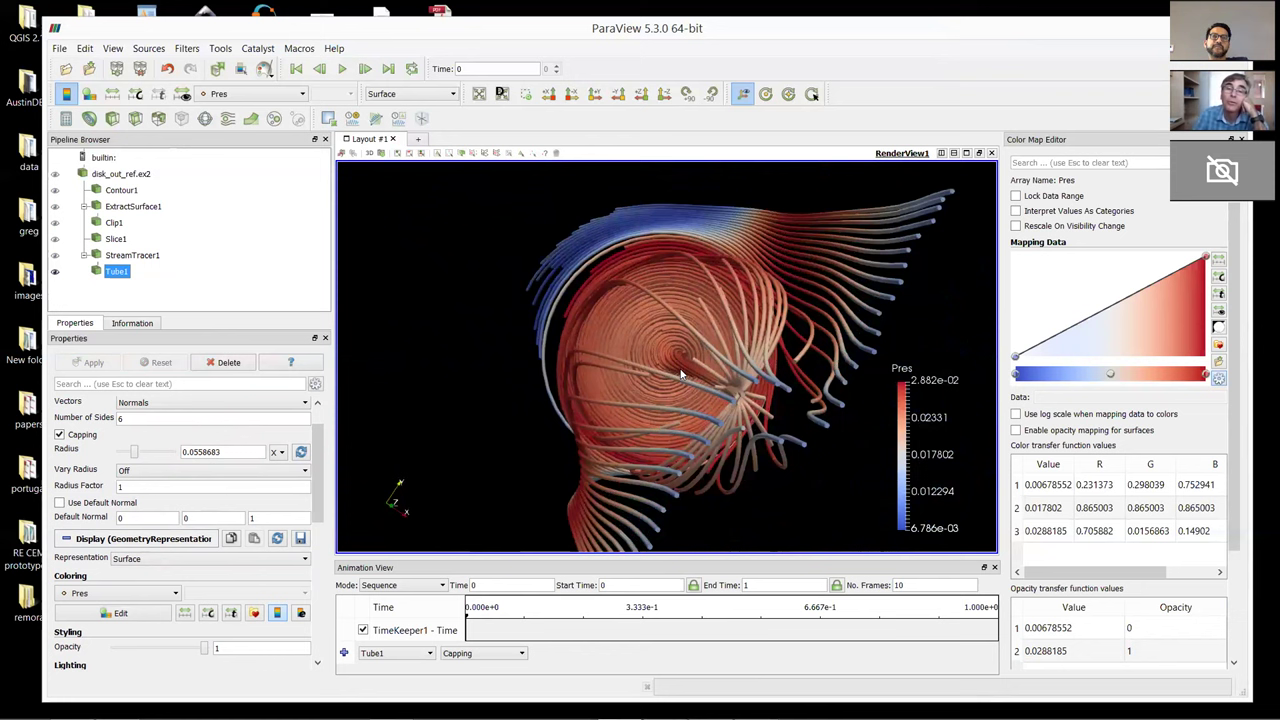
{"action": "scroll", "coordinate": [680, 375], "scroll_direction": "up", "scroll_amount": 4}
{"action": "scroll", "coordinate": [680, 375], "scroll_direction": "up", "scroll_amount": 2}
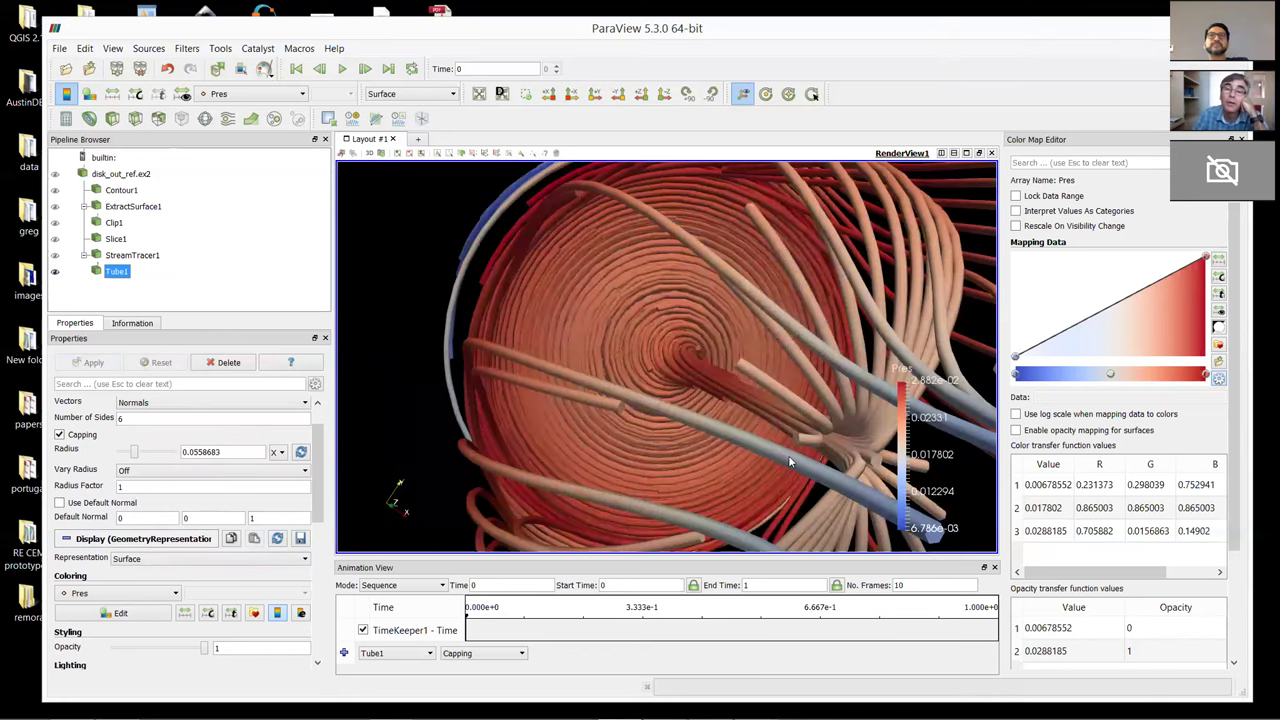
{"action": "left_click_drag", "start_coordinate": [788, 455], "coordinate": [718, 485]}
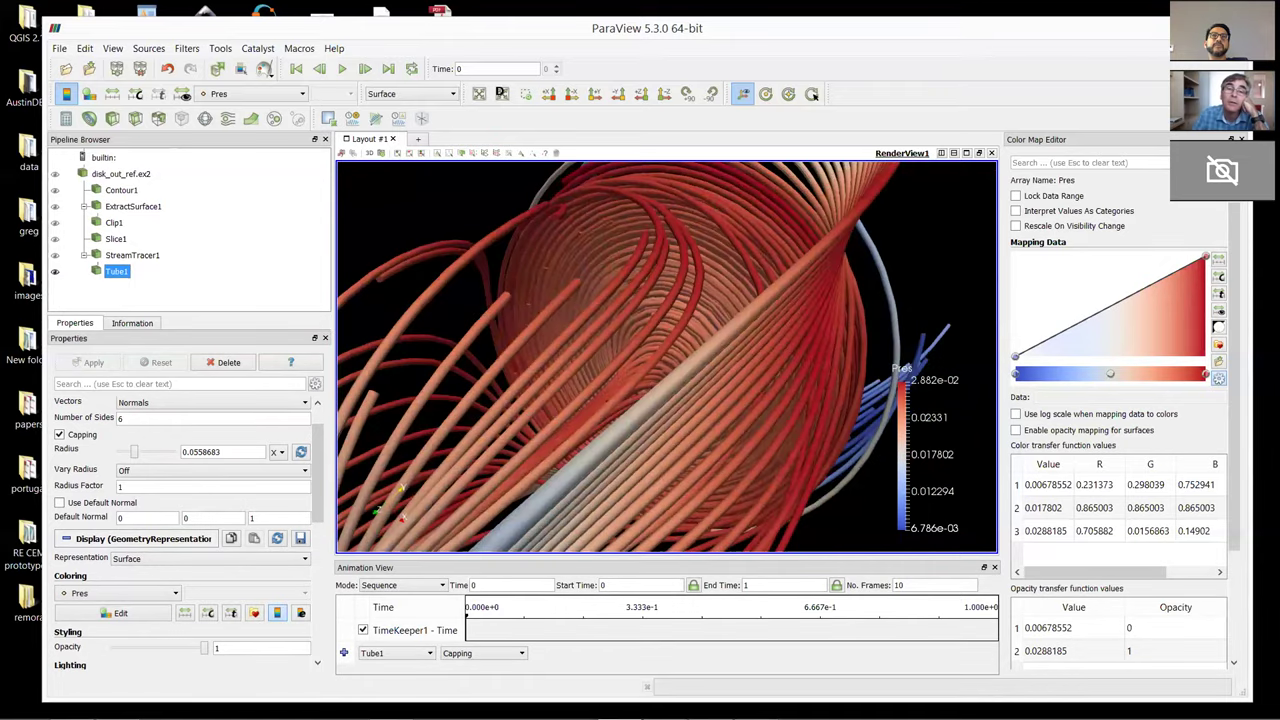
{"action": "scroll", "coordinate": [608, 321], "scroll_direction": "down", "scroll_amount": 5}
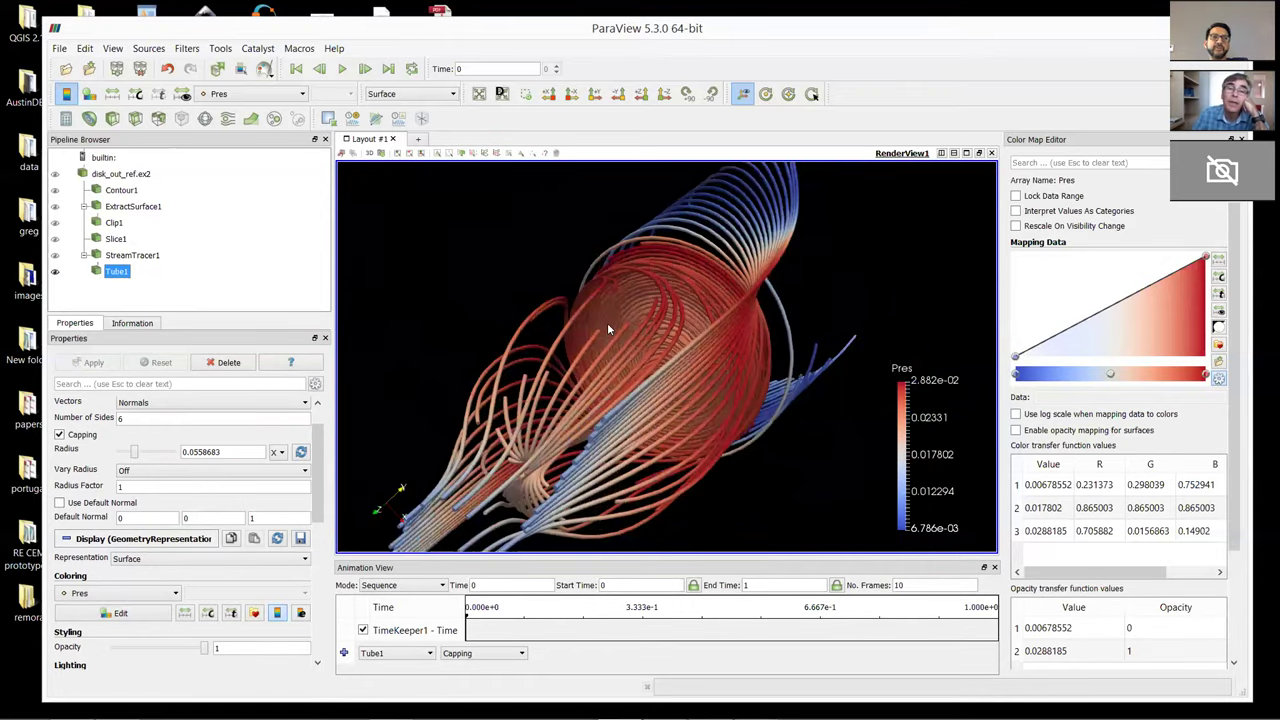
{"action": "scroll", "coordinate": [607, 328], "scroll_direction": "down", "scroll_amount": 1}
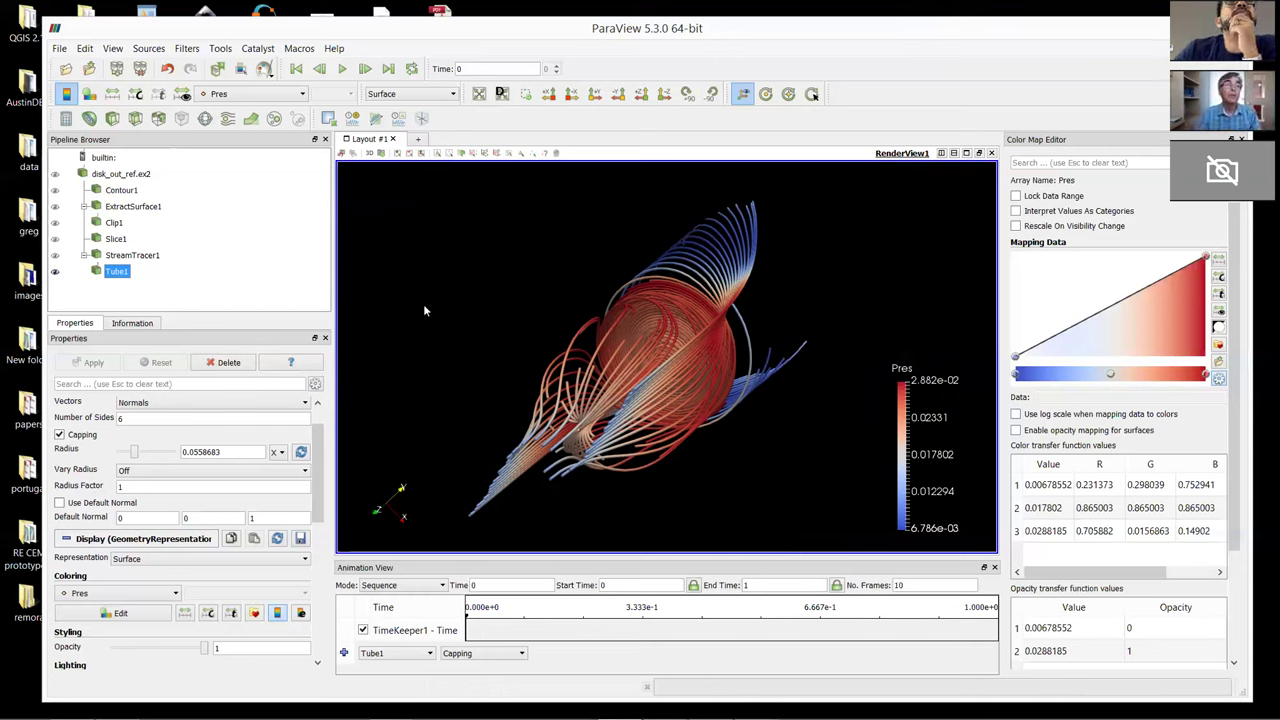
{"action": "left_click_drag", "start_coordinate": [636, 446], "coordinate": [476, 335]}
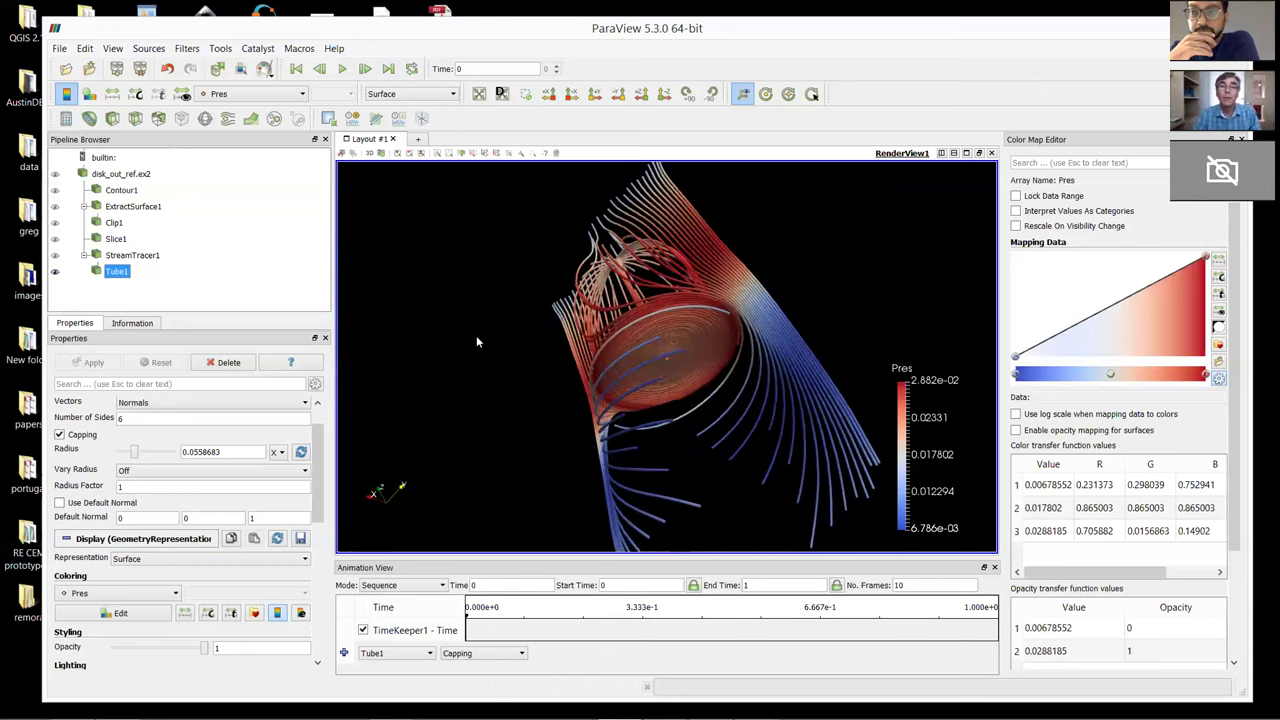
Show the Contour1 isosurface together with the tubes, set its opacity to 0.42 and inspect the streamlines inside it
{"action": "left_click", "coordinate": [56, 191]}
{"action": "left_click_drag", "start_coordinate": [548, 338], "coordinate": [730, 284]}
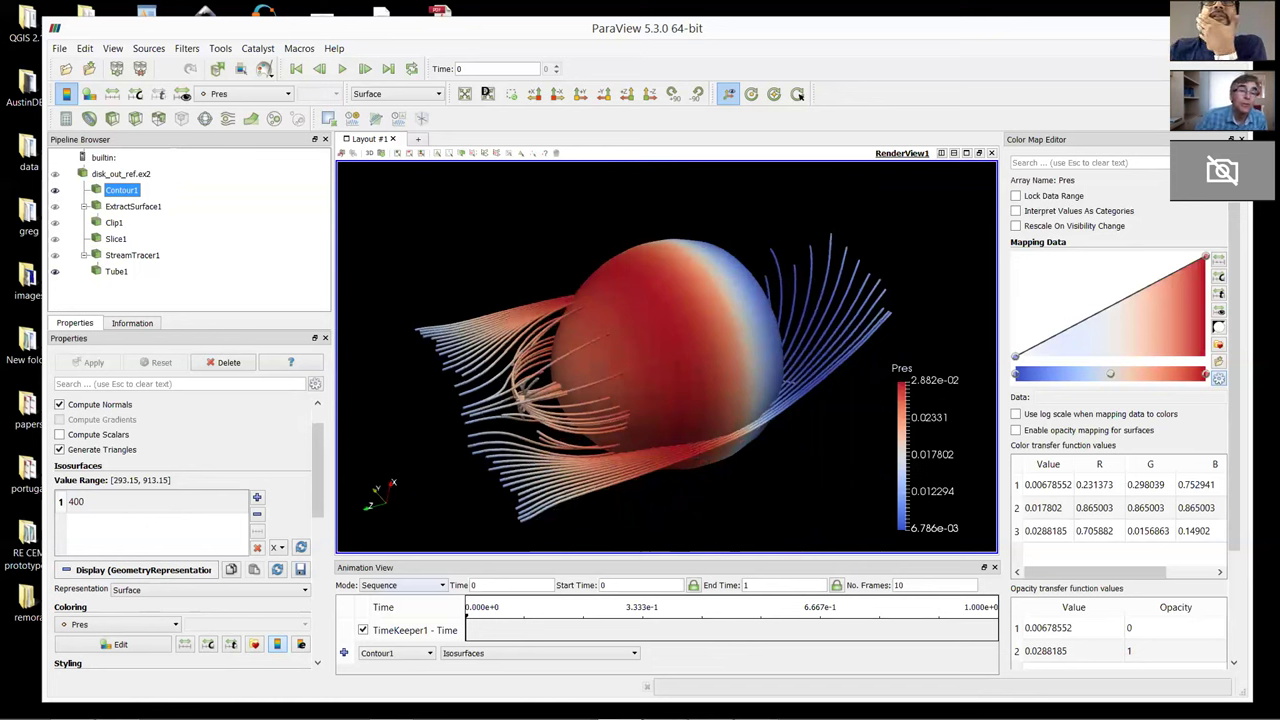
{"action": "scroll", "coordinate": [327, 465], "scroll_direction": "up", "scroll_amount": 2}
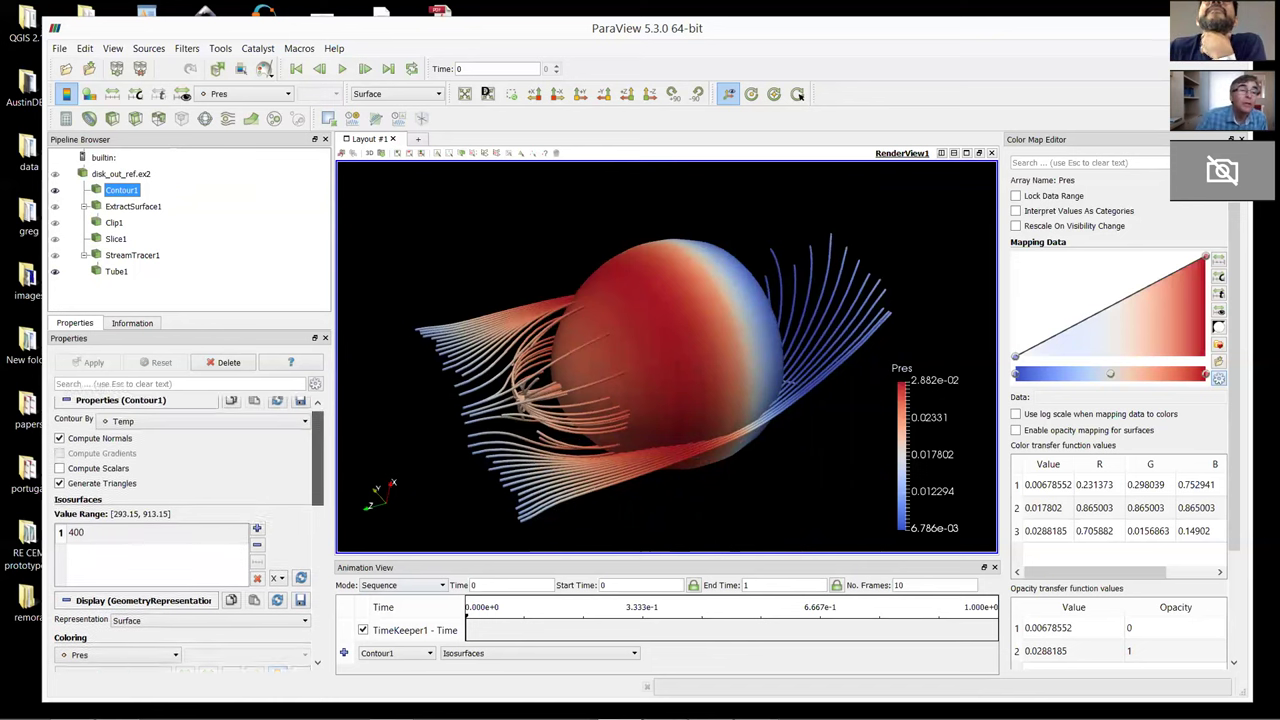
{"action": "scroll", "coordinate": [327, 465], "scroll_direction": "down", "scroll_amount": 3}
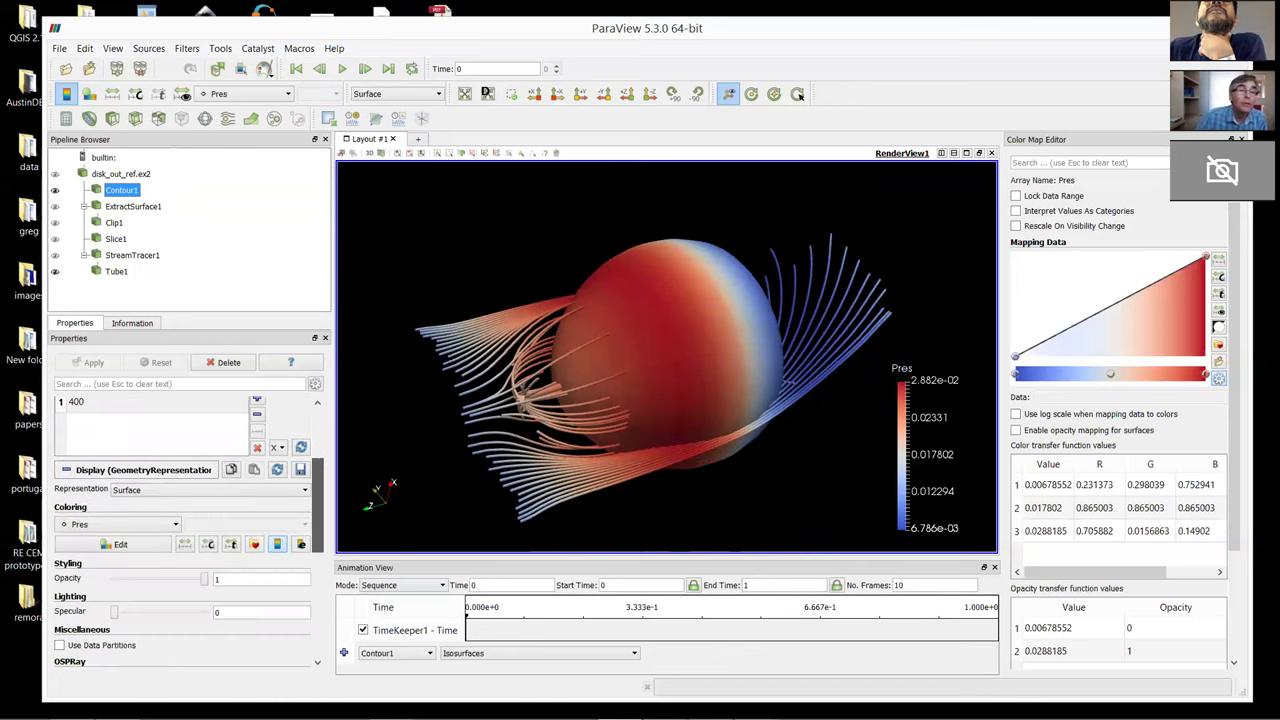
{"action": "scroll", "coordinate": [188, 530], "scroll_direction": "down", "scroll_amount": 2}
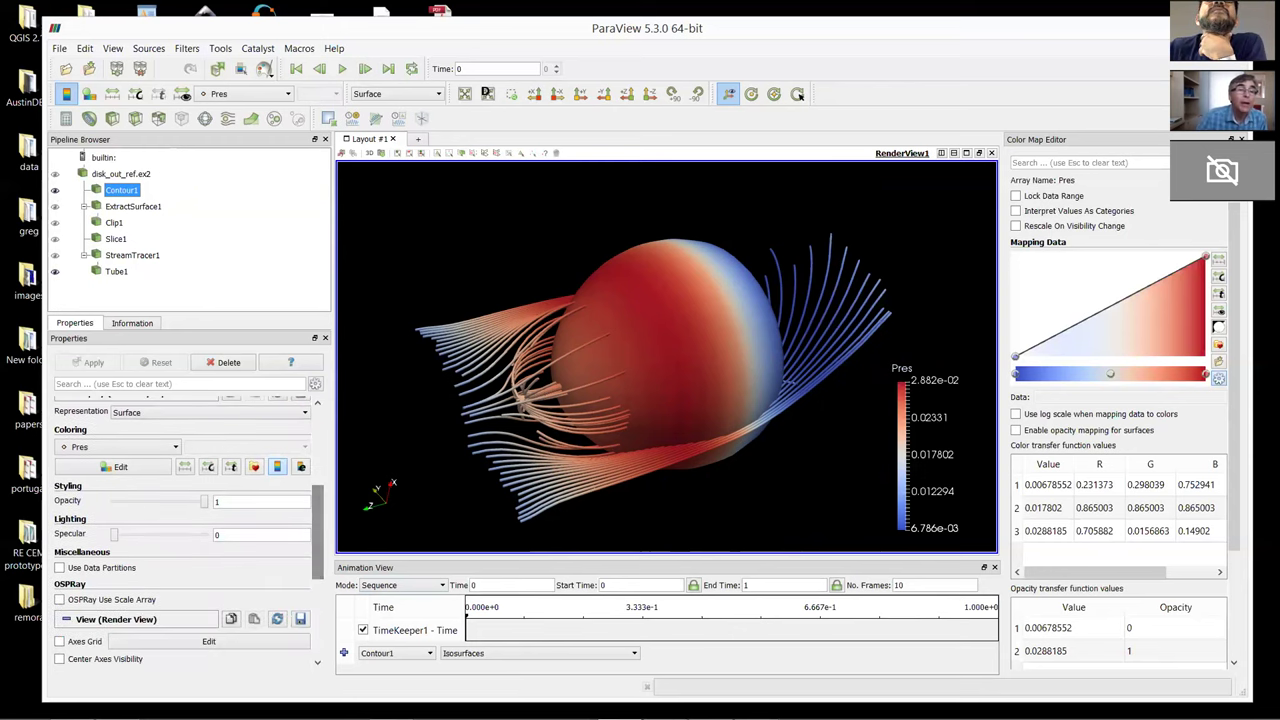
{"action": "left_click_drag", "start_coordinate": [204, 501], "coordinate": [151, 501]}
{"action": "left_click_drag", "start_coordinate": [643, 464], "coordinate": [800, 93]}
{"action": "scroll", "coordinate": [657, 379], "scroll_direction": "up", "scroll_amount": 6}
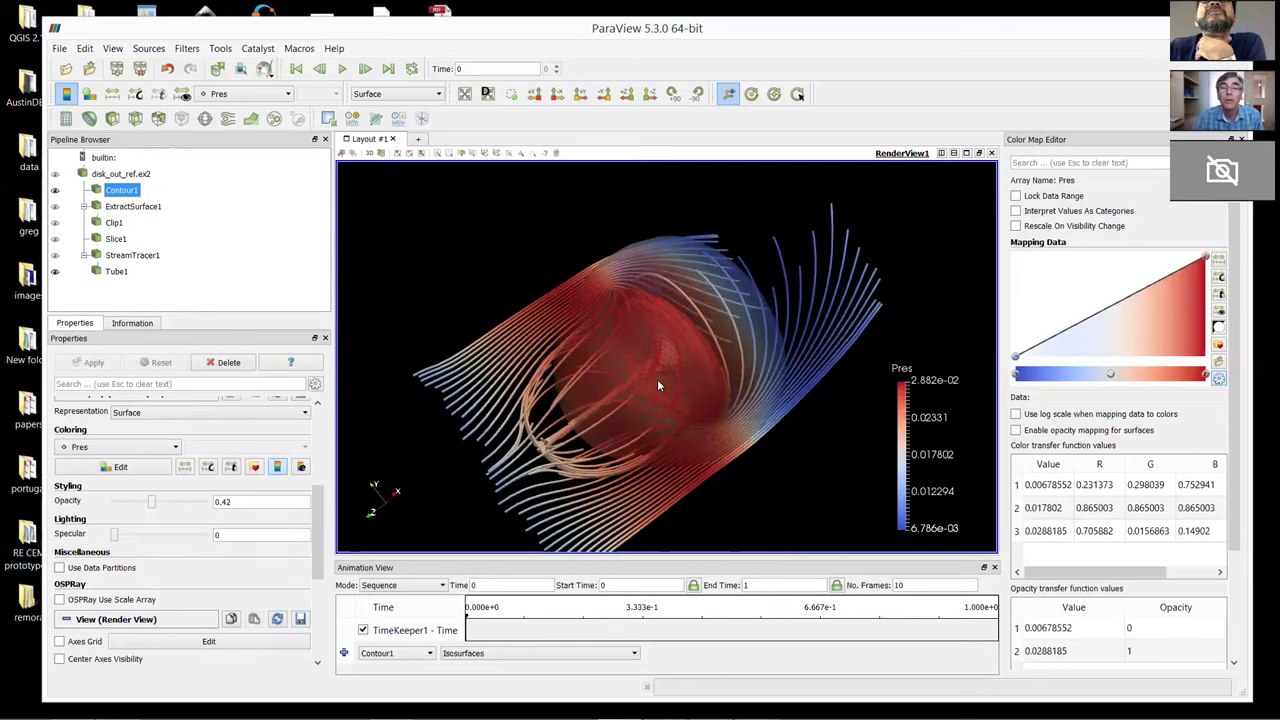
{"action": "scroll", "coordinate": [673, 392], "scroll_direction": "up", "scroll_amount": 3}
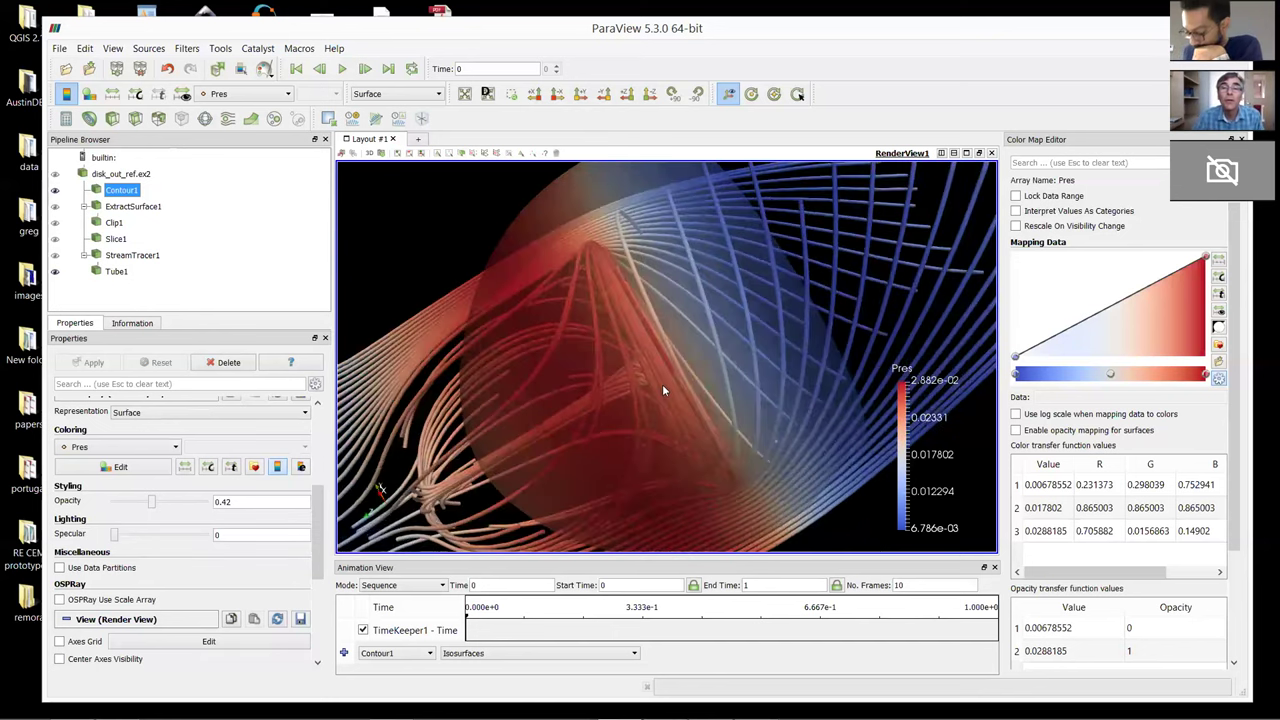